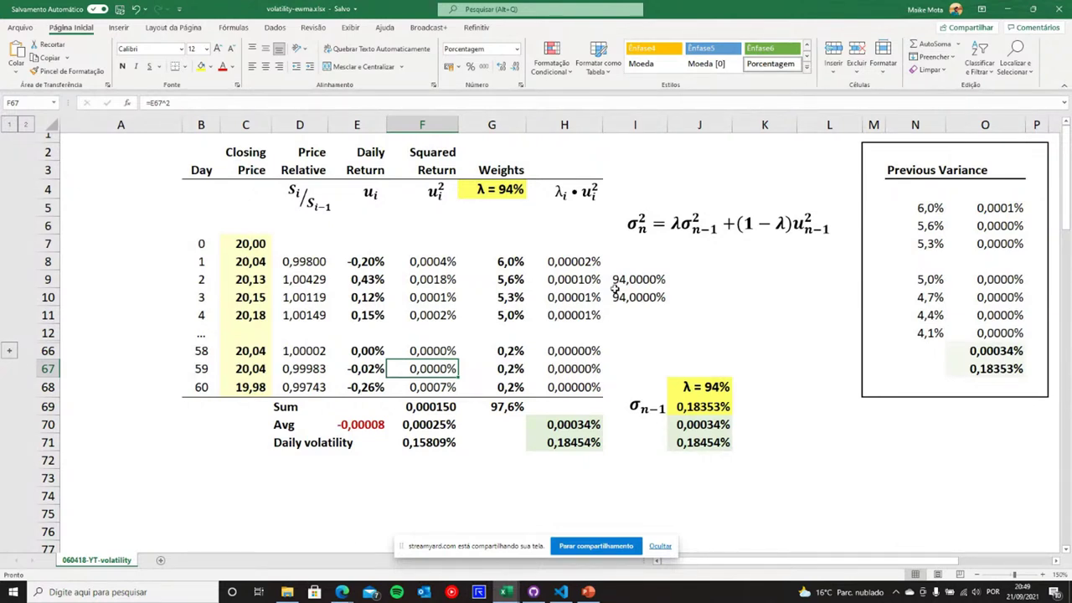
# Step: Examine the formulas for the first days' price relatives, daily returns, squared returns and weighted squared returns
pyautogui.click(314, 263)
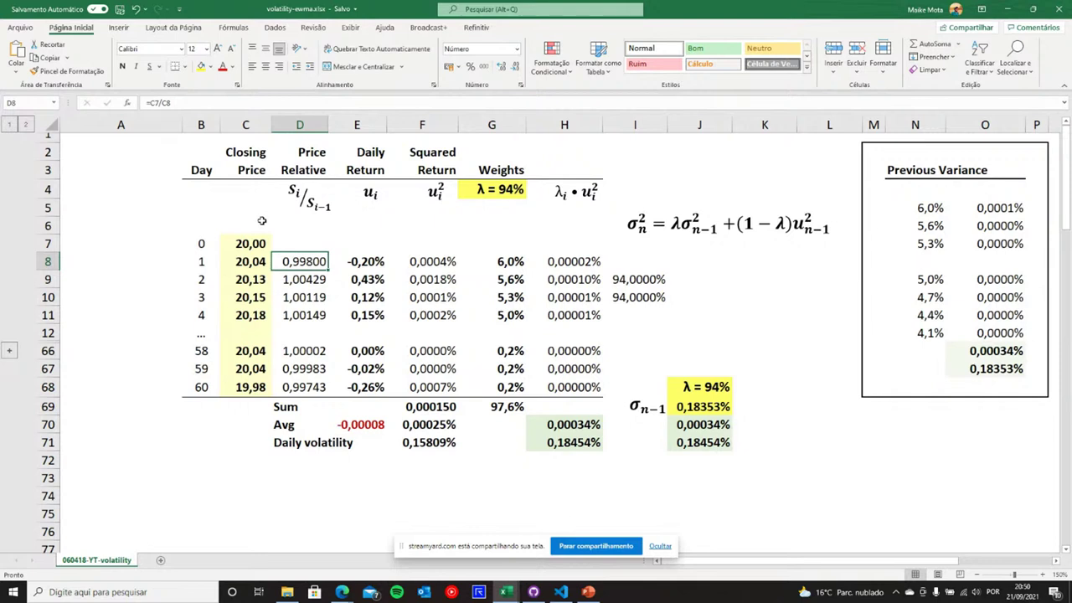
pyautogui.click(803, 294)
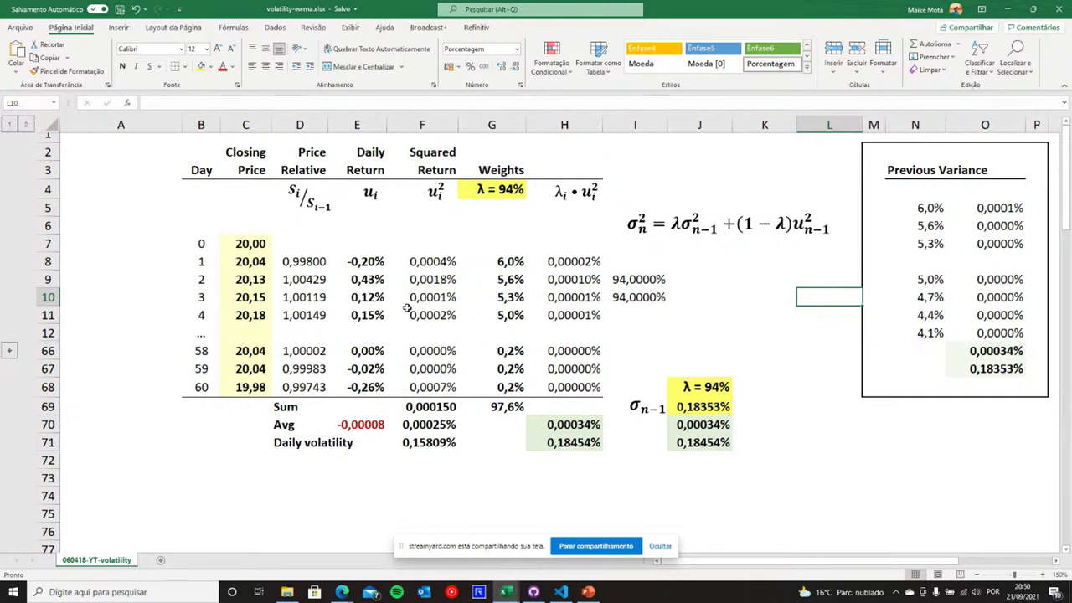
pyautogui.click(572, 321)
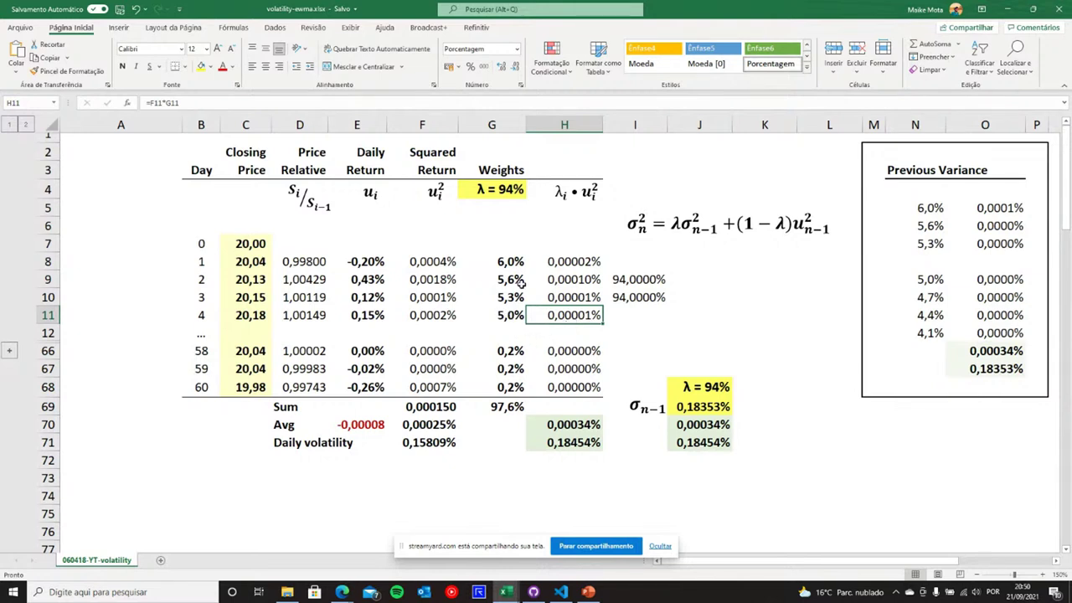
pyautogui.press('Left')
pyautogui.press('Left')
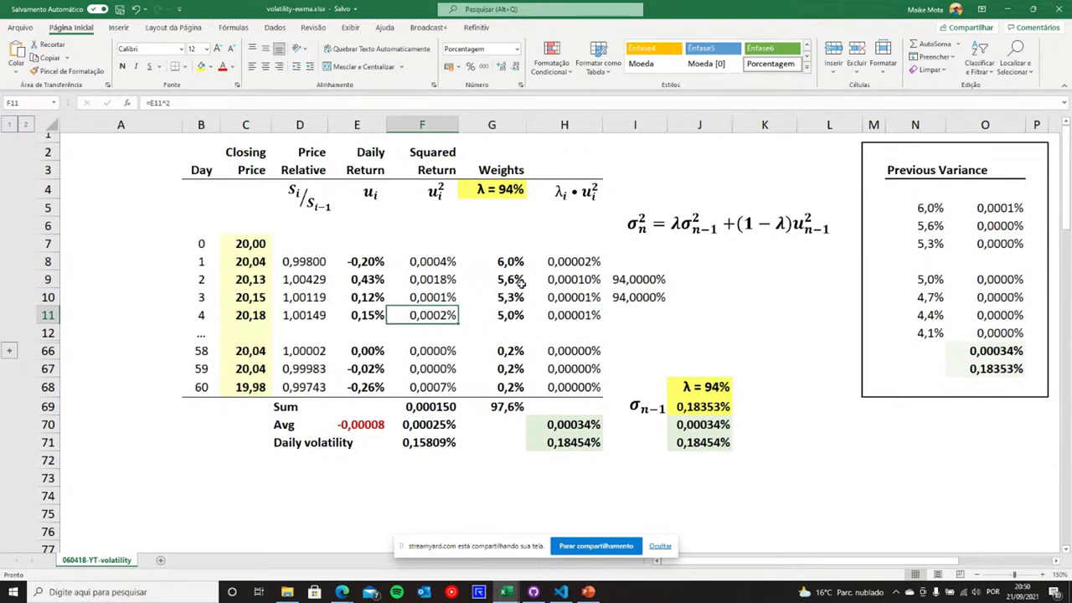
pyautogui.press('Up')
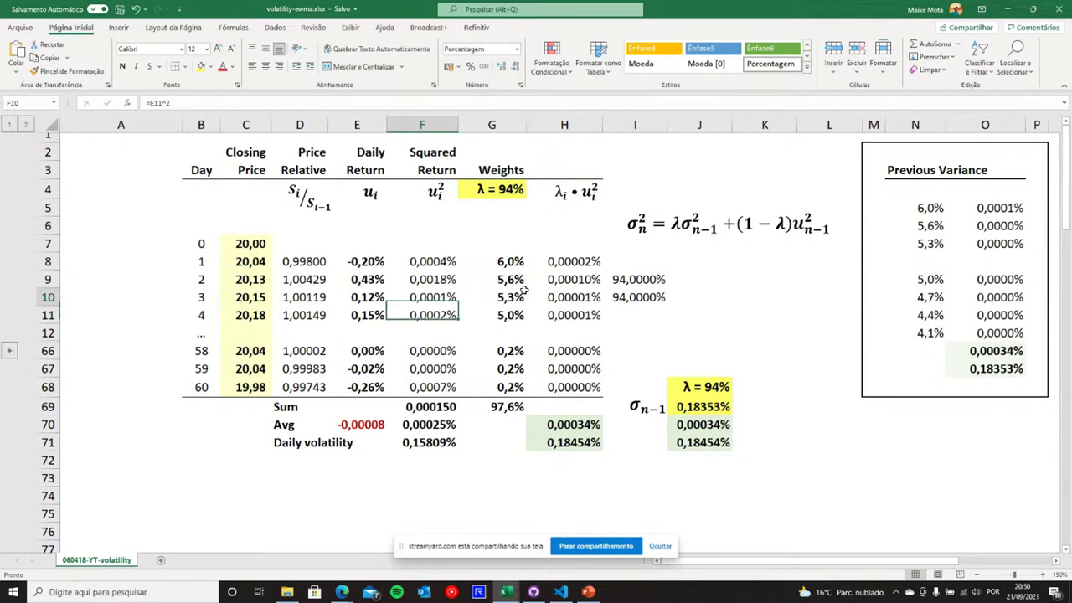
pyautogui.press('Left')
pyautogui.press('Up')
pyautogui.press('Left')
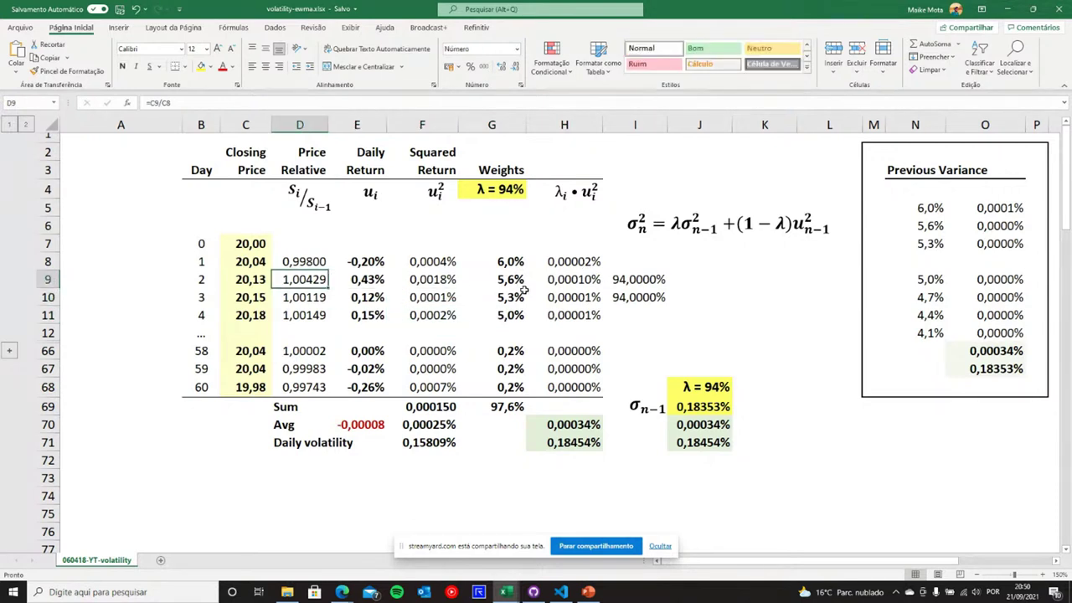
pyautogui.press('Right')
pyautogui.press('Up')
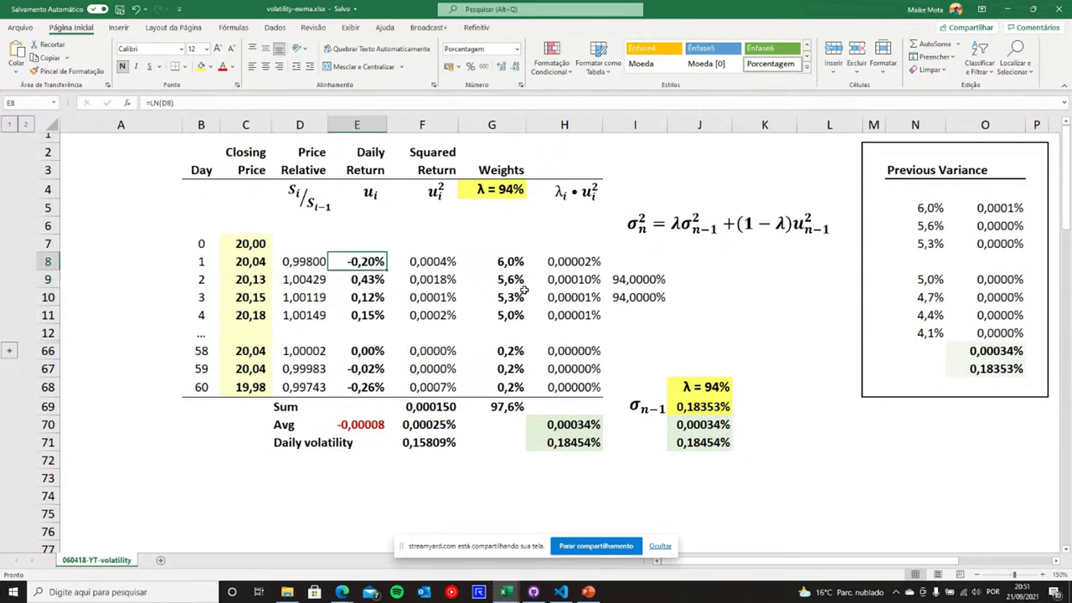
pyautogui.press('Left')
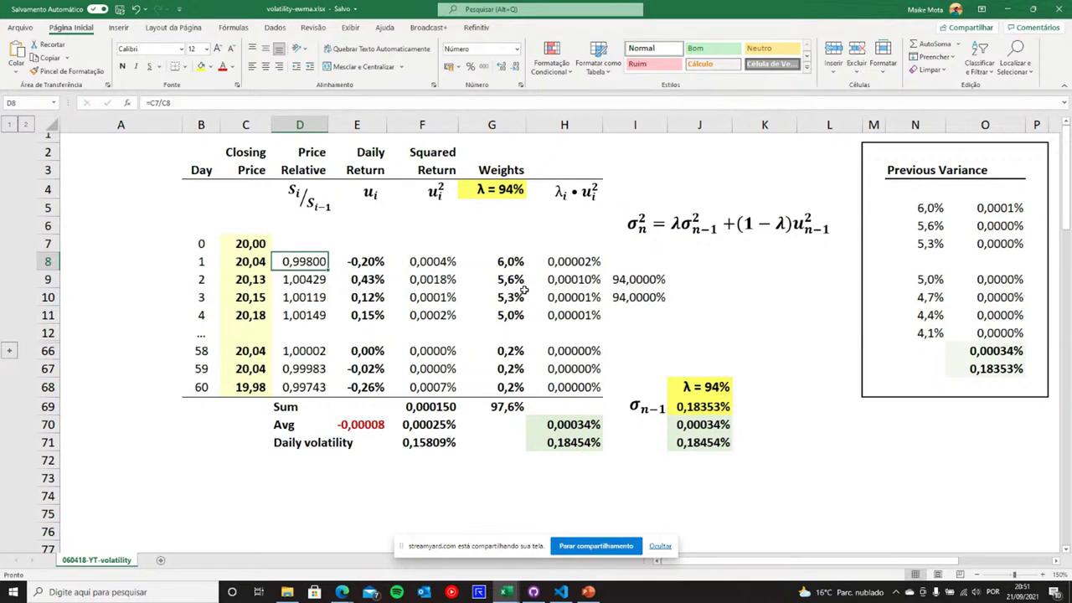
pyautogui.press('Right')
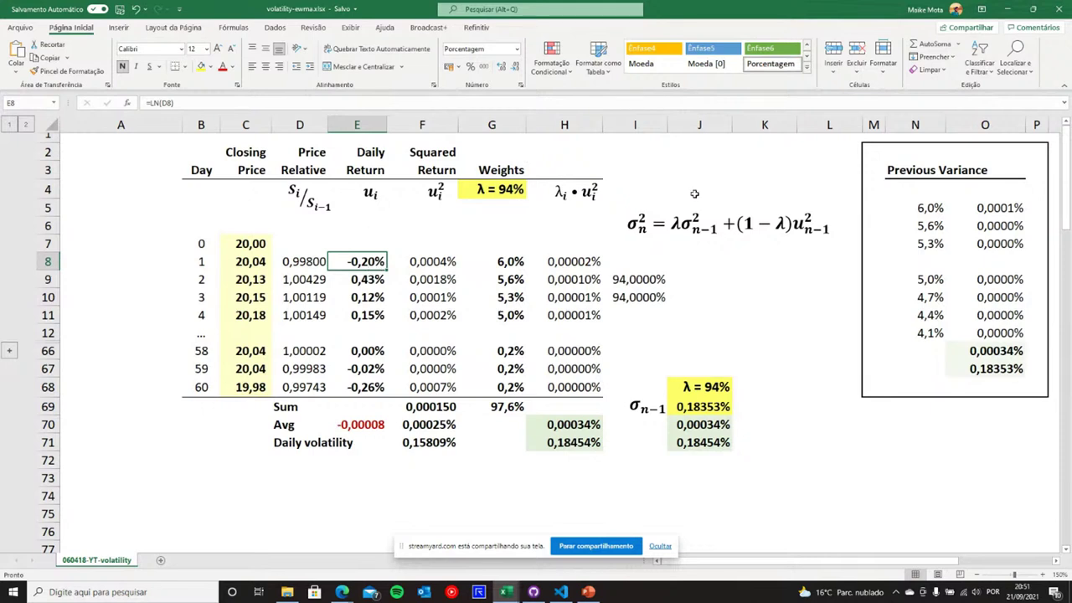
# Step: Move the EWMA variance equation text box from above column J to the empty area below the table, around row 73 in columns A to D
pyautogui.click(694, 220)
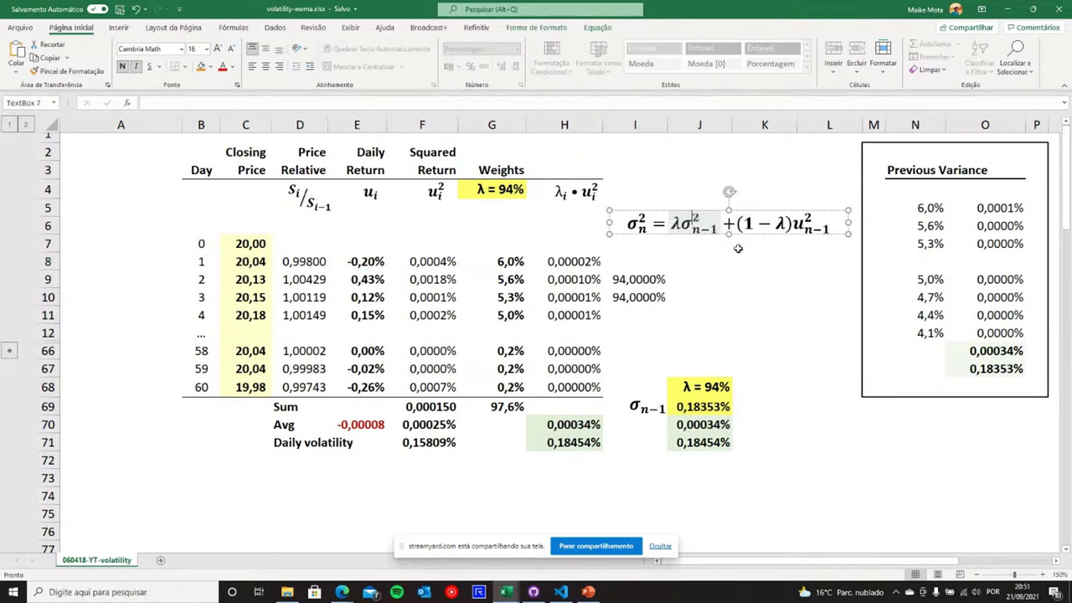
pyautogui.click(737, 248)
pyautogui.click(750, 213)
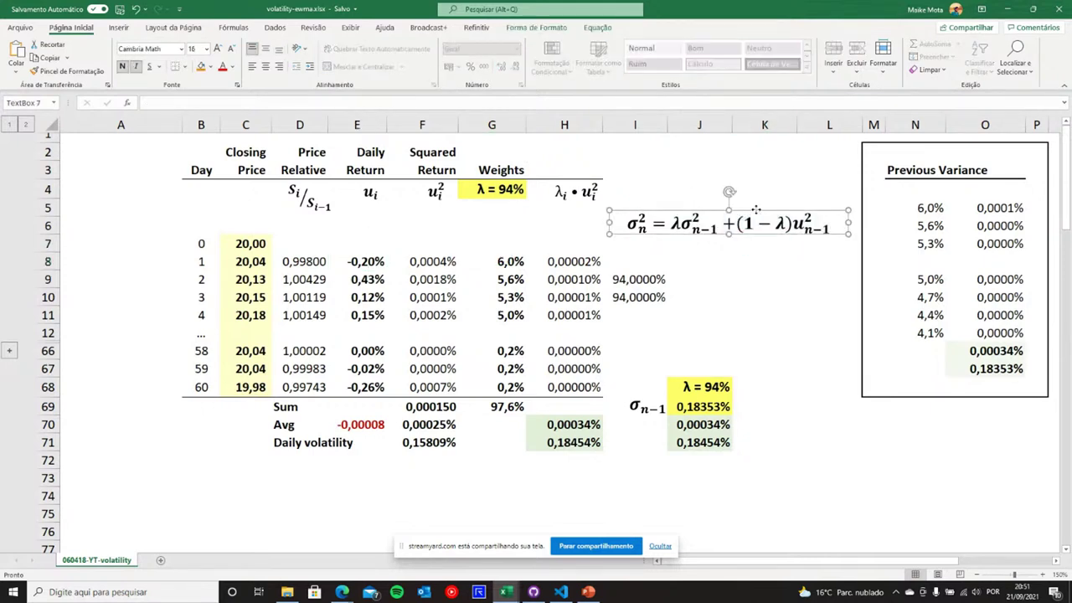
pyautogui.moveTo(755, 209); pyautogui.dragTo(234, 484)
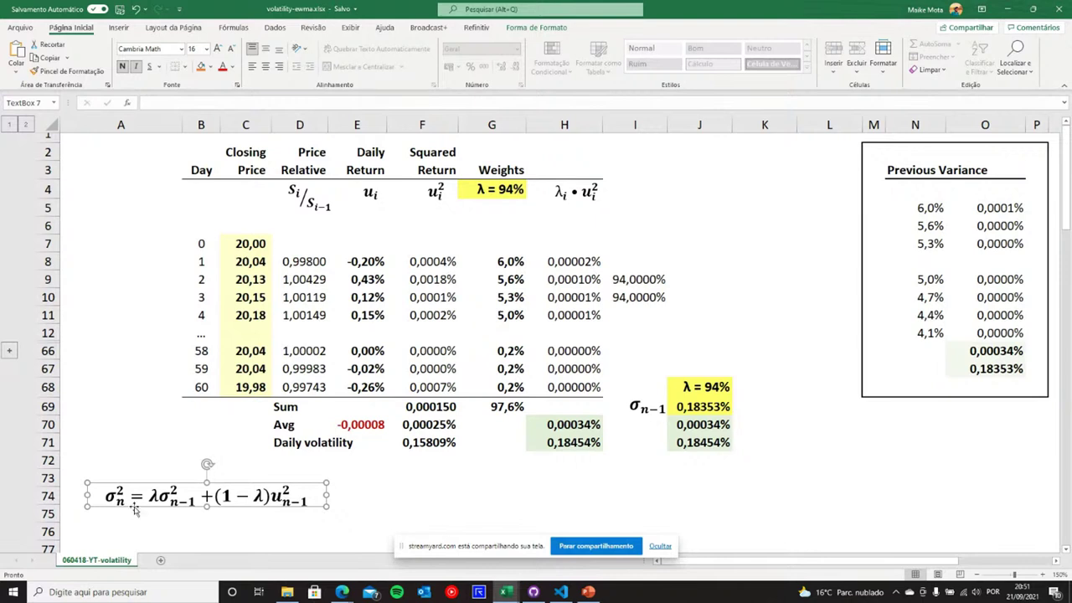
pyautogui.moveTo(252, 484)
pyautogui.mouseDown()
pyautogui.moveTo(251, 427)
pyautogui.moveTo(243, 476)
pyautogui.mouseUp()
pyautogui.click(104, 446)
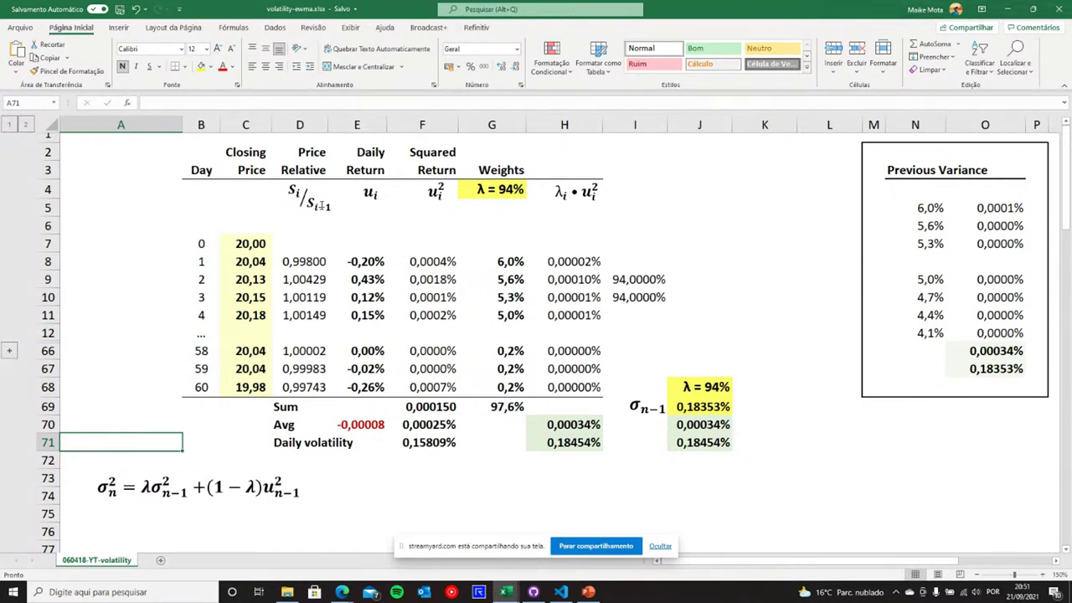
# Step: Review the Closing Price column from its heading down to the day 0 and day 1 prices
pyautogui.click(317, 260)
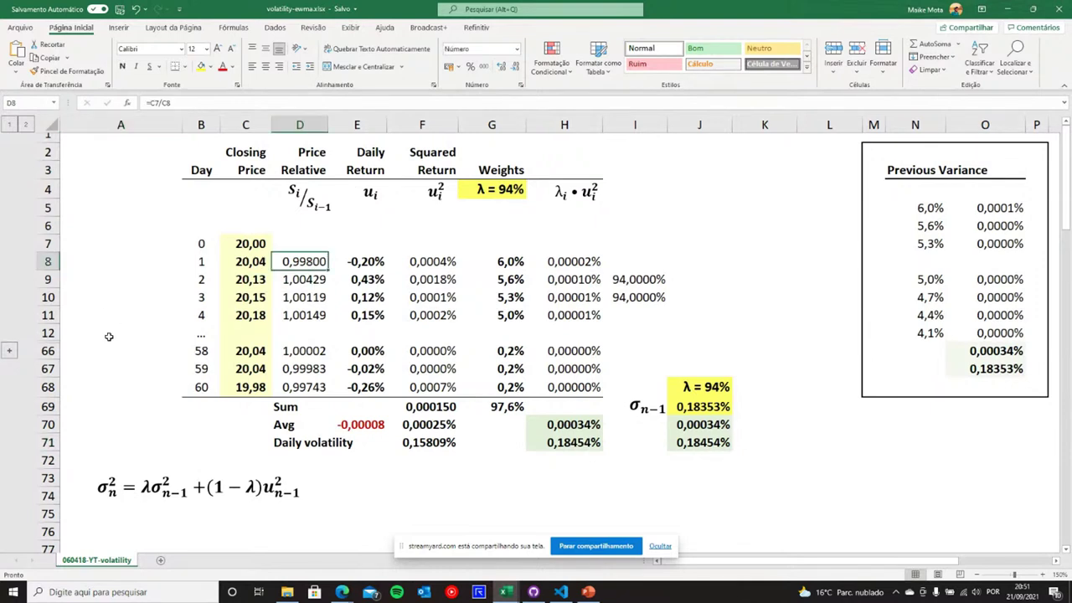
pyautogui.click(261, 242)
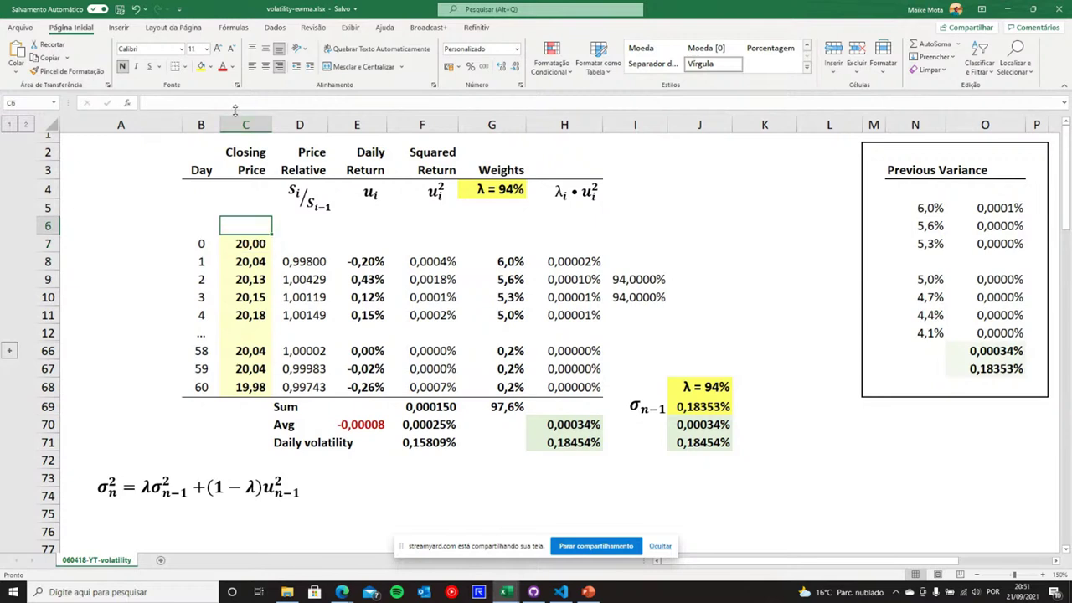
pyautogui.click(249, 148)
pyautogui.press('Down')
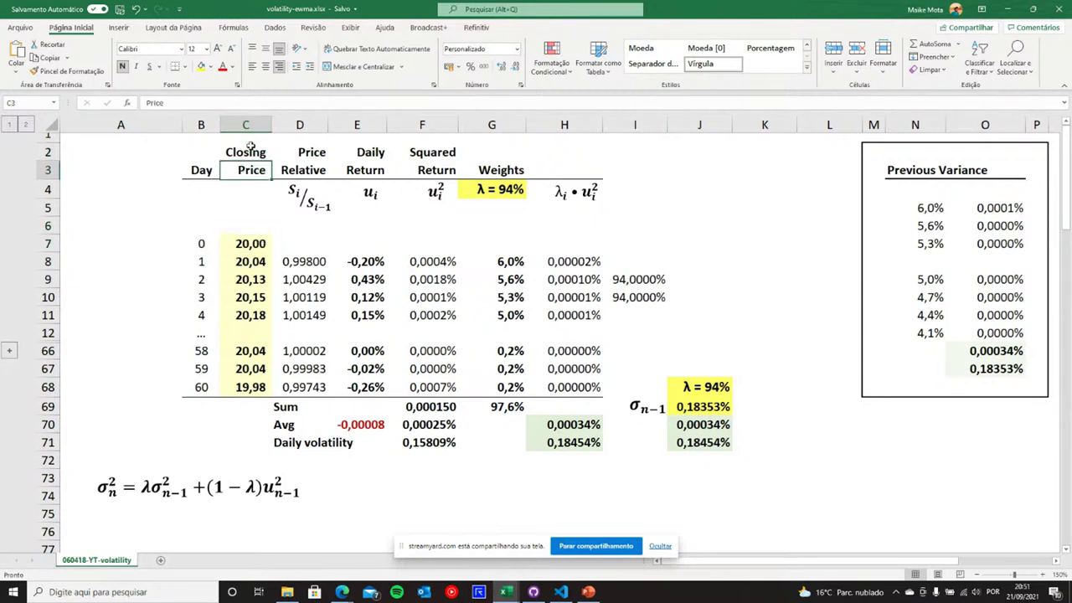
pyautogui.press('Up')
pyautogui.press('Down')
pyautogui.press('Down')
pyautogui.press('Down')
pyautogui.press('Down')
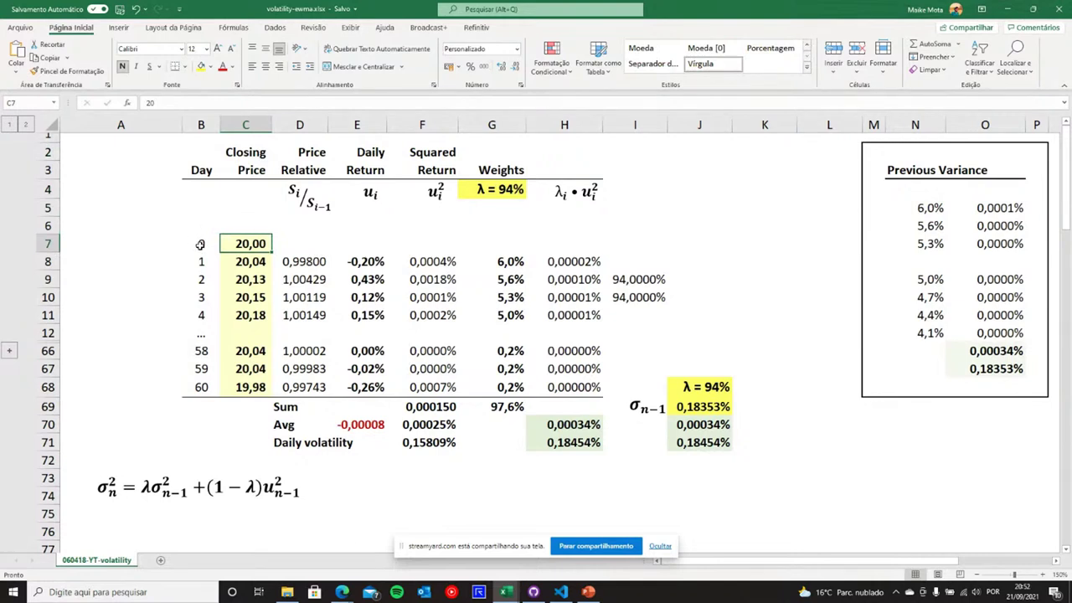
pyautogui.press('Down')
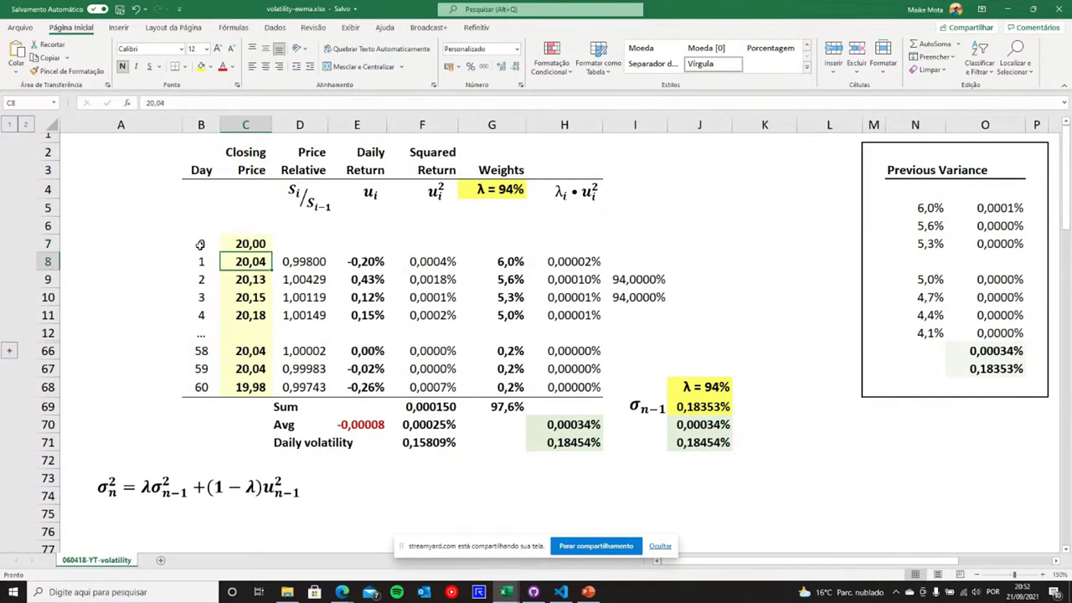
# Step: Inspect which closing prices the day 1 price relative formula in D8 references
pyautogui.click(311, 262)
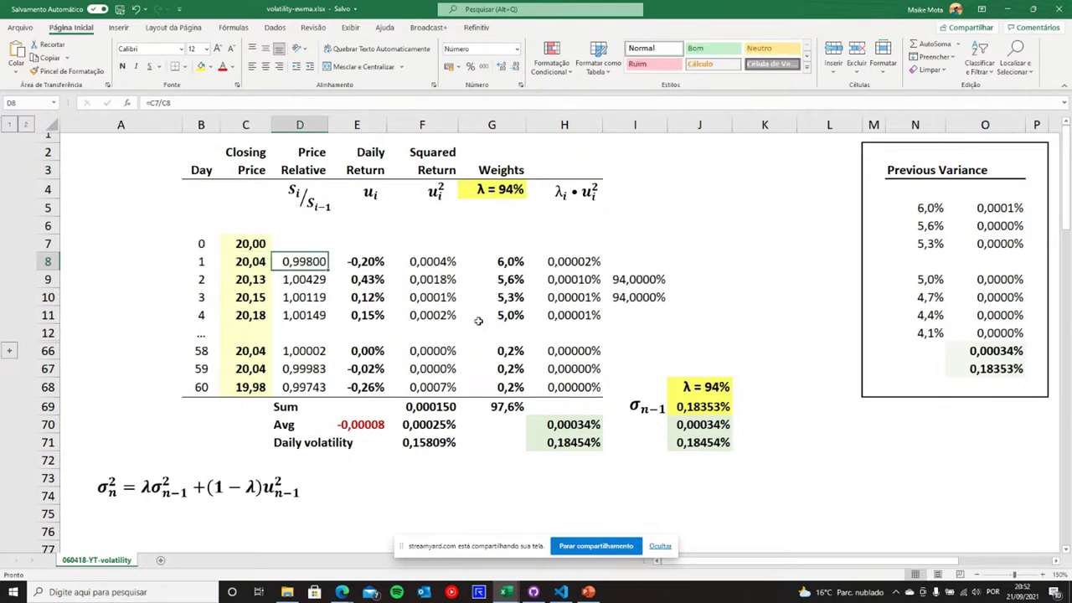
pyautogui.press('Right')
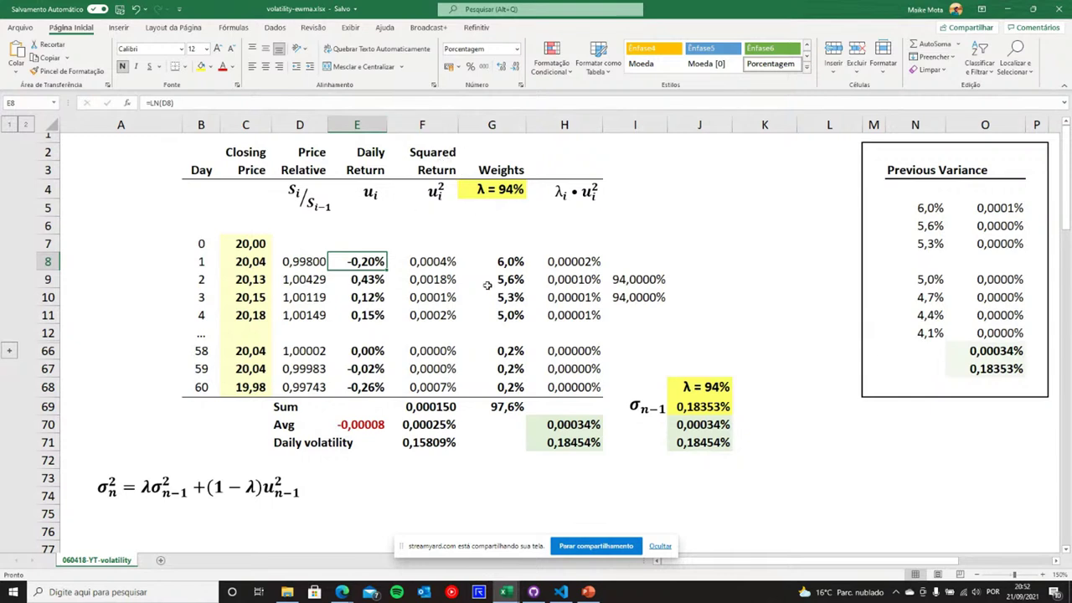
pyautogui.click(306, 261)
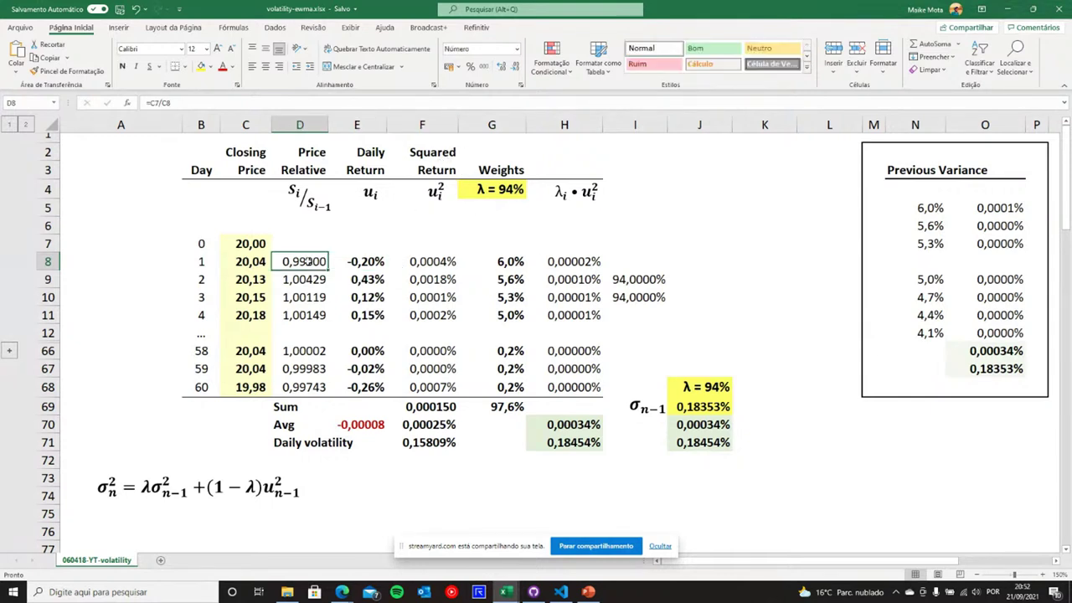
pyautogui.doubleClick(306, 262)
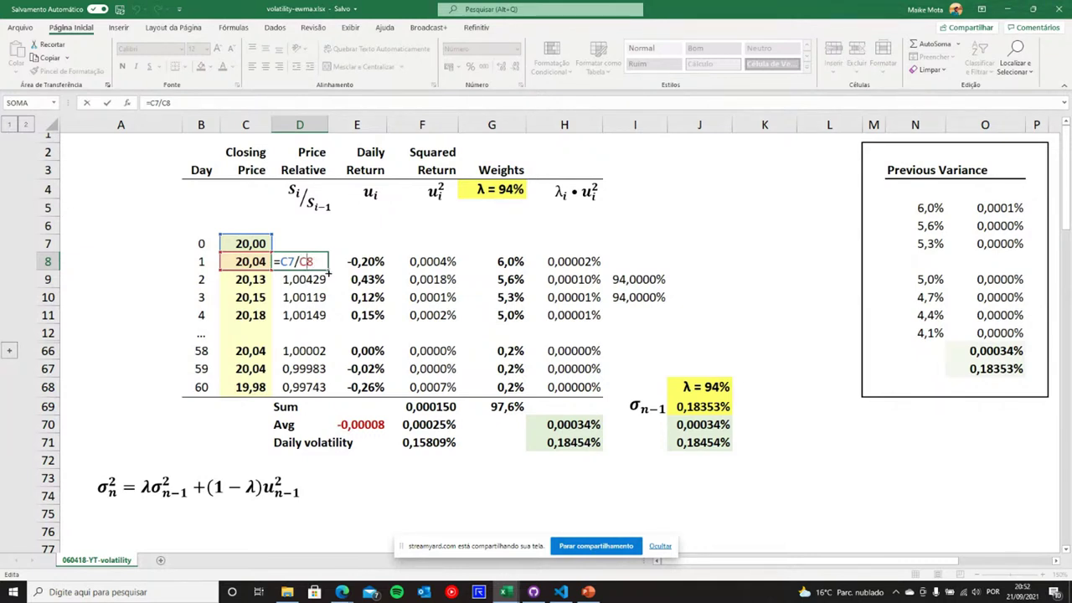
pyautogui.press('Return')
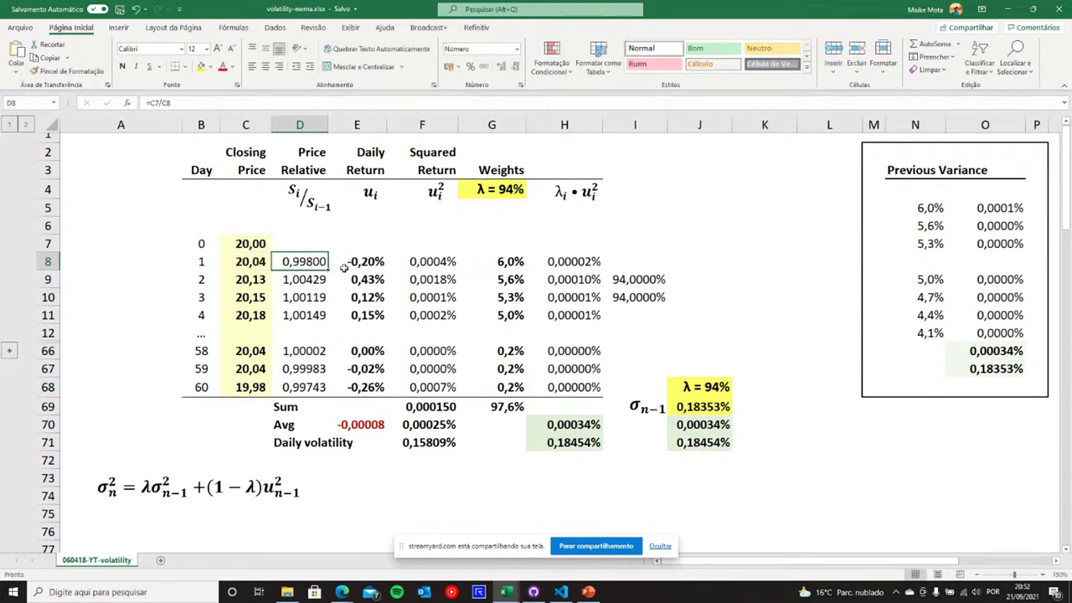
# Step: Inspect the logarithm formula behind the day 1 daily return in E8, leaving it unedited
pyautogui.click(361, 262)
pyautogui.doubleClick(366, 262)
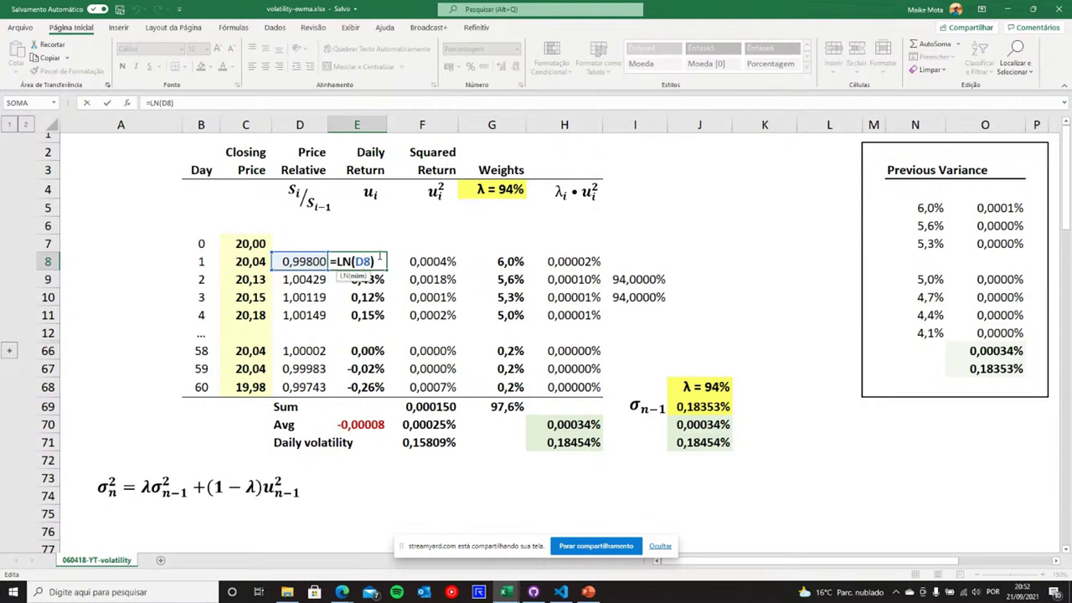
pyautogui.press('Escape')
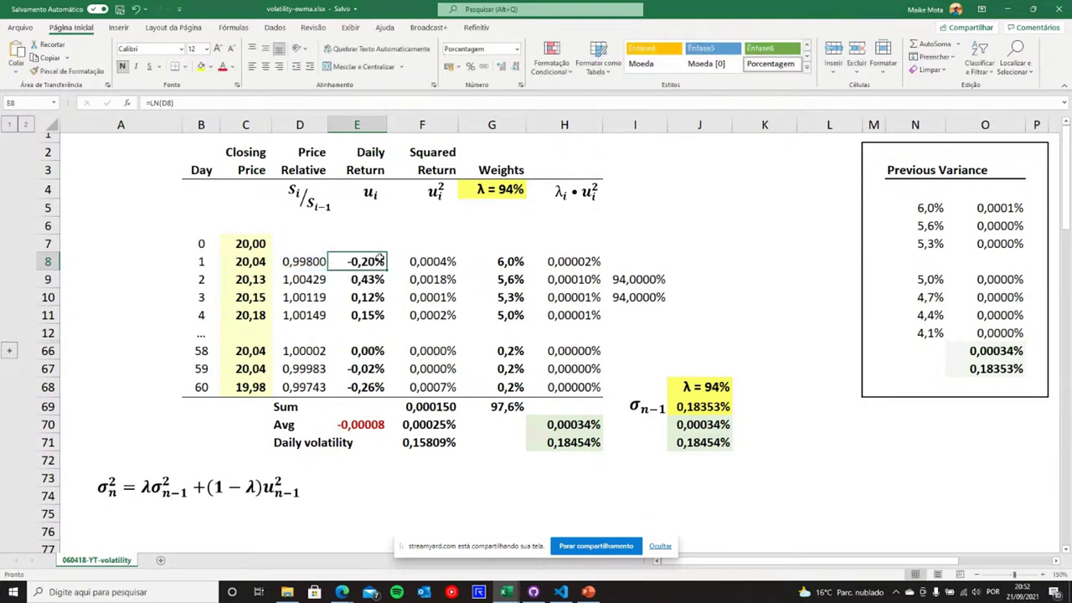
pyautogui.doubleClick(380, 260)
pyautogui.press('Escape')
pyautogui.doubleClick(375, 261)
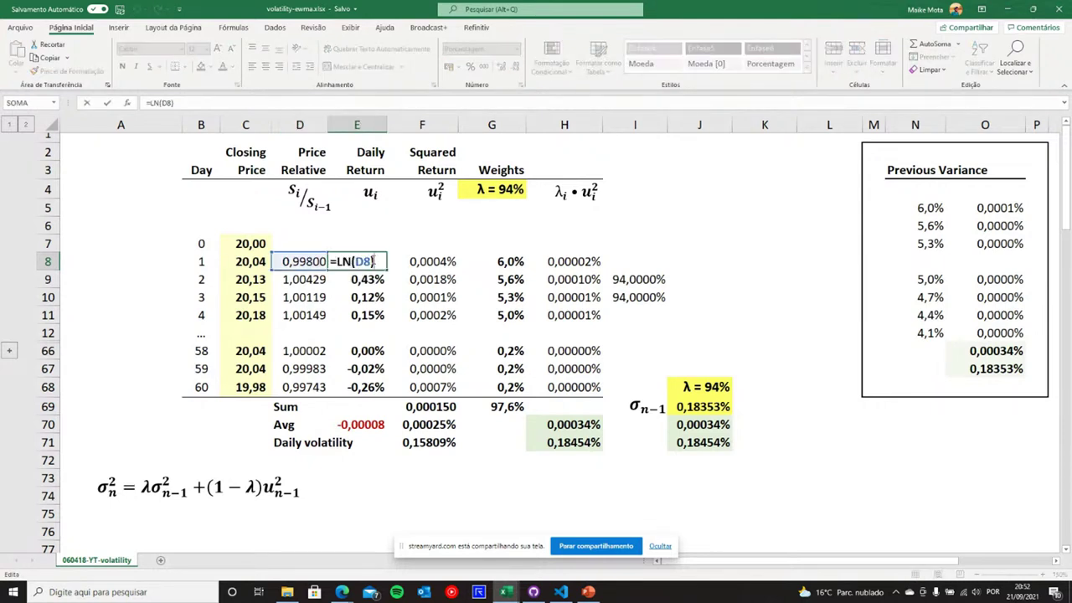
pyautogui.press('Escape')
# Step: Trace day 1 across row 8 from closing price to daily return and compare the neighbouring return cells
pyautogui.click(260, 264)
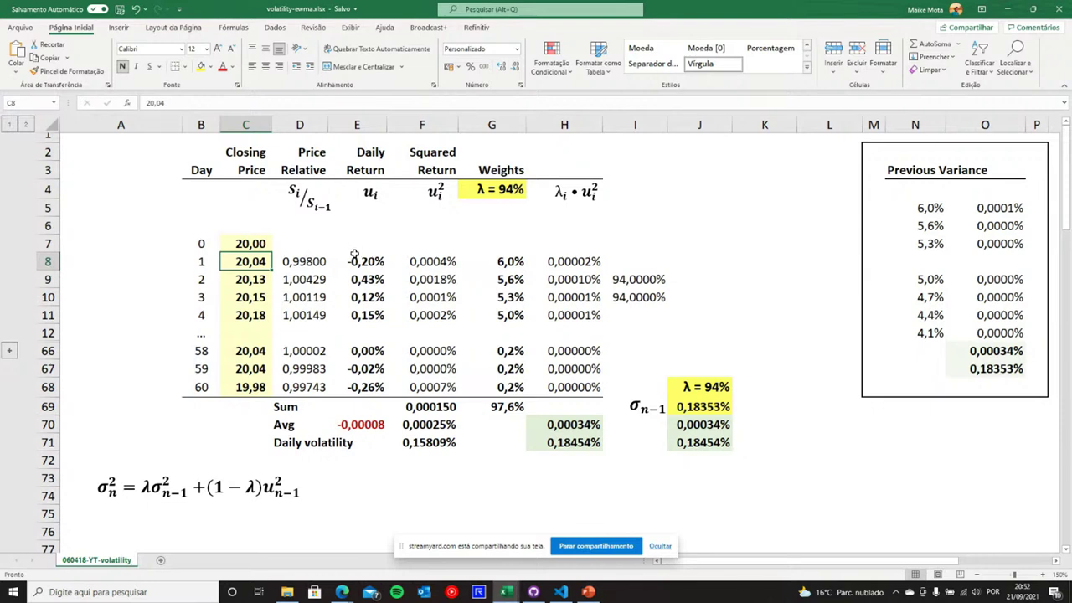
pyautogui.press('Right')
pyautogui.press('Right')
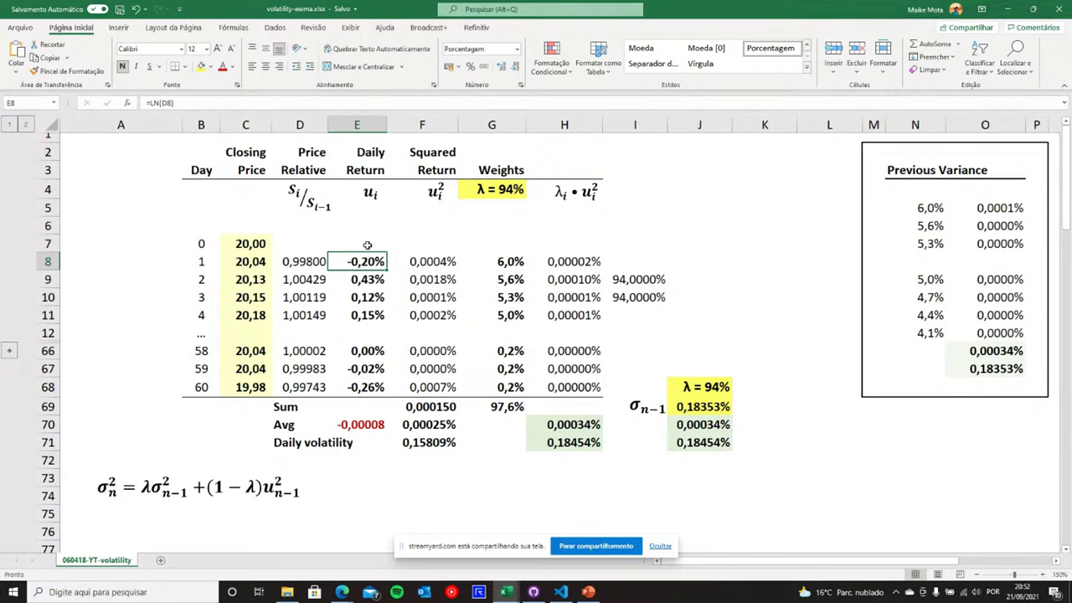
pyautogui.press('Down')
pyautogui.press('Up')
pyautogui.press('Up')
pyautogui.press('Down')
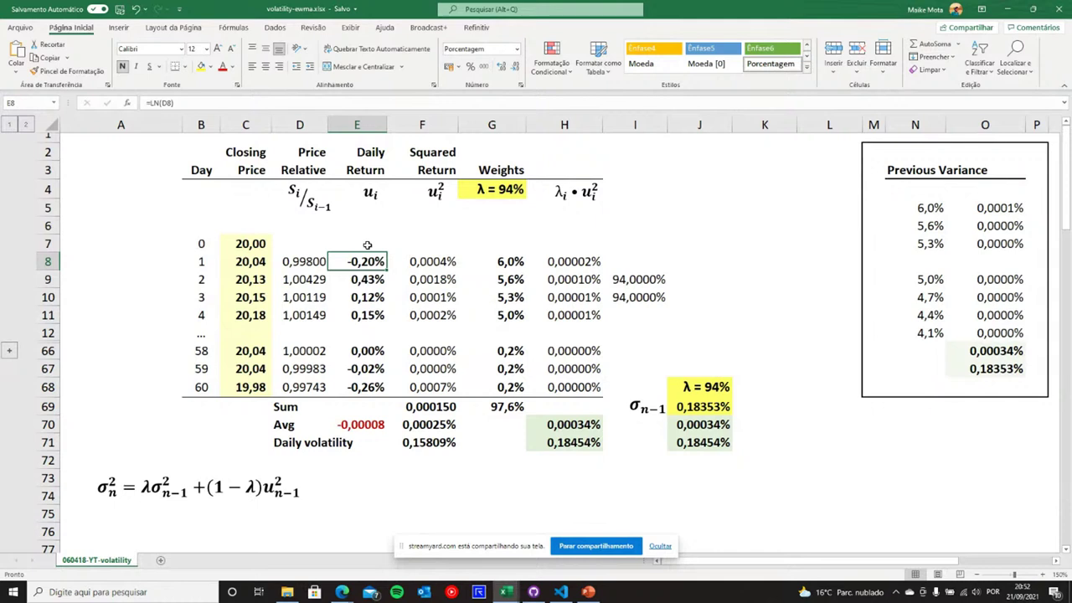
# Step: Inspect the day 1 squared return formula in F8 and the weight formula in G8
pyautogui.press('Right')
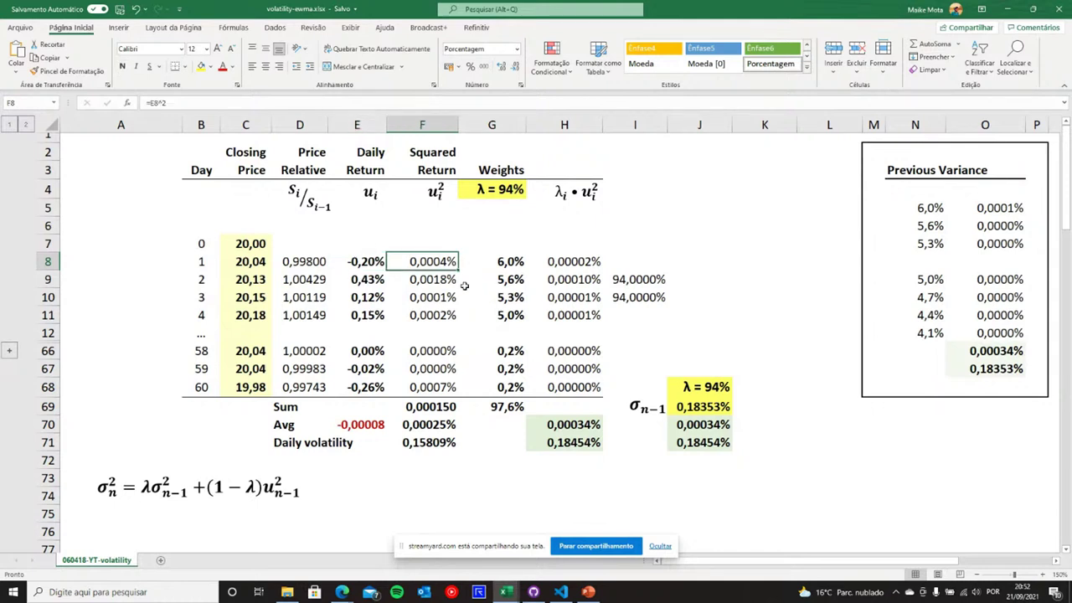
pyautogui.doubleClick(426, 261)
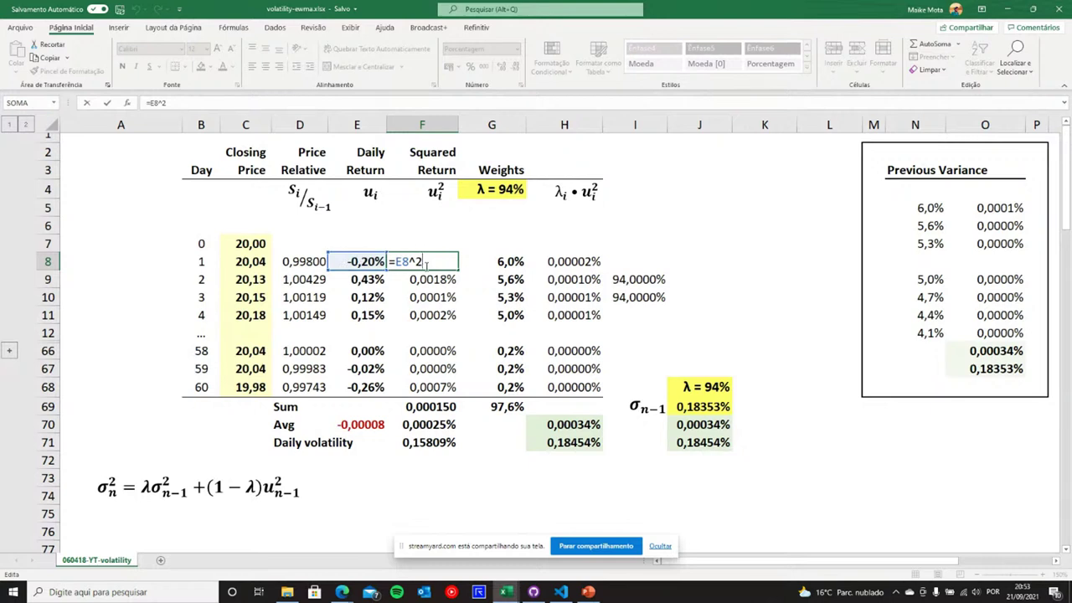
pyautogui.press('Escape')
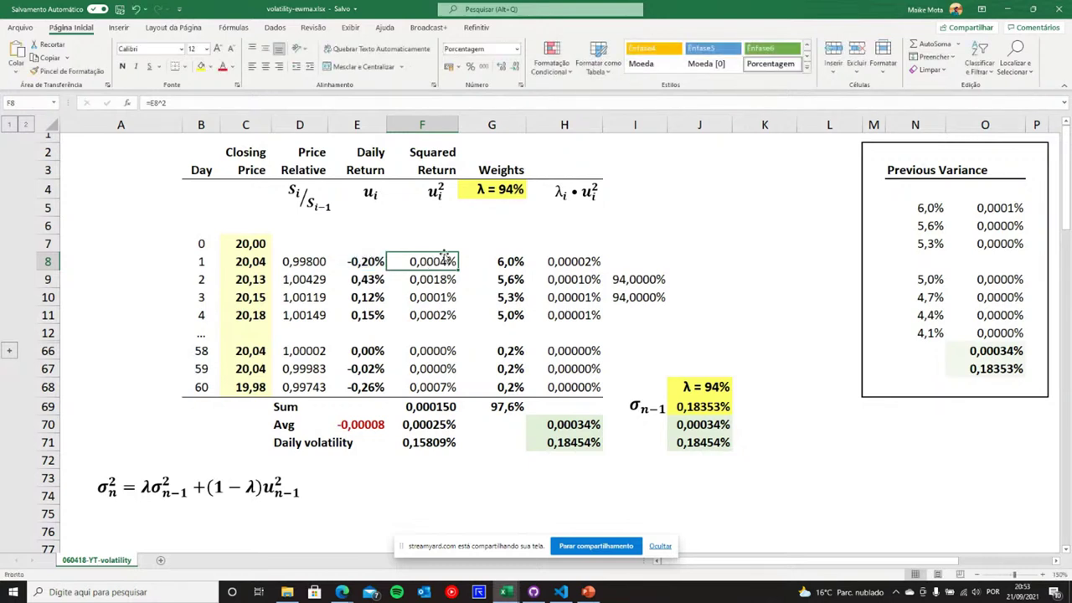
pyautogui.doubleClick(510, 261)
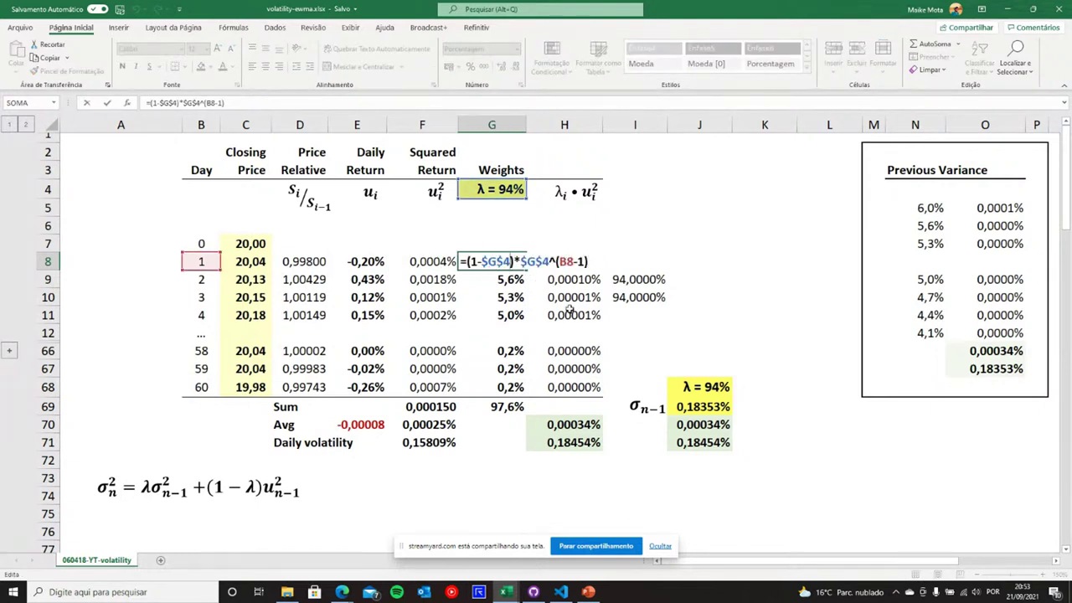
pyautogui.hotkey('ctrl', 'Return')
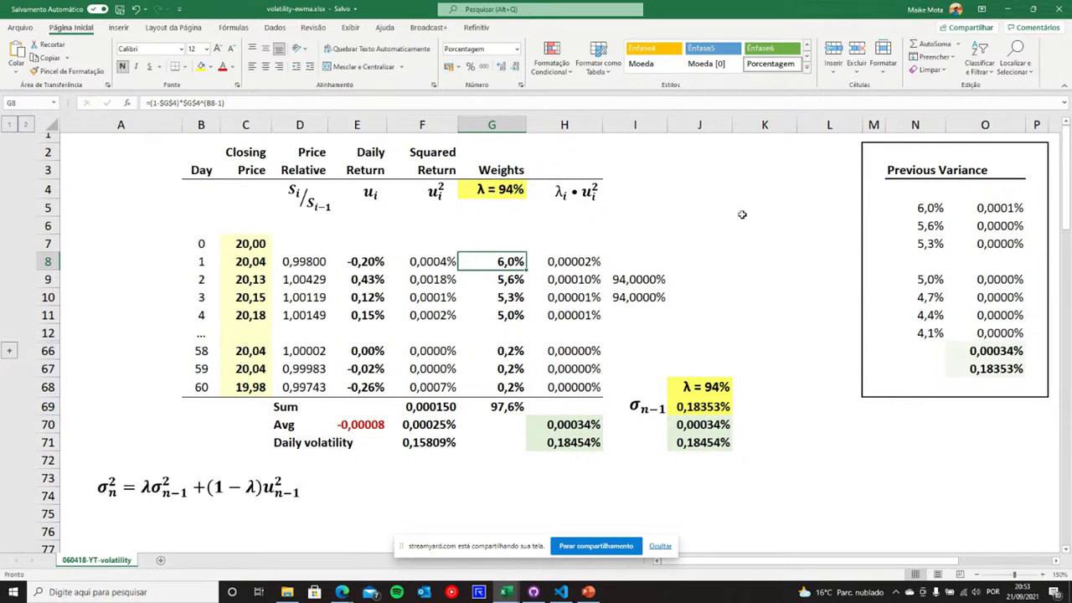
# Step: Move the picture of the (1-λ)λ weight formulas beside the calculation table, over column J near rows 4 to 10
pyautogui.hscroll(3, 742, 214)
pyautogui.click(931, 219)
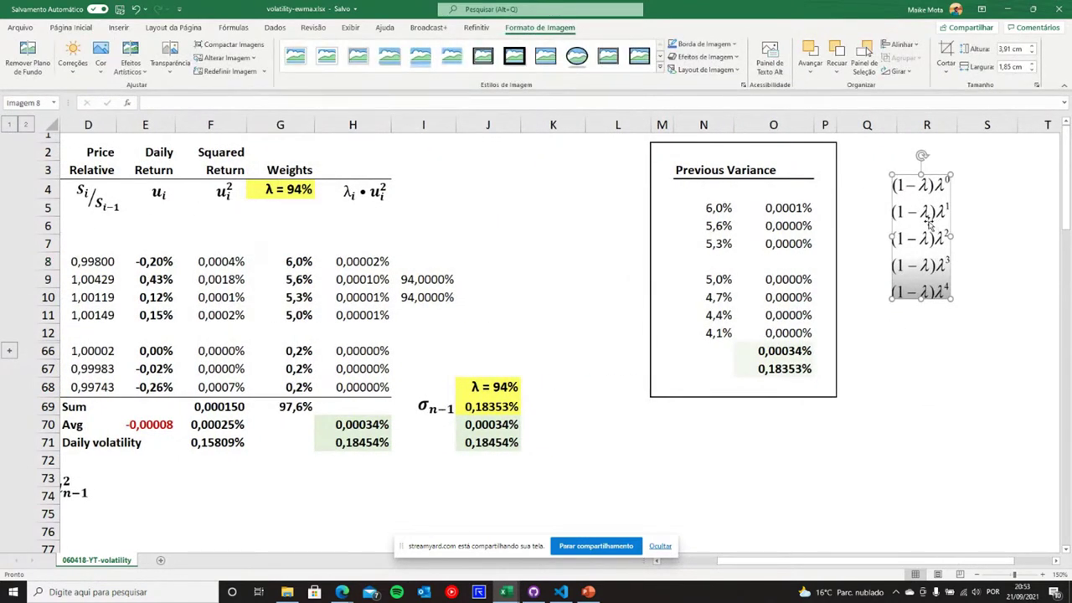
pyautogui.moveTo(930, 224); pyautogui.dragTo(505, 228)
pyautogui.hscroll(-1, 339, 332)
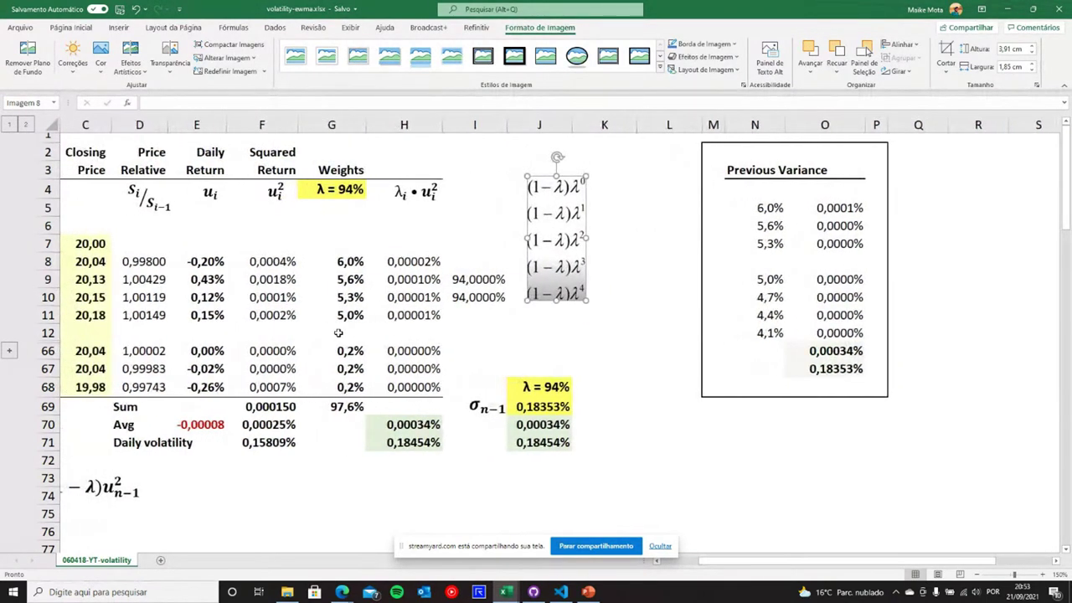
pyautogui.hscroll(-3, 338, 333)
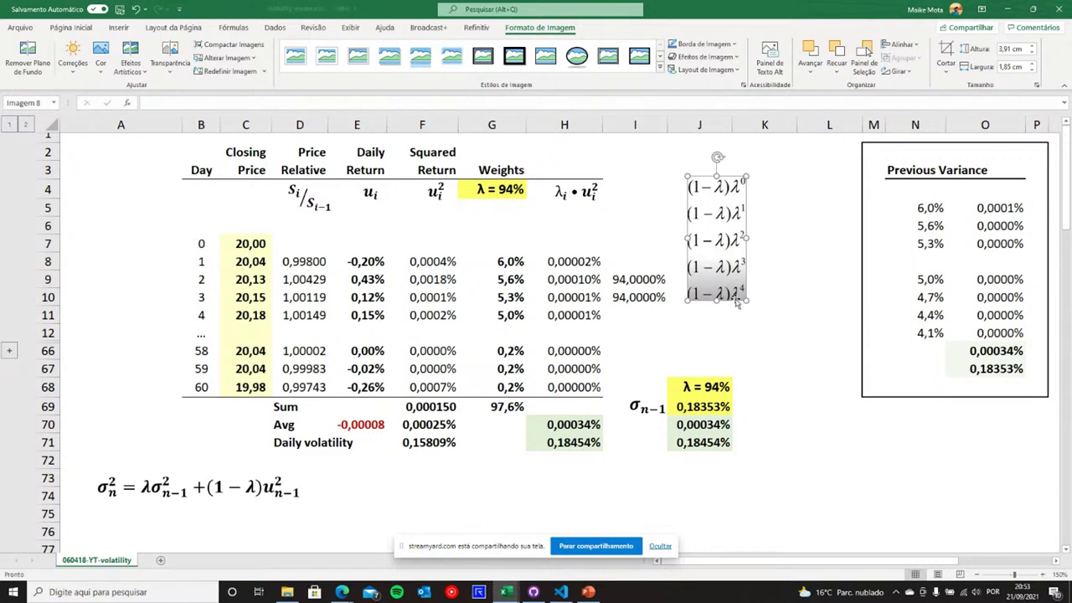
pyautogui.click(765, 304)
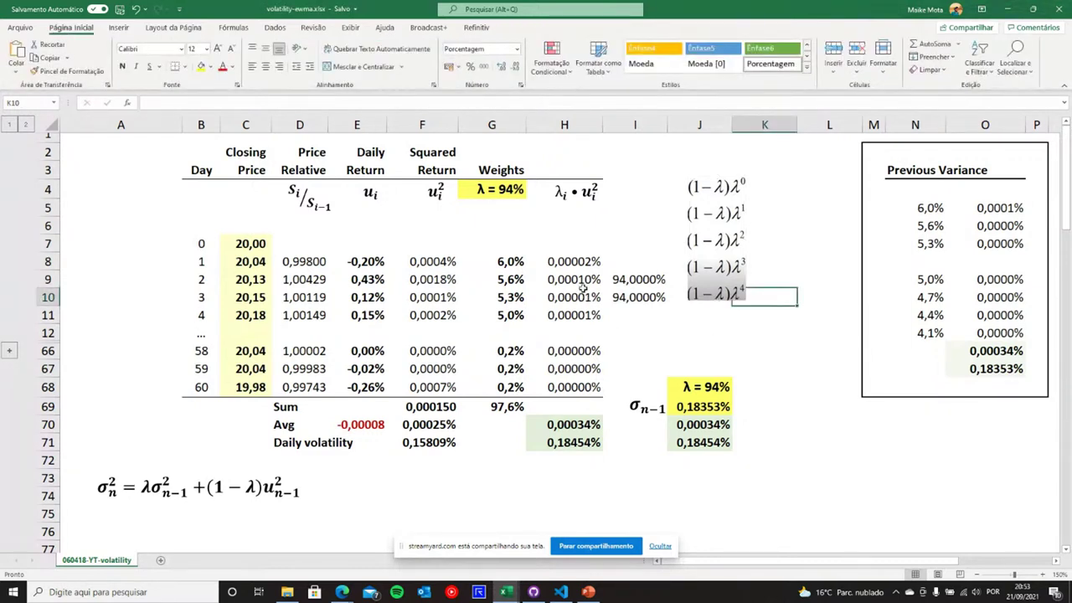
# Step: Inspect the weighted squared return formulas for day 1 in H8 and day 60 in H68, leaving them unedited
pyautogui.doubleClick(580, 263)
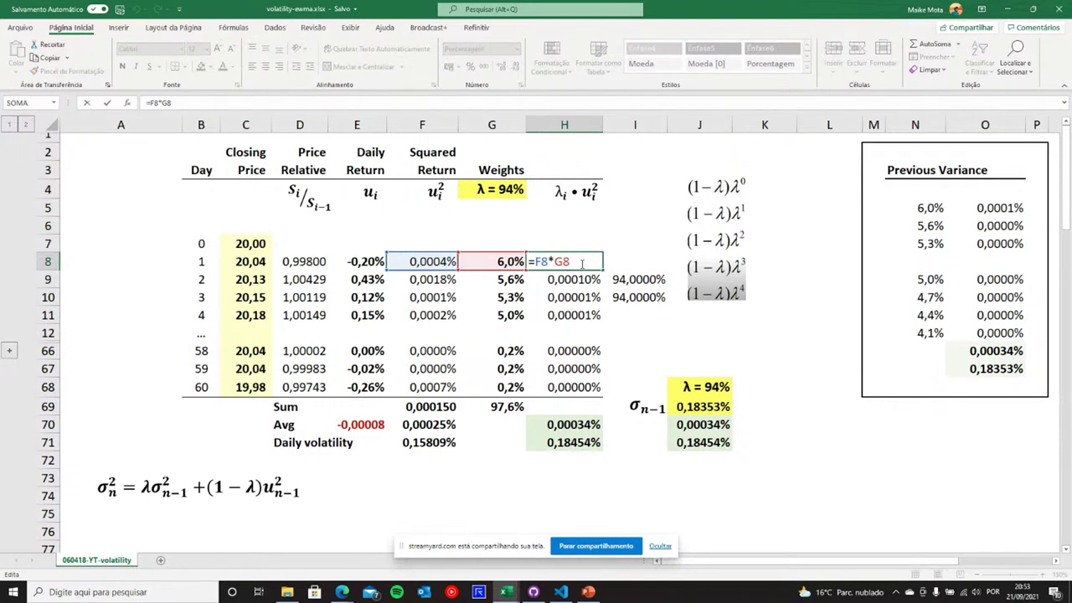
pyautogui.press('Escape')
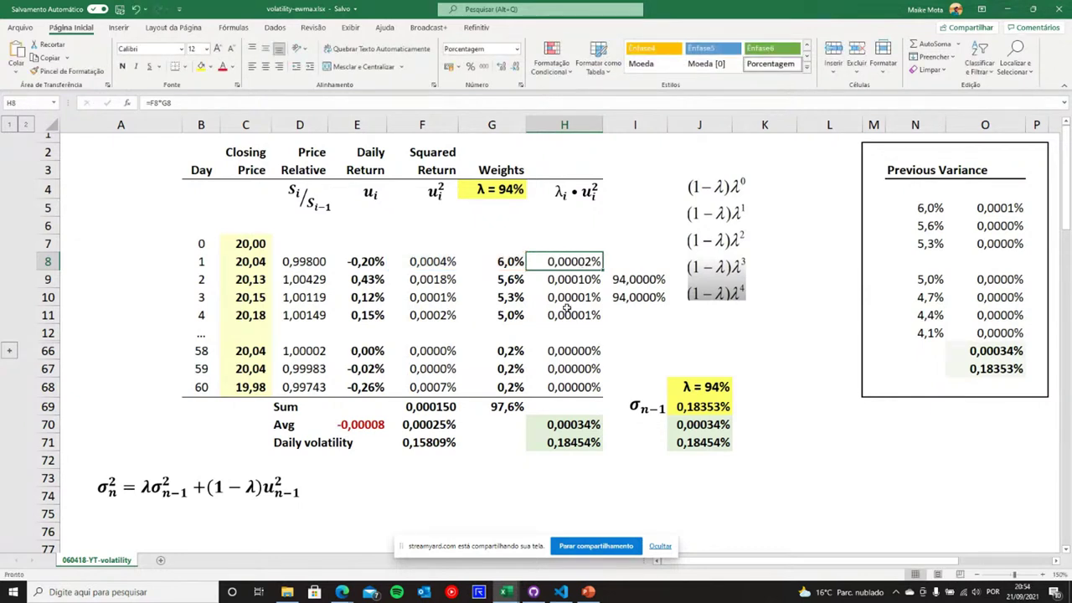
pyautogui.click(572, 387)
pyautogui.doubleClick(569, 387)
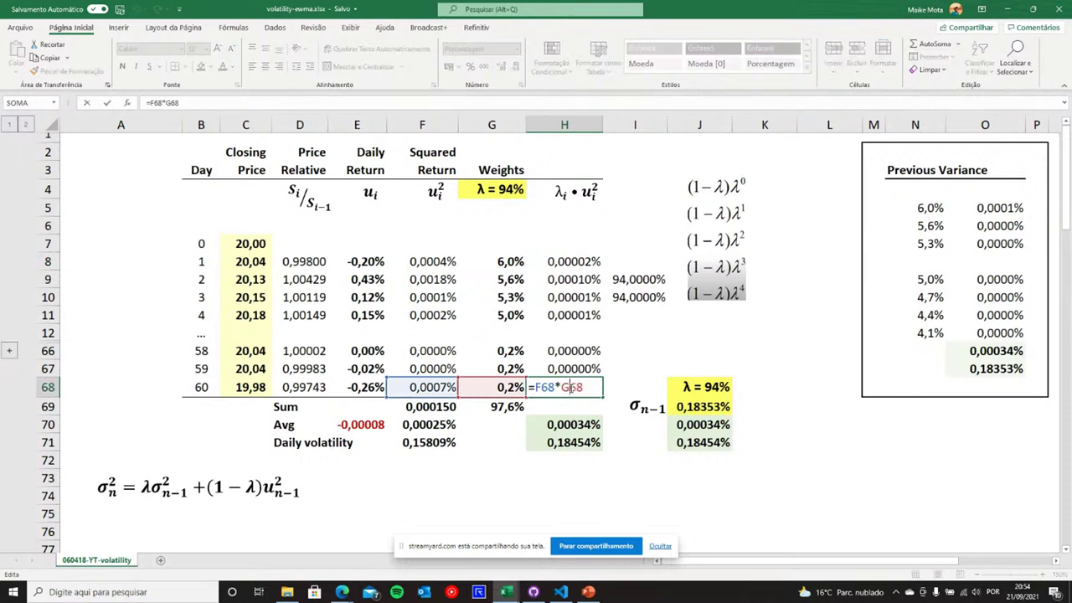
pyautogui.press('Escape')
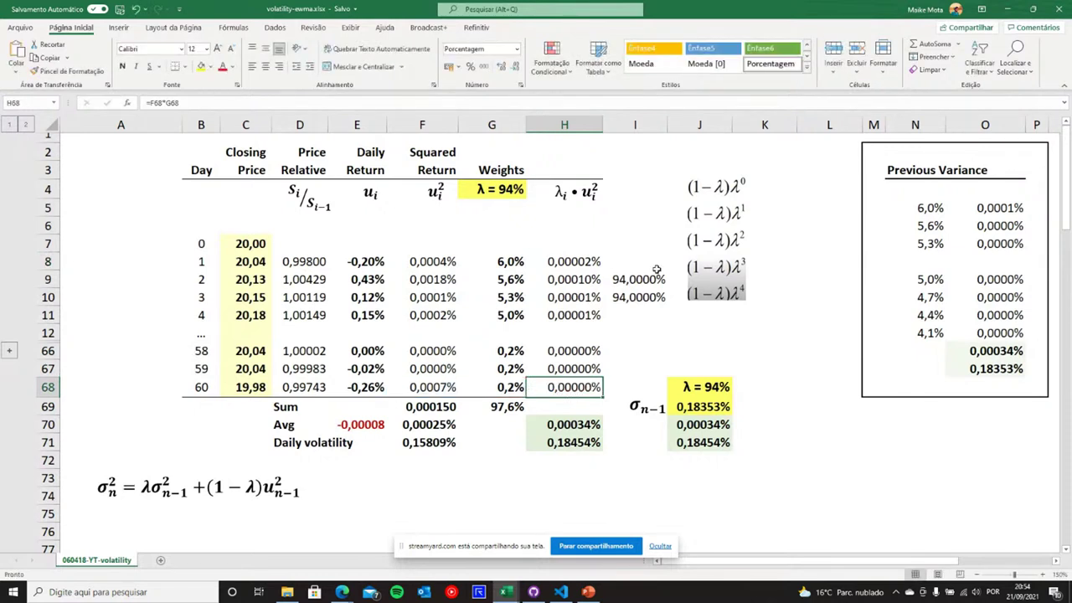
# Step: Delete the picture of the (1-λ)λ weight formulas from column J
pyautogui.click(705, 243)
pyautogui.press('Delete')
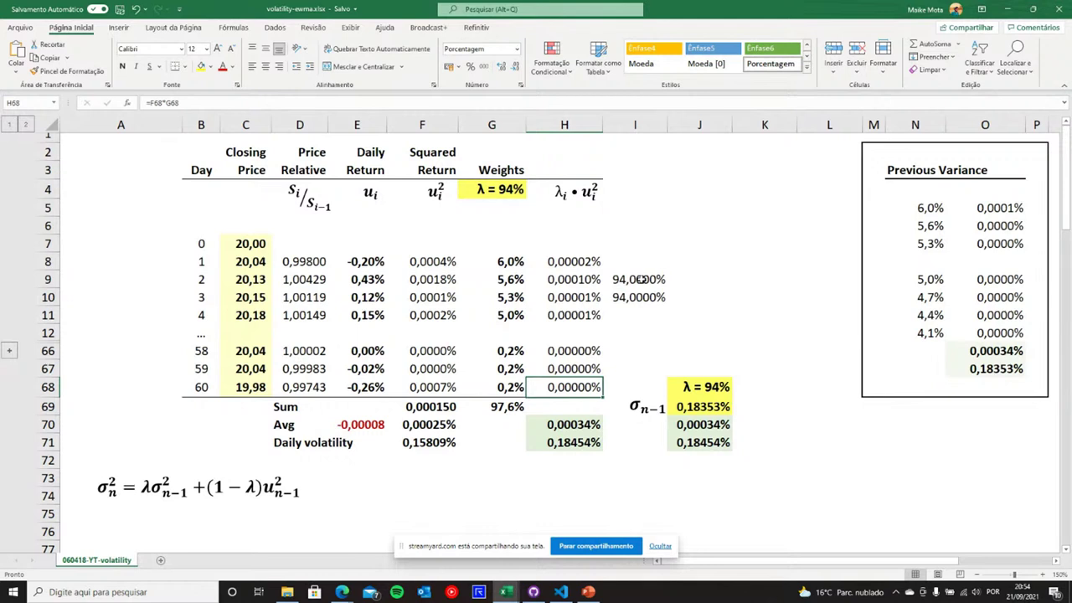
# Step: Inspect the weight ratio formula in I9 and the weight formulas for days 1 to 4 and day 60 in column G
pyautogui.doubleClick(640, 279)
pyautogui.press('Escape')
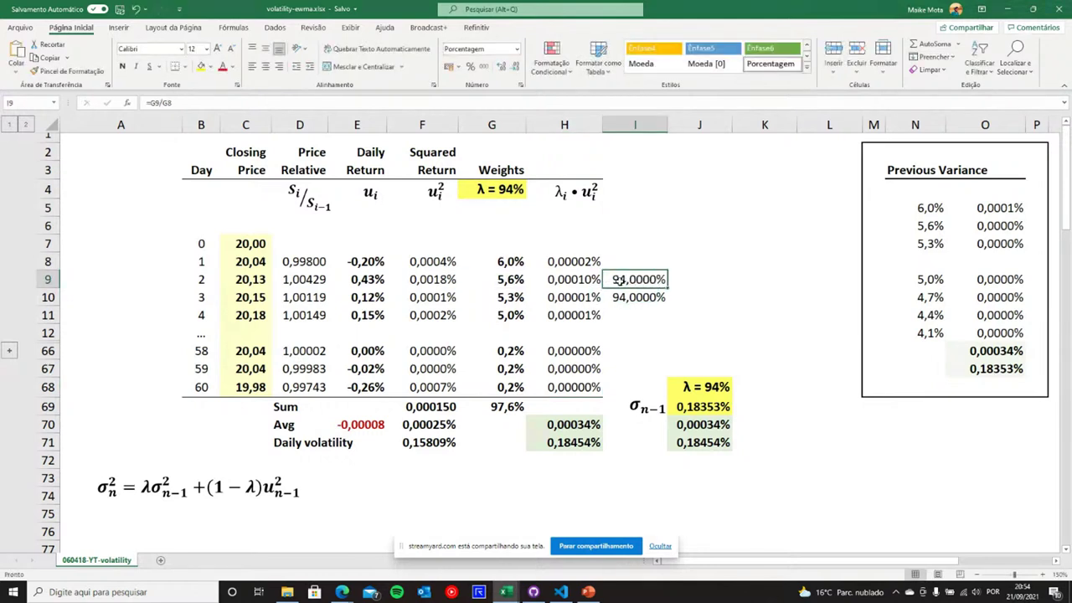
pyautogui.doubleClick(507, 261)
pyautogui.press('Escape')
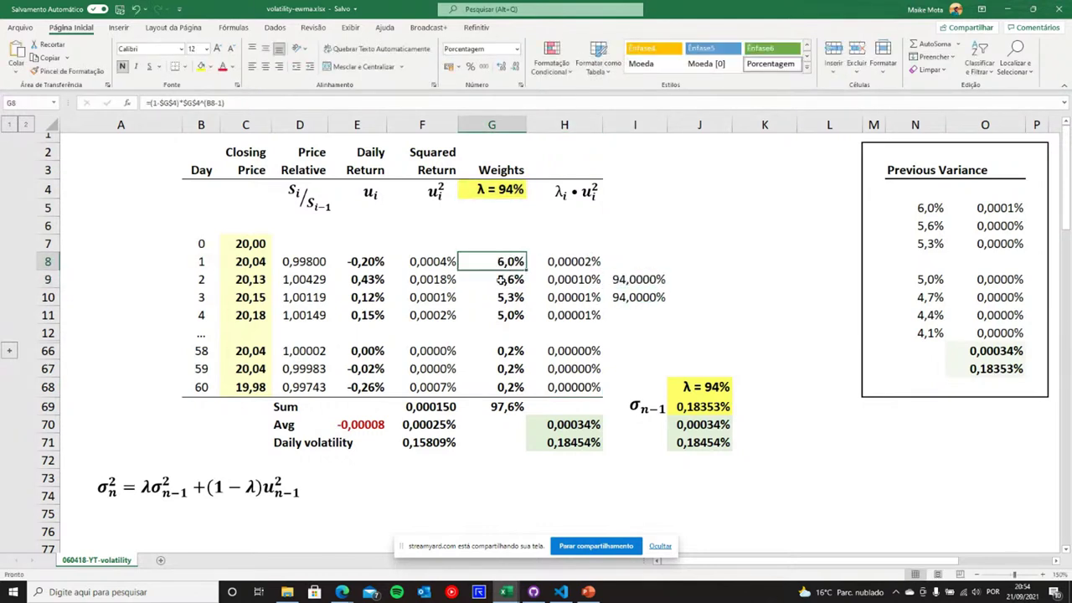
pyautogui.doubleClick(502, 279)
pyautogui.press('Escape')
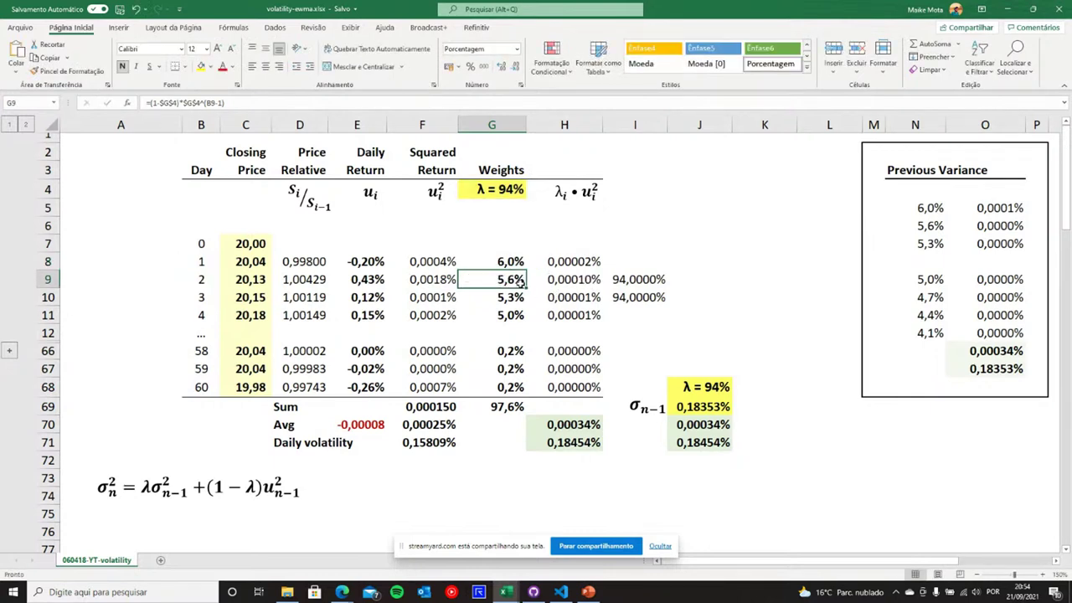
pyautogui.click(513, 300)
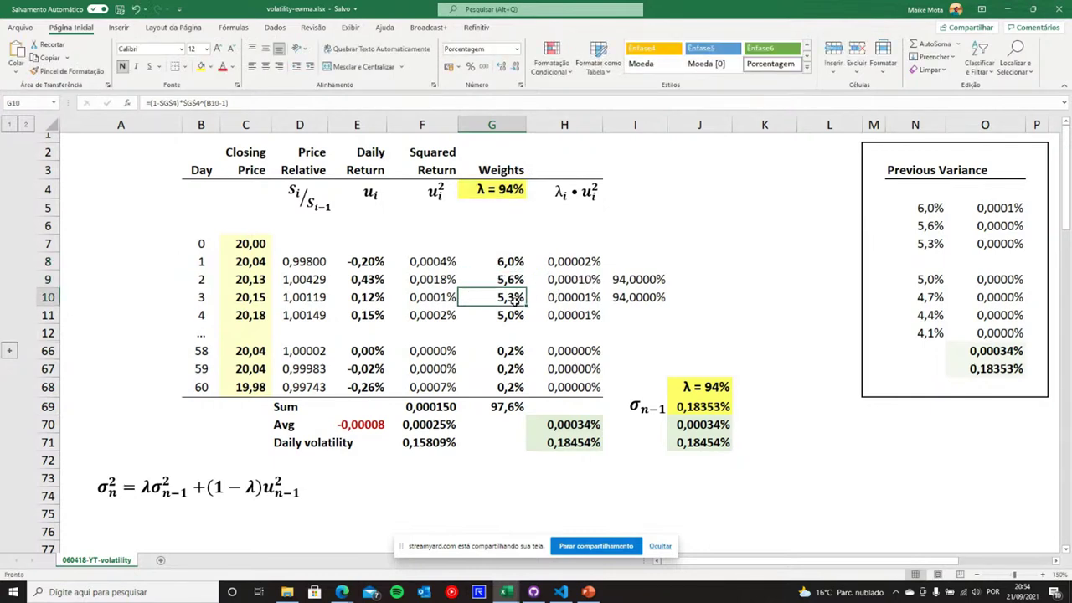
pyautogui.click(514, 318)
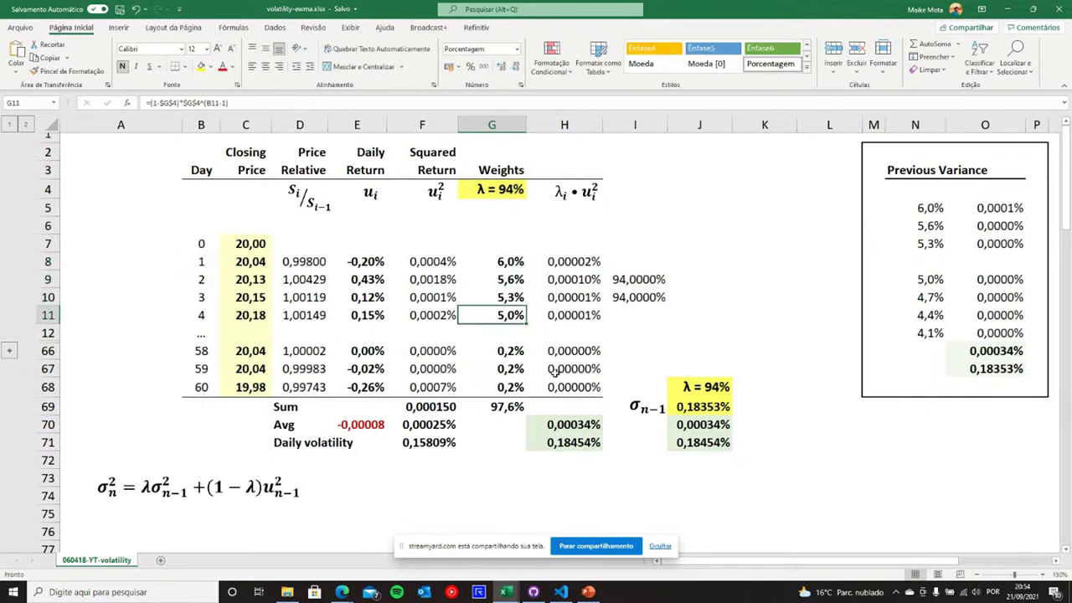
pyautogui.doubleClick(508, 389)
pyautogui.press('Escape')
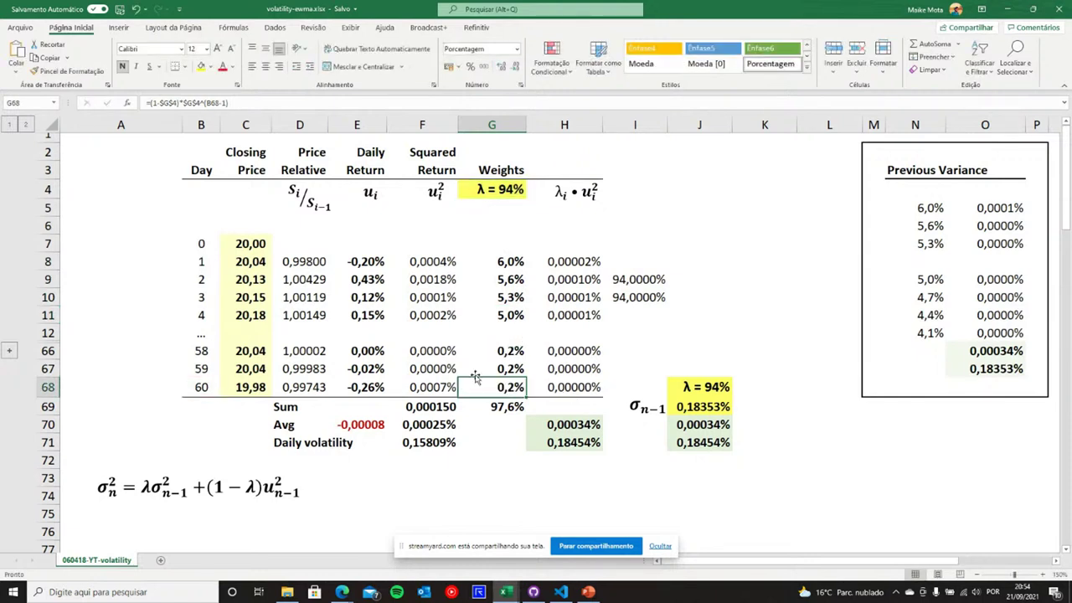
# Step: Set the lambda parameter in G4 to 80%
pyautogui.doubleClick(509, 191)
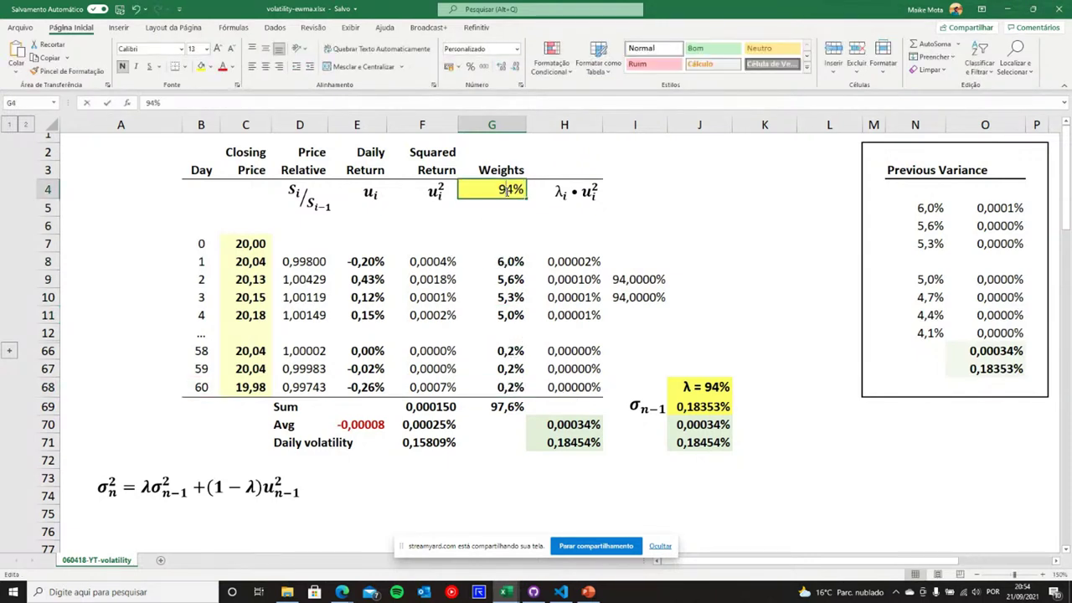
pyautogui.press('BackSpace')
pyautogui.press('BackSpace')
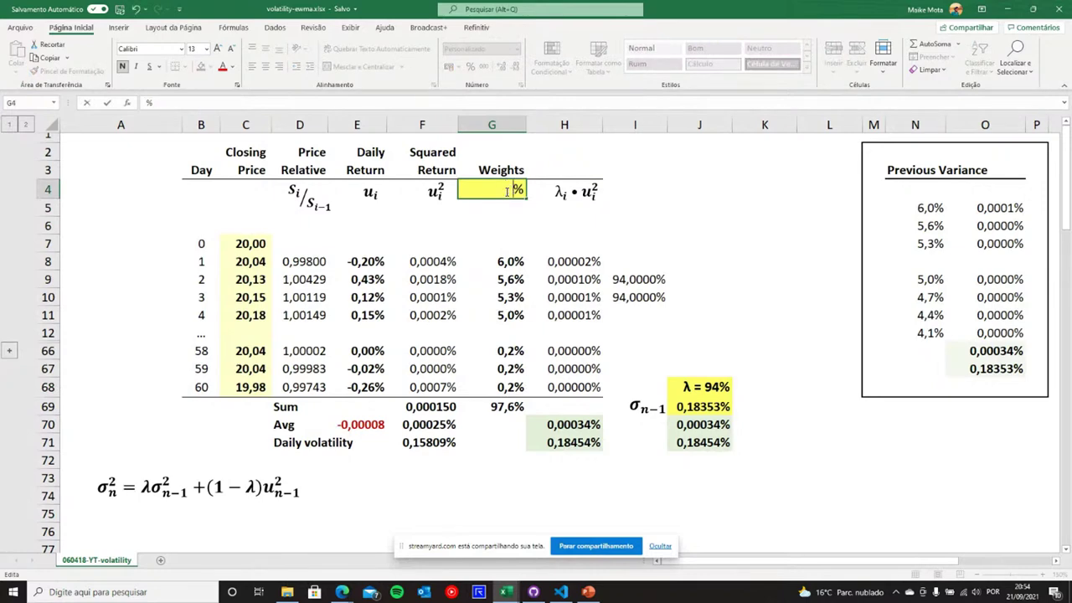
pyautogui.write('80')
pyautogui.press('Return')
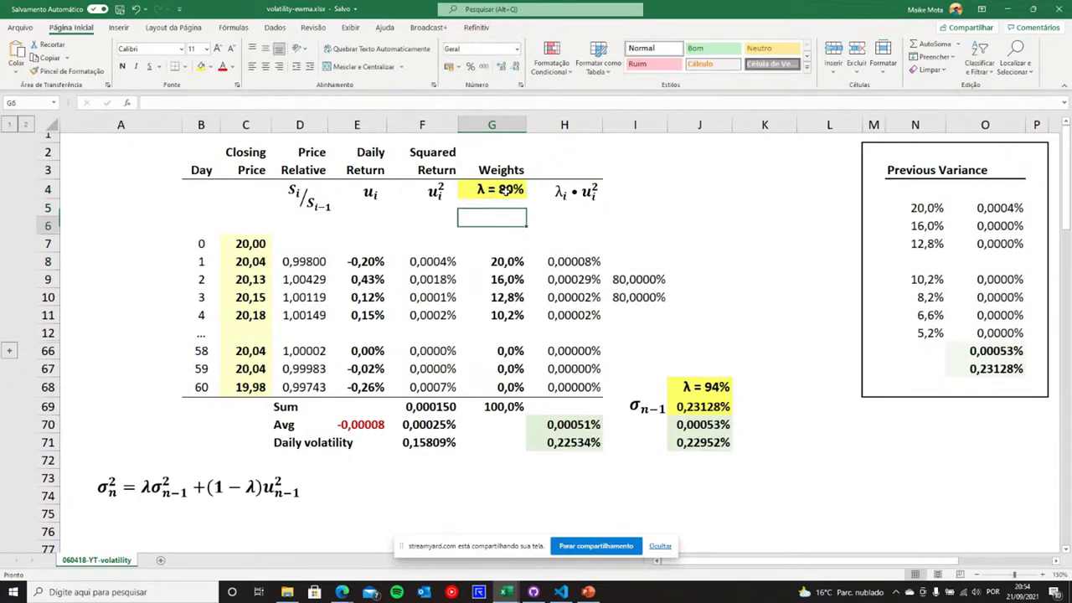
pyautogui.press('Return')
# Step: Examine the recalculated weights for days 1 to 4 in G8:G11 against the ratio in I9
pyautogui.click(514, 264)
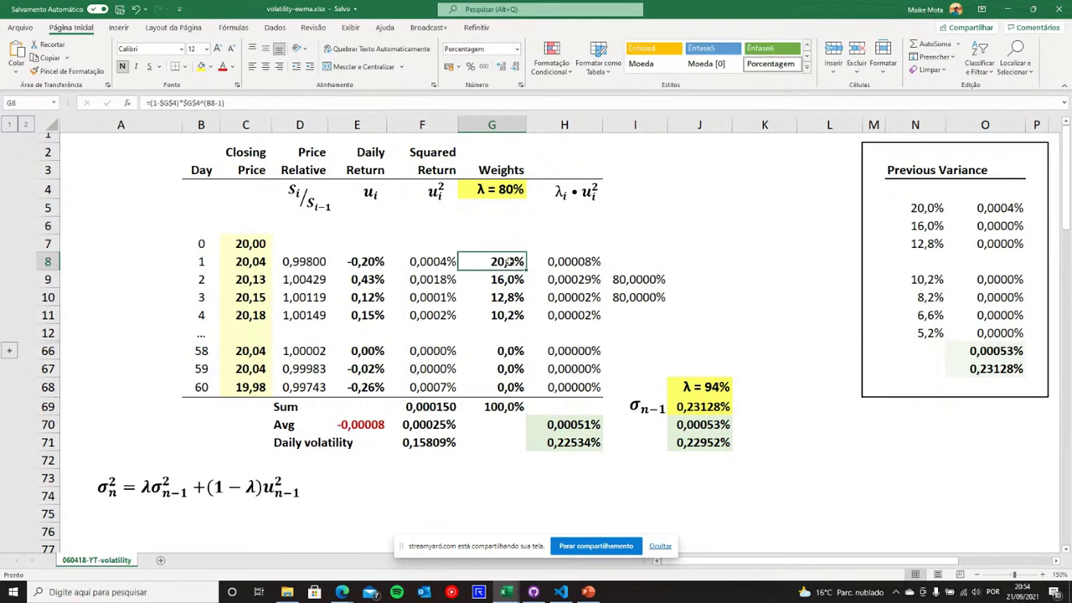
pyautogui.doubleClick(513, 262)
pyautogui.click(505, 282)
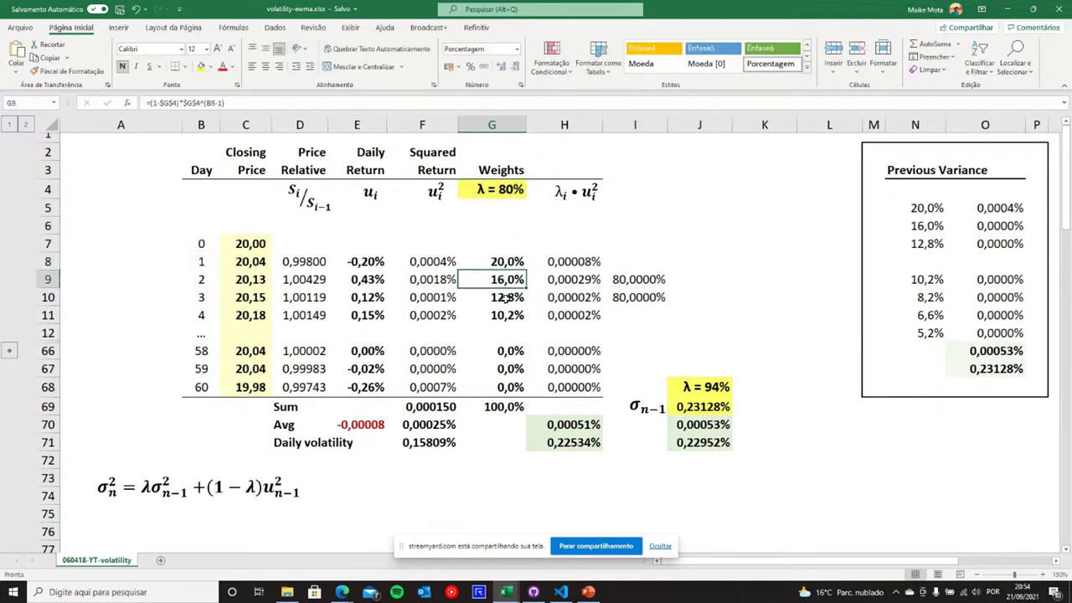
pyautogui.click(637, 280)
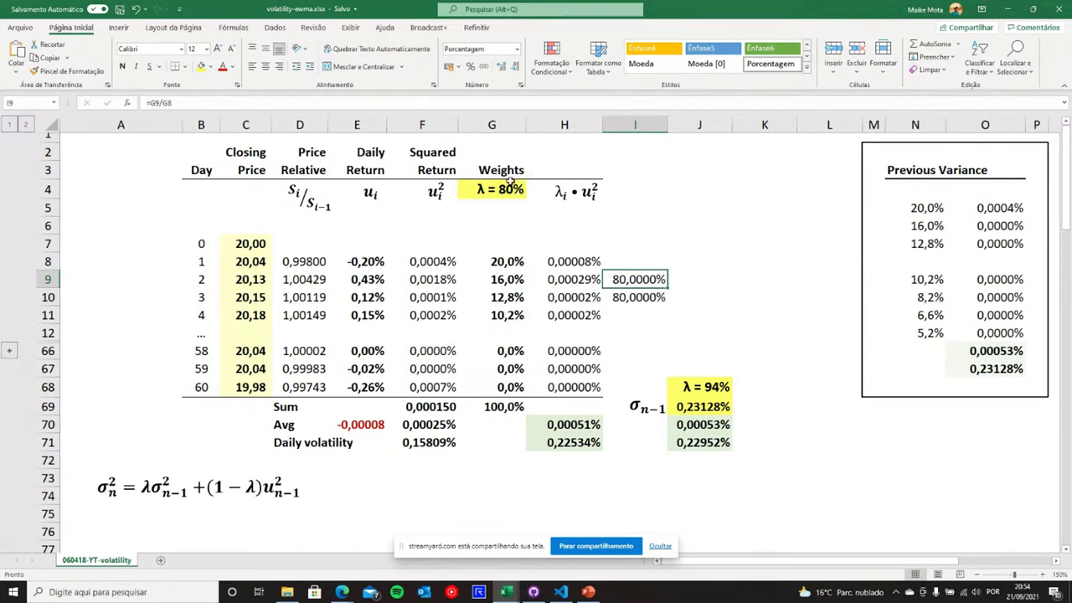
pyautogui.click(518, 279)
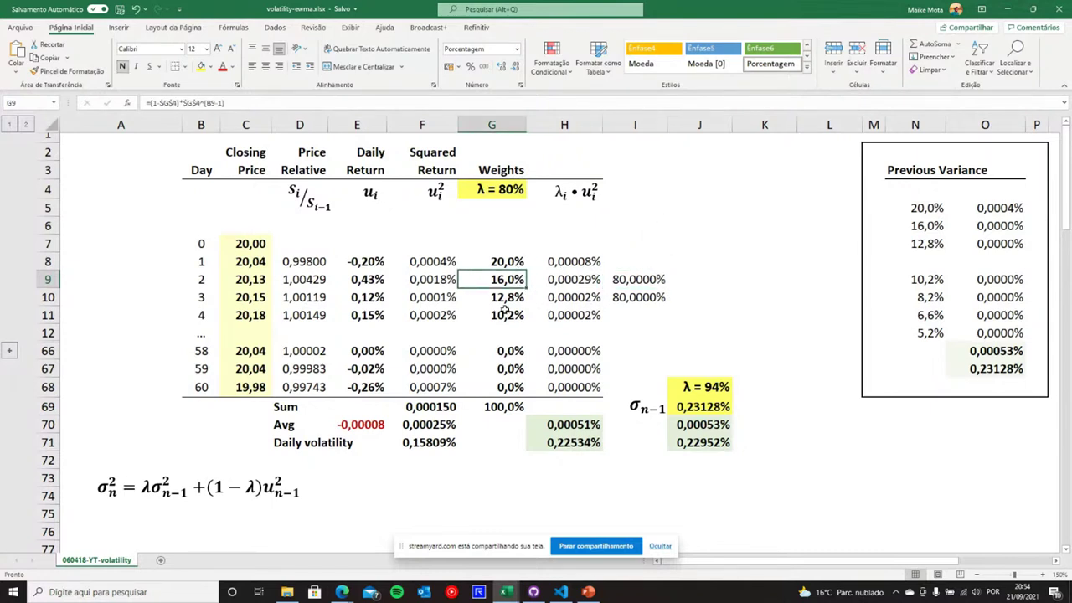
pyautogui.click(503, 309)
pyautogui.click(506, 295)
pyautogui.click(514, 315)
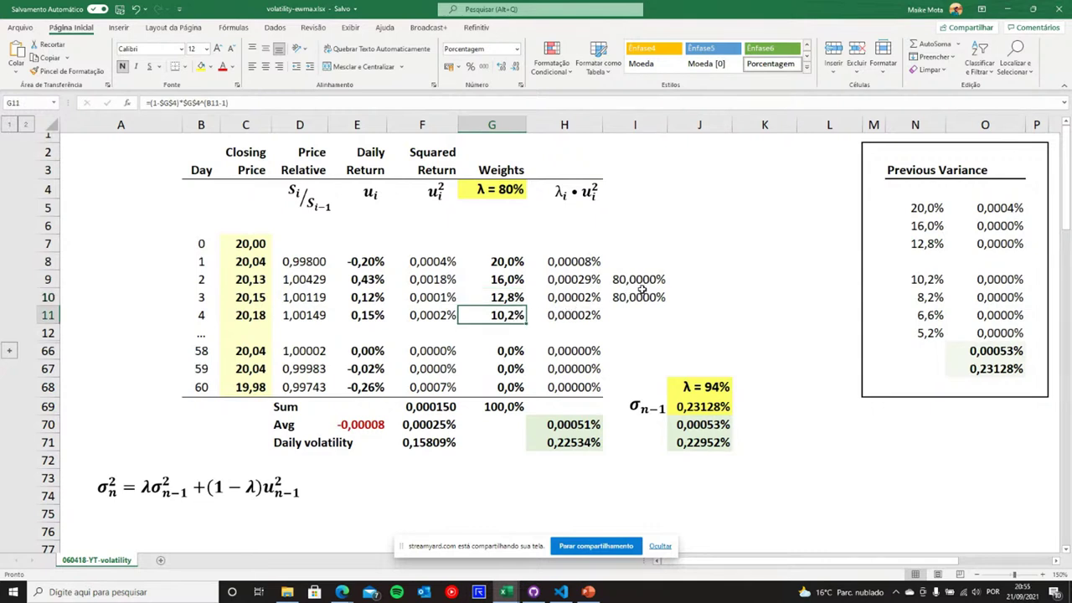
# Step: Inspect the ratio formulas in I9 and I10 and the consecutive day 1 to 3 weights they compare
pyautogui.doubleClick(630, 279)
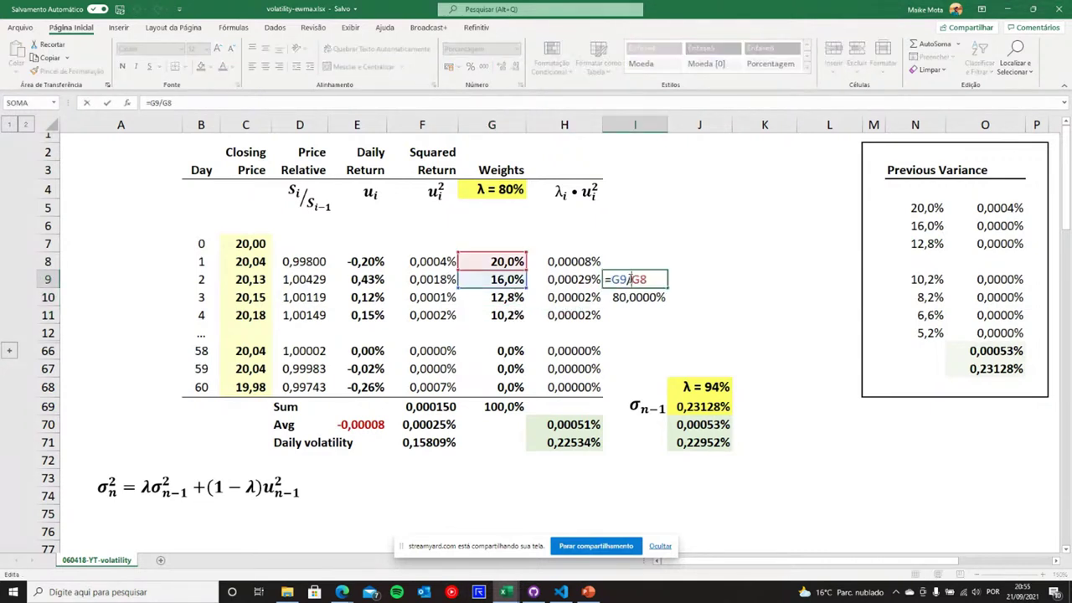
pyautogui.press('Escape')
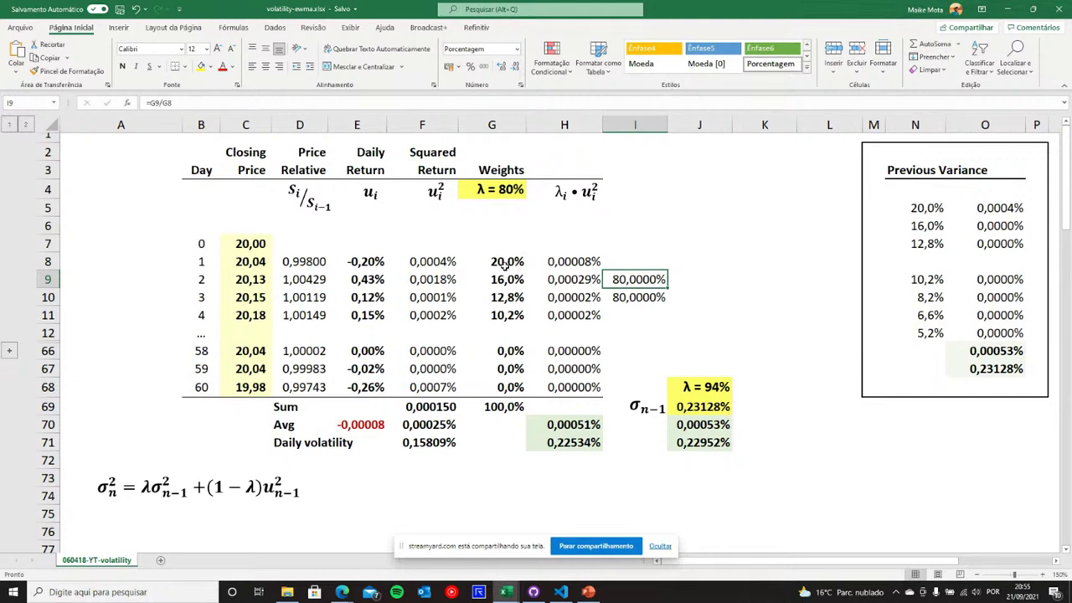
pyautogui.click(505, 264)
pyautogui.click(507, 281)
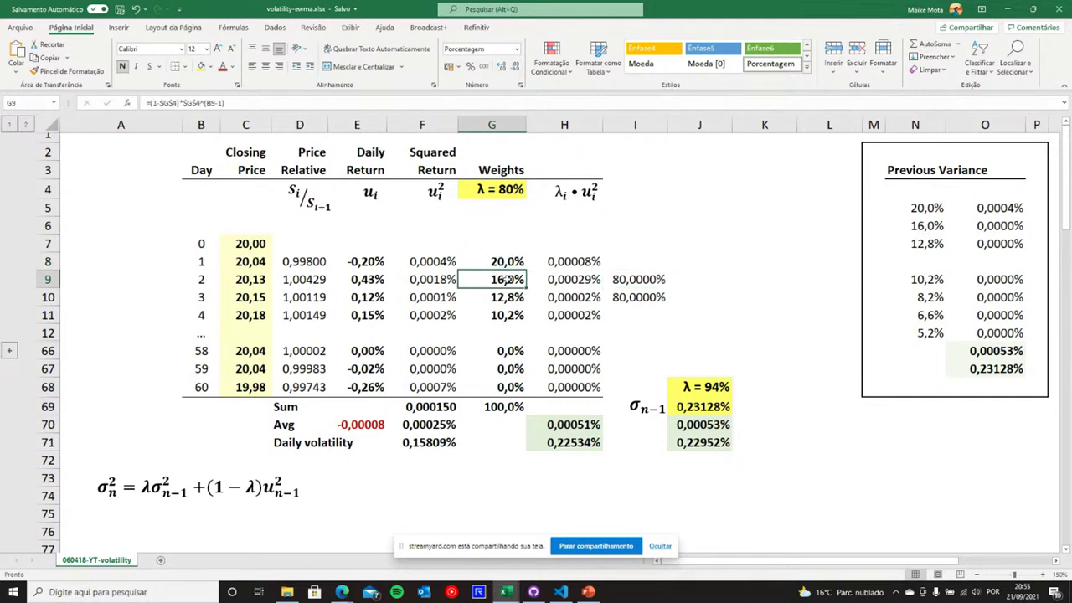
pyautogui.click(627, 304)
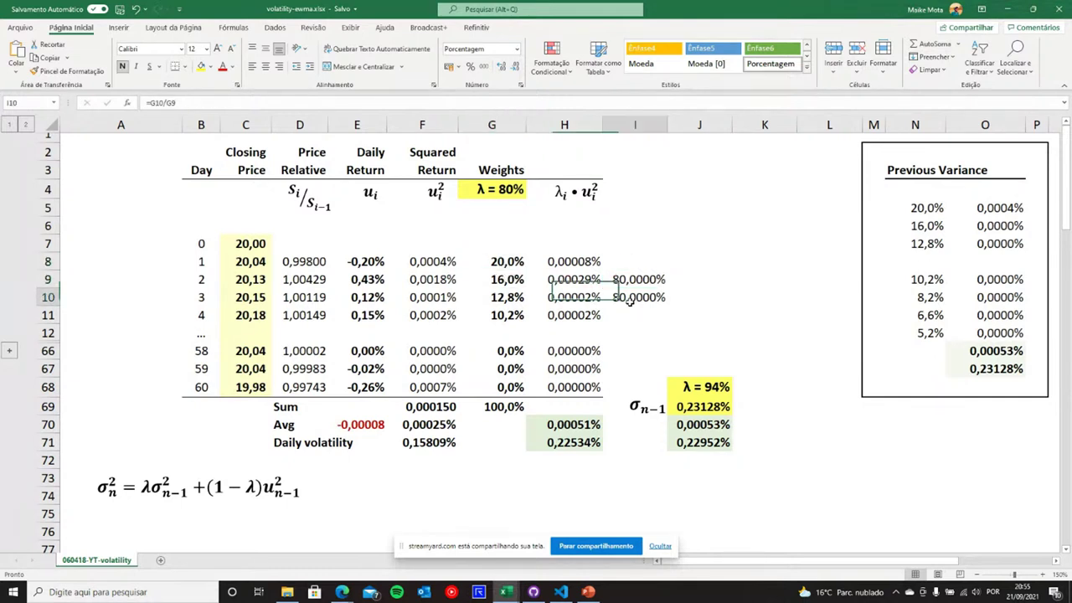
pyautogui.doubleClick(507, 300)
pyautogui.press('Escape')
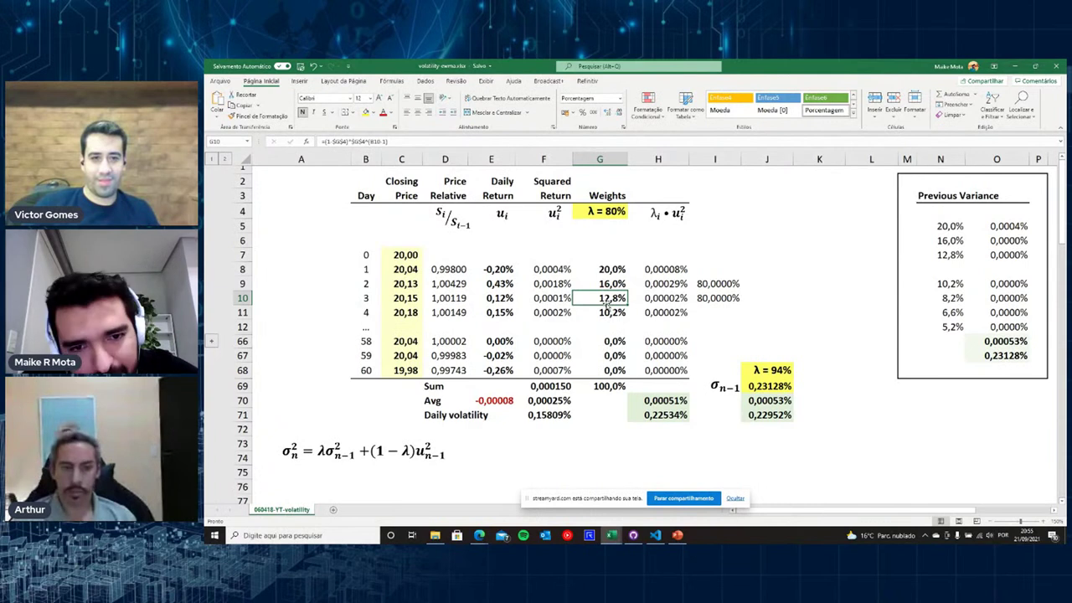
# Step: Go through the day 2, 3 and 4 weights in G9:G11 to compare how they decline
pyautogui.click(600, 285)
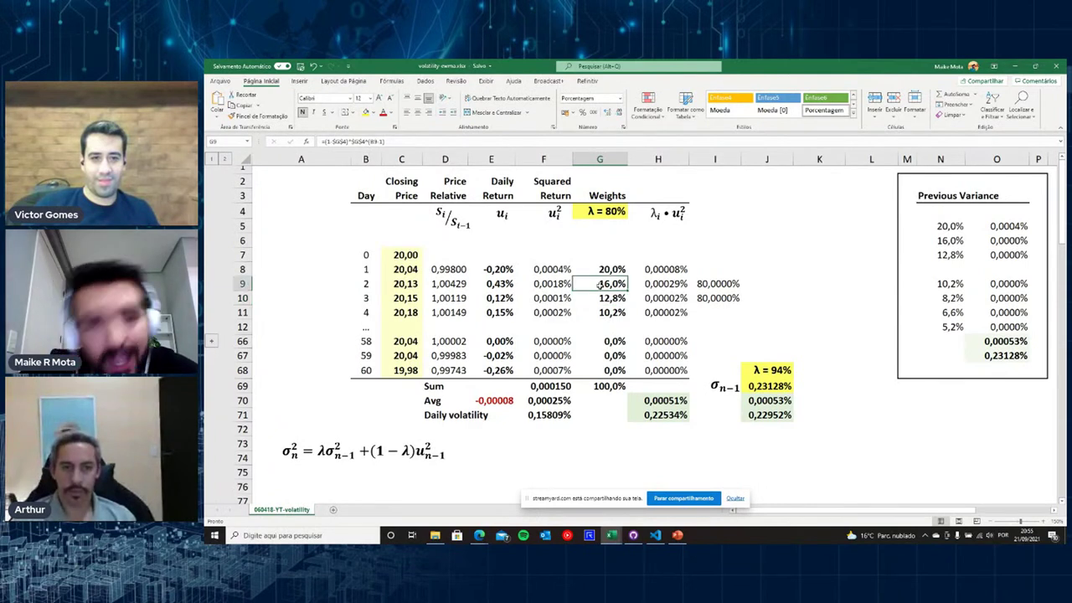
pyautogui.press('Down')
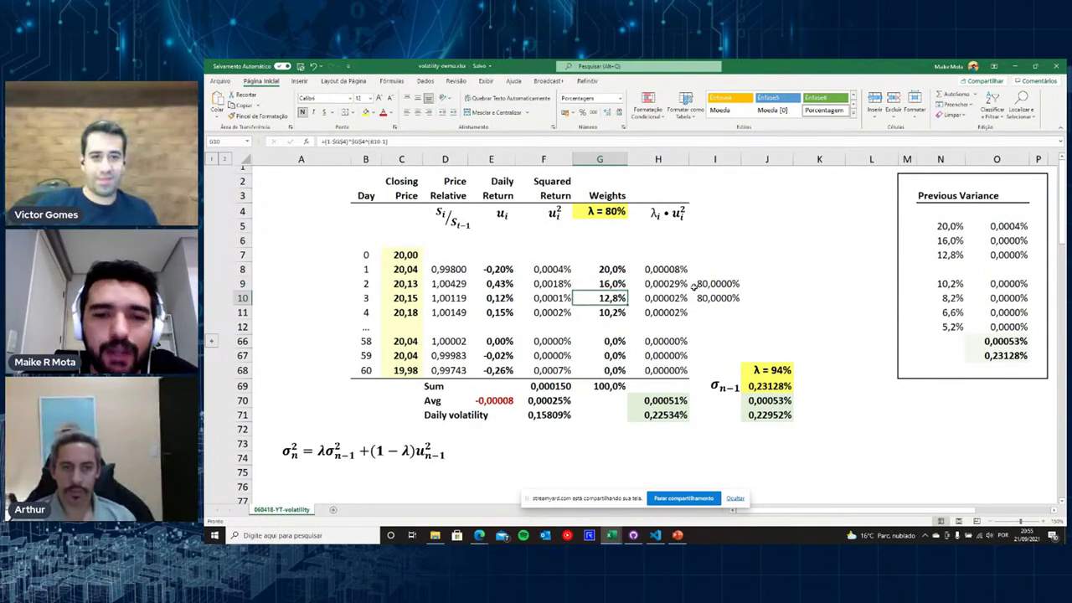
pyautogui.click(620, 311)
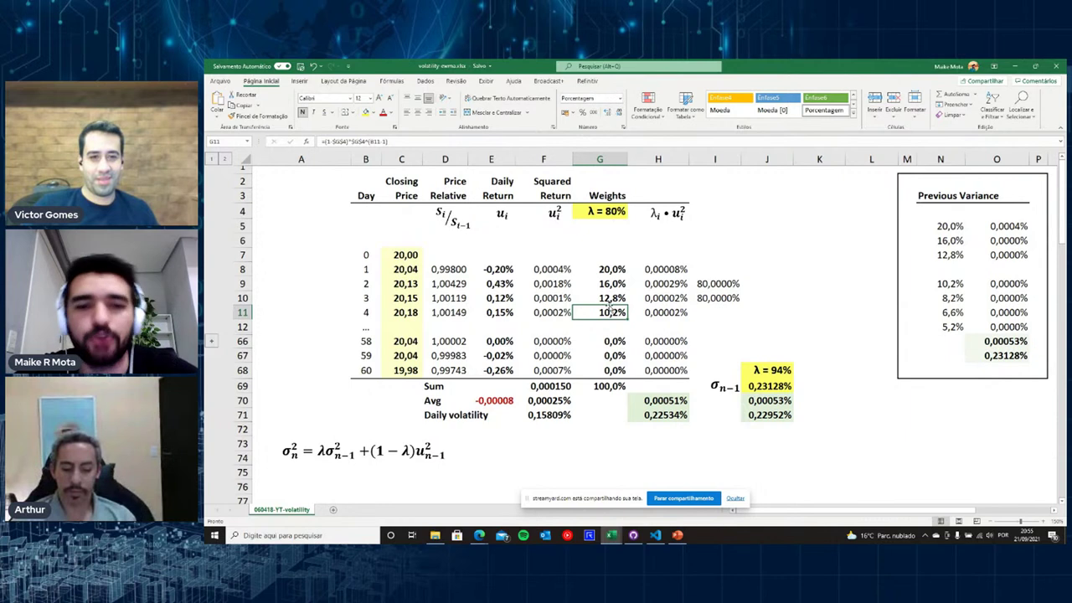
# Step: Fill the weight ratio formula from I10 down to I11 and clear the extra copy in I12
pyautogui.click(729, 298)
pyautogui.moveTo(741, 304); pyautogui.dragTo(737, 328)
pyautogui.click(719, 326)
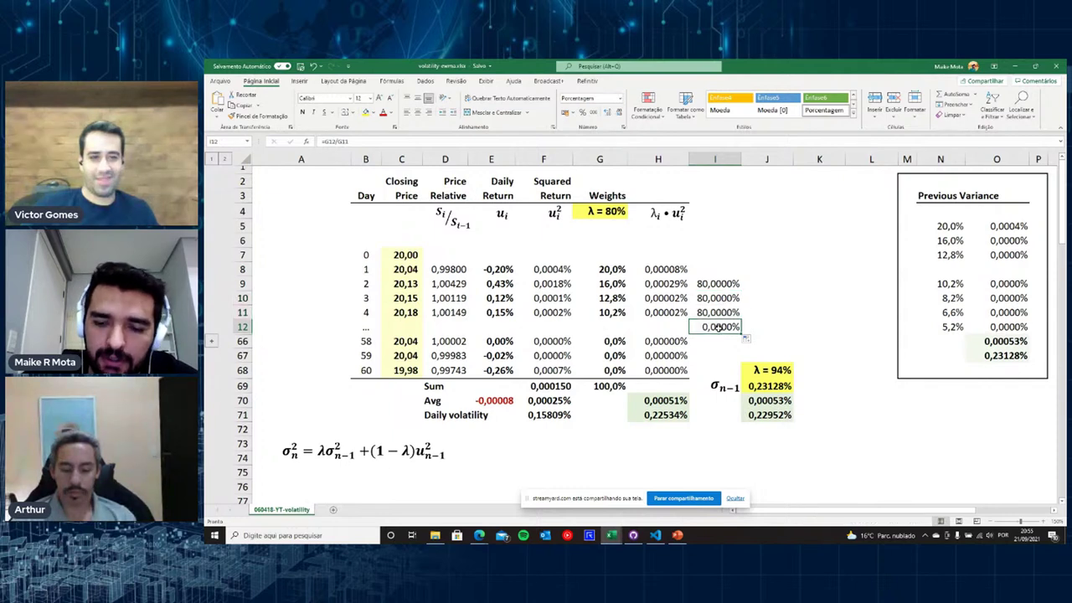
pyautogui.press('Delete')
# Step: Extend the weight ratio formula up to I8 and clear all the ratios in I8:I11
pyautogui.click(732, 285)
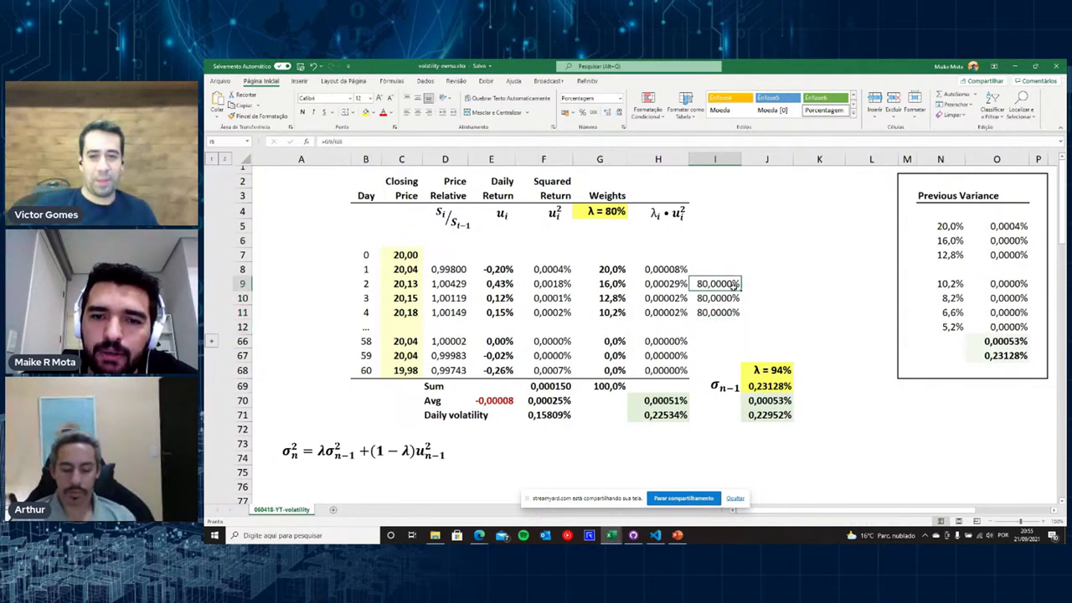
pyautogui.moveTo(742, 288)
pyautogui.mouseDown()
pyautogui.moveTo(731, 268)
pyautogui.moveTo(741, 289)
pyautogui.mouseUp()
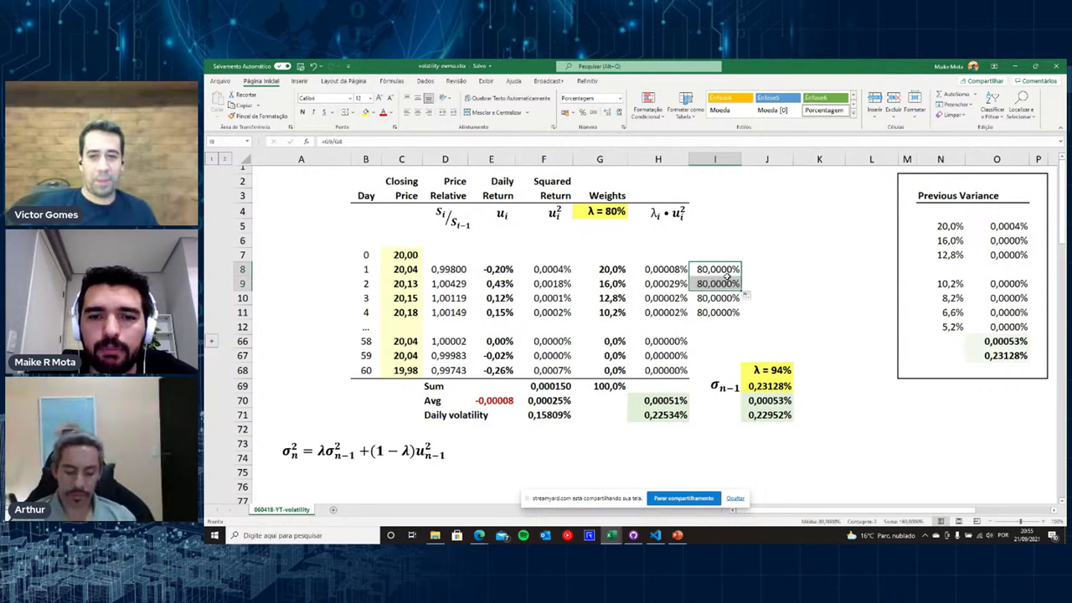
pyautogui.click(721, 269)
pyautogui.hotkey('ctrl', 'shift', 'Down')
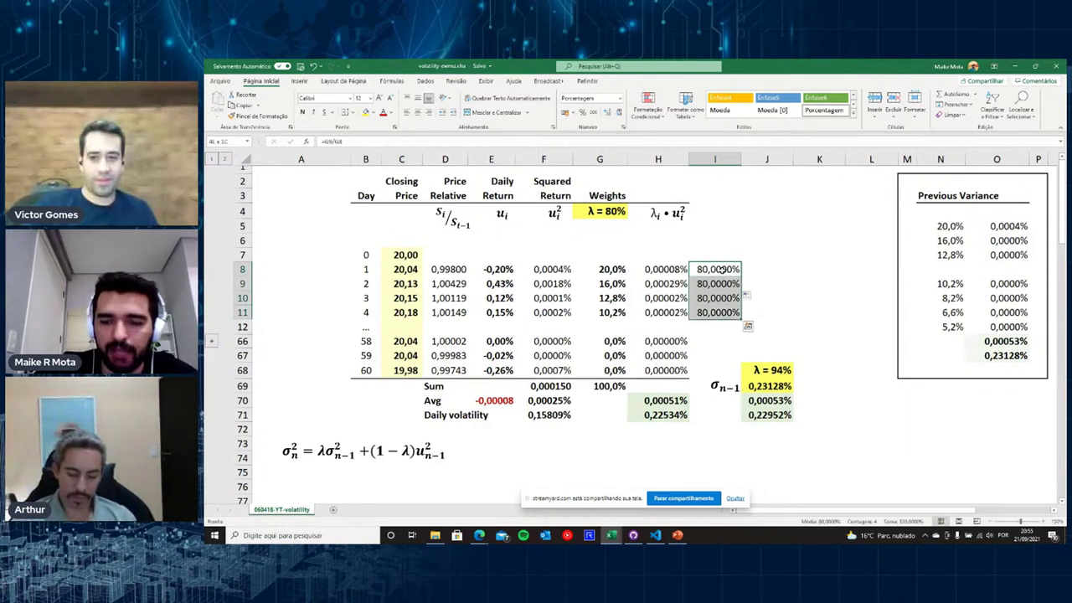
pyautogui.press('Delete')
# Step: Set lambda in G4 to 94% to recalculate the weights and volatility
pyautogui.click(617, 210)
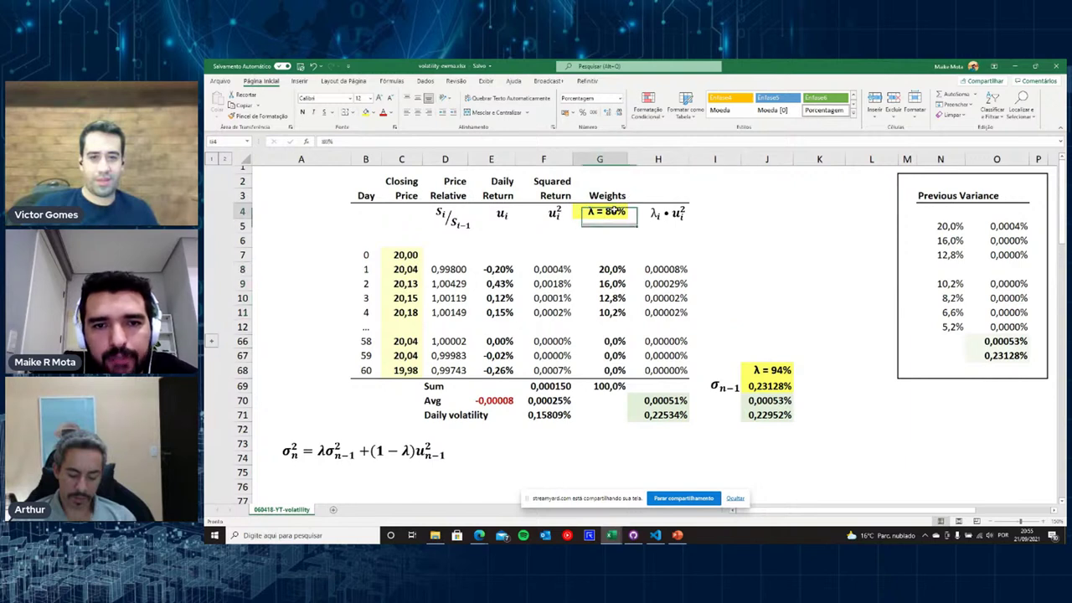
pyautogui.doubleClick(616, 210)
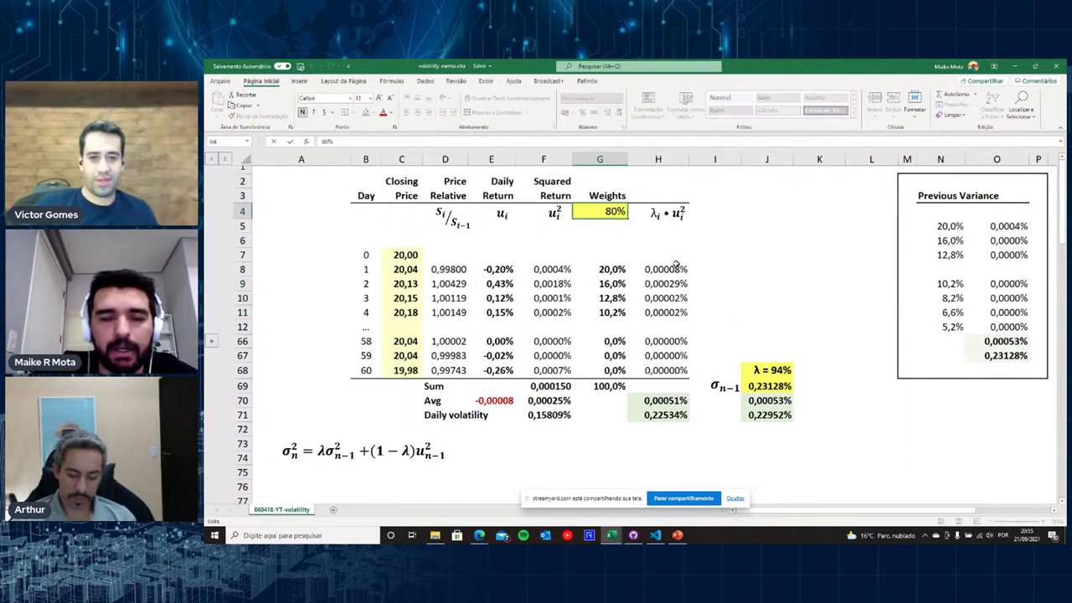
pyautogui.press('BackSpace')
pyautogui.press('BackSpace')
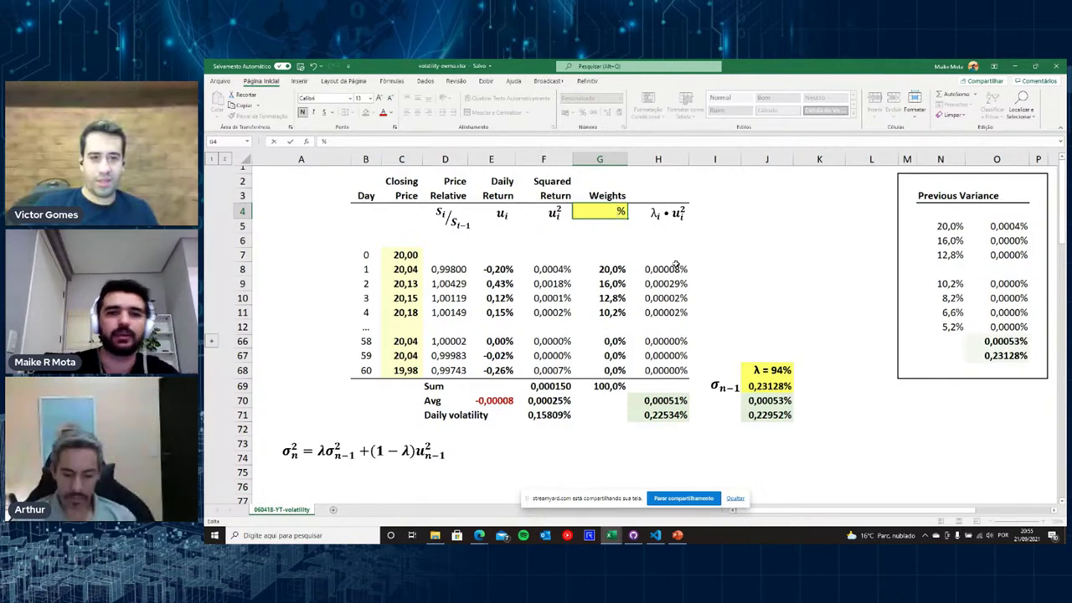
pyautogui.write('94')
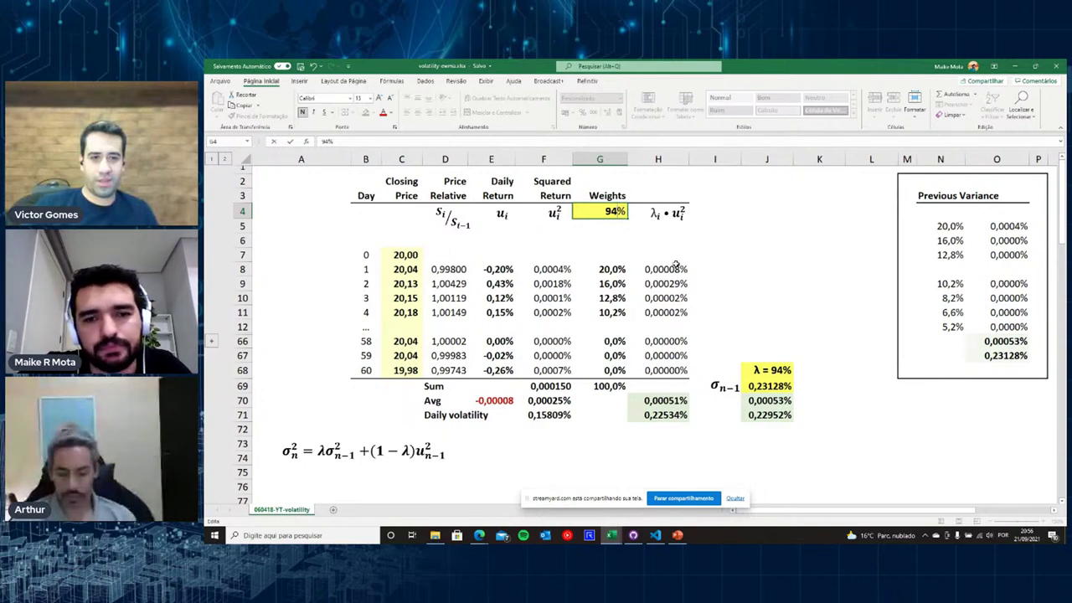
pyautogui.press('Return')
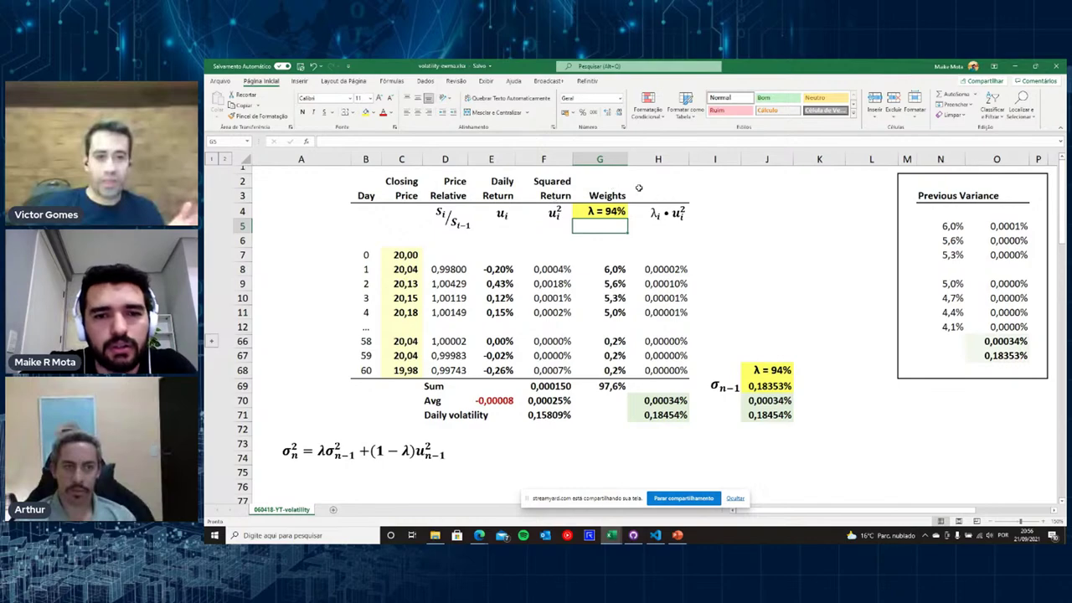
# Step: Change lambda in G4 to 80% to compare its effect on the weights
pyautogui.doubleClick(612, 211)
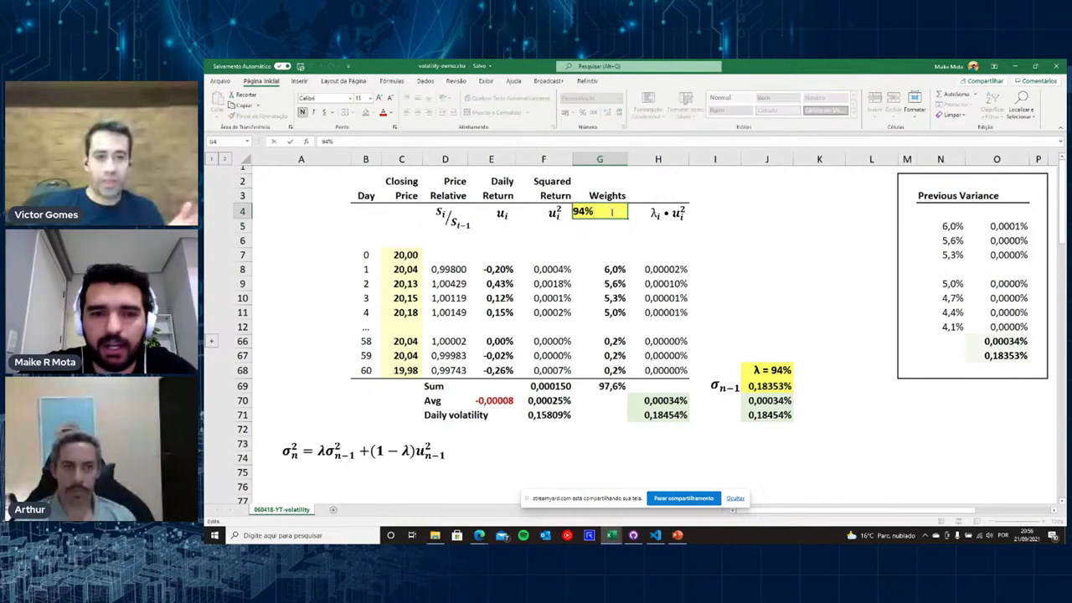
pyautogui.press('Escape')
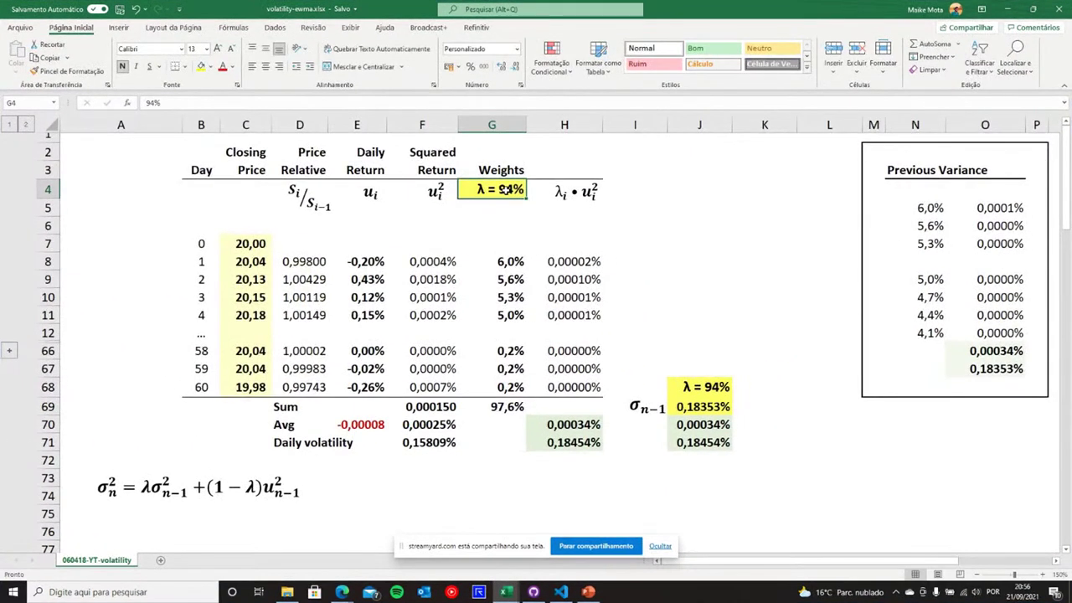
pyautogui.doubleClick(506, 190)
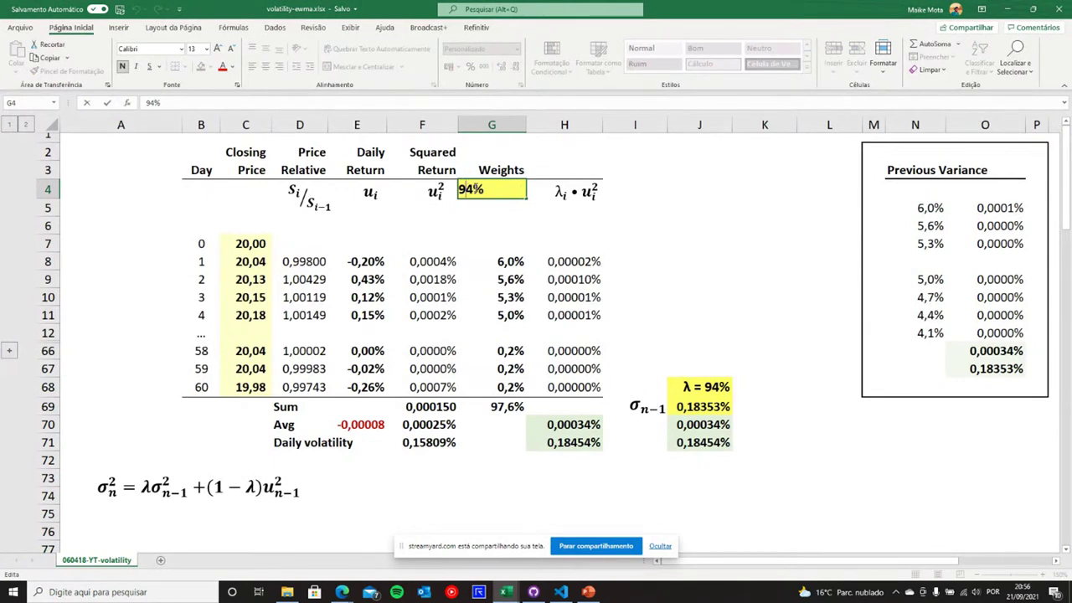
pyautogui.press('BackSpace')
pyautogui.press('BackSpace')
pyautogui.write('80')
pyautogui.press('Return')
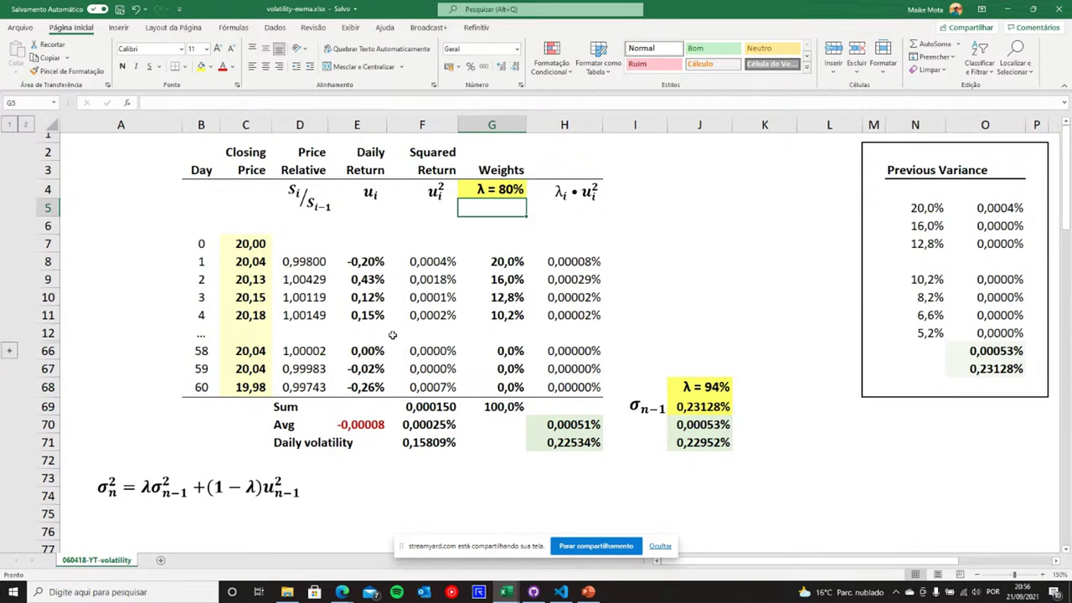
# Step: Examine the day column B7:B68, the weights in G8:G68 and the SOMA formula that totals them in G69
pyautogui.moveTo(195, 243); pyautogui.dragTo(219, 390)
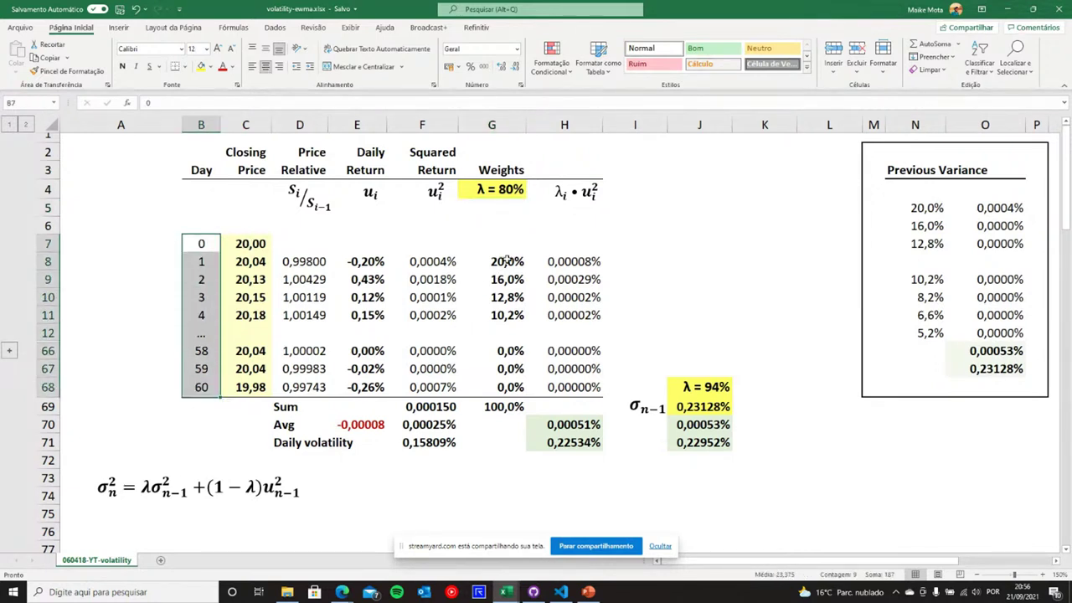
pyautogui.moveTo(506, 260); pyautogui.dragTo(506, 387)
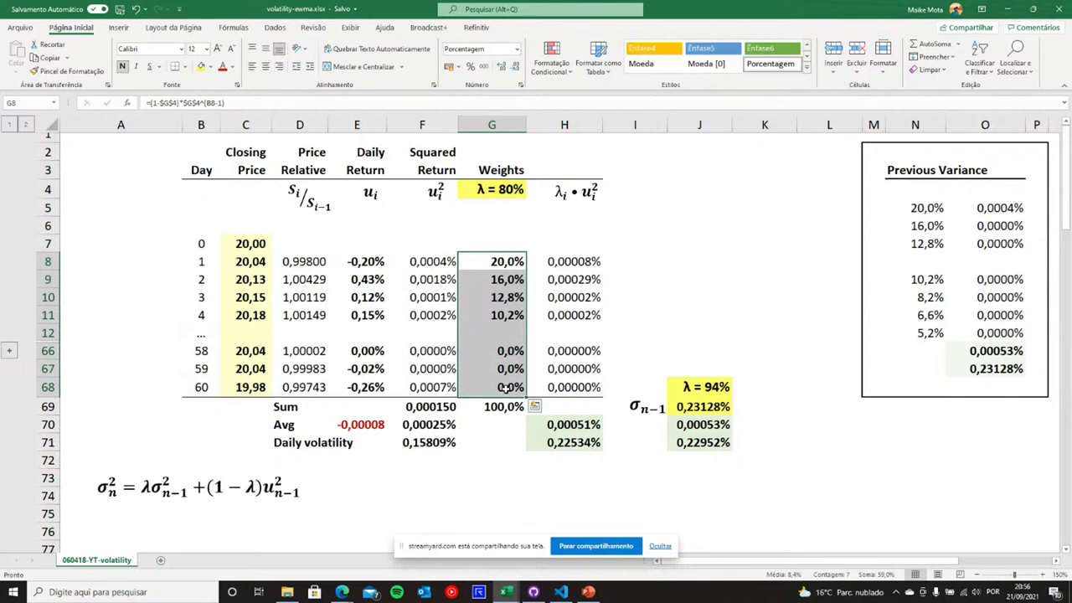
pyautogui.click(509, 408)
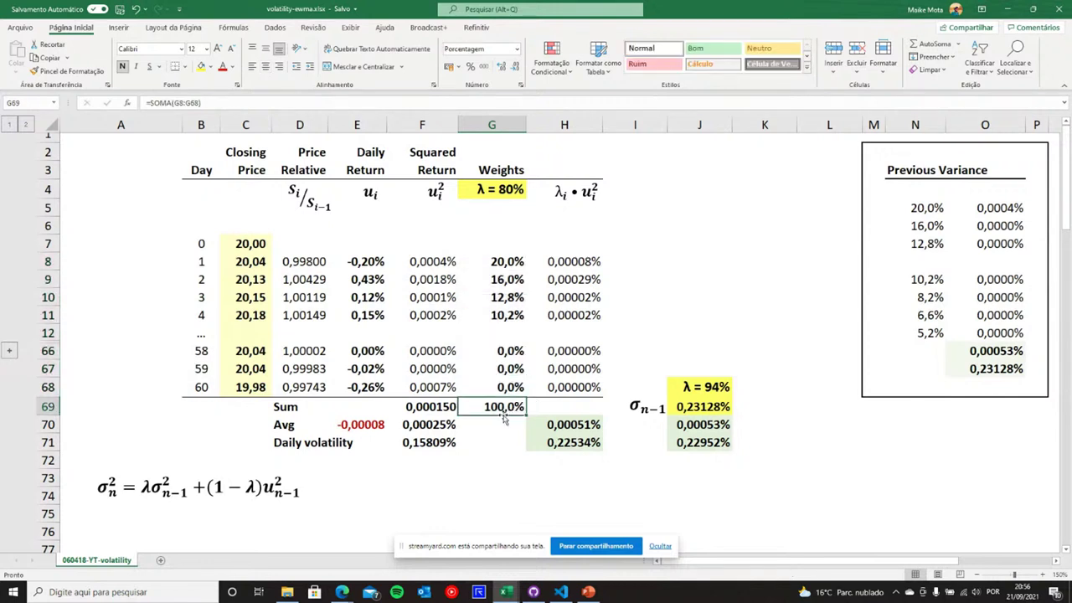
pyautogui.doubleClick(505, 408)
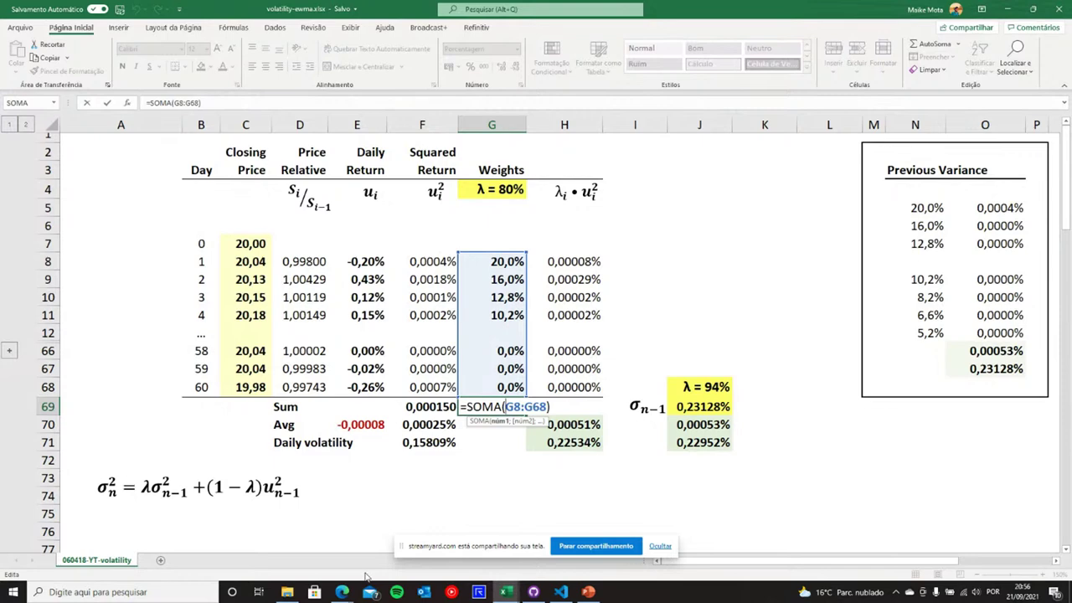
pyautogui.click(150, 443)
# Step: Expand the grouped rows between days 4 and 58 to review the hidden weights, and collapse them again
pyautogui.click(8, 350)
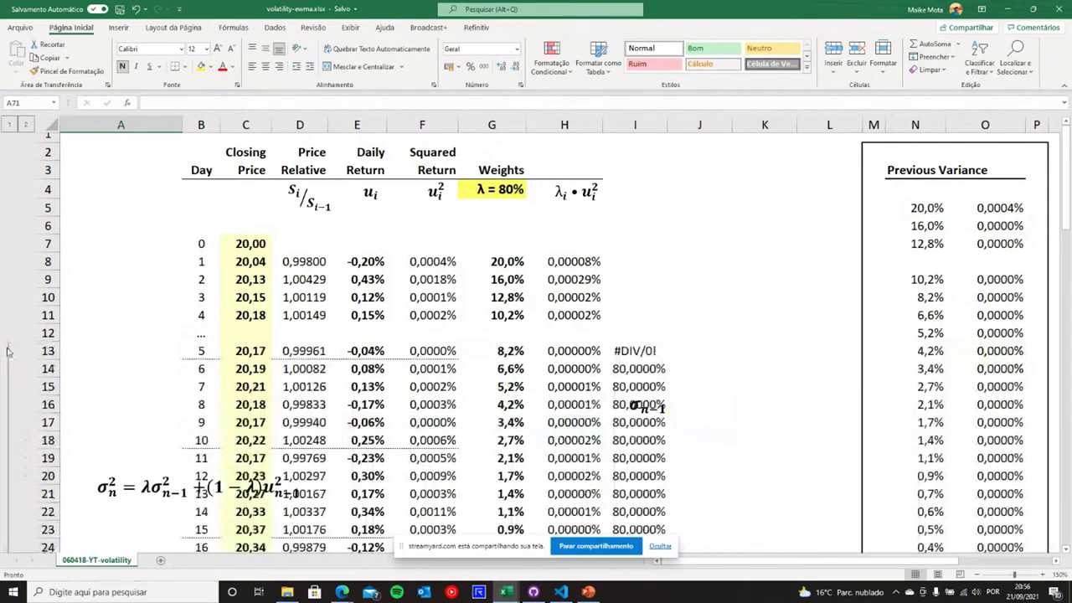
pyautogui.scroll(-14, 8, 350)
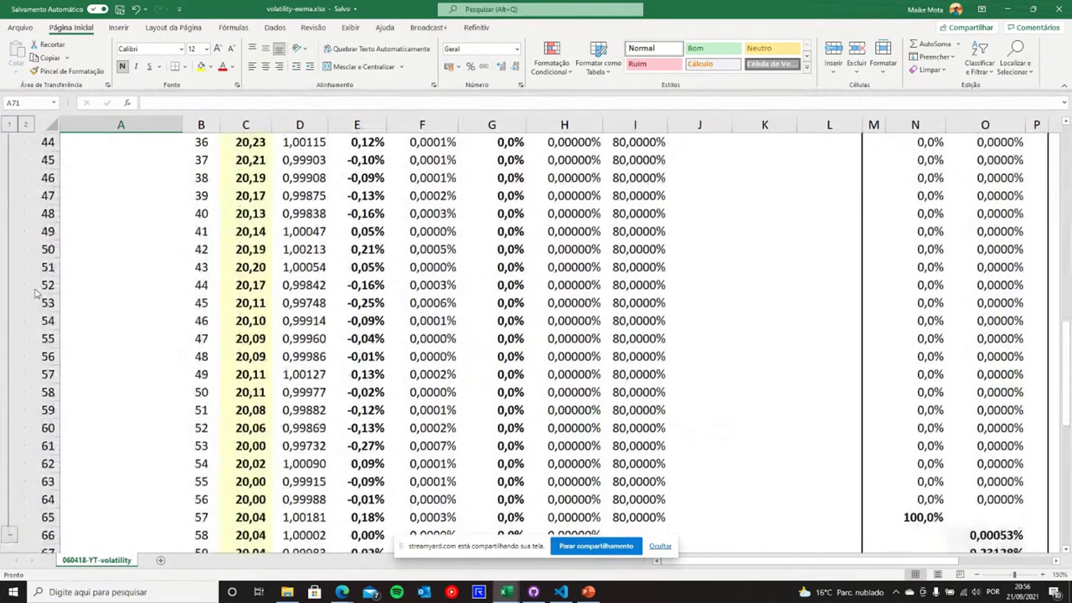
pyautogui.click(7, 537)
pyautogui.scroll(3, 520, 285)
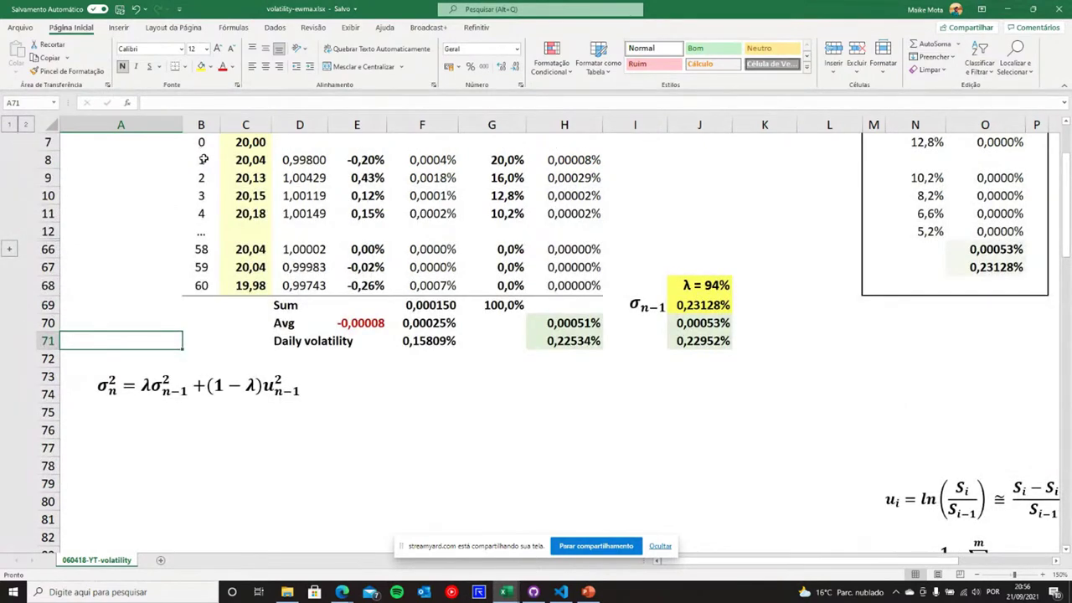
pyautogui.scroll(1, 553, 247)
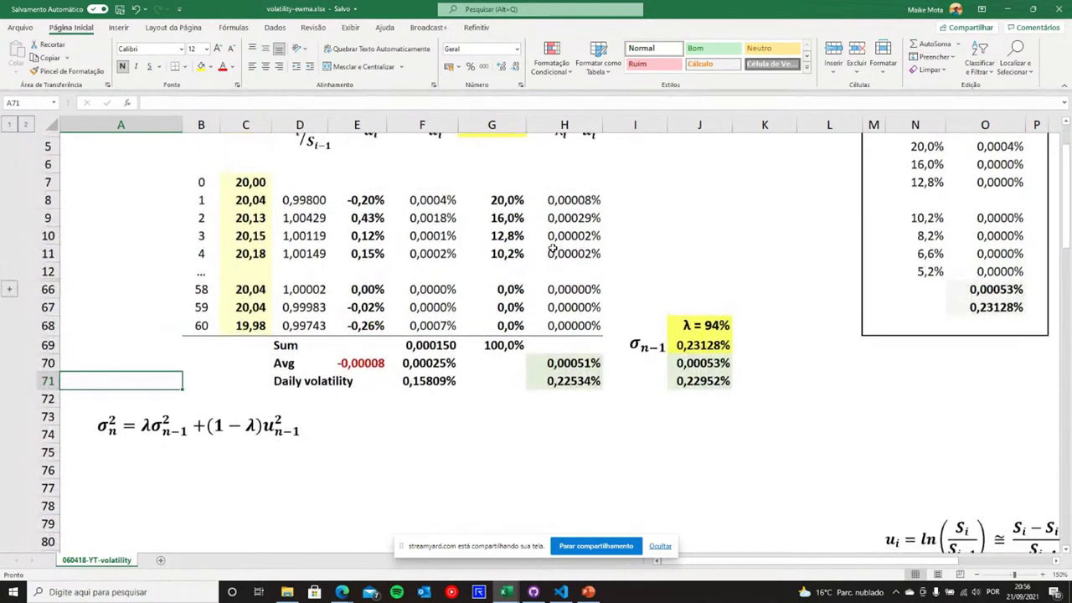
pyautogui.scroll(2, 553, 248)
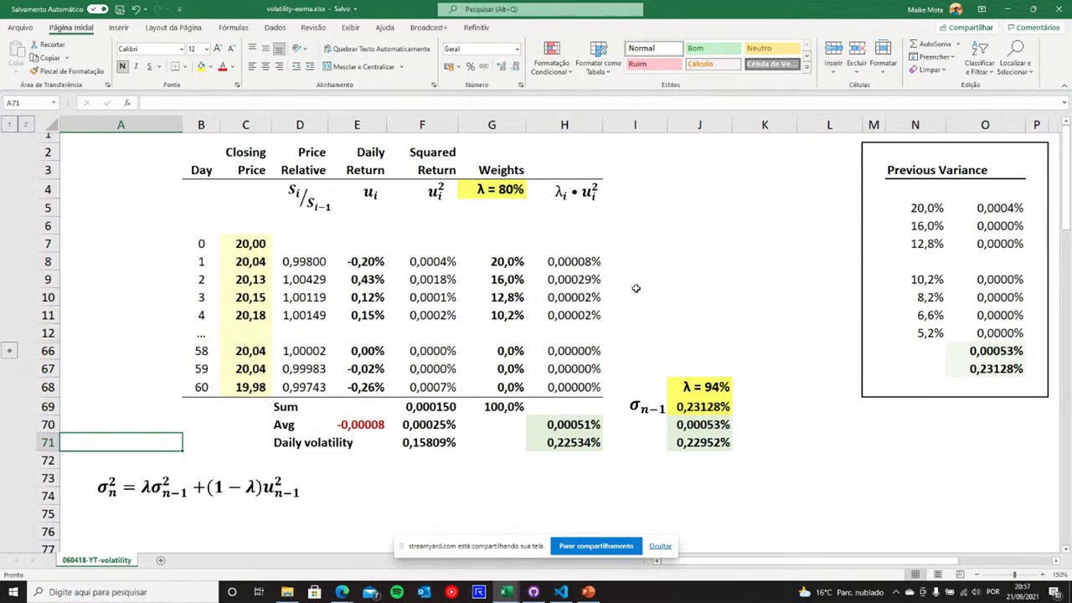
# Step: Inspect lambda in G4 and the weight formulas of the oldest days in G68 and G67
pyautogui.doubleClick(515, 190)
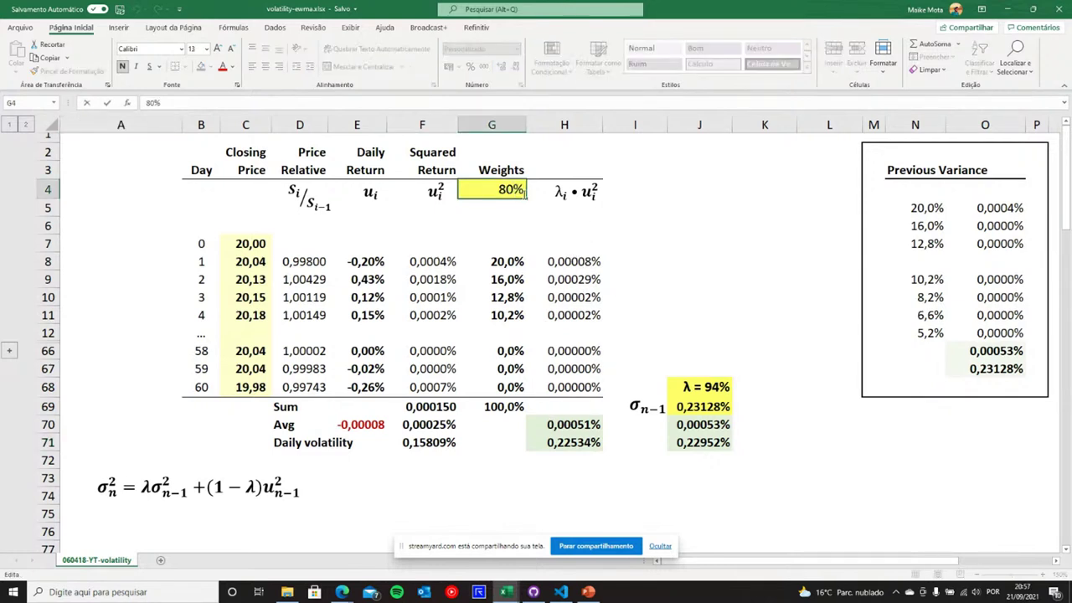
pyautogui.press('Escape')
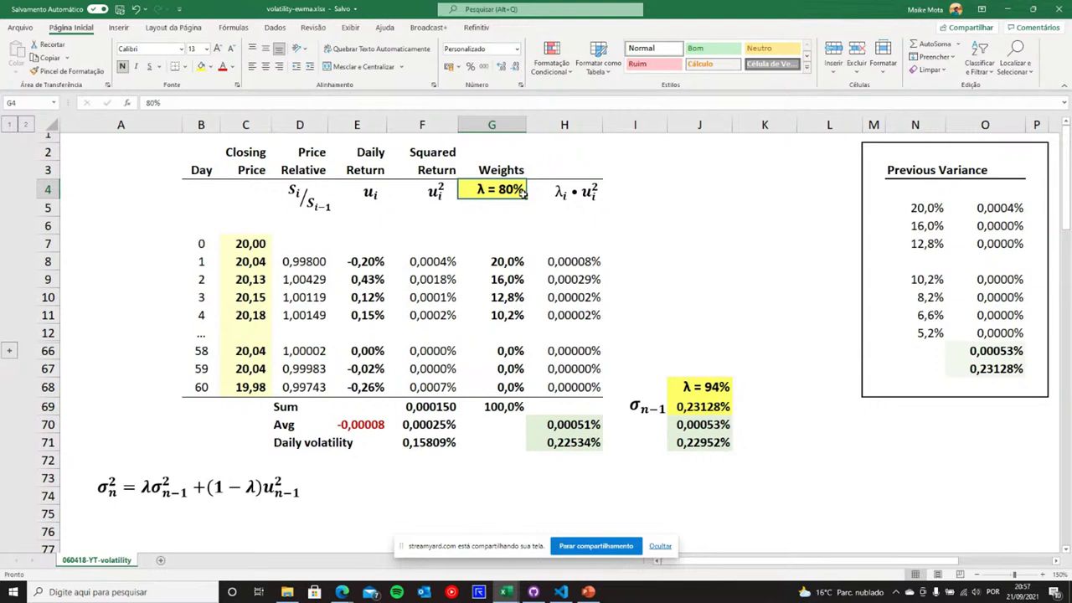
pyautogui.click(512, 386)
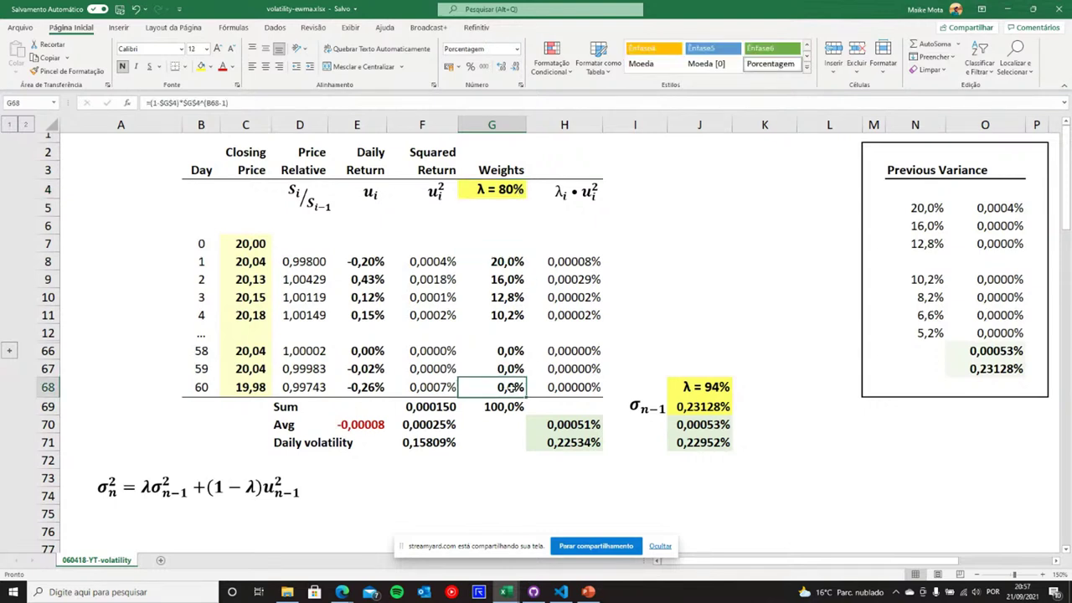
pyautogui.press('Up')
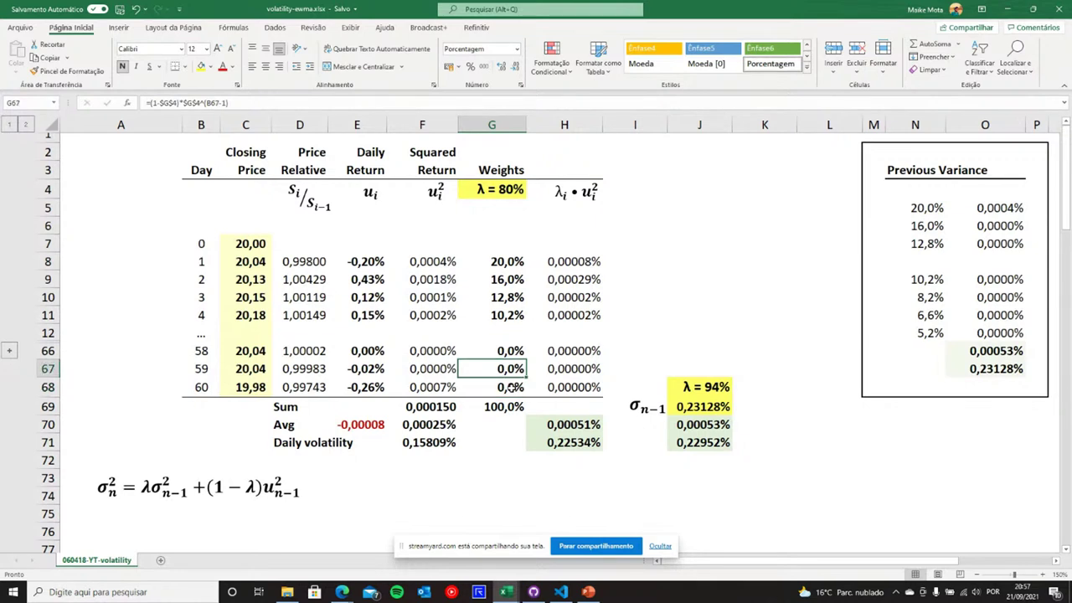
pyautogui.press('Up')
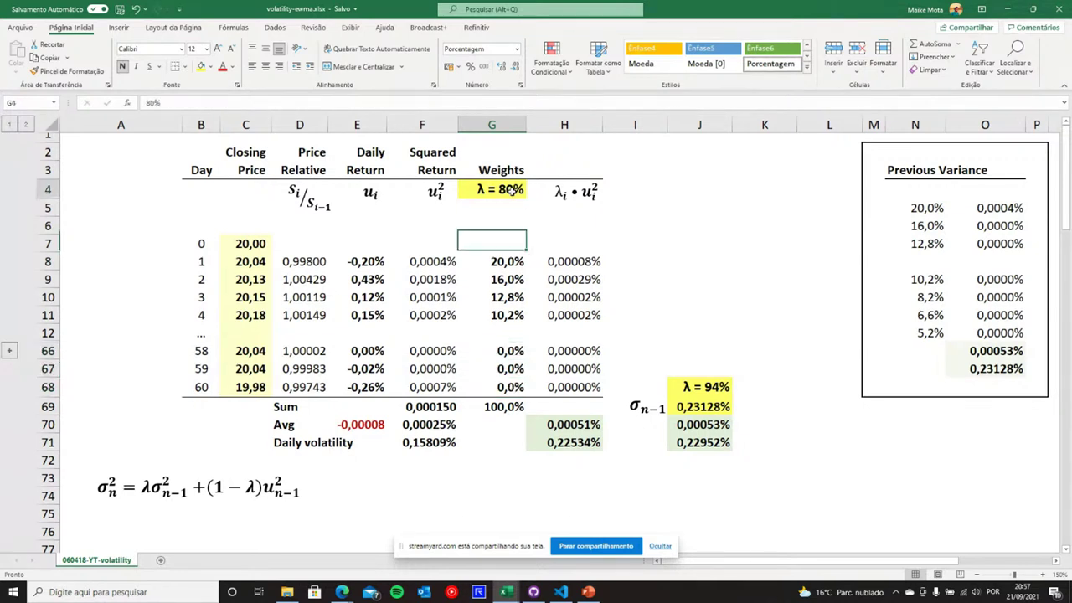
# Step: Set lambda in G4 back to 94%
pyautogui.doubleClick(503, 189)
pyautogui.press('BackSpace')
pyautogui.press('BackSpace')
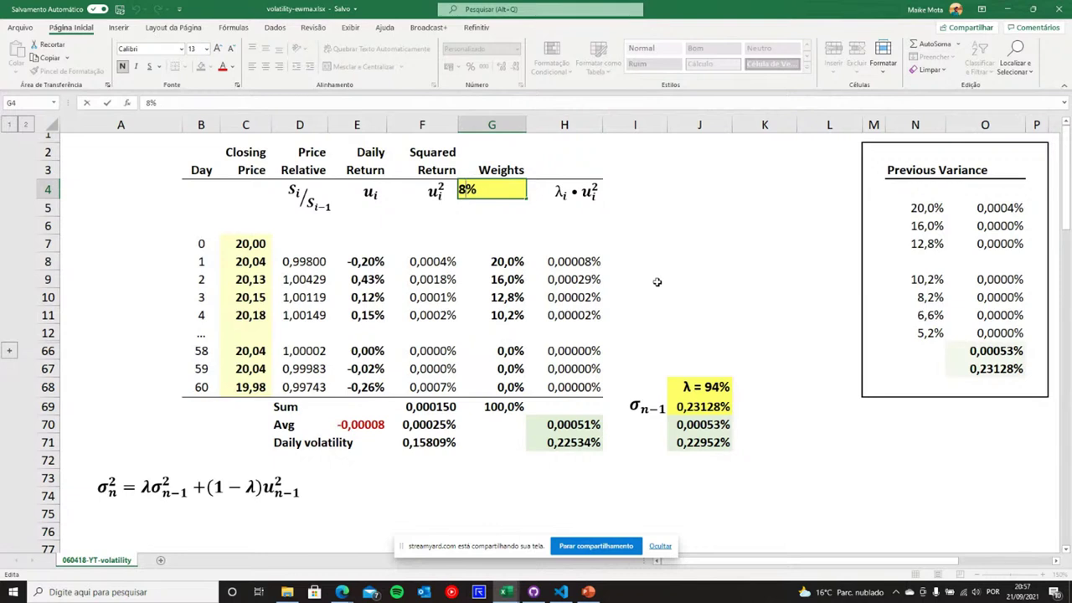
pyautogui.write('94')
pyautogui.press('Return')
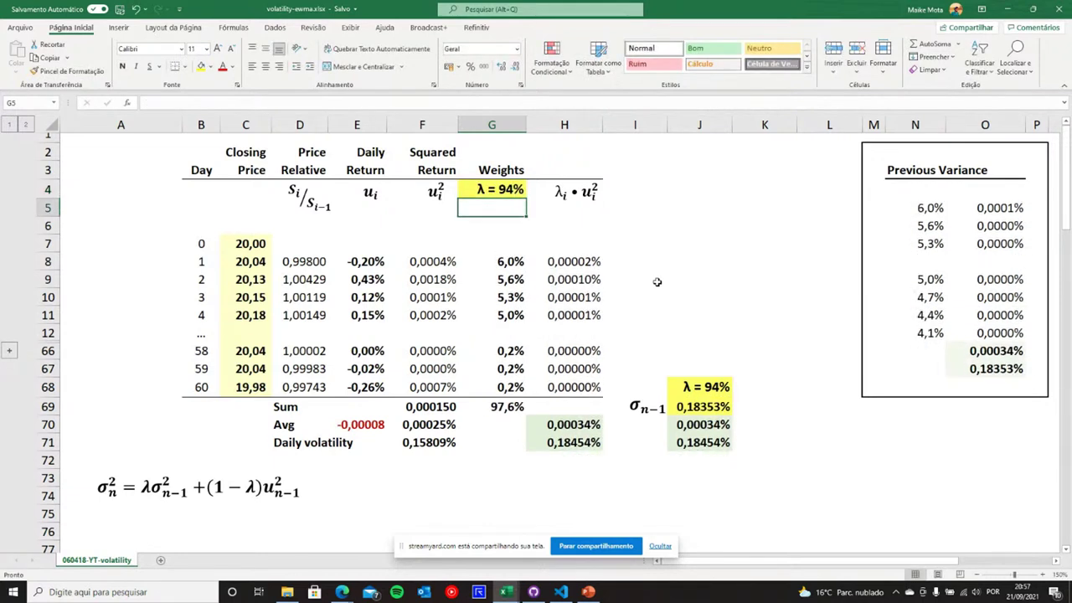
# Step: Check the weight total in G69 and the weights of days 58 to 60 in G66:G68
pyautogui.click(510, 410)
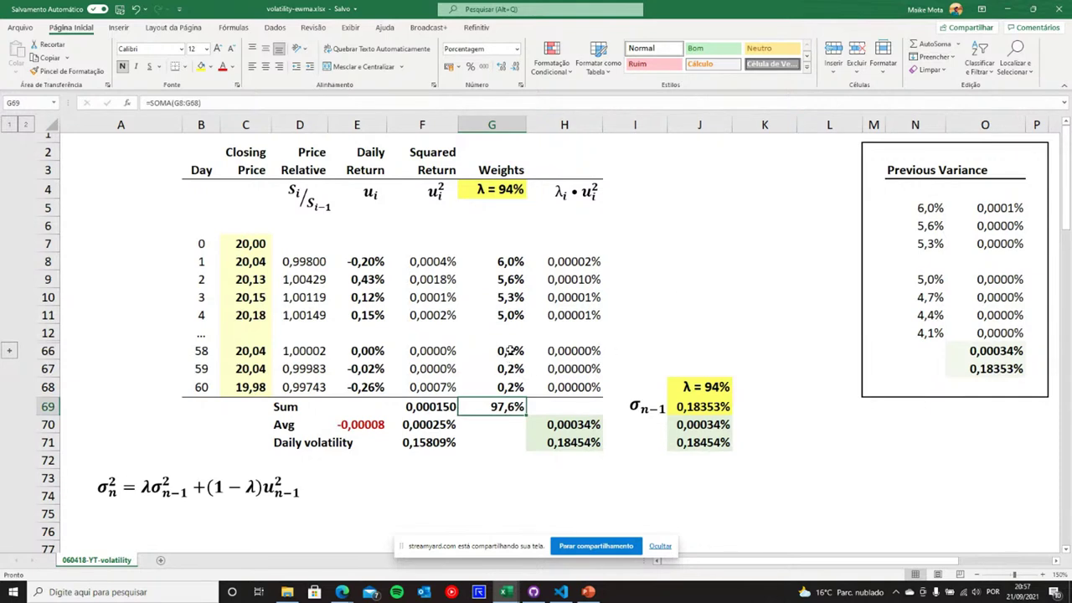
pyautogui.moveTo(510, 352); pyautogui.dragTo(510, 388)
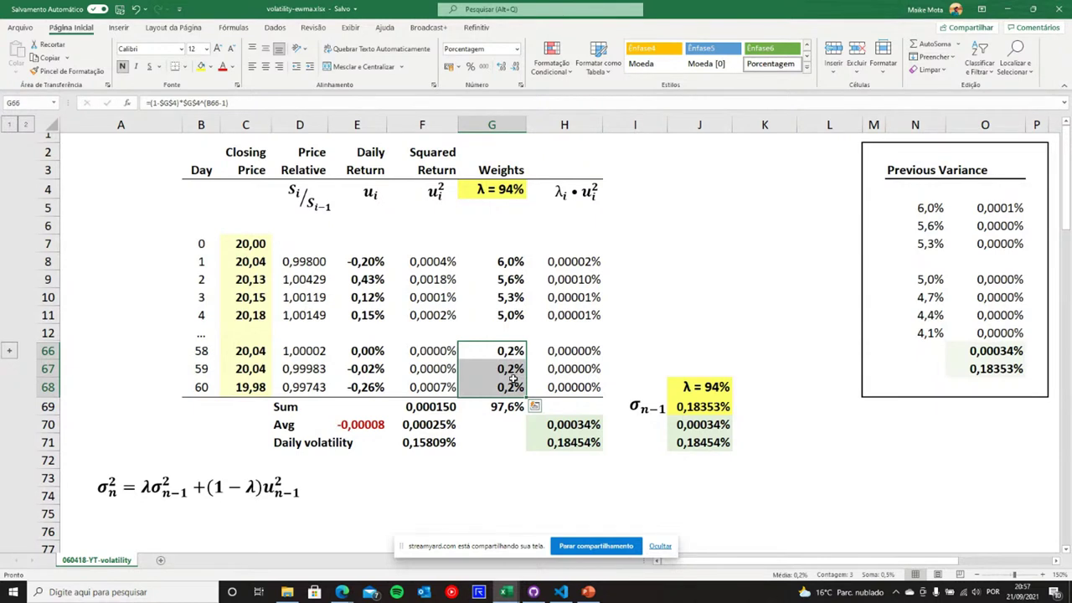
pyautogui.click(668, 346)
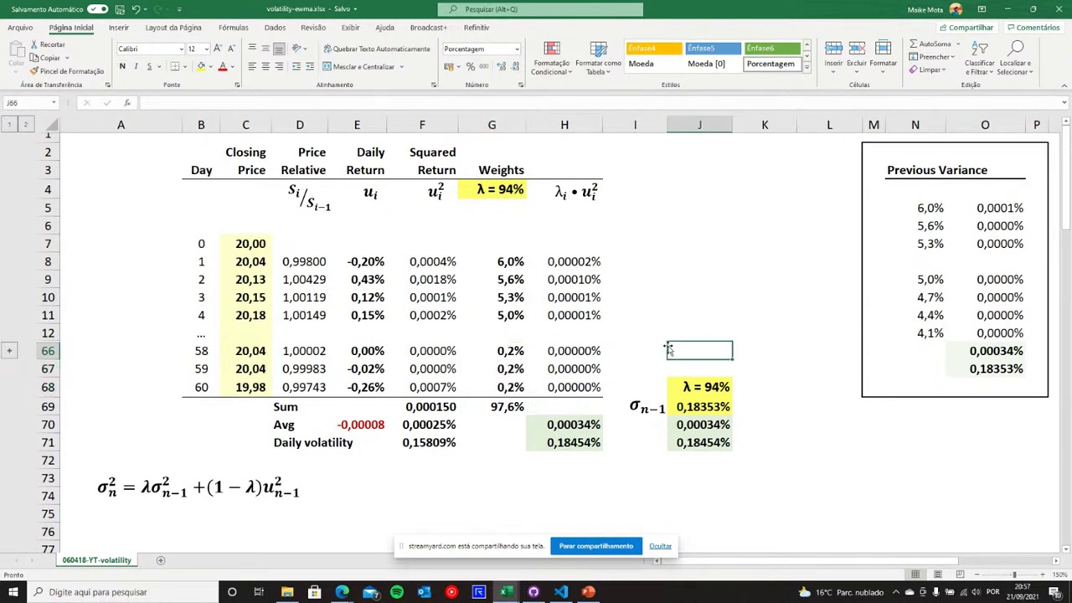
# Step: Review the day 1 weight in G8, lambda in G4 and the weighted squared return formula in H8
pyautogui.click(509, 262)
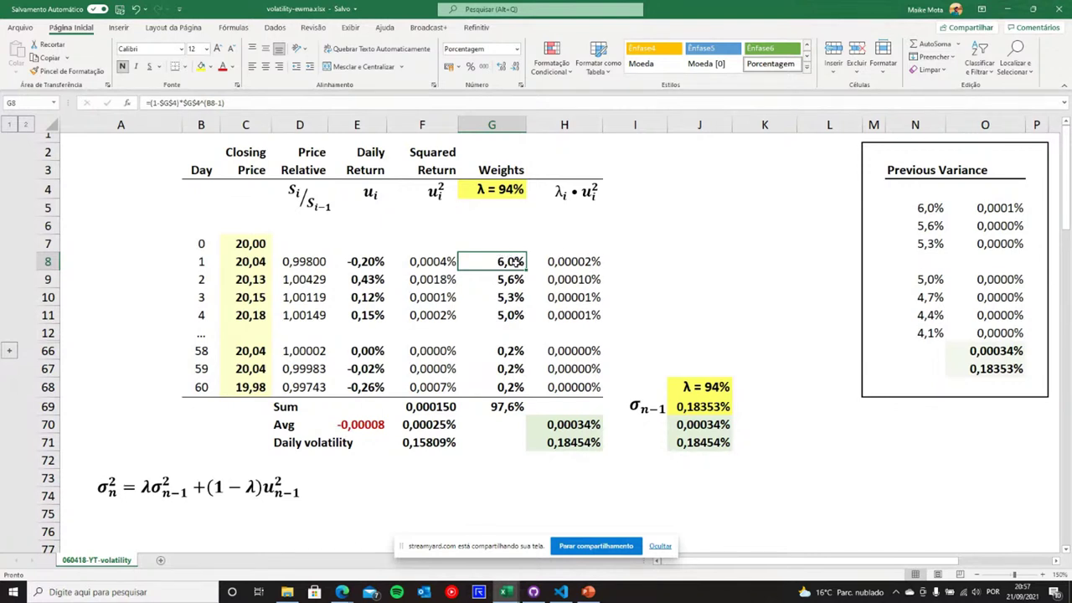
pyautogui.click(513, 189)
pyautogui.doubleClick(513, 189)
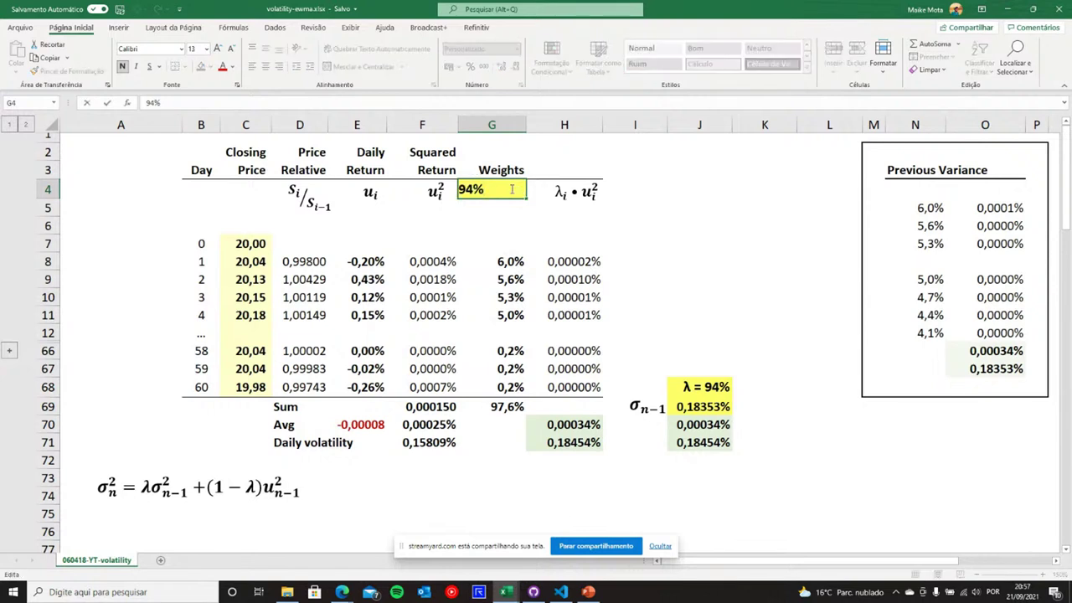
pyautogui.press('Escape')
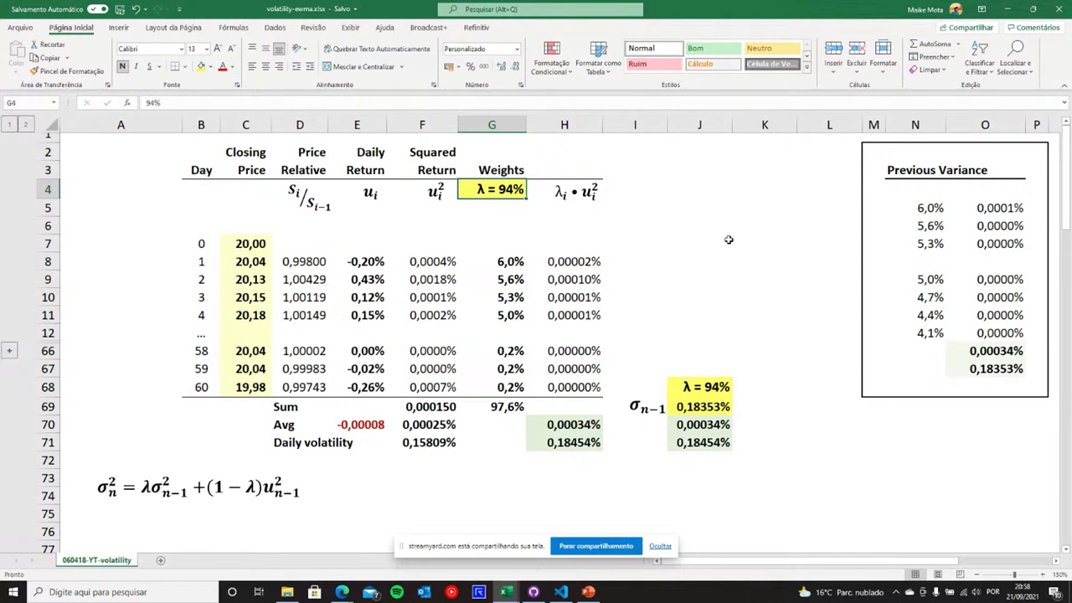
pyautogui.click(584, 261)
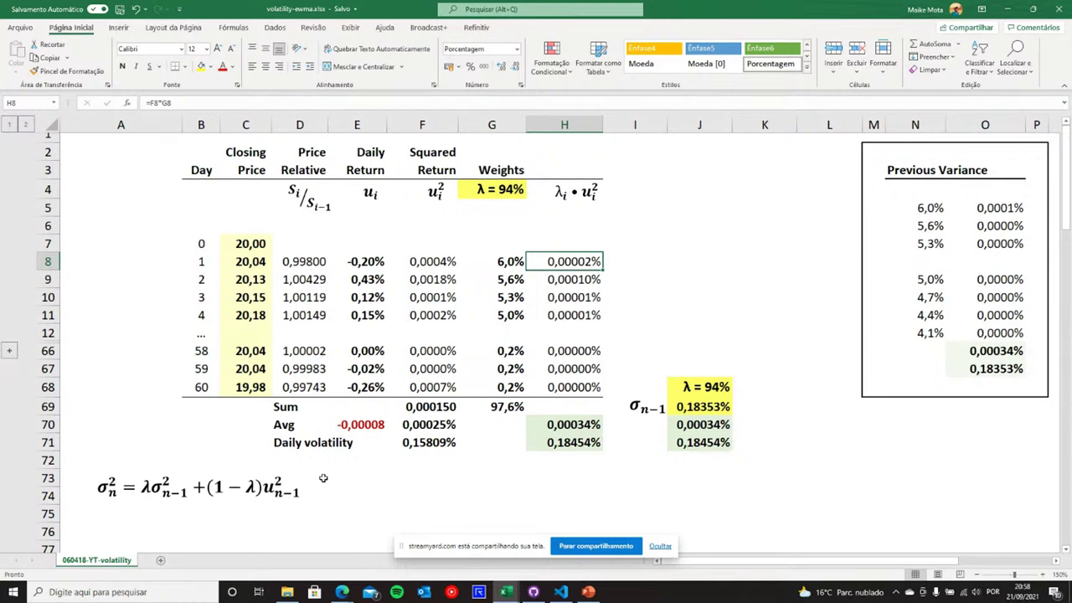
# Step: Inspect the weighted return formula in H8, then the squared-return average in F70 and the daily volatility formula in F71
pyautogui.doubleClick(568, 261)
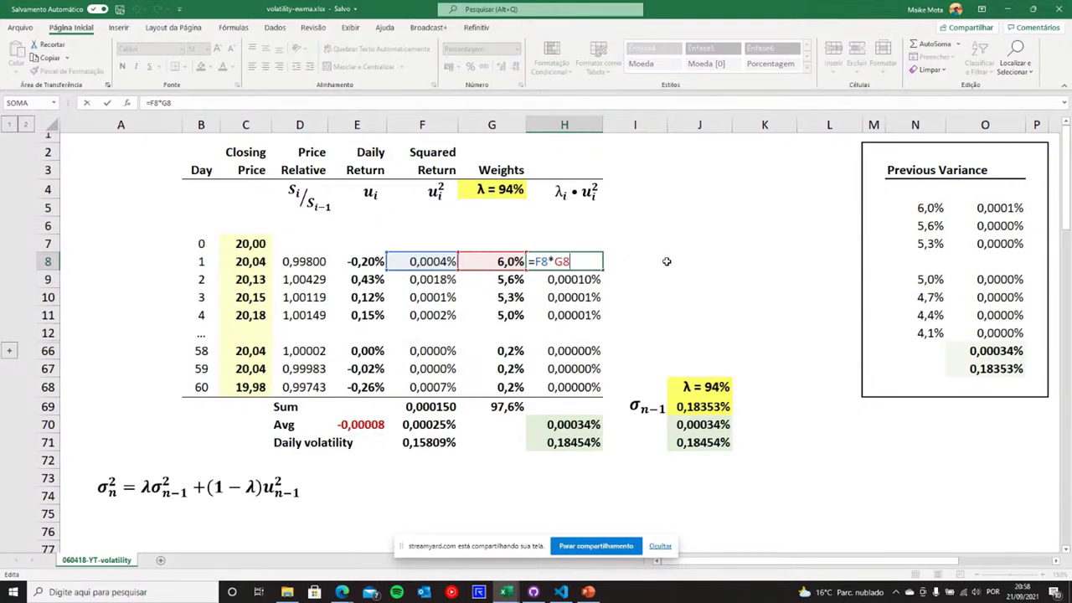
pyautogui.press('Escape')
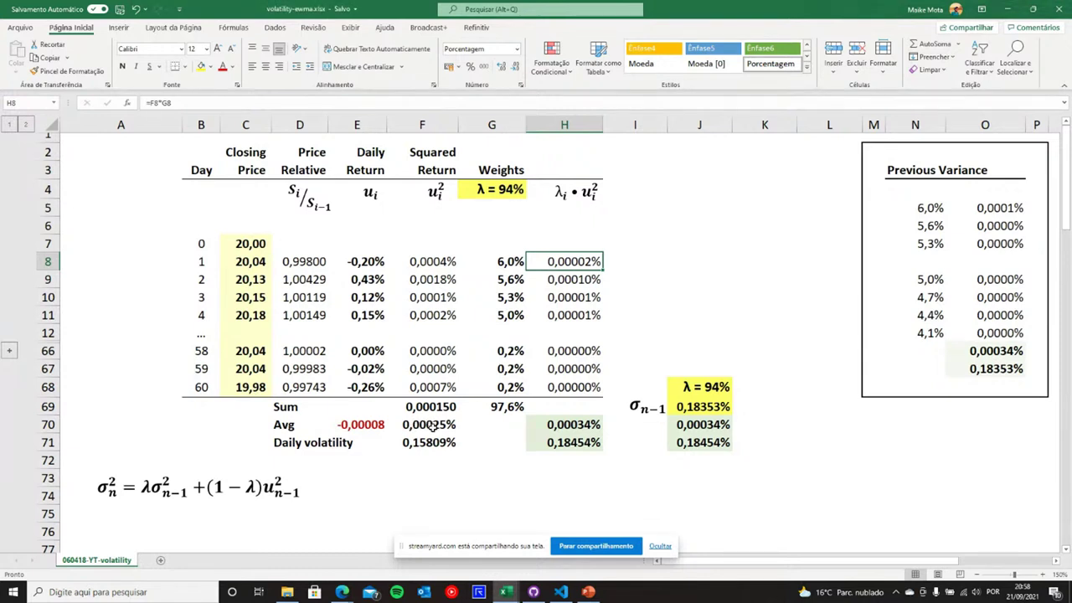
pyautogui.click(437, 262)
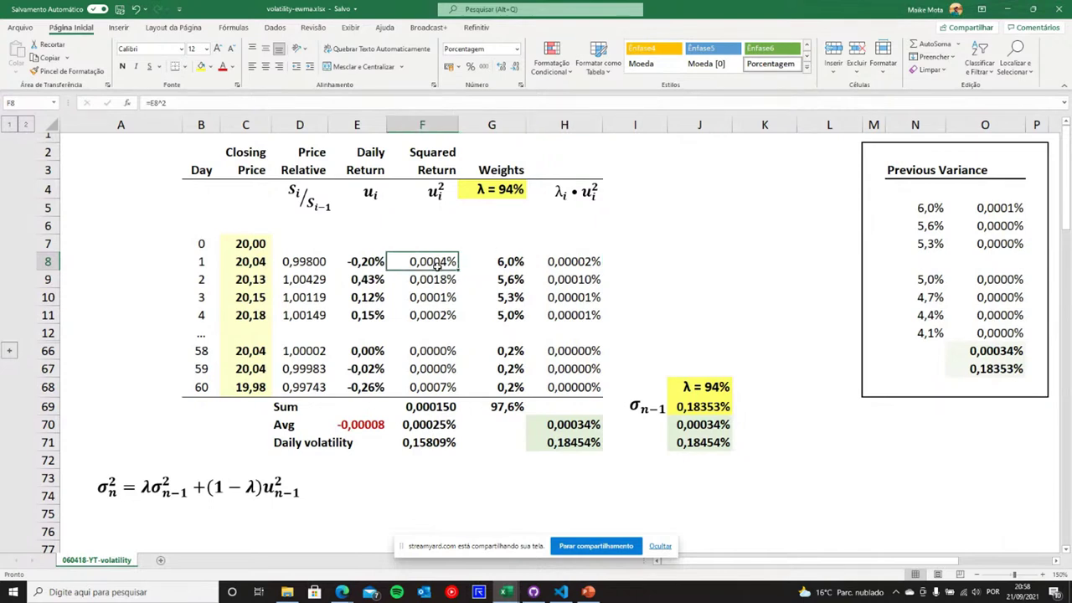
pyautogui.moveTo(438, 264); pyautogui.dragTo(437, 387)
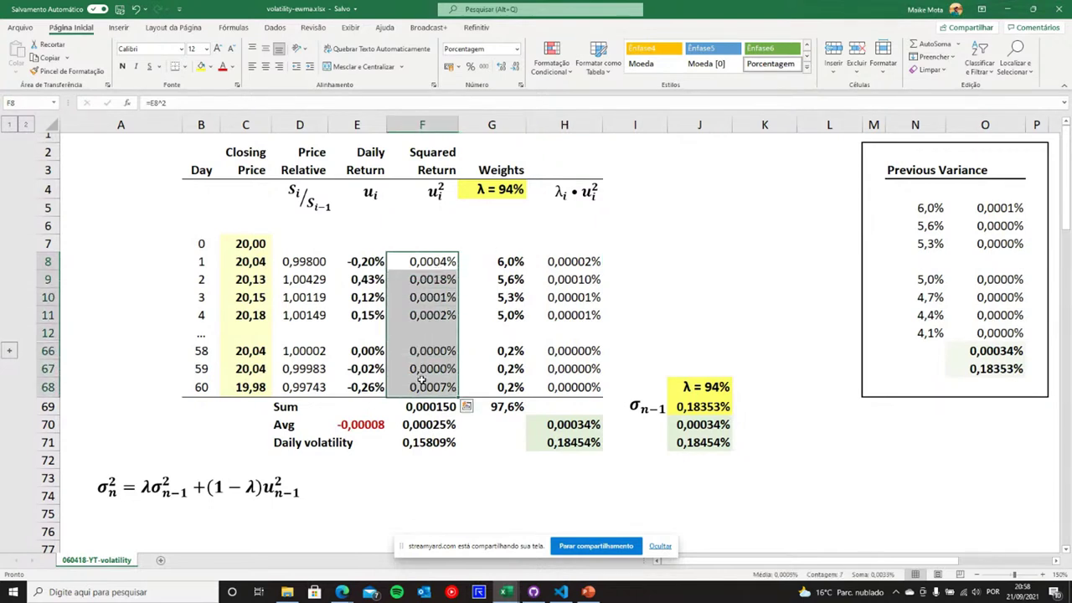
pyautogui.click(434, 425)
pyautogui.doubleClick(434, 424)
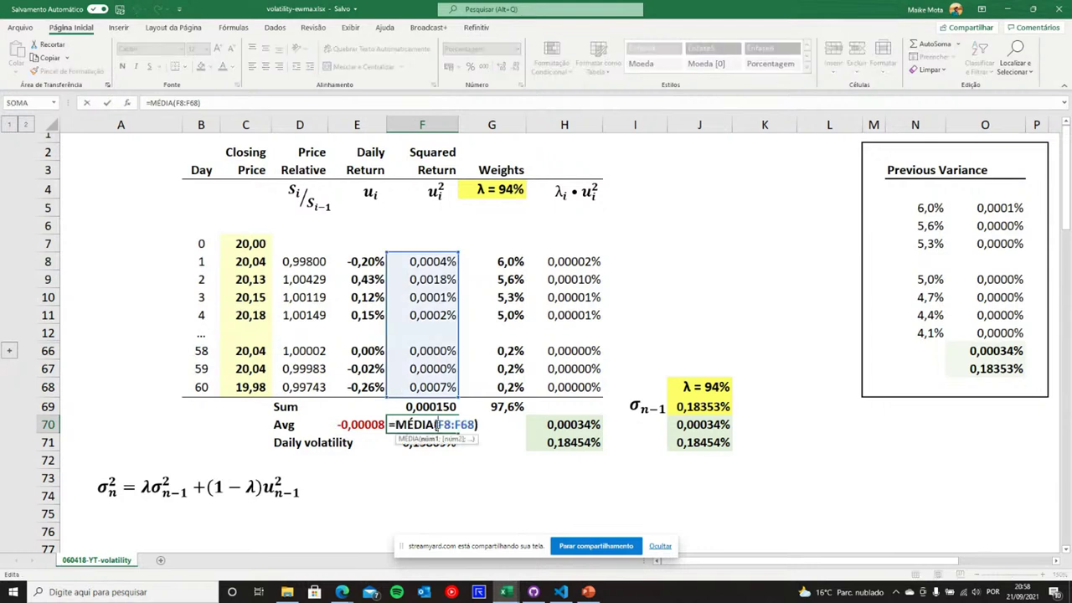
pyautogui.press('Return')
pyautogui.write('=RAIZ(F70)')
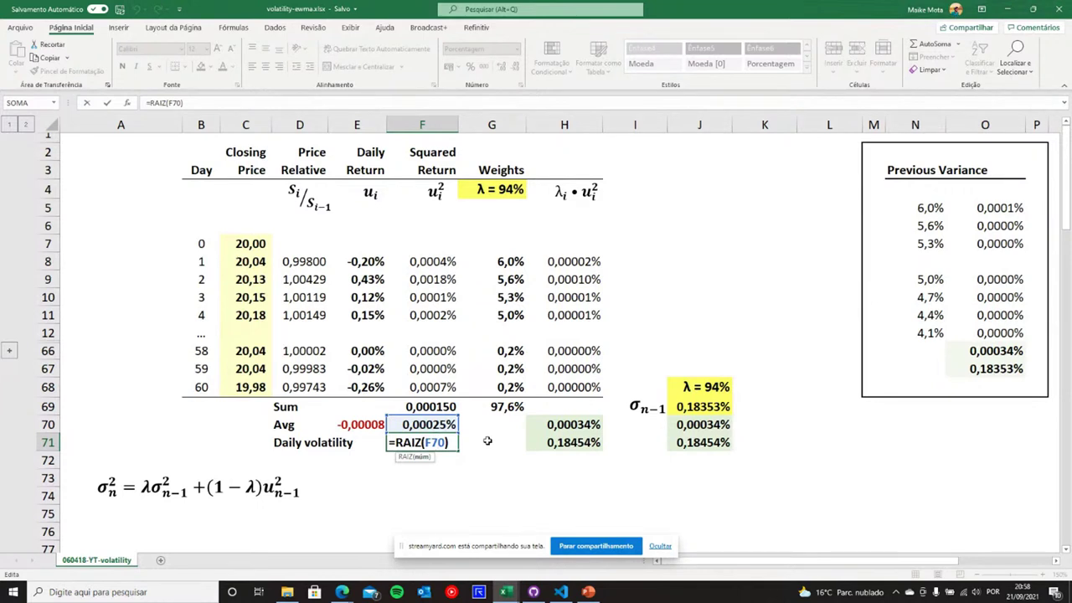
pyautogui.hotkey('ctrl', 'Return')
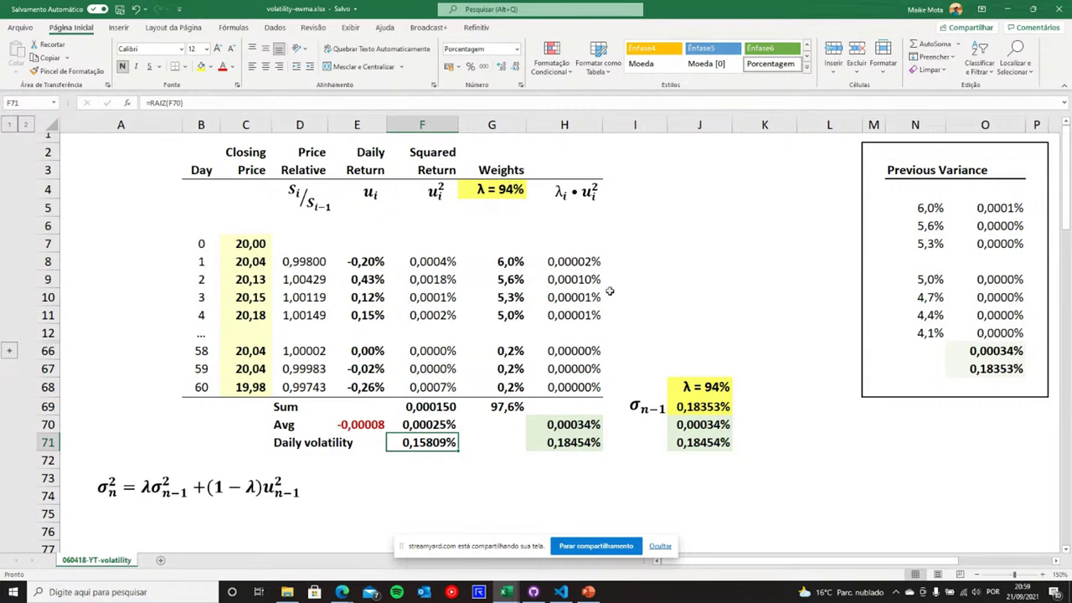
# Step: Set lambda in G4 to 80%
pyautogui.doubleClick(507, 189)
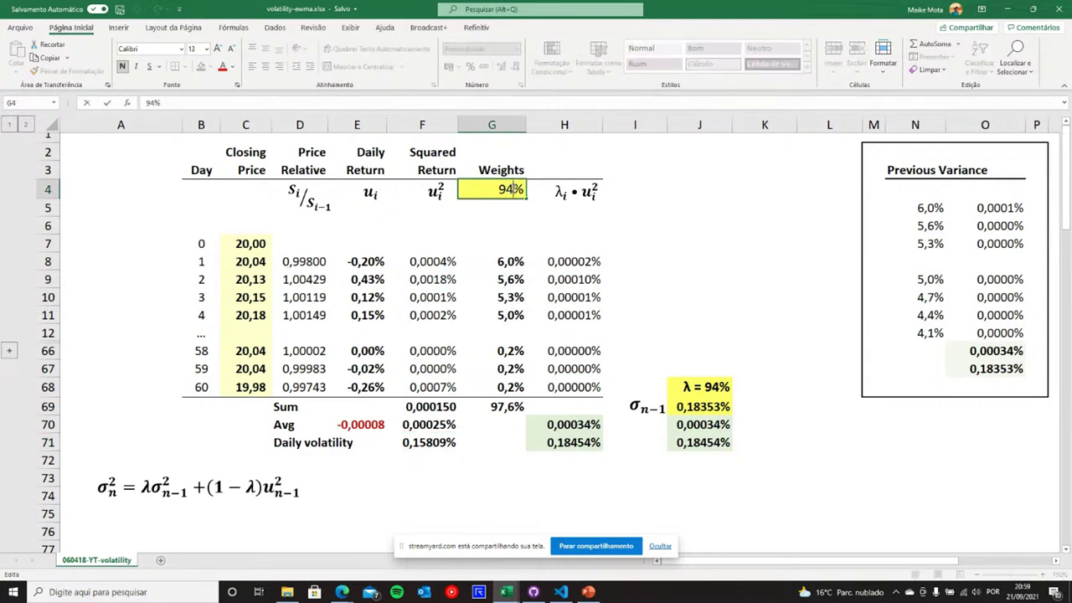
pyautogui.press('BackSpace')
pyautogui.press('BackSpace')
pyautogui.write('80')
pyautogui.press('Return')
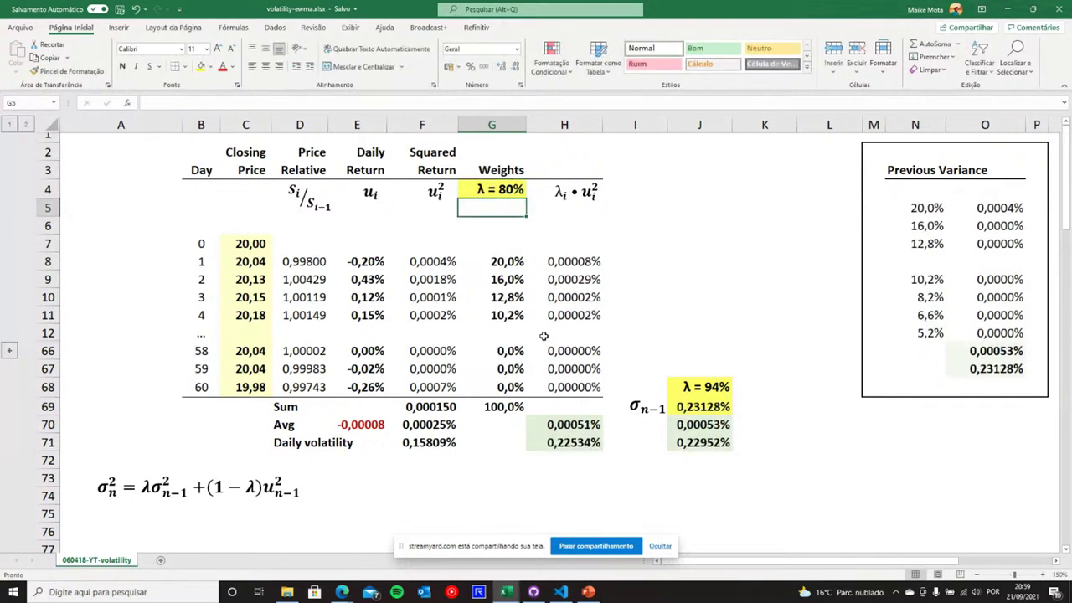
# Step: Check the weight total in G69 and the weights and weighted squared returns of days 58 to 60 in G66:H68
pyautogui.doubleClick(502, 407)
pyautogui.press('Escape')
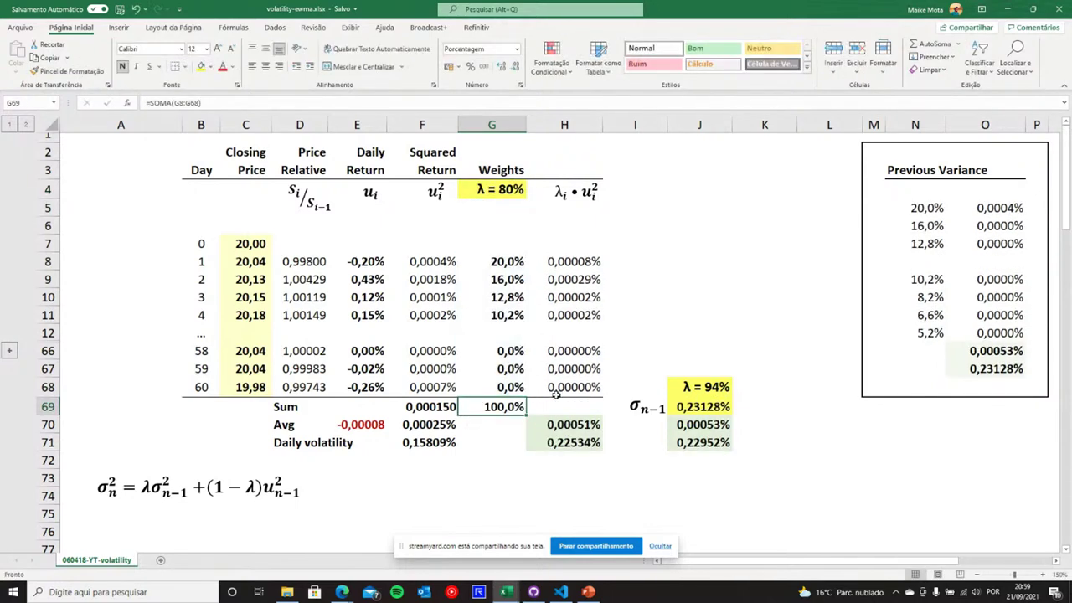
pyautogui.moveTo(561, 392); pyautogui.dragTo(486, 353)
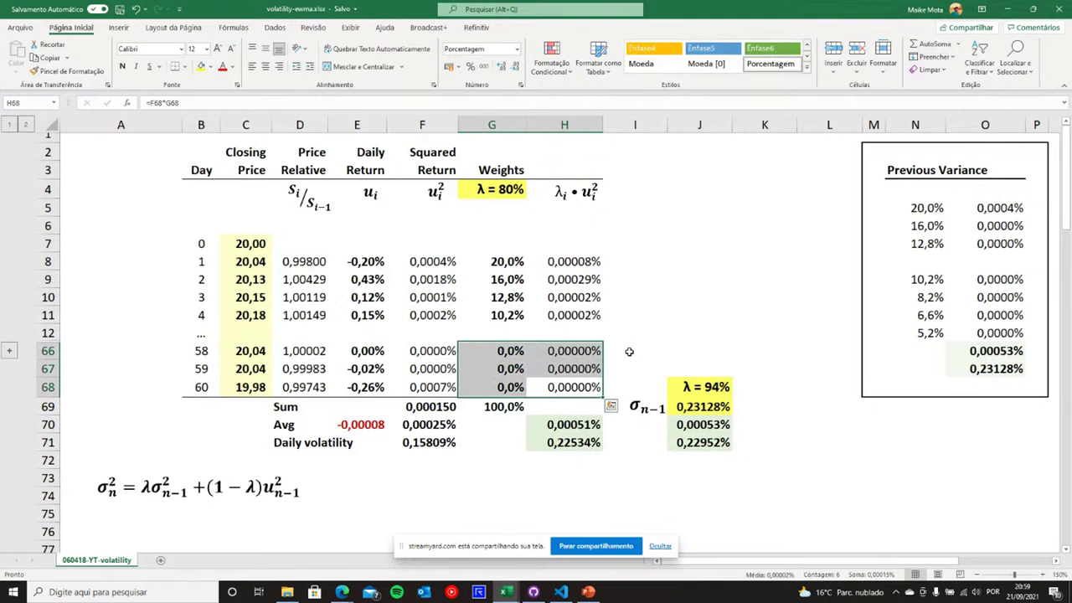
pyautogui.click(629, 352)
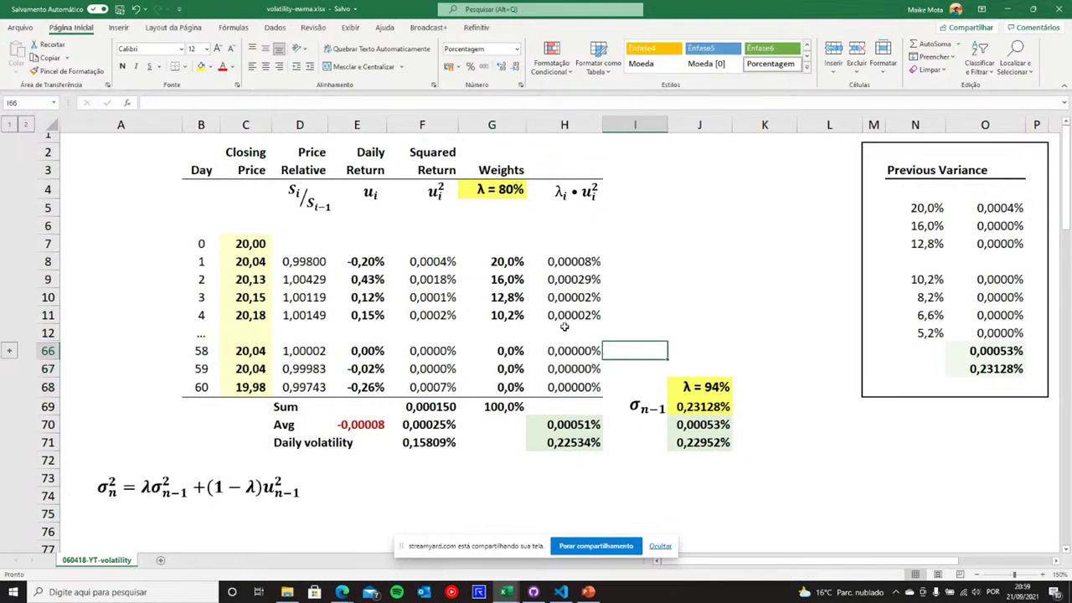
pyautogui.click(589, 473)
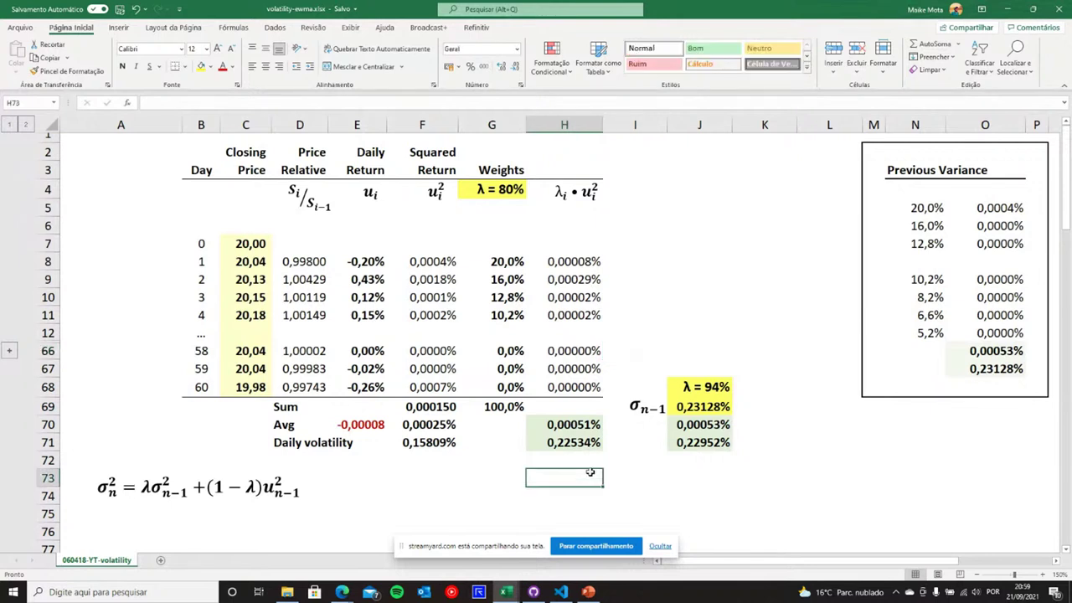
# Step: Inspect the variance sum formula in H70, its source range H8:H68 and the square root formula in H71
pyautogui.doubleClick(567, 424)
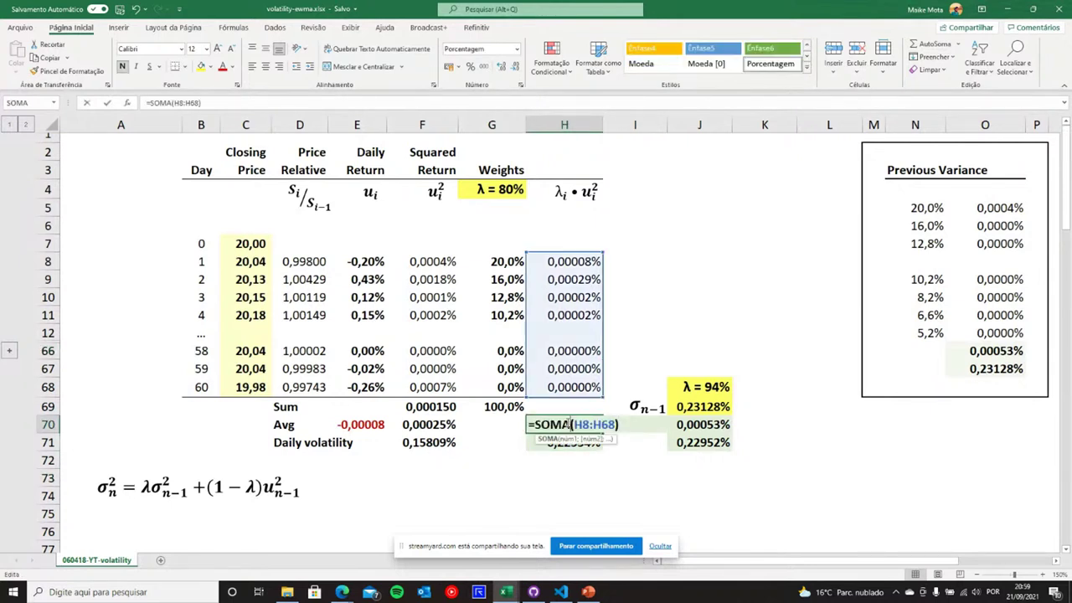
pyautogui.press('Escape')
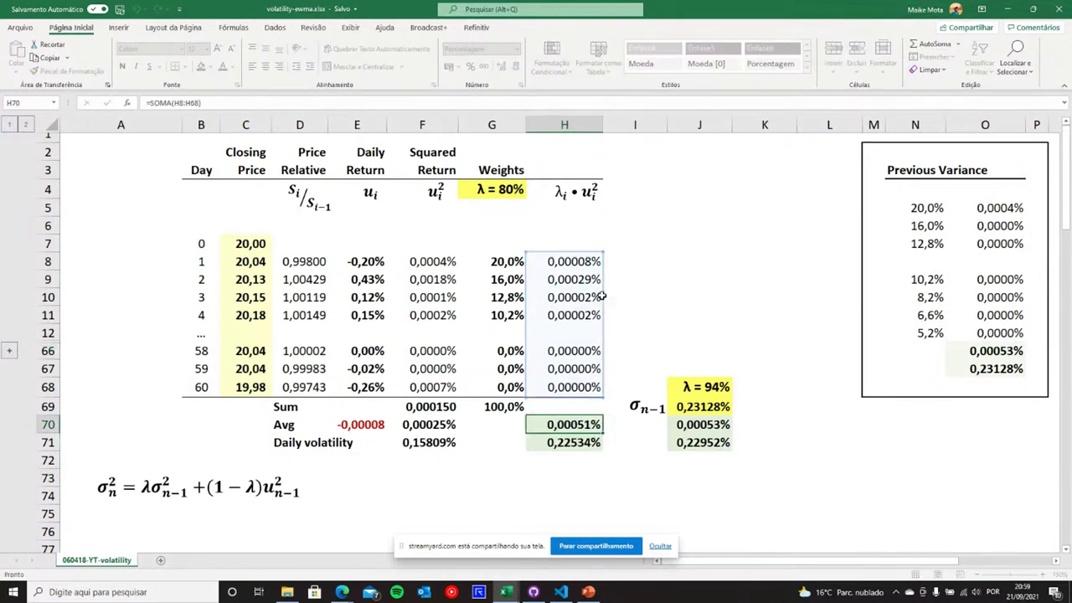
pyautogui.moveTo(581, 262); pyautogui.dragTo(560, 384)
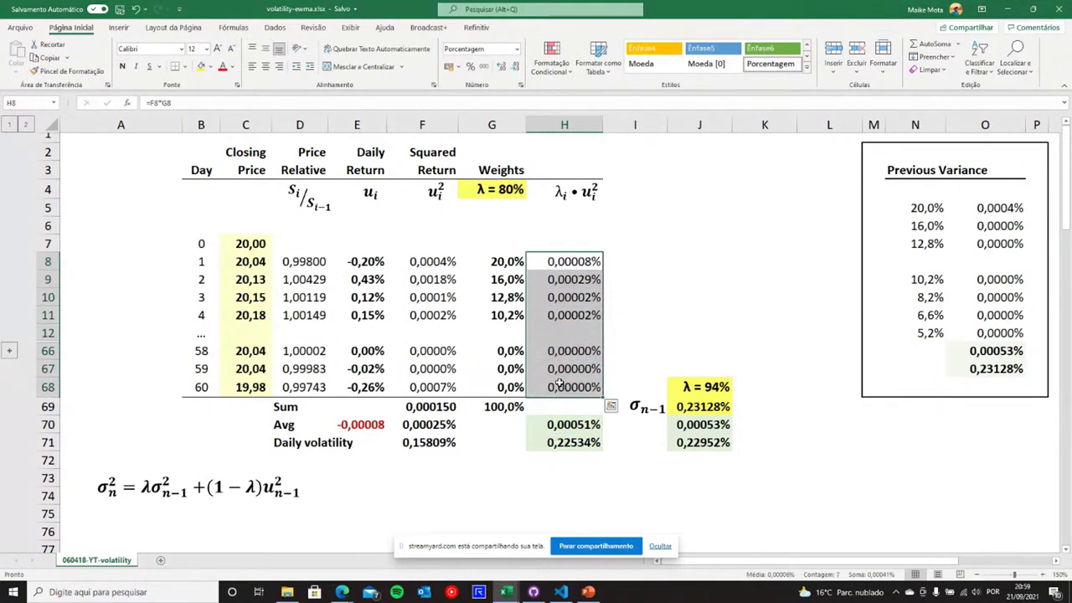
pyautogui.click(584, 427)
pyautogui.doubleClick(584, 443)
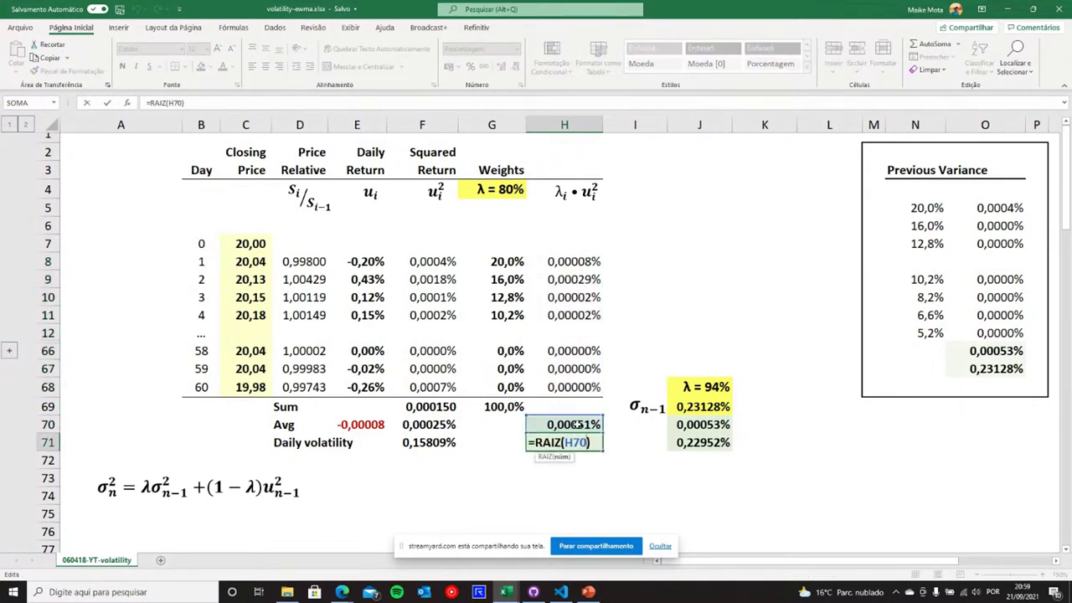
pyautogui.press('Escape')
pyautogui.doubleClick(572, 424)
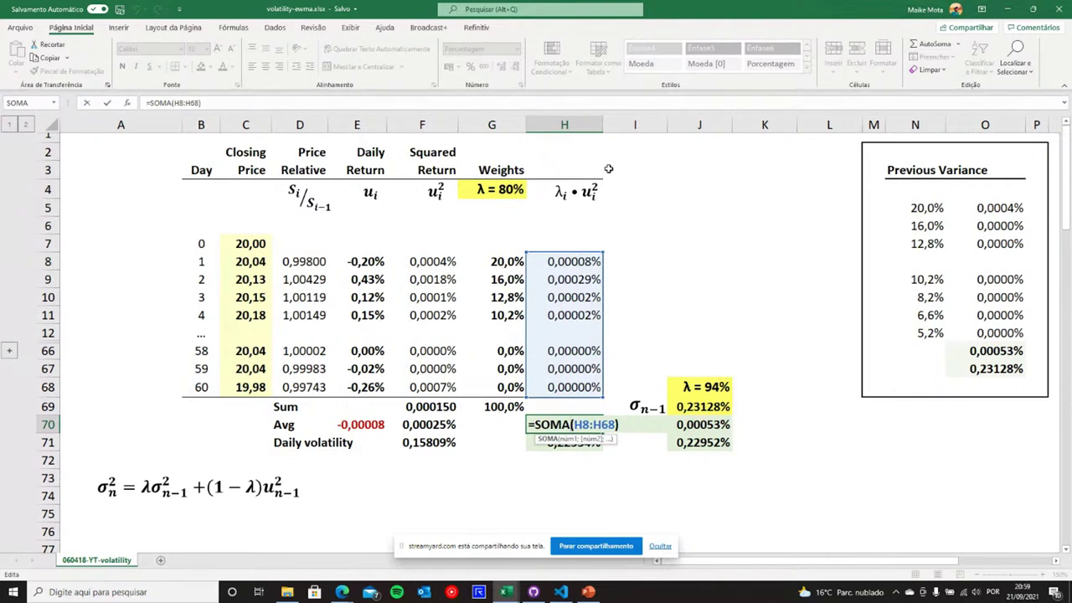
pyautogui.press('Escape')
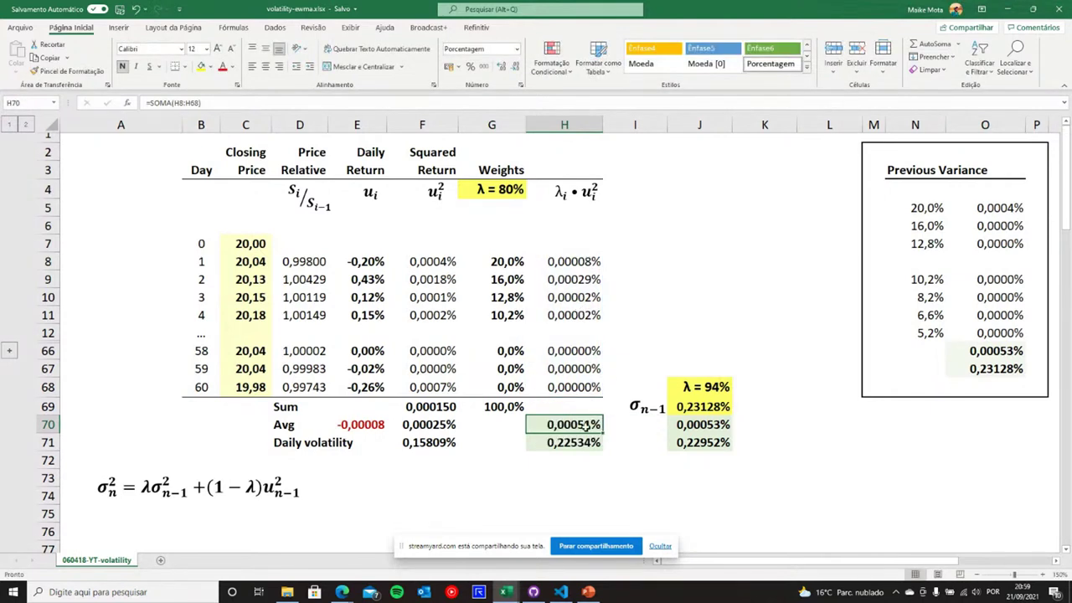
# Step: Compare the simple average formula in F70 with the weighted sum formula in H70
pyautogui.doubleClick(442, 427)
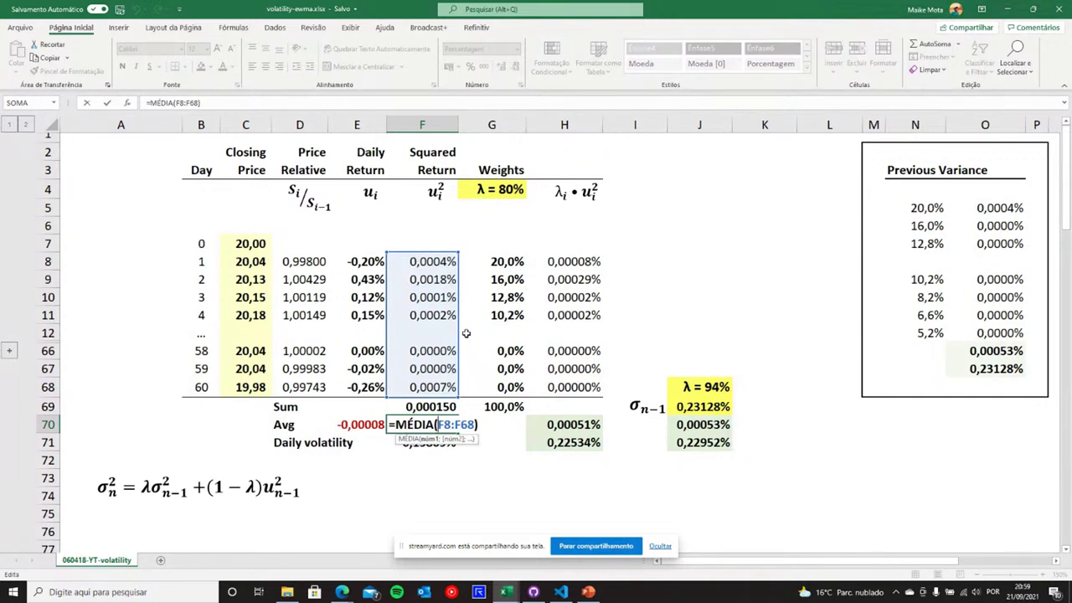
pyautogui.press('Escape')
pyautogui.click(574, 418)
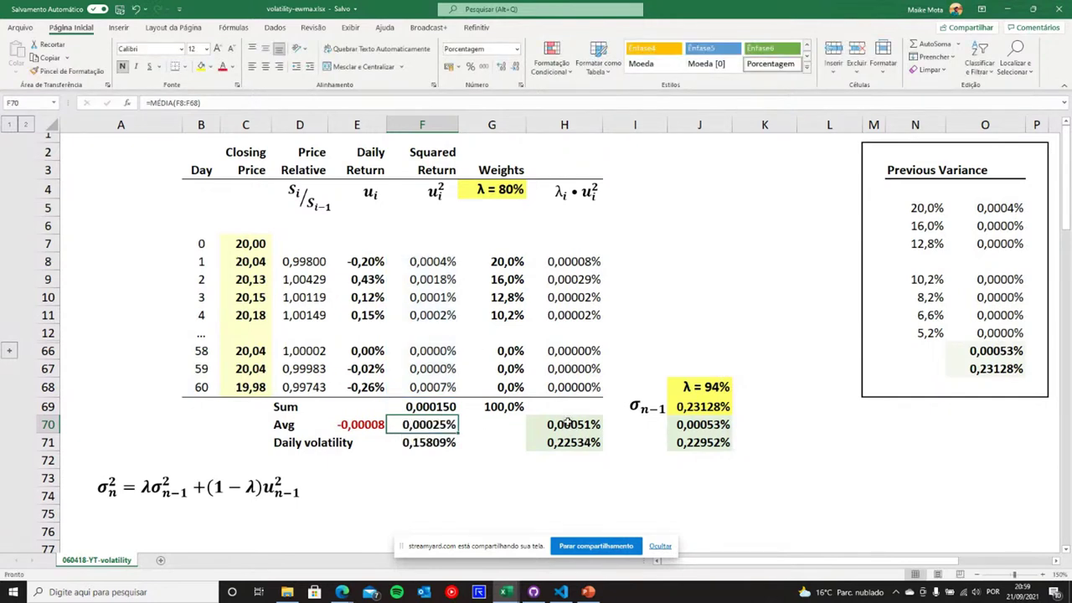
pyautogui.hotkey('alt', '=')
pyautogui.hotkey('ctrl', 'Return')
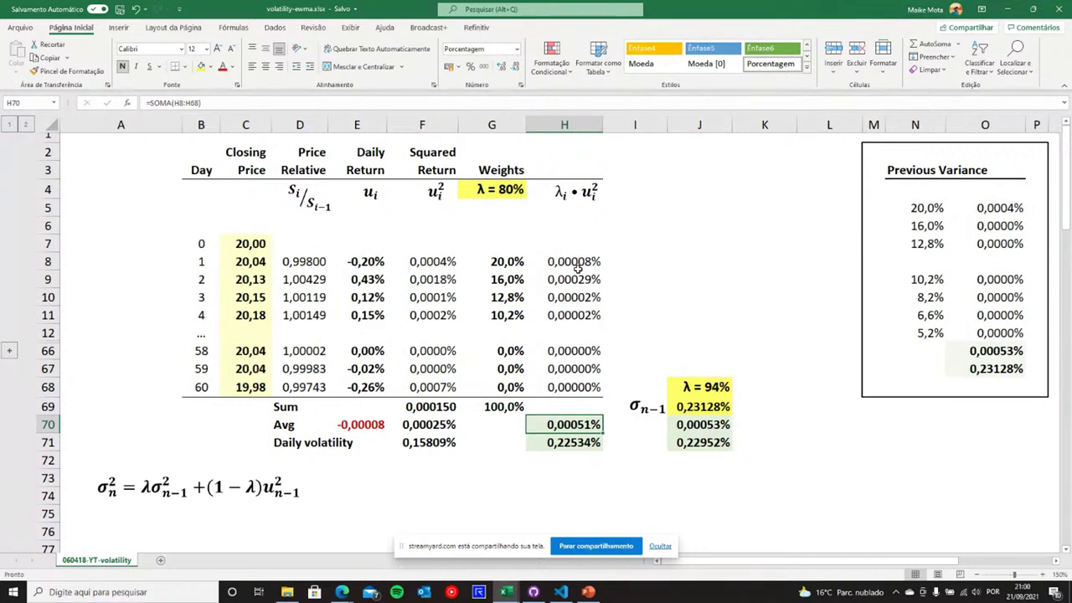
# Step: Recheck the daily volatility formula in H71 against the variance it refers to in H70
pyautogui.doubleClick(576, 443)
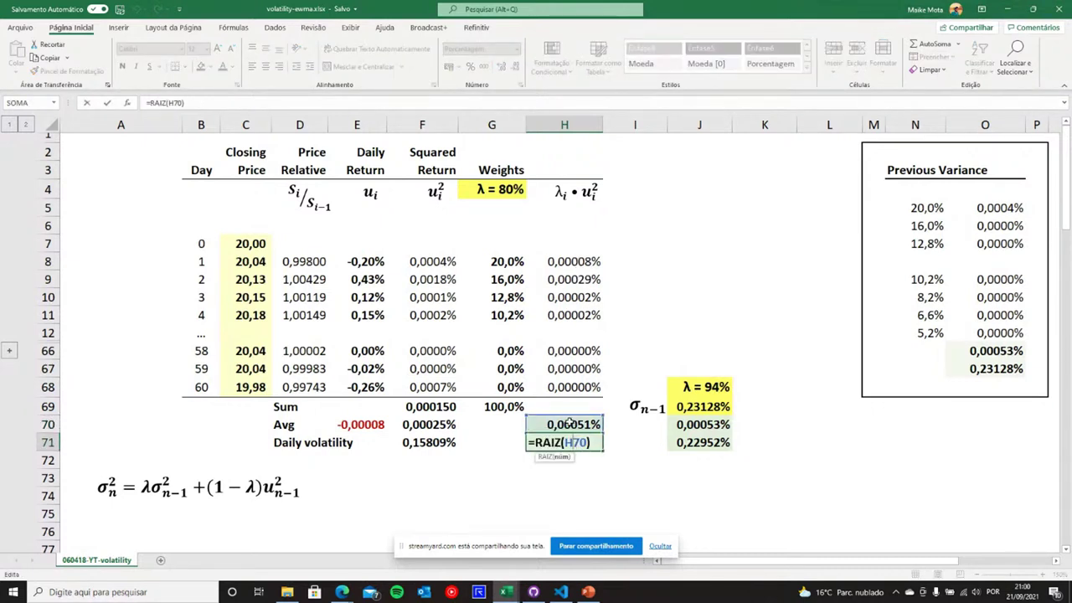
pyautogui.press('Escape')
pyautogui.click(576, 424)
pyautogui.doubleClick(576, 425)
pyautogui.press('Escape')
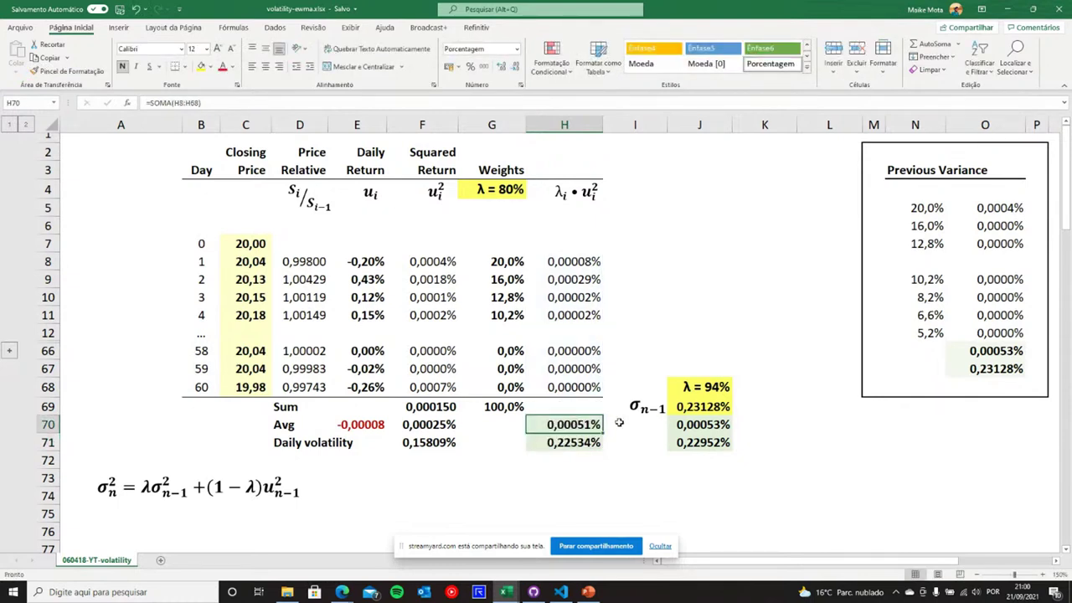
# Step: Review the recursive EWMA variance equation in the text box below the table
pyautogui.click(181, 480)
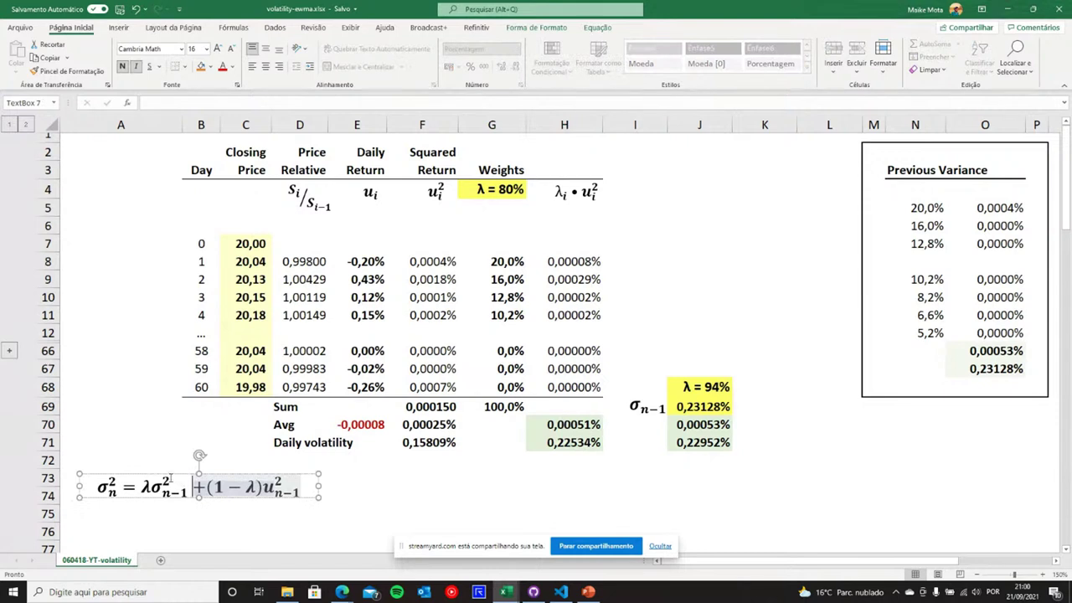
pyautogui.press('Escape')
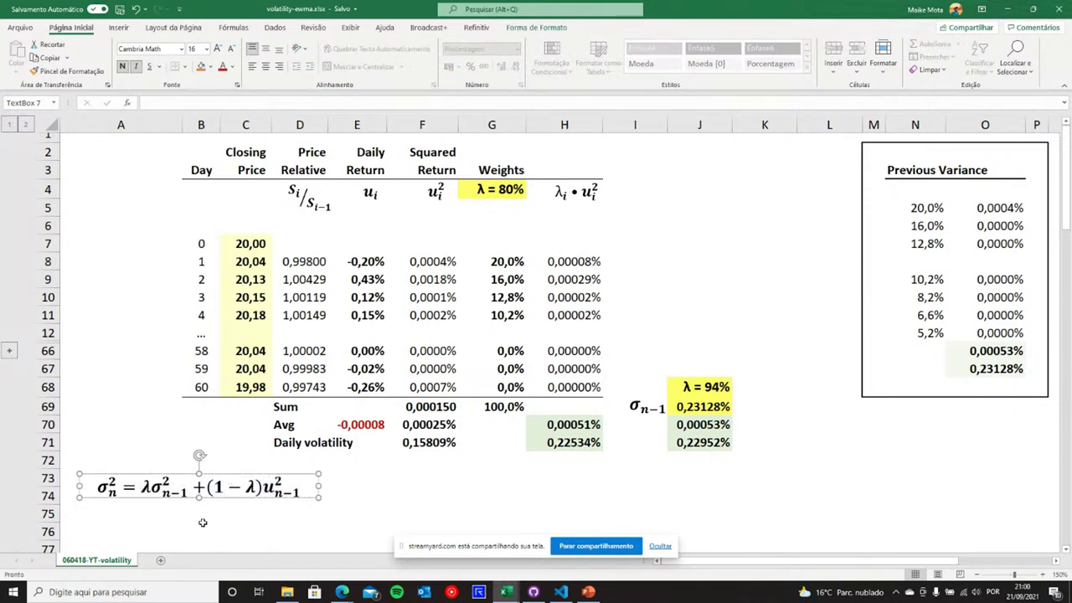
pyautogui.click(510, 517)
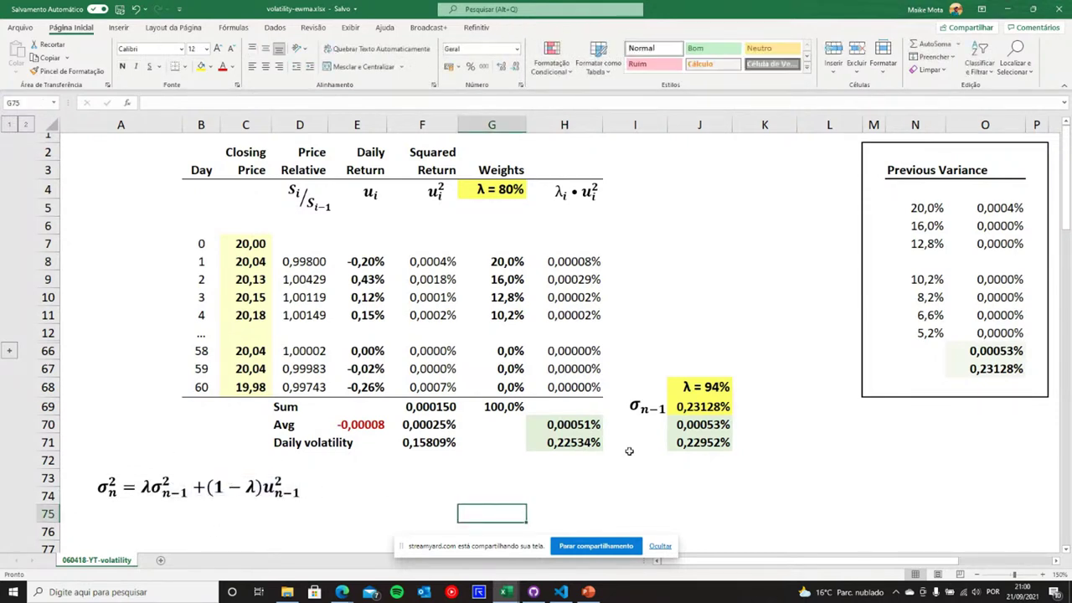
# Step: Set lambda in J68 to 80%
pyautogui.doubleClick(719, 386)
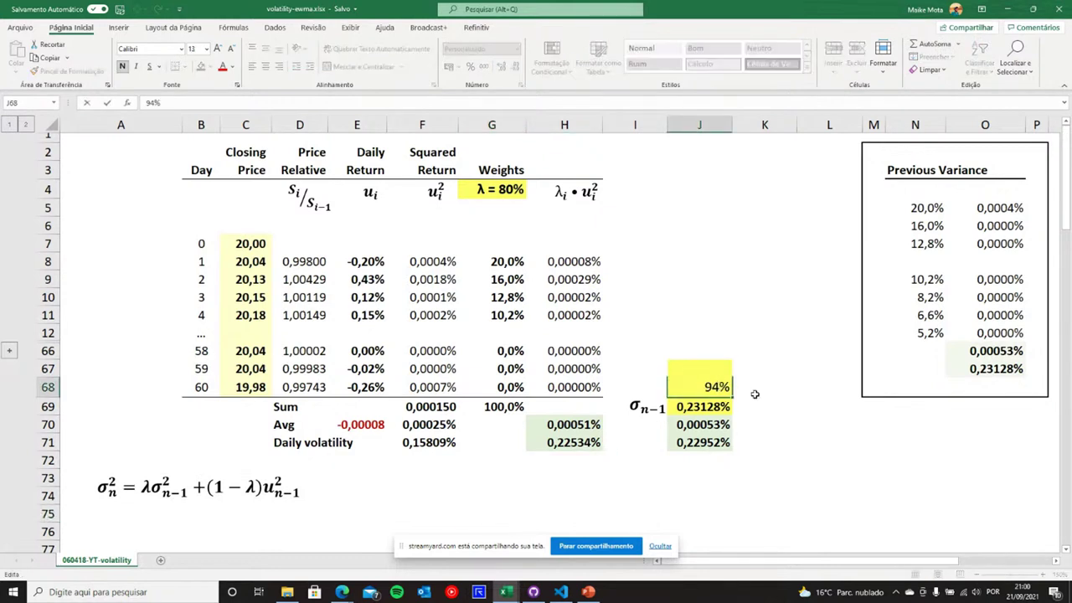
pyautogui.press('BackSpace')
pyautogui.press('BackSpace')
pyautogui.write('80')
pyautogui.press('Return')
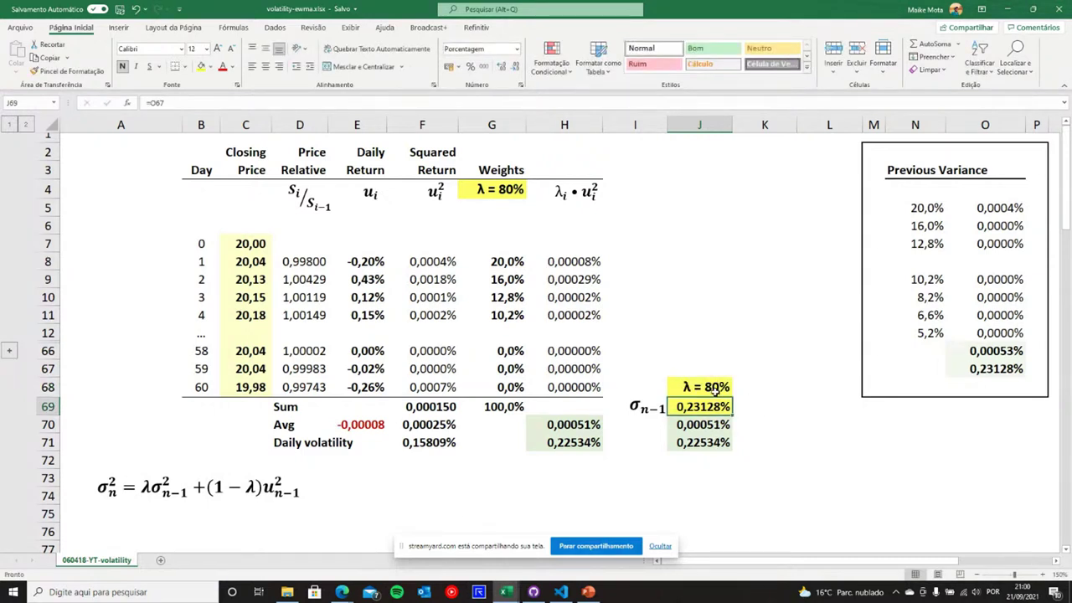
# Step: Review the weighted squared returns in H8:H68 and inspect the previous volatility reference in J69 and the recursive variance formula in J70
pyautogui.moveTo(577, 390); pyautogui.dragTo(566, 264)
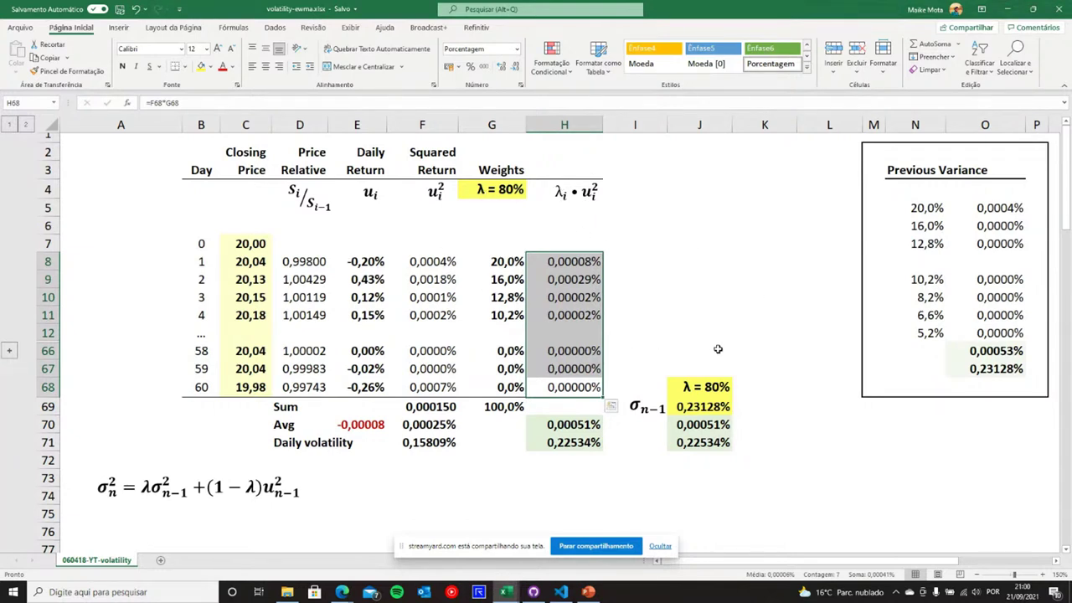
pyautogui.click(706, 407)
pyautogui.doubleClick(706, 407)
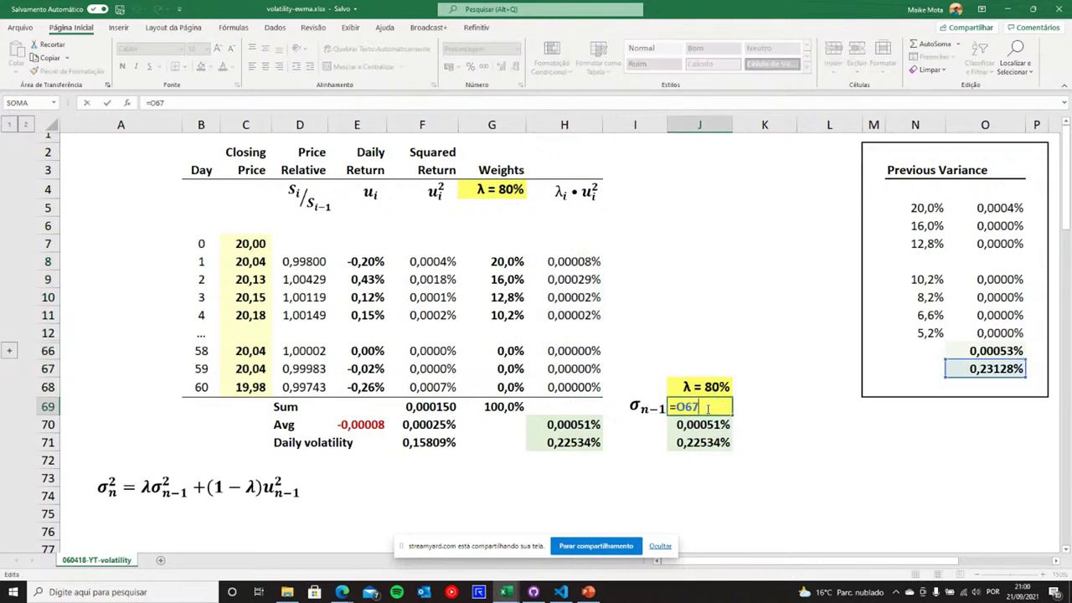
pyautogui.press('Escape')
pyautogui.doubleClick(706, 424)
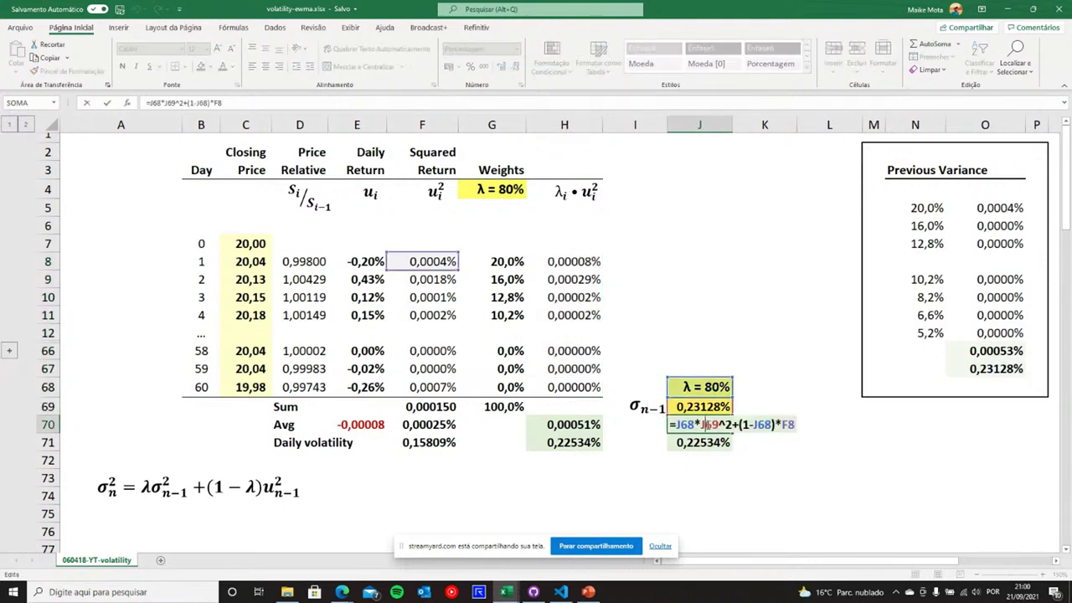
pyautogui.press('Escape')
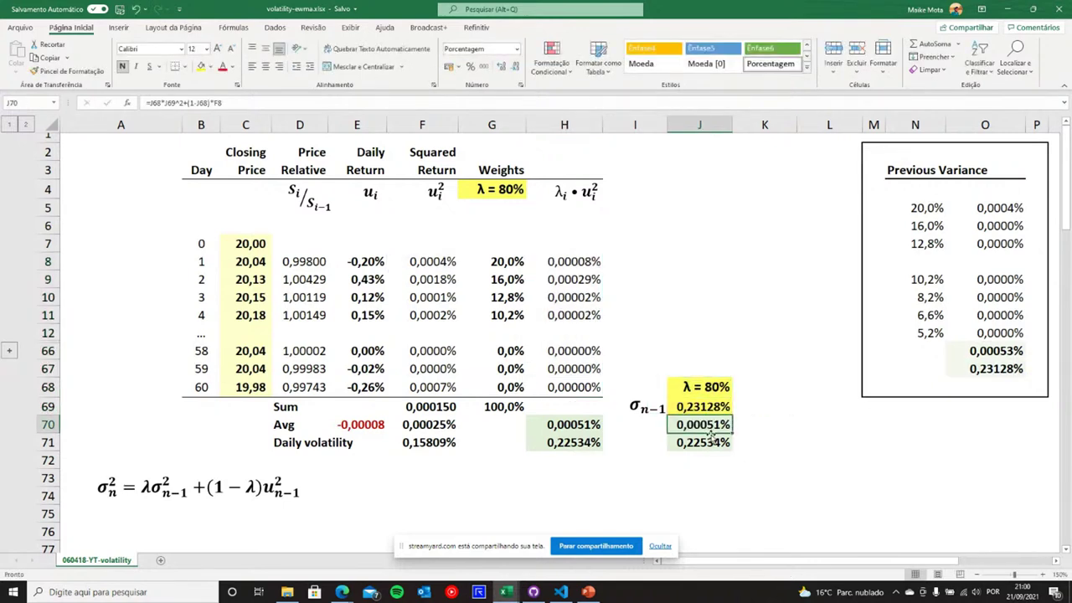
# Step: Inspect the square-root formula in J71 and the recursive variance formula in J70 that it refers to
pyautogui.click(704, 442)
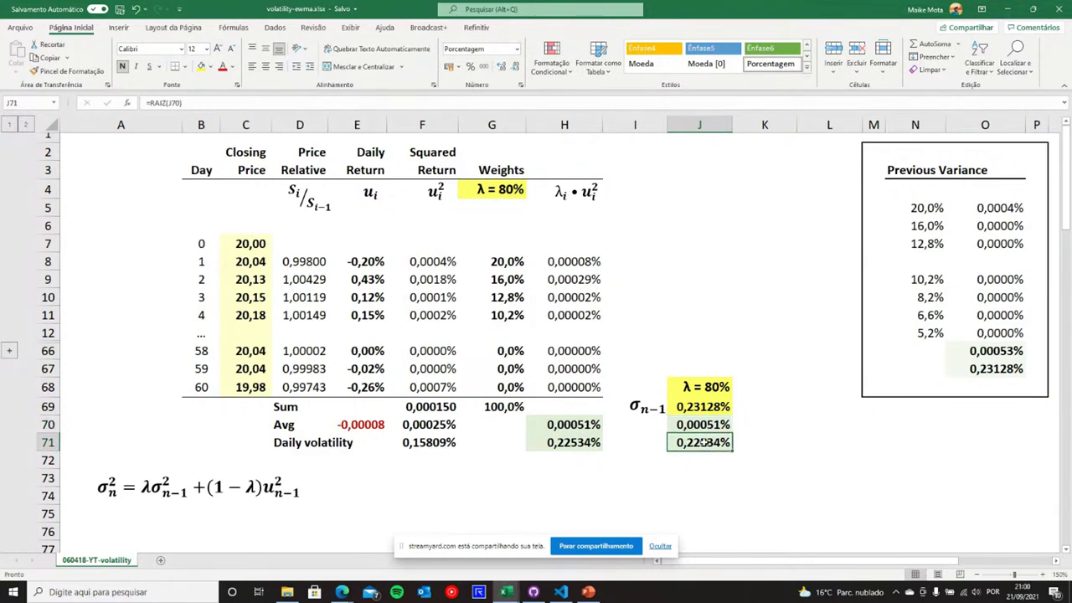
pyautogui.doubleClick(704, 442)
pyautogui.doubleClick(705, 424)
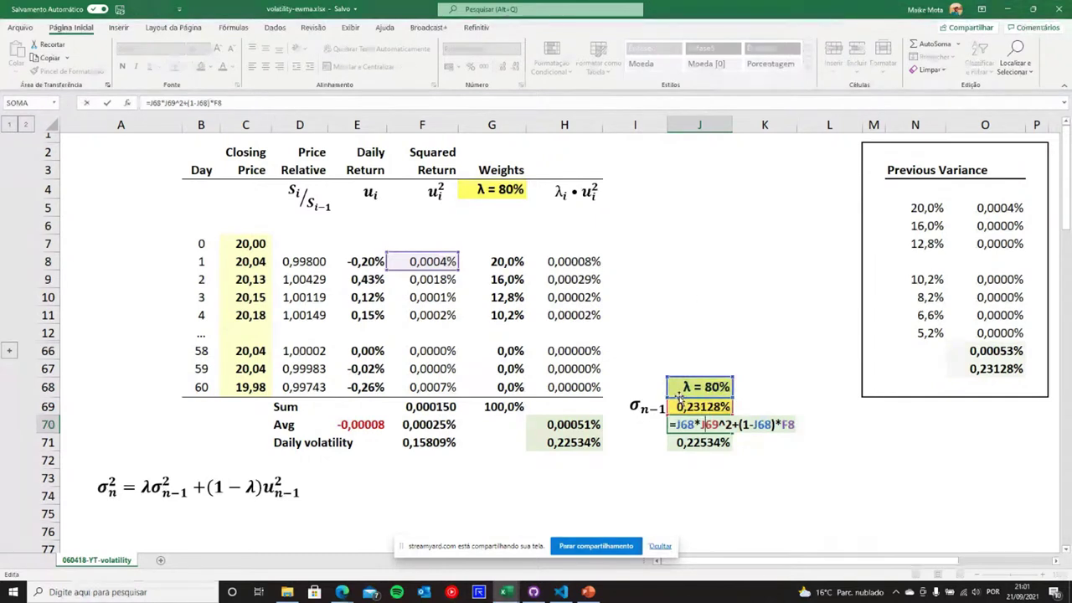
pyautogui.press('Escape')
pyautogui.doubleClick(706, 425)
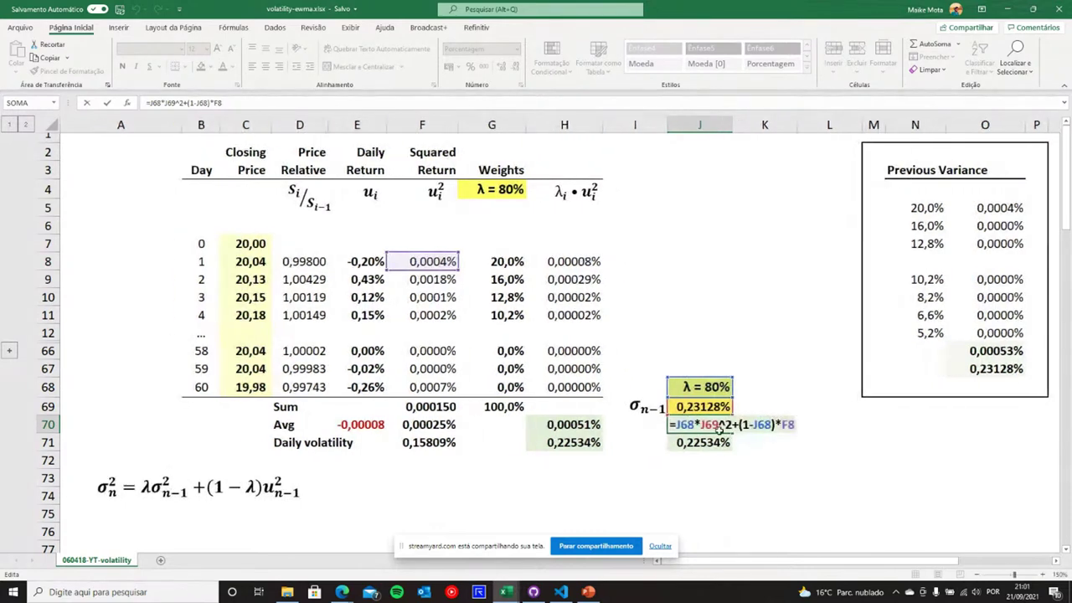
# Step: Trace the J69 reference in the J70 formula to the previous volatility cell and its link to O67
pyautogui.click(700, 427)
pyautogui.doubleClick(699, 429)
pyautogui.click(724, 413)
pyautogui.write('=O67')
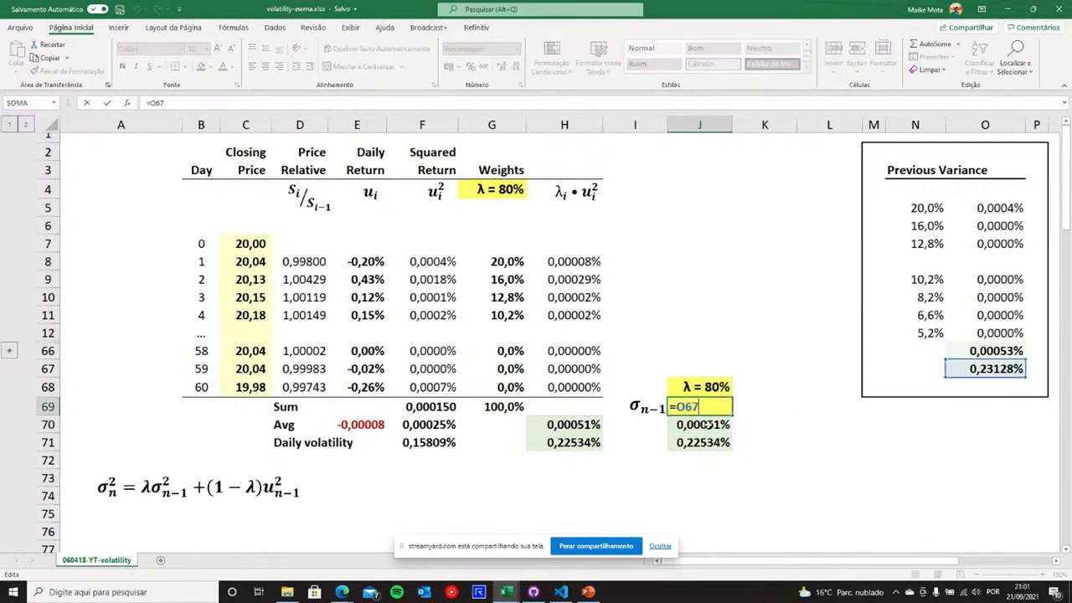
pyautogui.press('Return')
# Step: Recheck the J70 variance formula, focusing on its lambda and previous volatility references
pyautogui.doubleClick(706, 425)
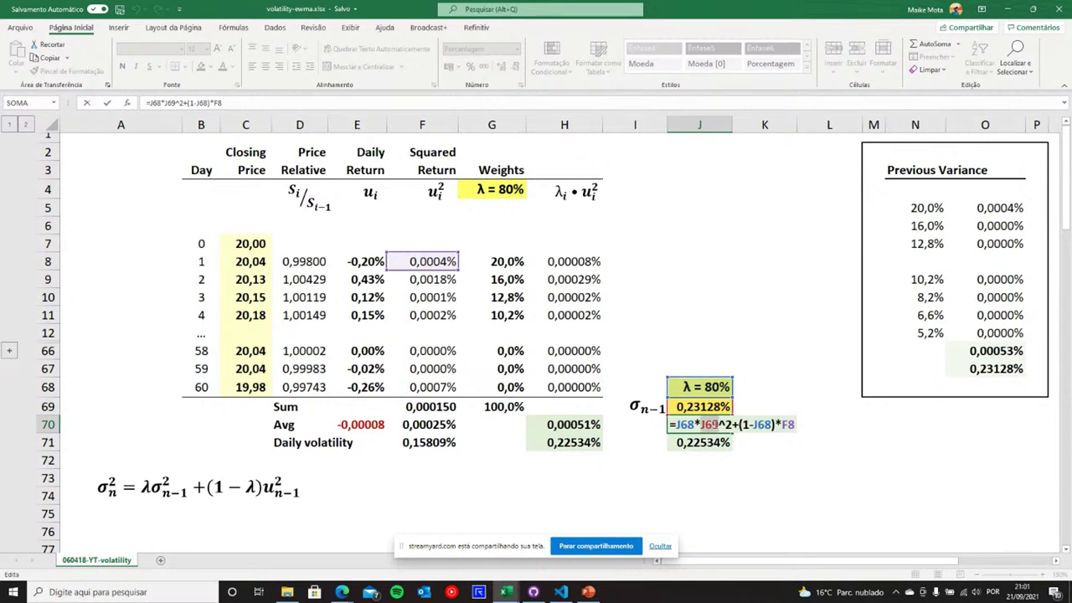
pyautogui.press('Escape')
pyautogui.doubleClick(707, 421)
pyautogui.doubleClick(693, 425)
pyautogui.press('Return')
# Step: Match the previous volatility link in J69 to the λσ²n−1 term, highlighting that term in the recursive equation
pyautogui.doubleClick(703, 406)
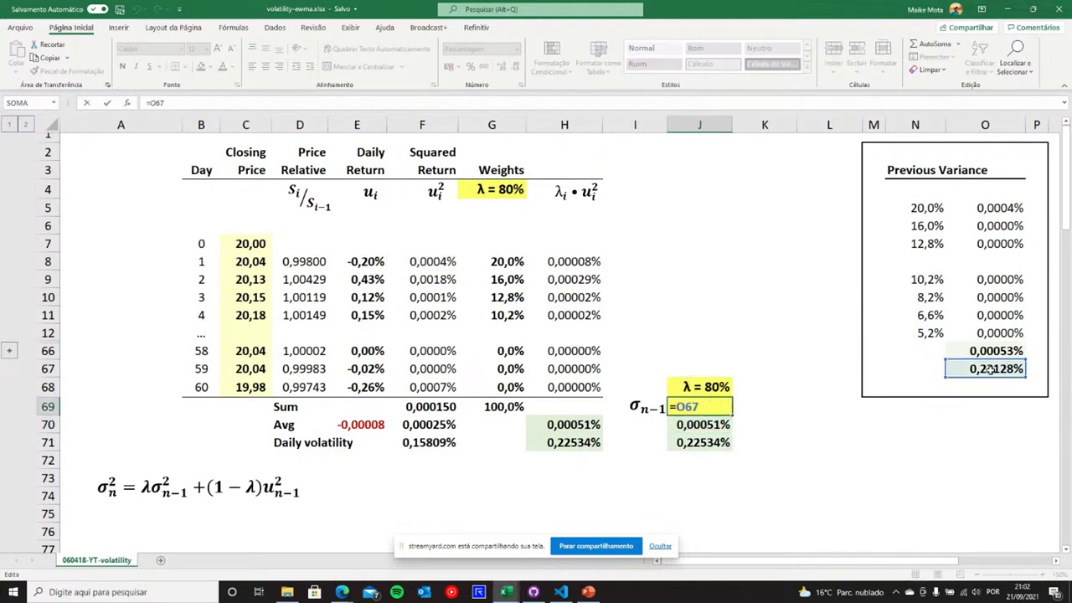
pyautogui.click(191, 489)
pyautogui.moveTo(164, 489); pyautogui.dragTo(140, 486)
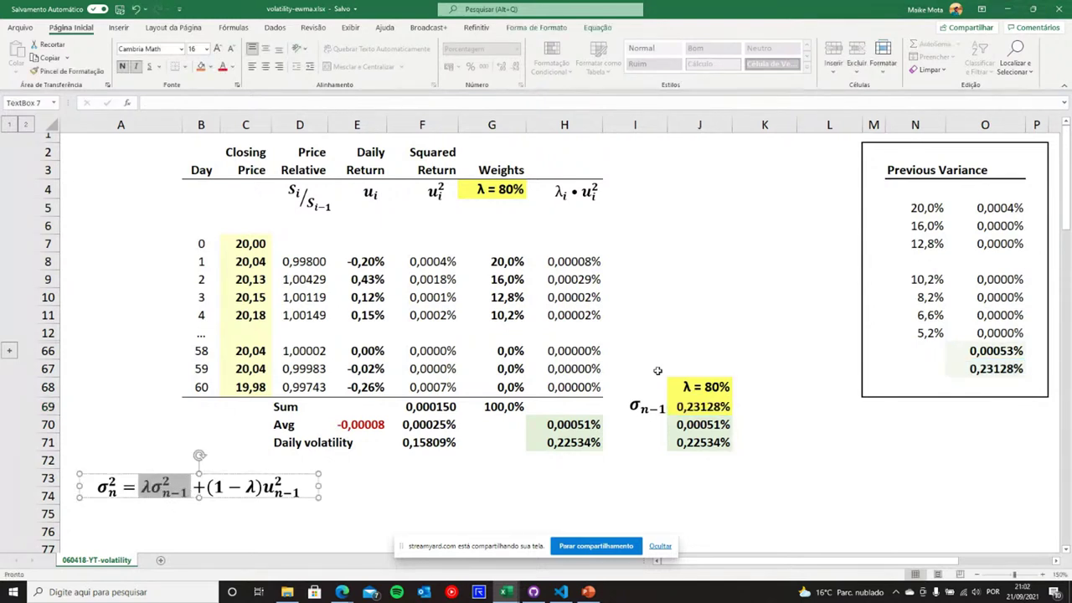
pyautogui.click(717, 409)
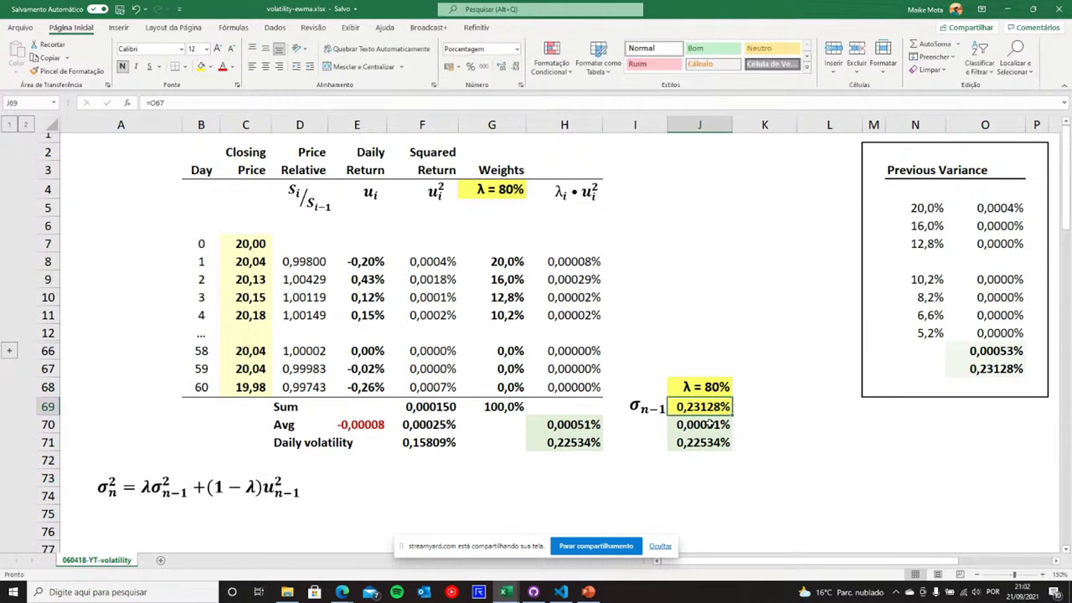
# Step: Highlight the J68*J69^2 part of the J70 formula and examine the remaining squared return part
pyautogui.click(708, 425)
pyautogui.doubleClick(709, 425)
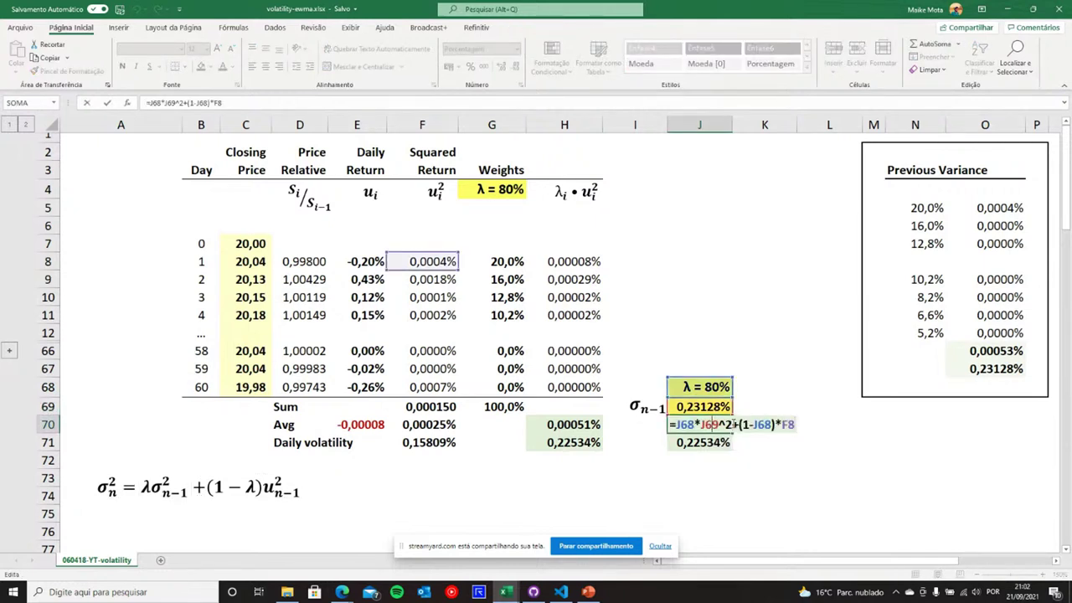
pyautogui.moveTo(732, 424); pyautogui.dragTo(674, 425)
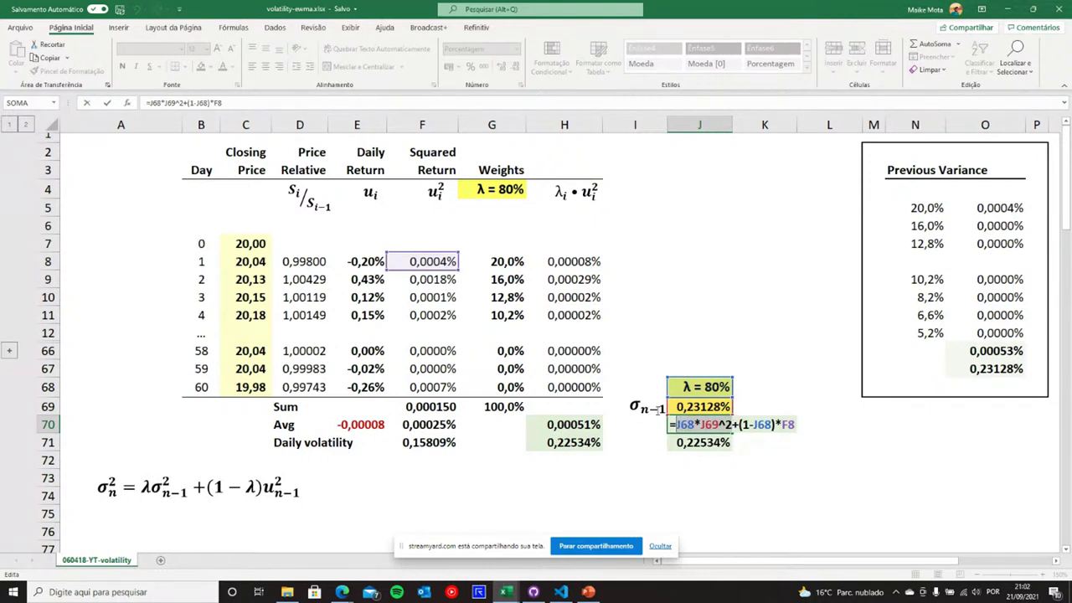
pyautogui.click(738, 424)
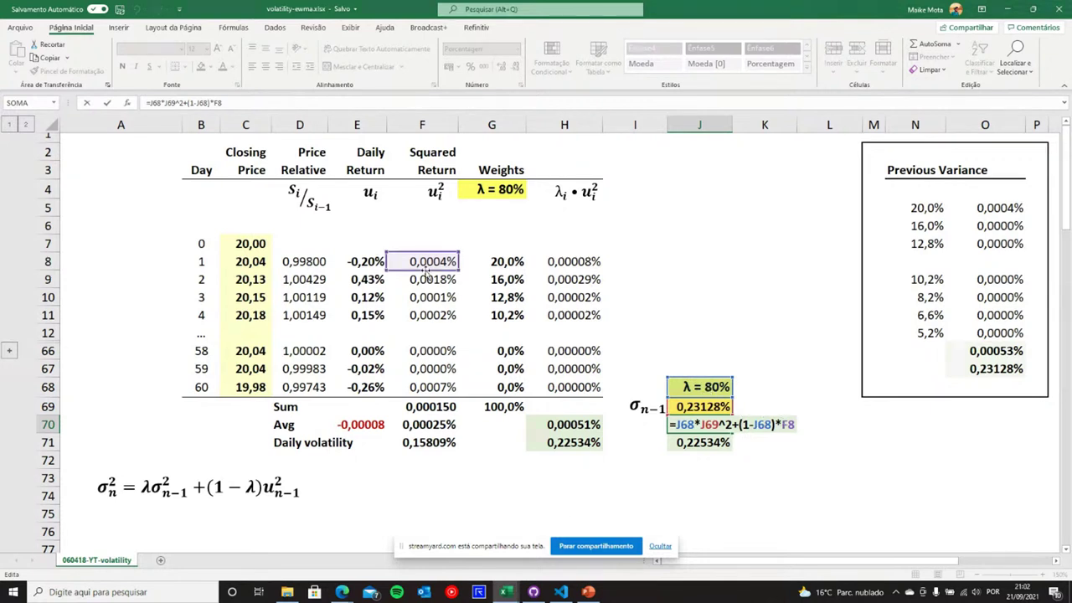
# Step: Highlight the (1−λ)u²n−1 term in the recursive equation and compare it with the formula in J70
pyautogui.click(298, 492)
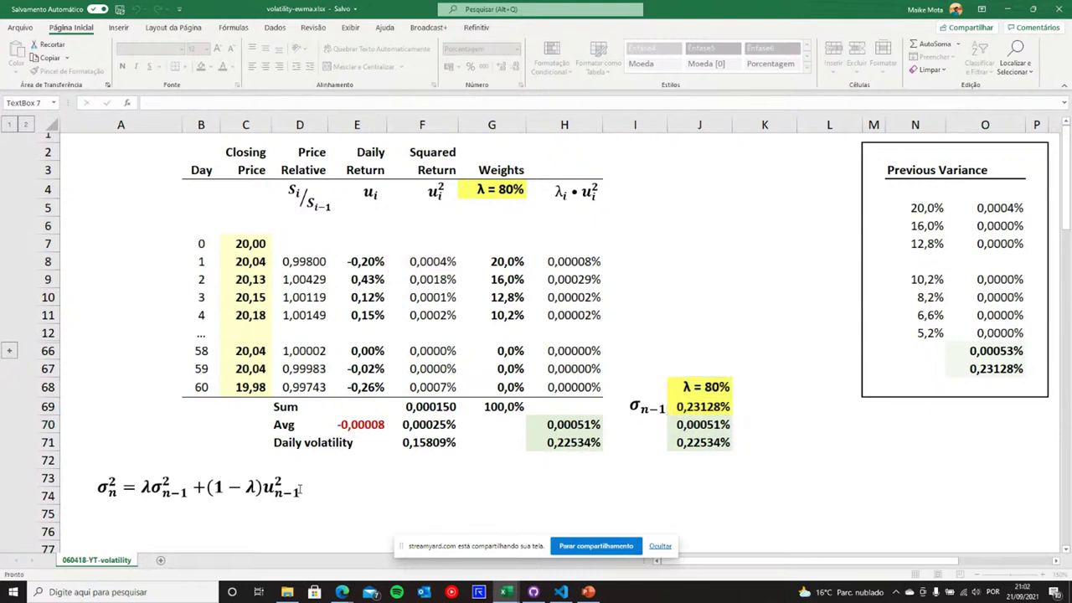
pyautogui.moveTo(298, 492); pyautogui.dragTo(233, 486)
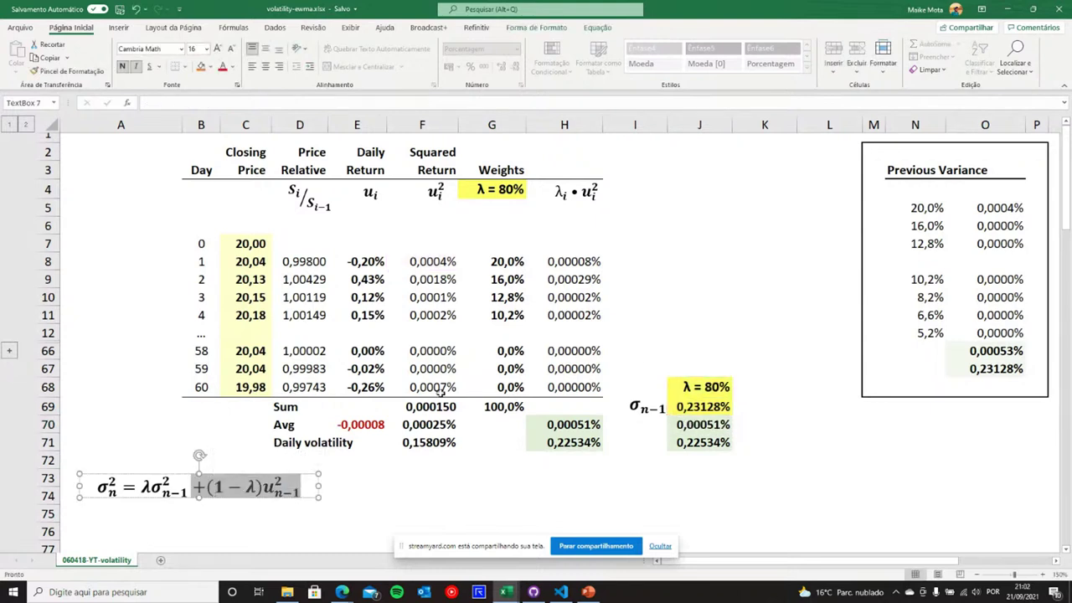
pyautogui.click(715, 425)
pyautogui.doubleClick(714, 424)
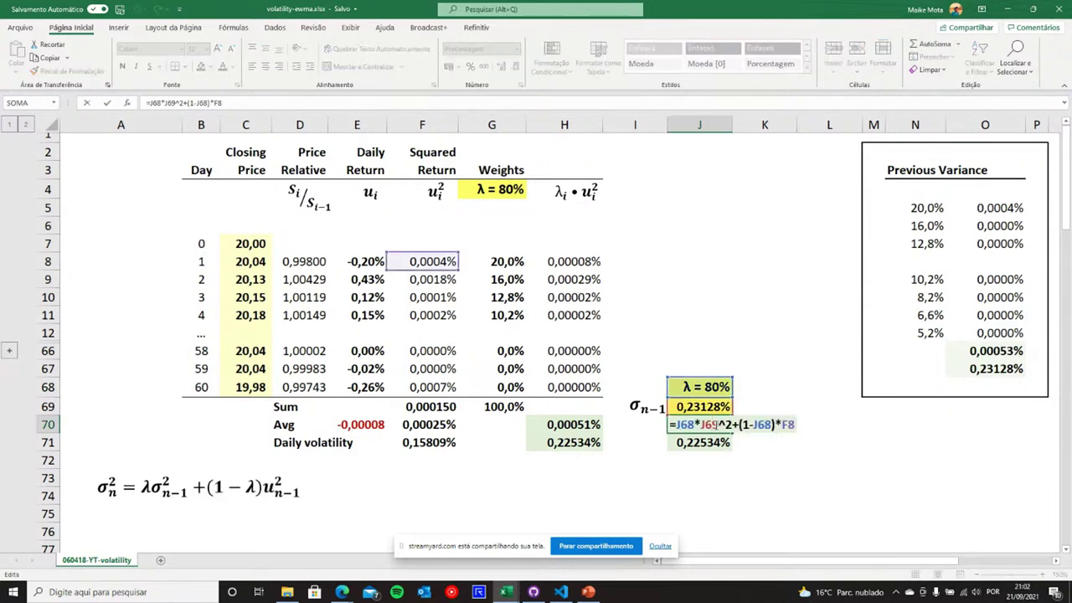
pyautogui.press('Escape')
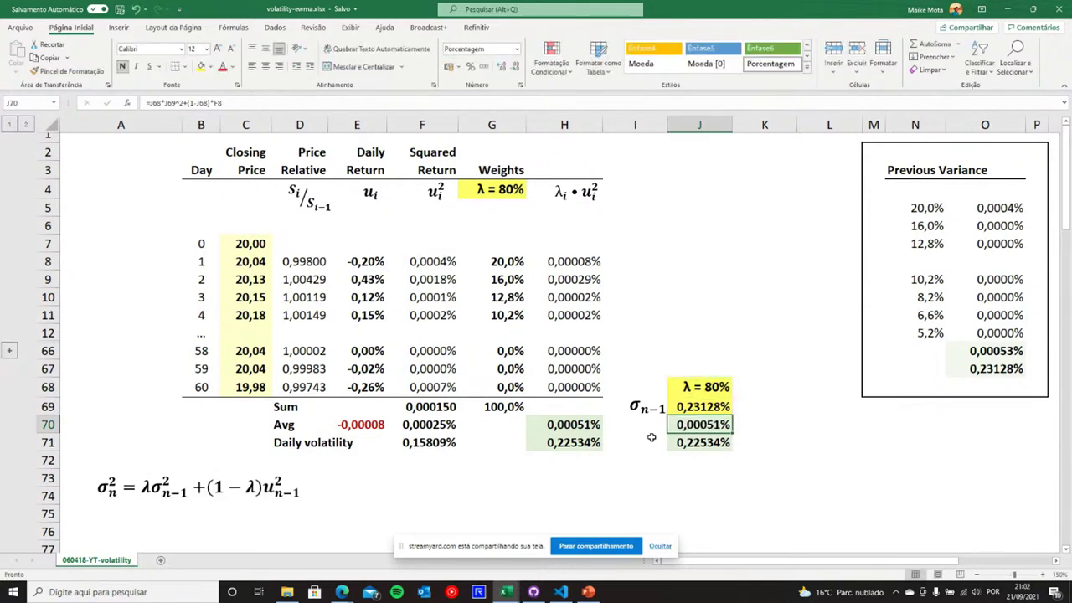
# Step: Compare the weighted sum formula in H70 with the recursive variance formula in J70
pyautogui.click(584, 428)
pyautogui.doubleClick(584, 428)
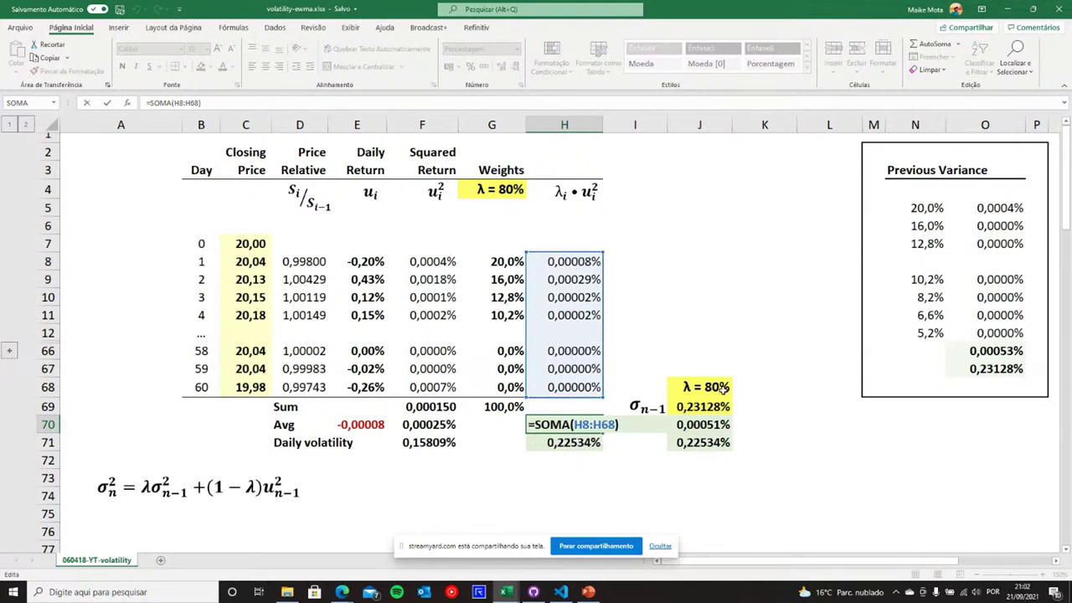
pyautogui.click(712, 425)
pyautogui.doubleClick(711, 424)
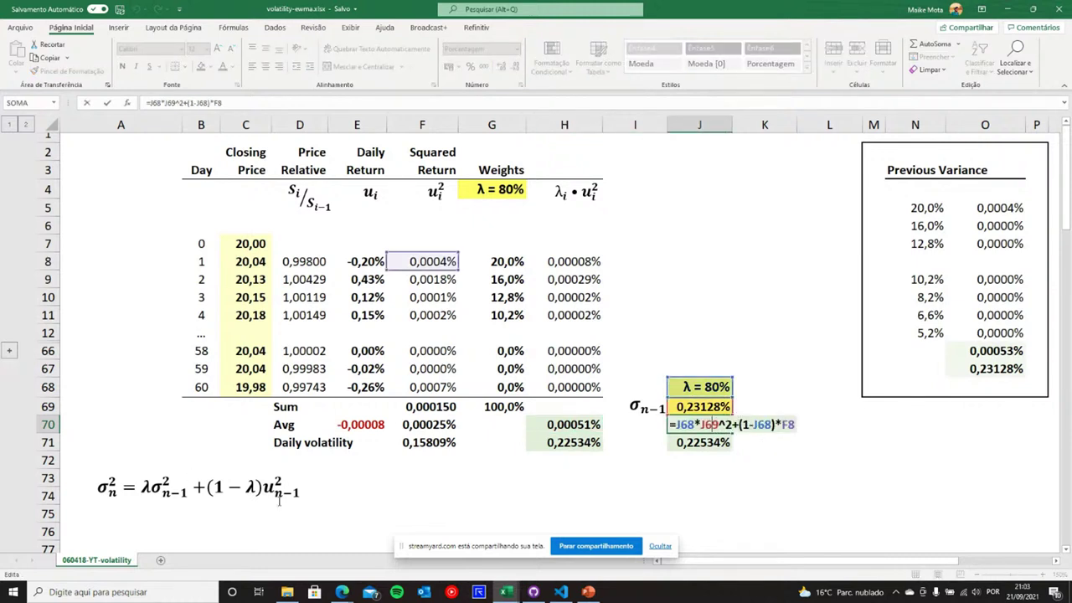
pyautogui.press('Return')
pyautogui.click(714, 425)
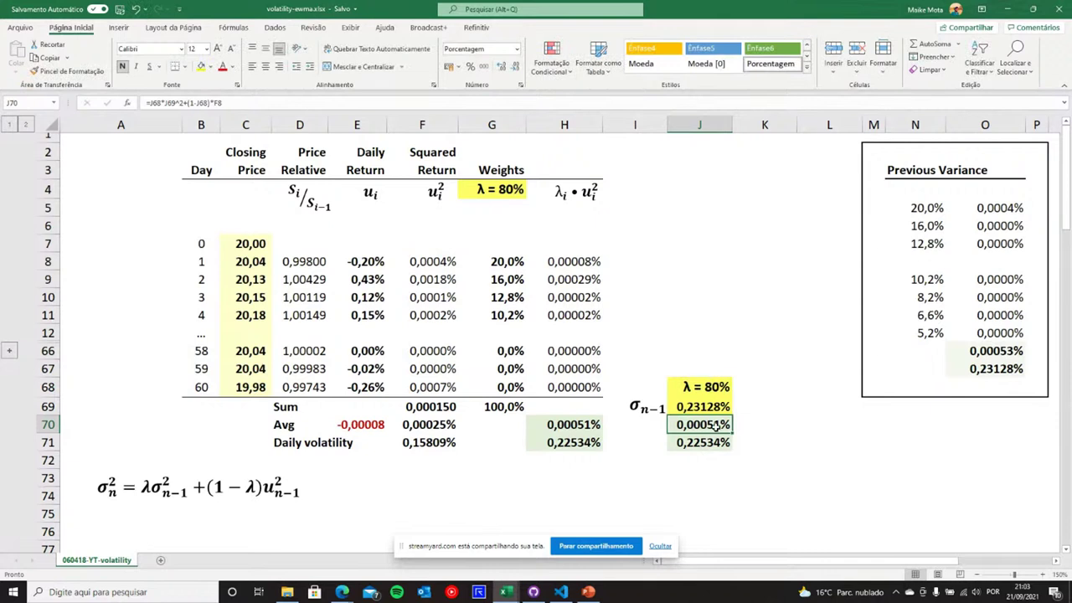
pyautogui.doubleClick(716, 426)
pyautogui.press('Escape')
# Step: Compare the daily volatility formulas in J71 and H71, each taking the square root of its variance
pyautogui.click(590, 432)
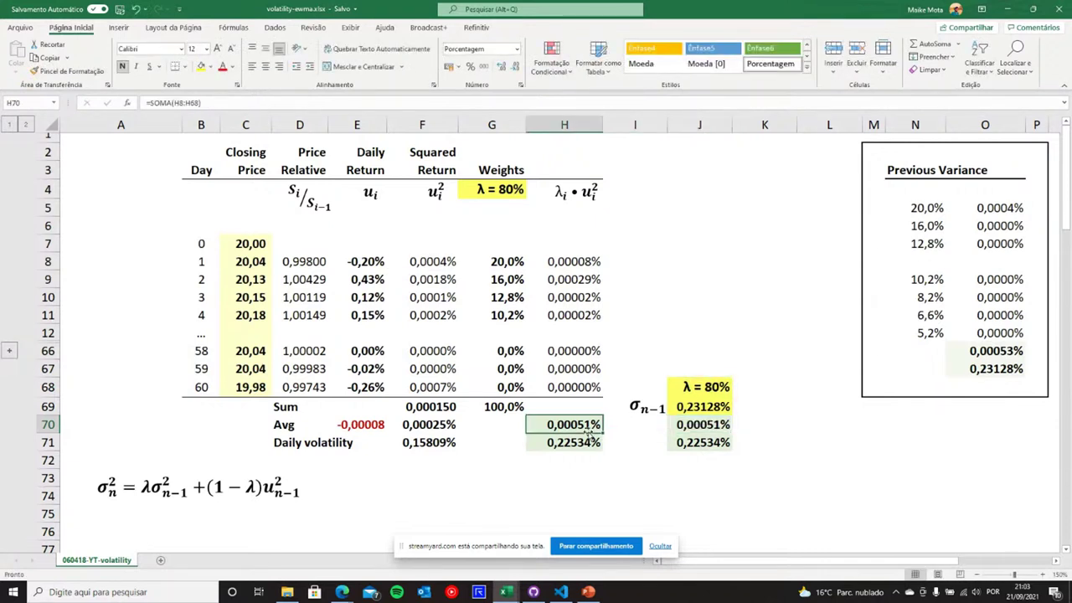
pyautogui.click(711, 444)
pyautogui.write('=RAIZ(J70)')
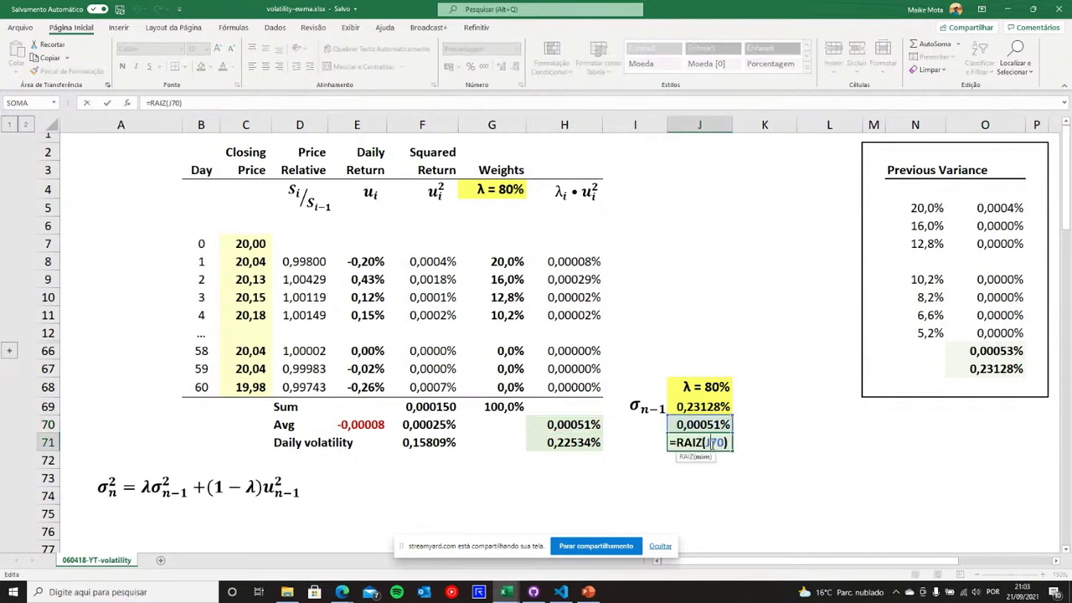
pyautogui.hotkey('ctrl', 'Return')
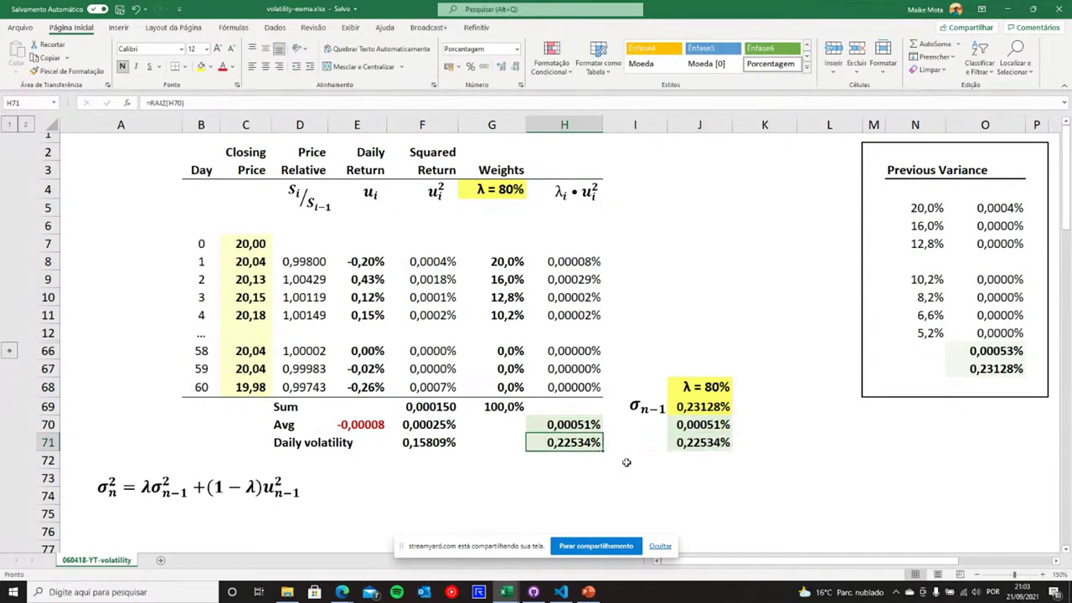
pyautogui.doubleClick(573, 442)
pyautogui.click(867, 439)
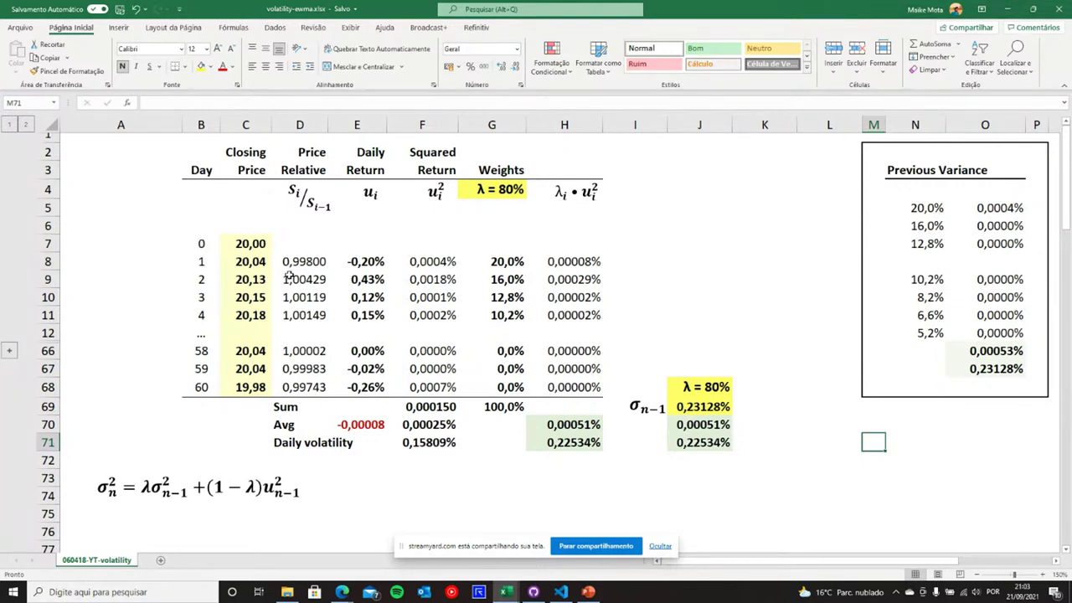
# Step: Set the day 1 closing price in C8 to 22,05
pyautogui.click(253, 262)
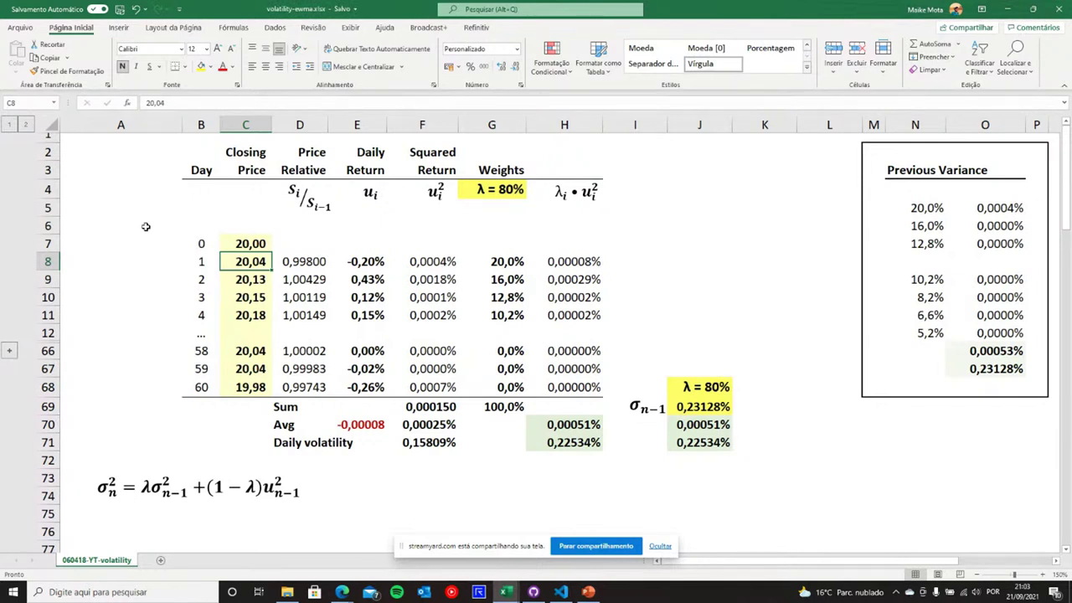
pyautogui.write('23')
pyautogui.press('BackSpace')
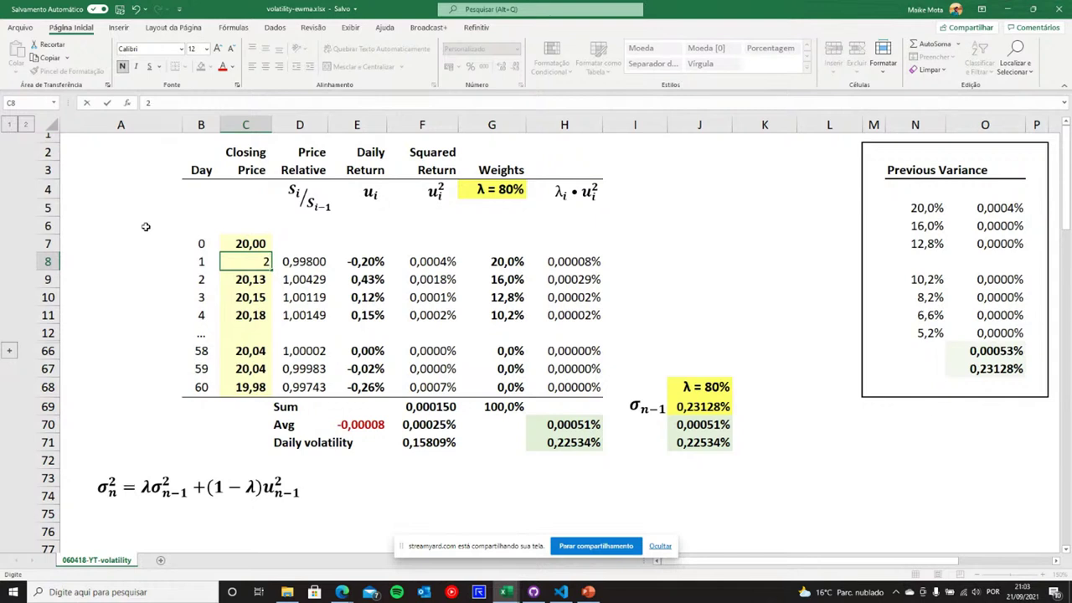
pyautogui.write('2,05')
pyautogui.press('Return')
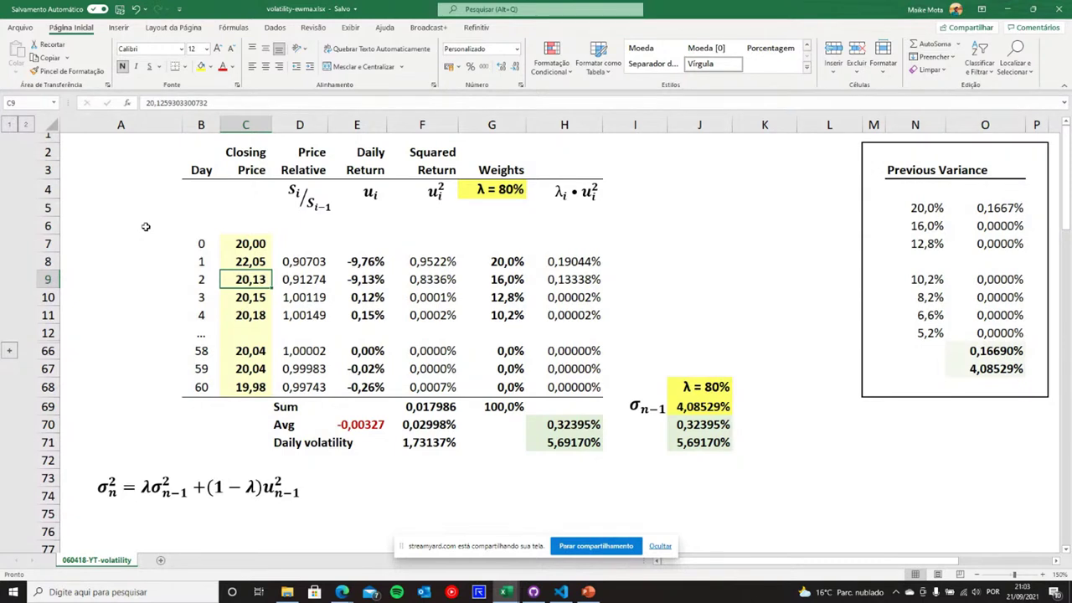
# Step: Set the weights' lambda in G4 to 94%
pyautogui.doubleClick(509, 189)
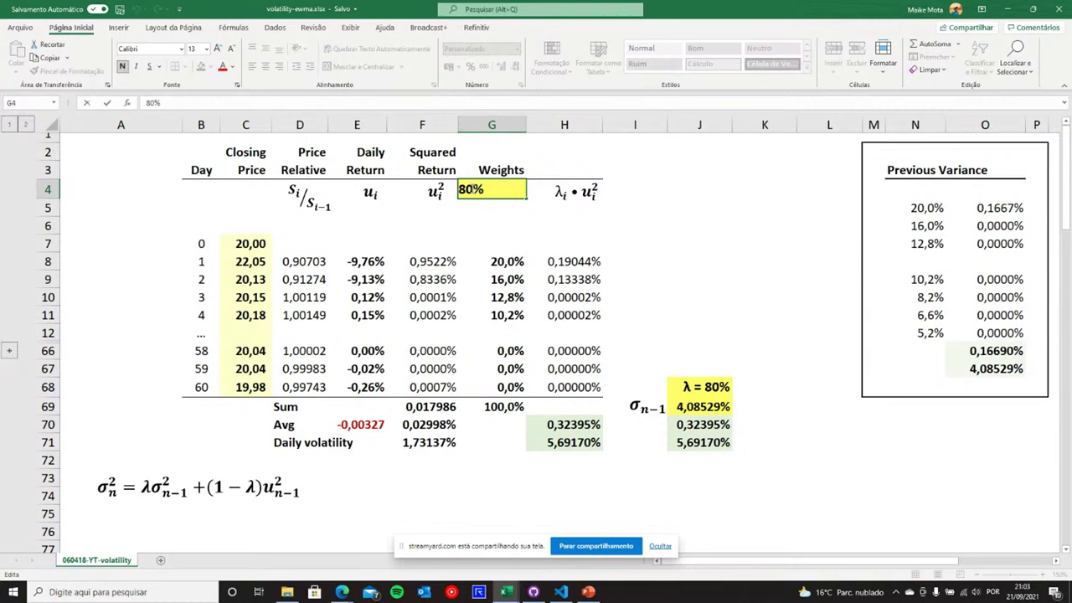
pyautogui.doubleClick(463, 189)
pyautogui.write('94')
pyautogui.press('Return')
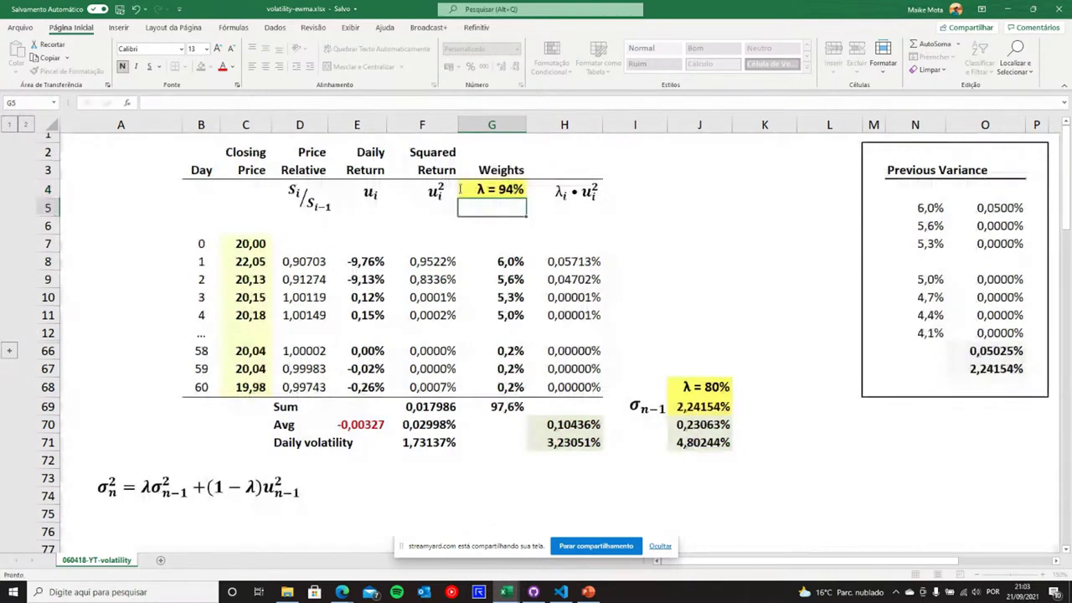
pyautogui.click(729, 323)
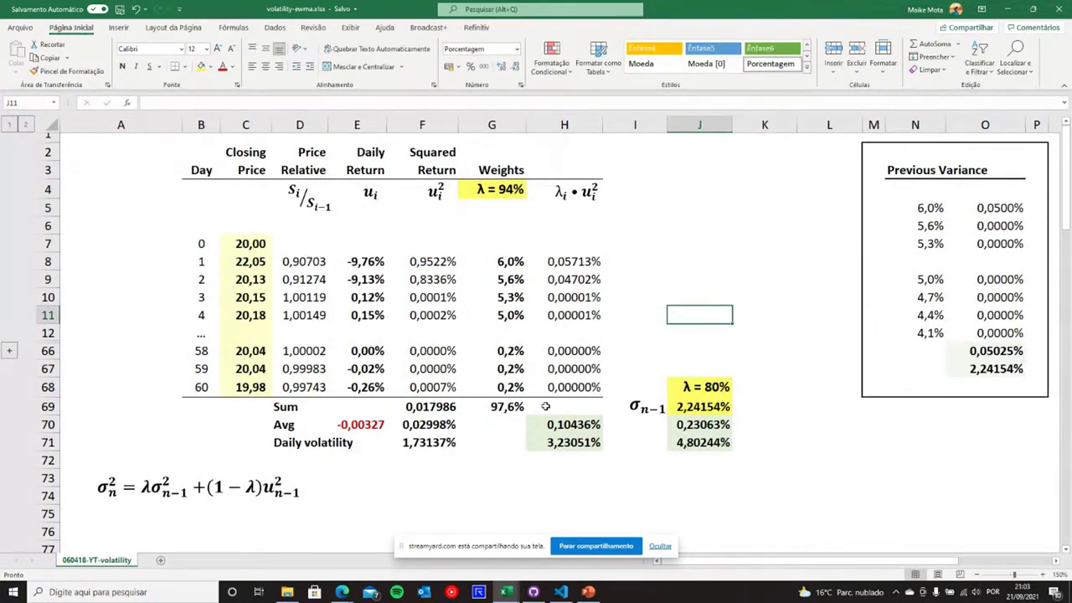
# Step: Compare the equally weighted daily volatility in F71 with the EWMA volatility in H71 for the changed day 1 price
pyautogui.click(429, 438)
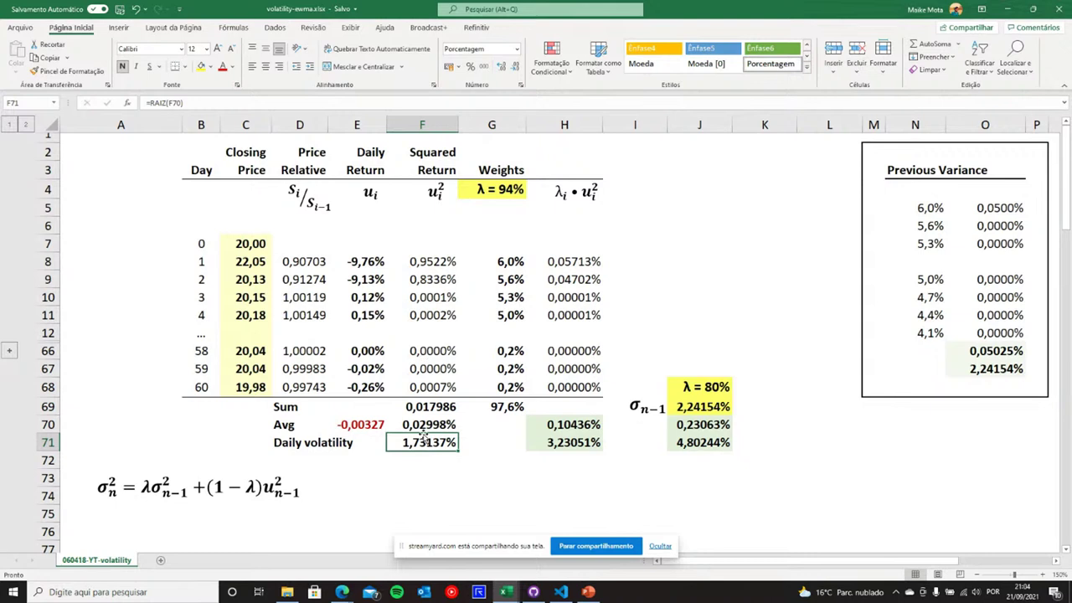
pyautogui.click(254, 268)
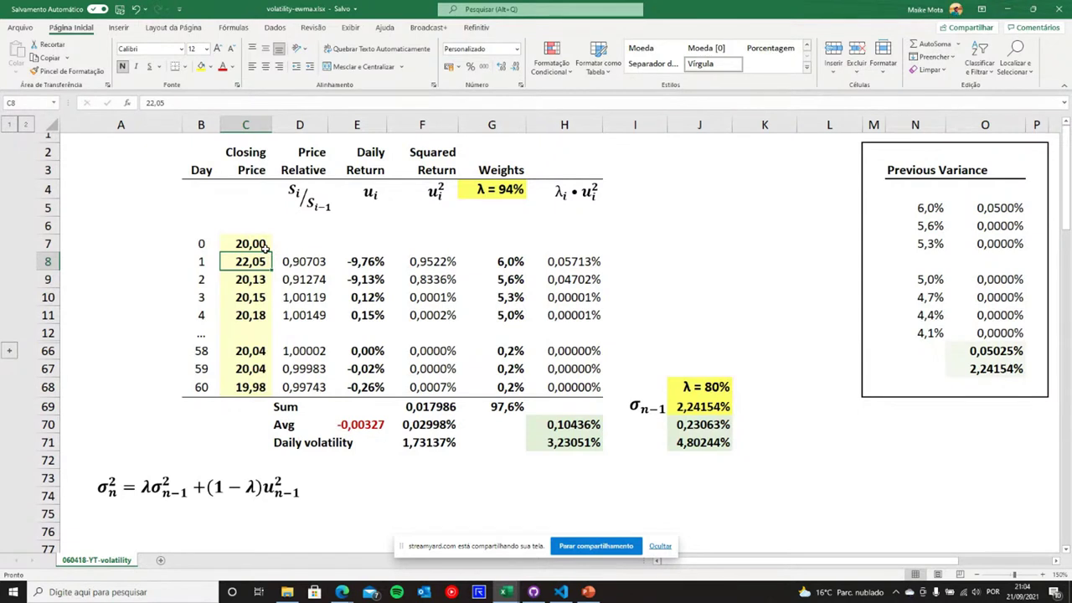
pyautogui.click(580, 442)
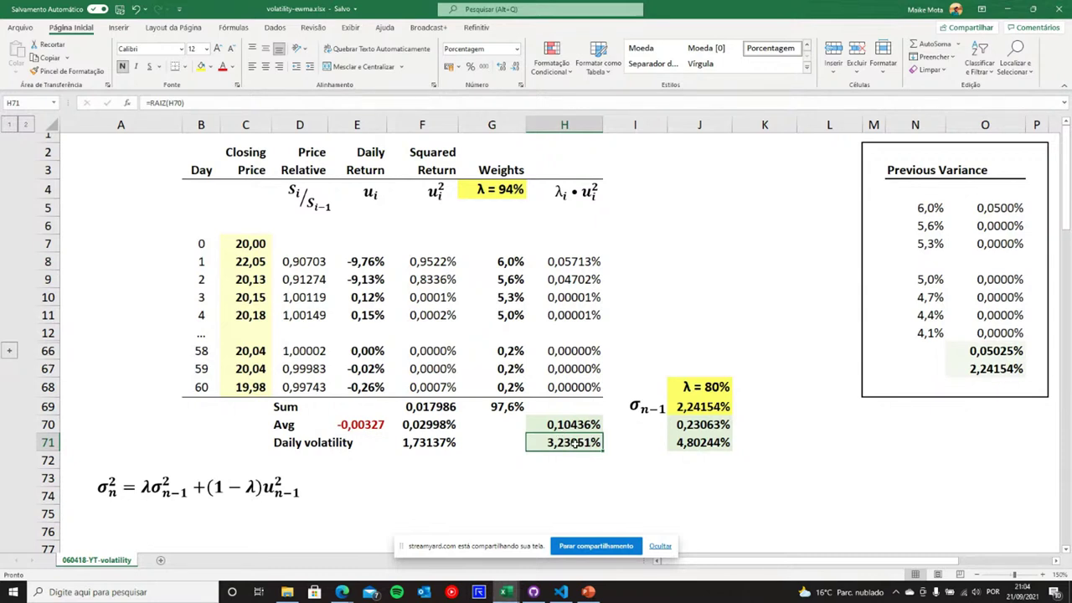
pyautogui.press('Left')
pyautogui.press('Left')
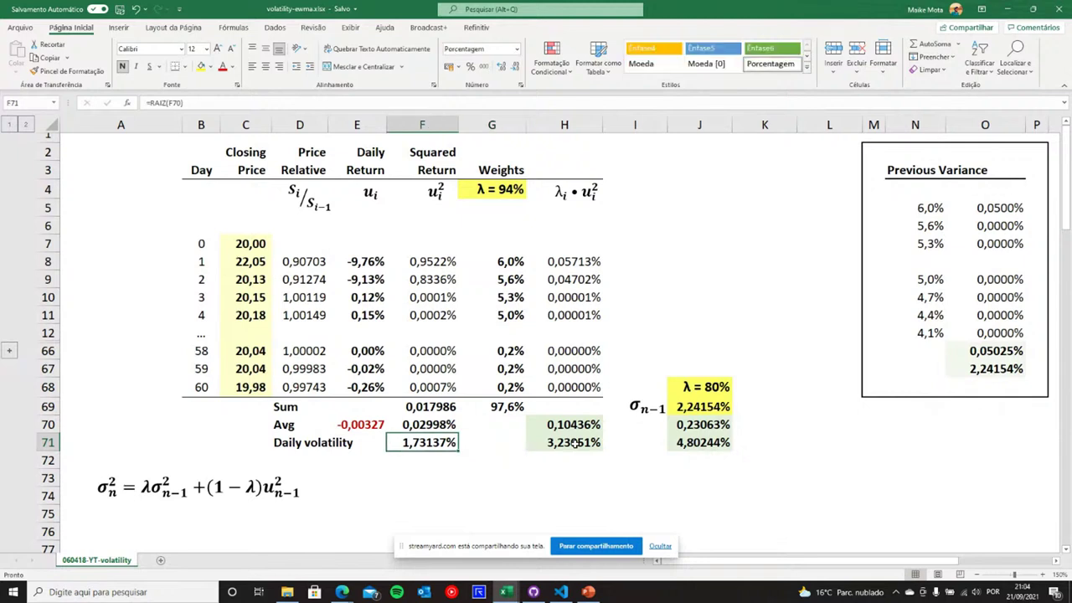
pyautogui.press('Right')
pyautogui.press('Right')
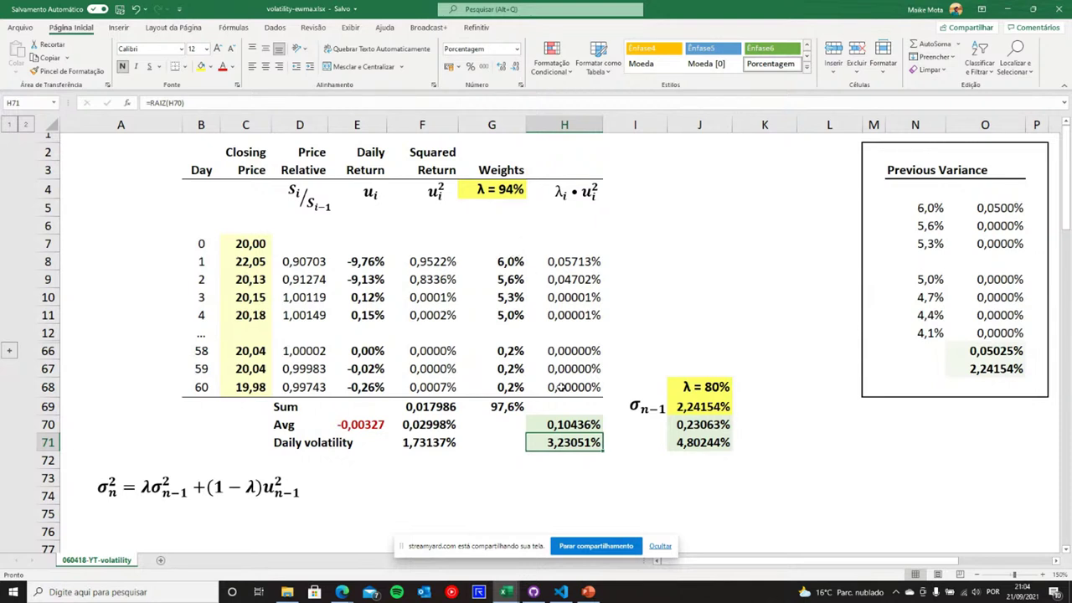
# Step: Set the day 1 closing price in C8 to 20,04
pyautogui.click(250, 262)
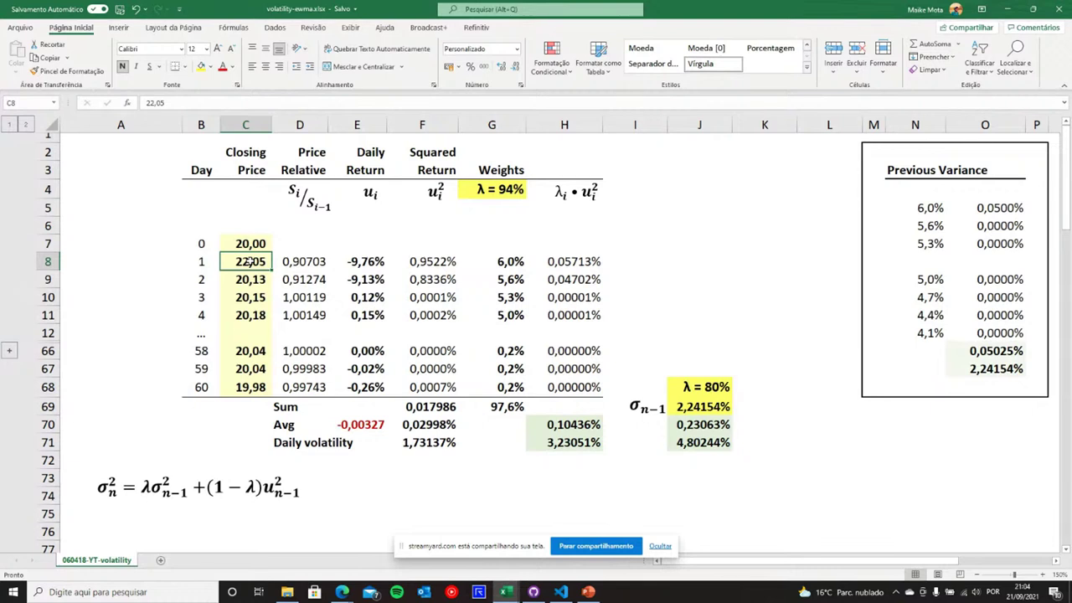
pyautogui.write('20')
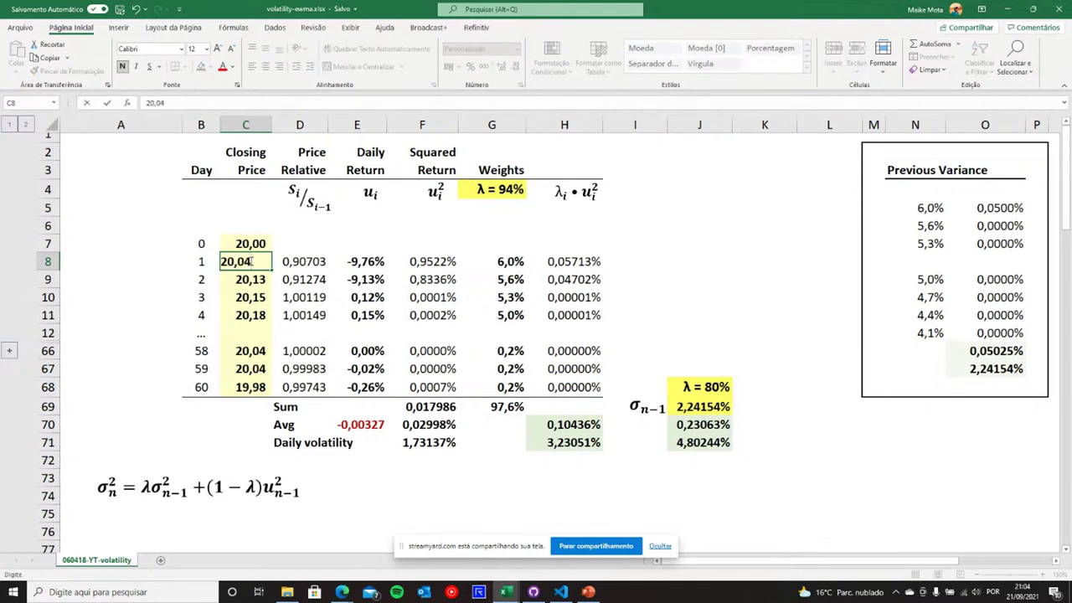
pyautogui.press('Return')
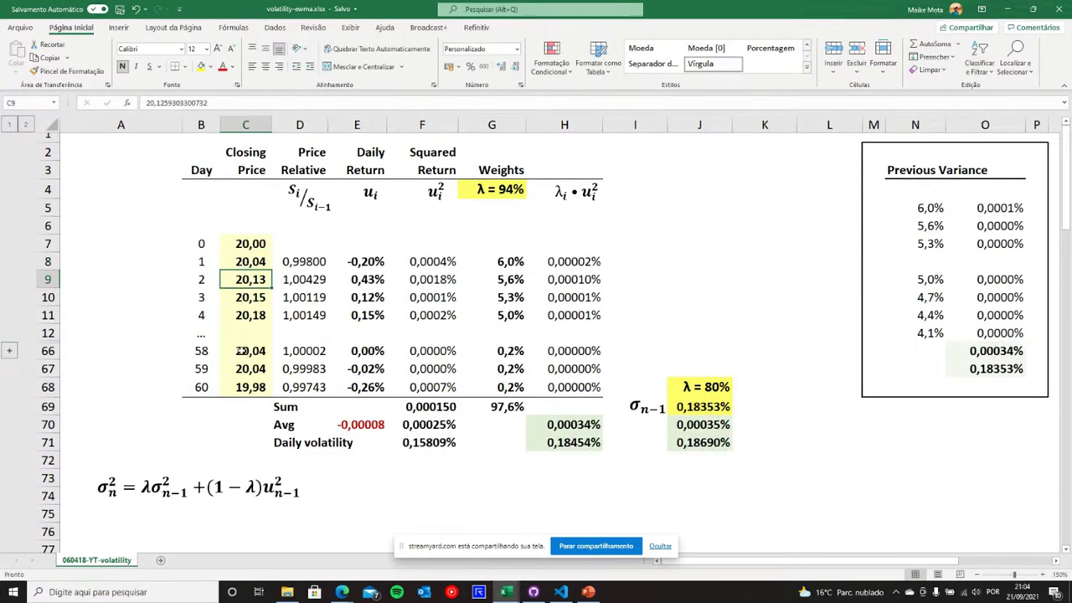
# Step: Expand the collapsed day rows and set the day 37 closing price in C45 to 23
pyautogui.click(9, 350)
pyautogui.scroll(-18, 374, 390)
pyautogui.scroll(5, 375, 390)
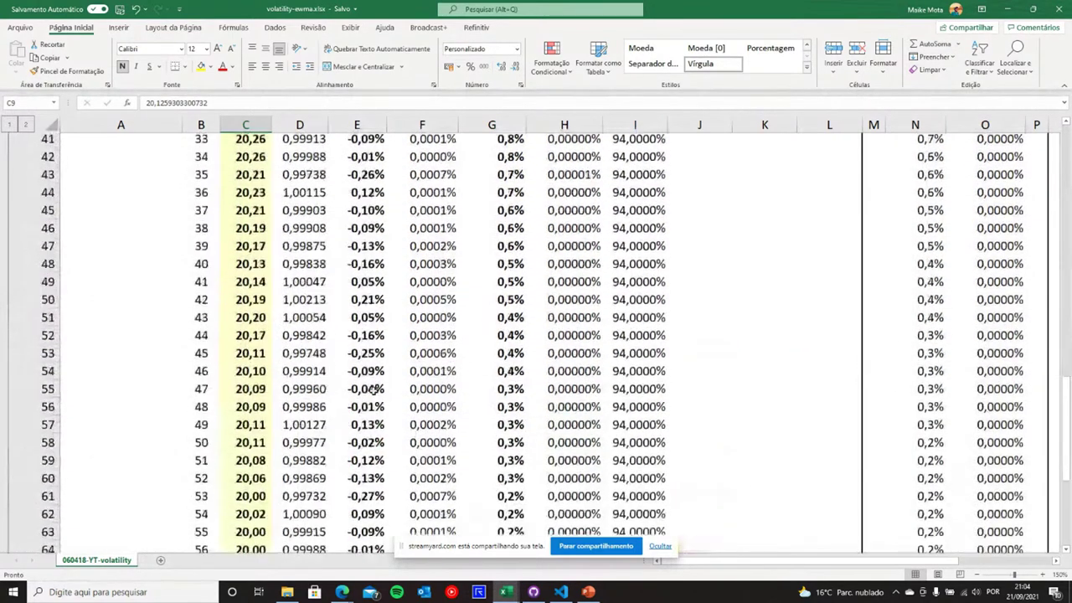
pyautogui.click(242, 212)
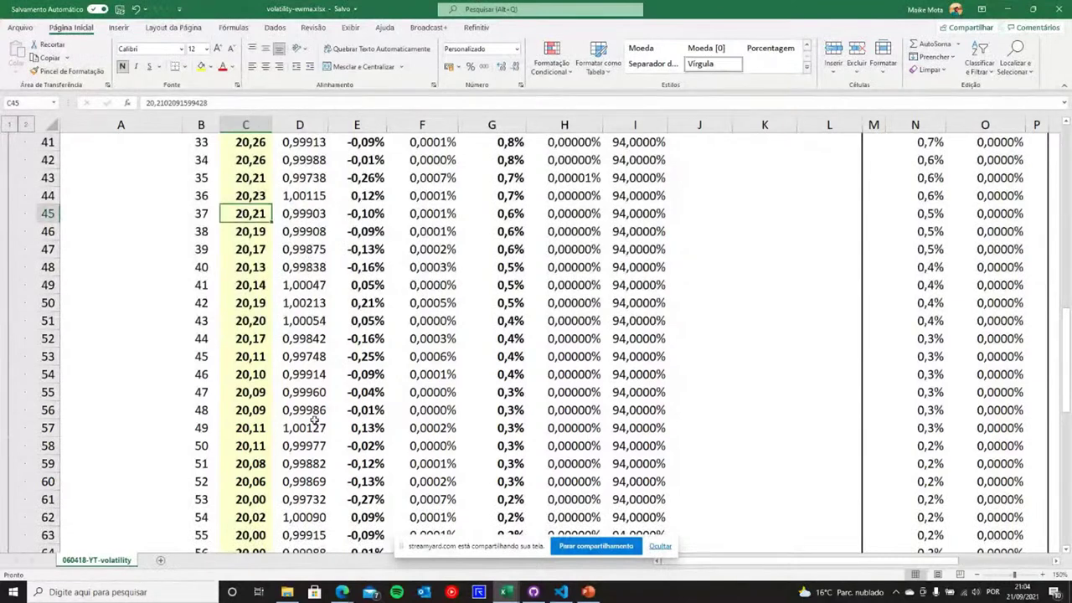
pyautogui.write('23')
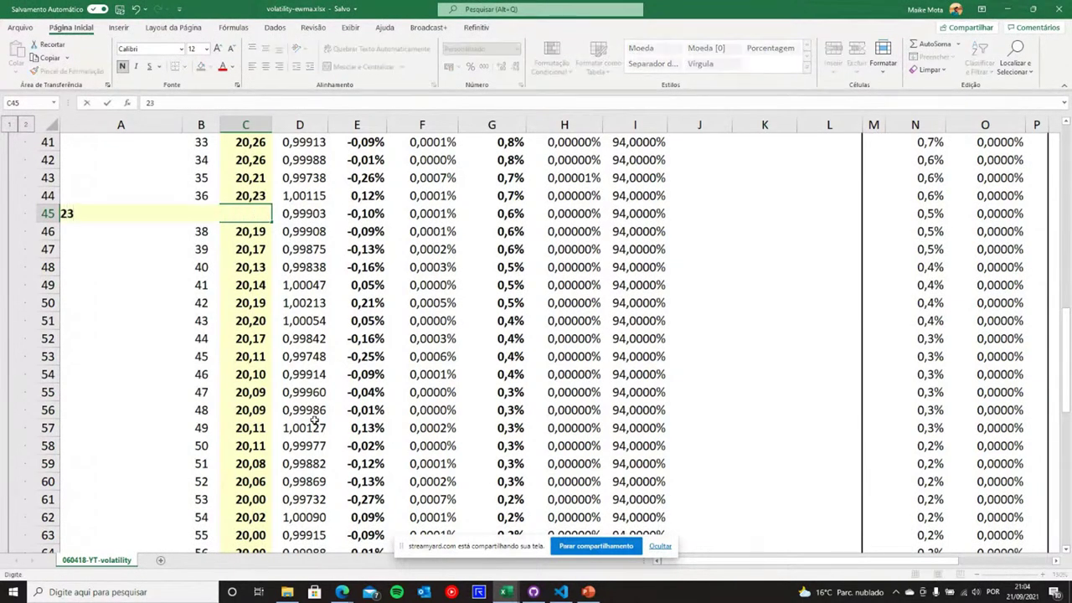
pyautogui.press('Return')
# Step: Compare the equally weighted daily volatility in F71 with the EWMA volatility in H71 for the day 37 price shock
pyautogui.scroll(-4, 647, 468)
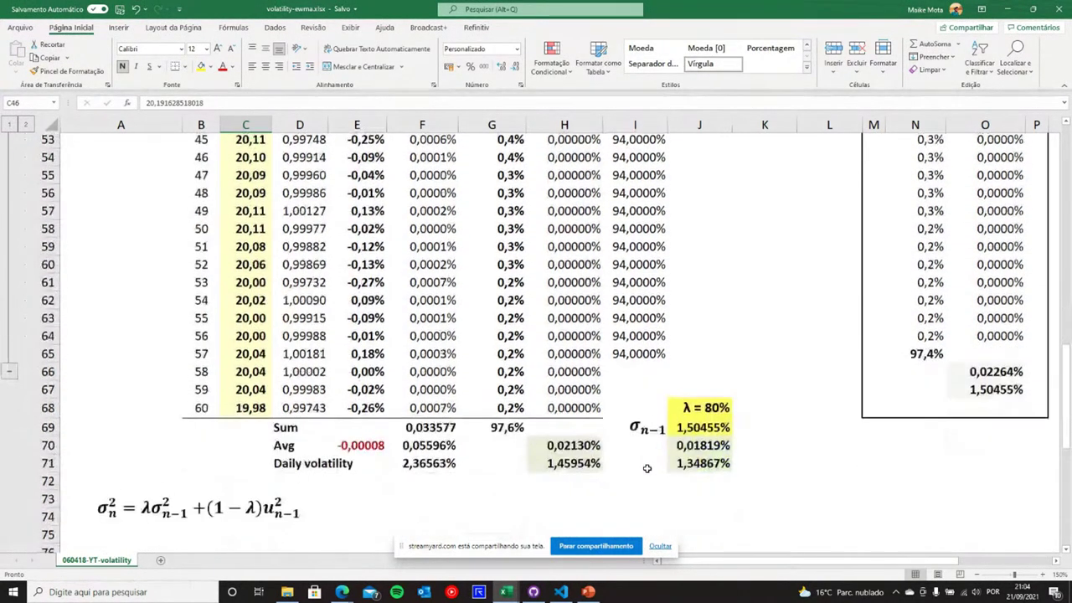
pyautogui.scroll(-1, 646, 470)
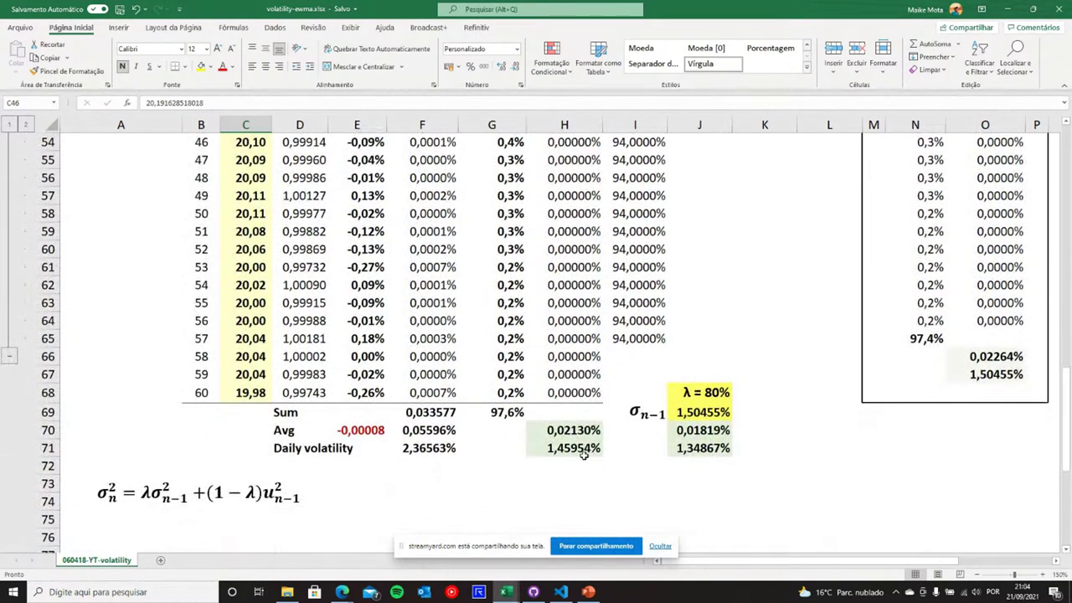
pyautogui.click(431, 448)
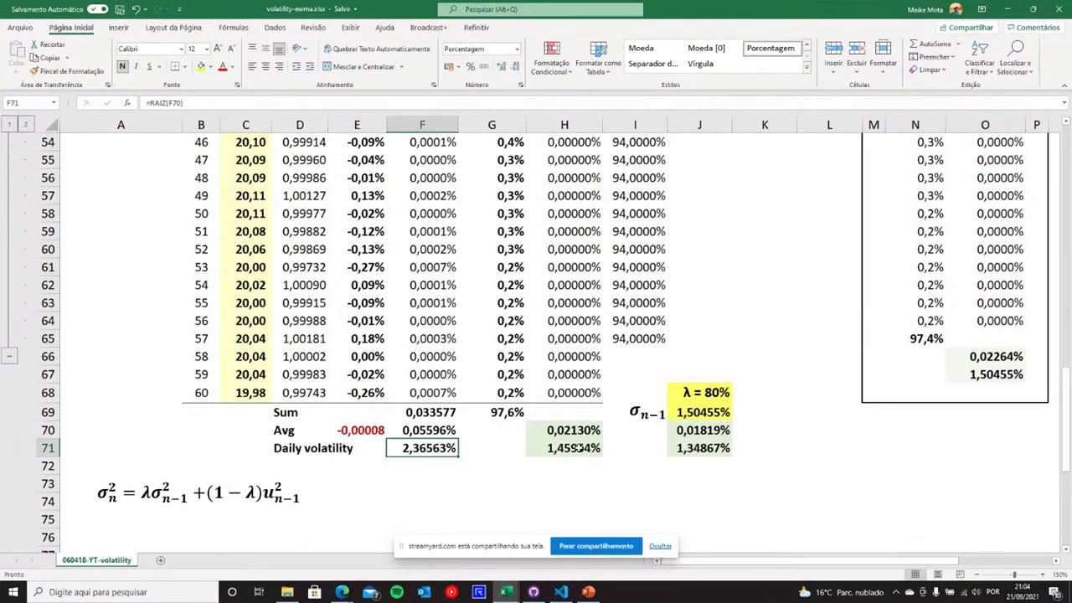
pyautogui.moveTo(578, 448); pyautogui.dragTo(563, 470)
pyautogui.click(562, 470)
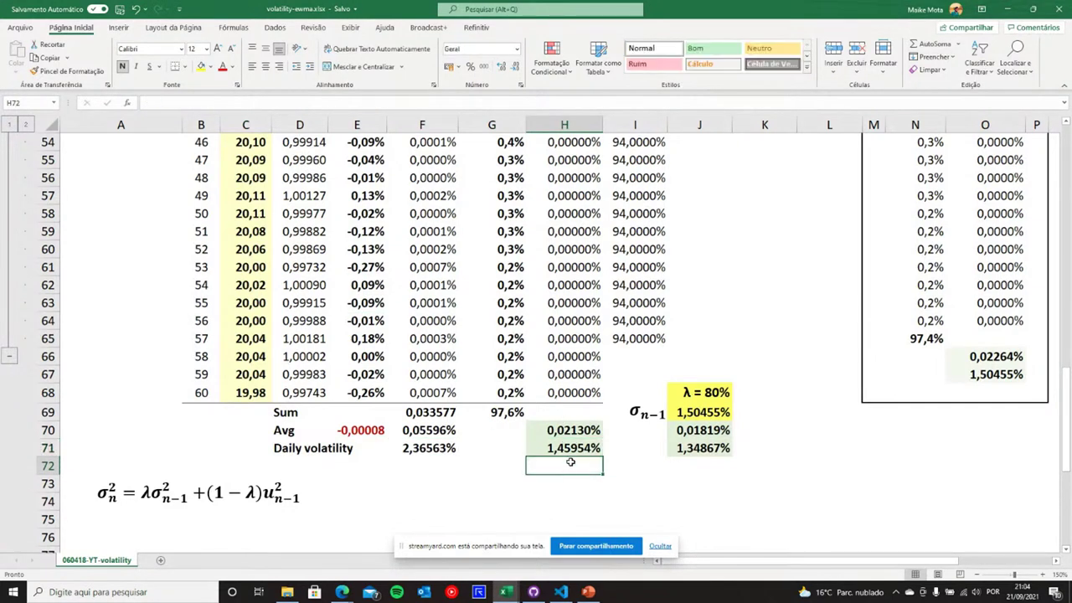
pyautogui.click(427, 450)
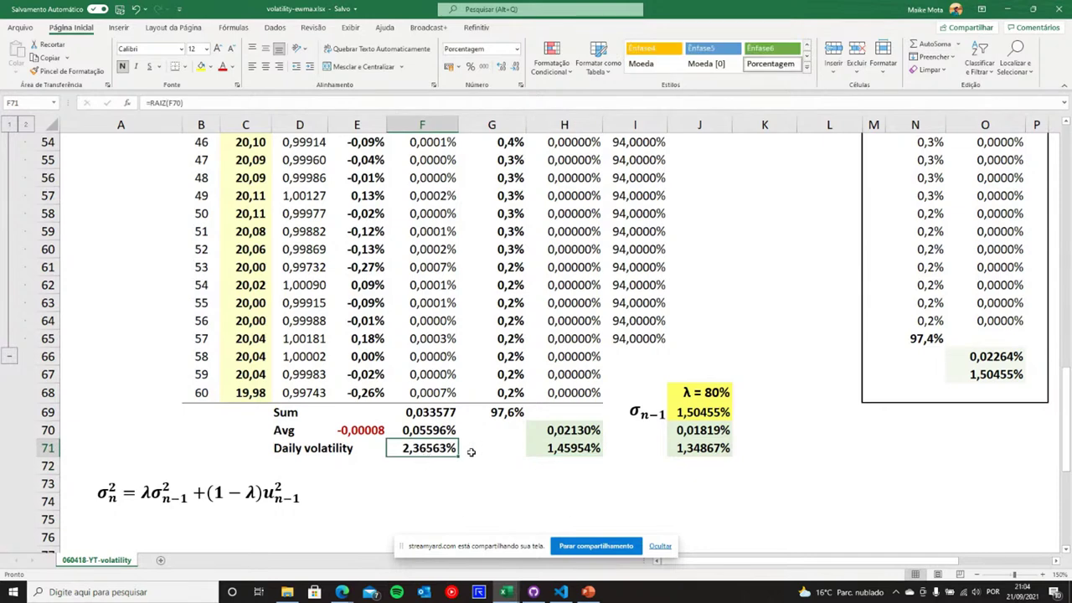
# Step: Examine the shocked day 37 price in C45 against the weights of recent and older days and the daily volatility results
pyautogui.scroll(8, 471, 452)
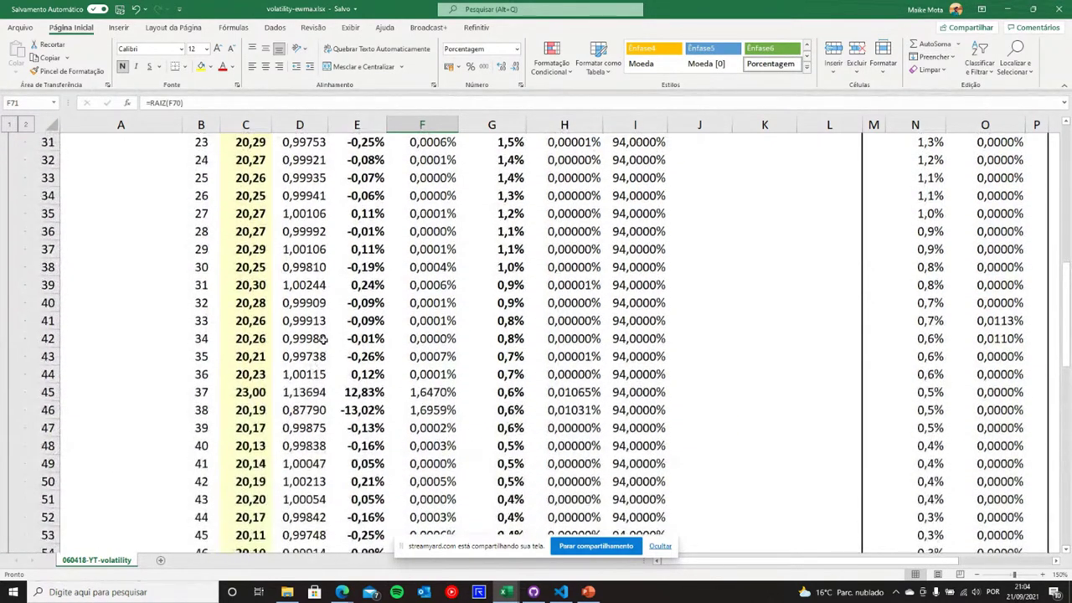
pyautogui.click(243, 392)
pyautogui.scroll(3, 216, 266)
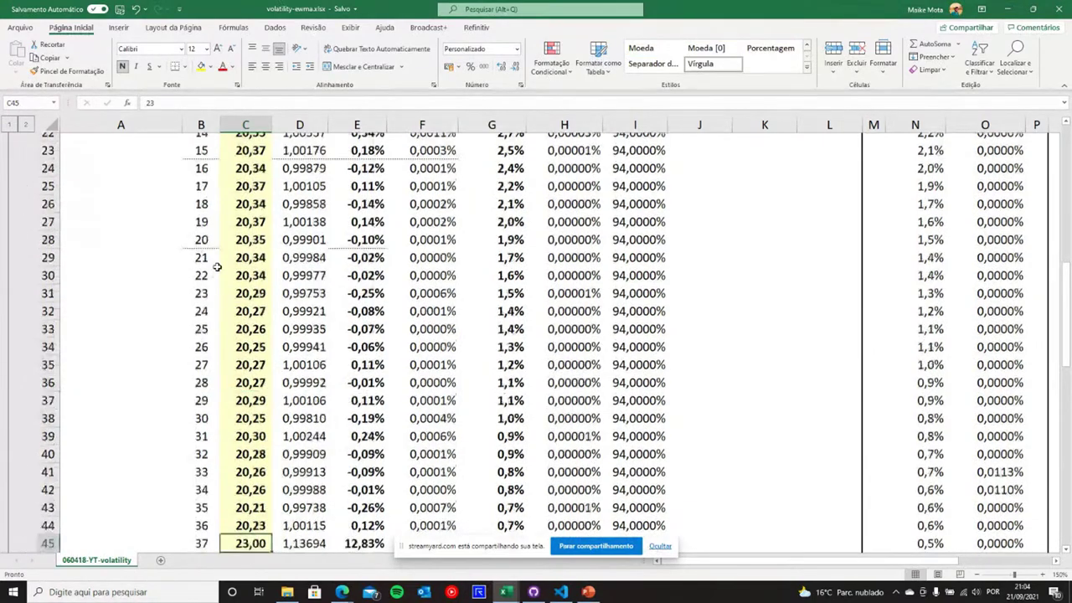
pyautogui.scroll(5, 216, 266)
pyautogui.scroll(-7, 216, 267)
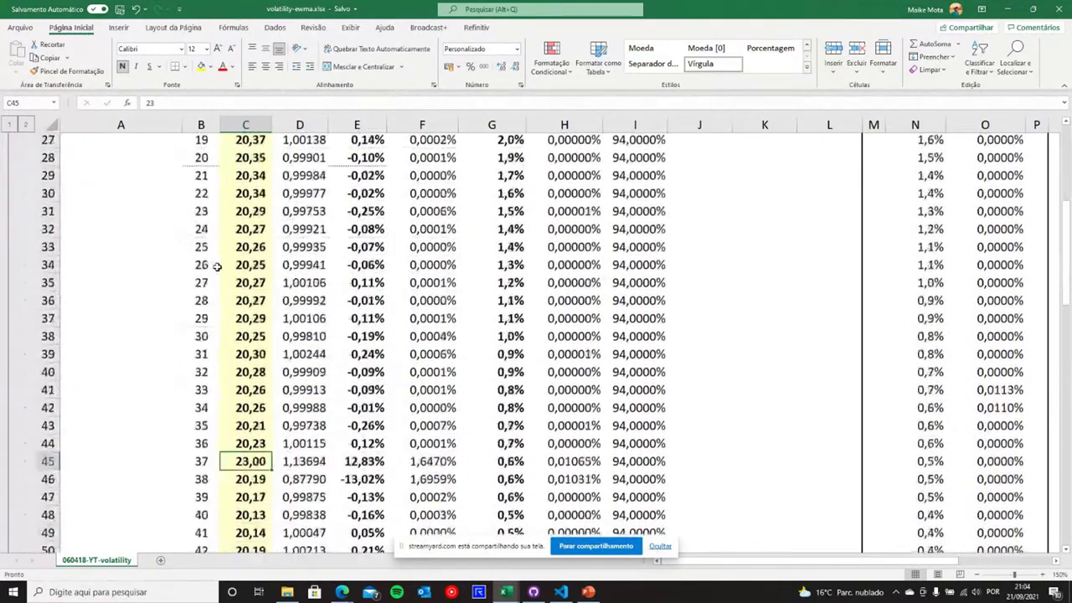
pyautogui.scroll(-8, 216, 266)
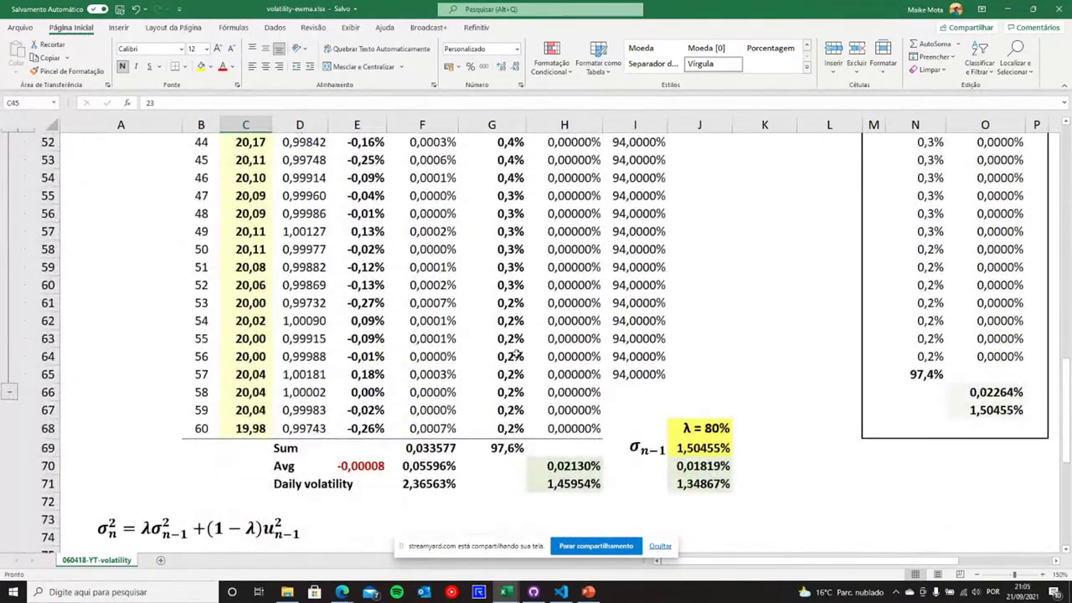
pyautogui.scroll(14, 517, 355)
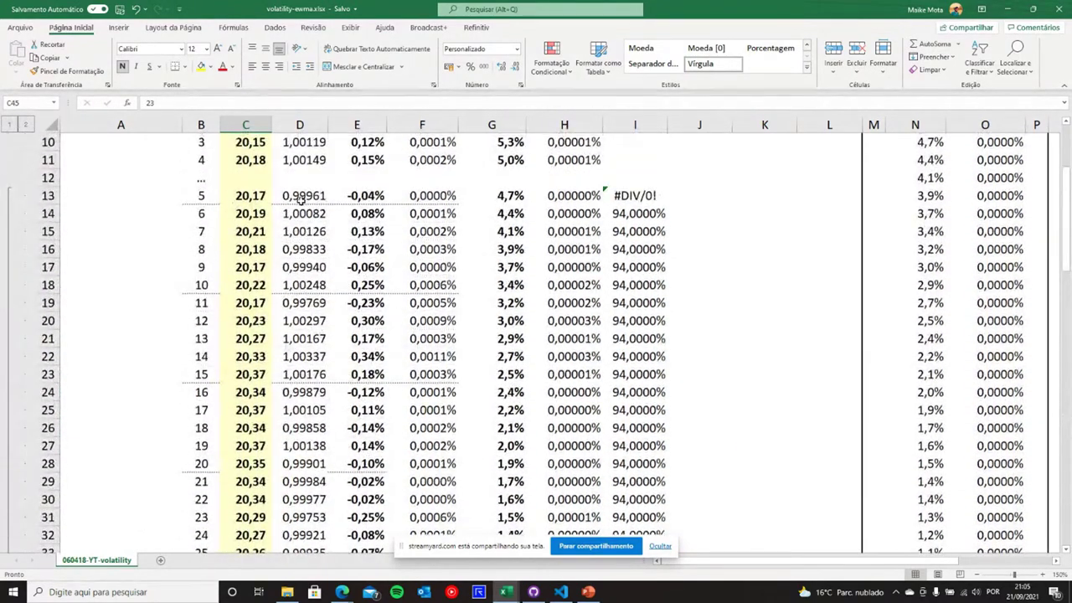
pyautogui.scroll(2, 272, 255)
pyautogui.scroll(-15, 262, 451)
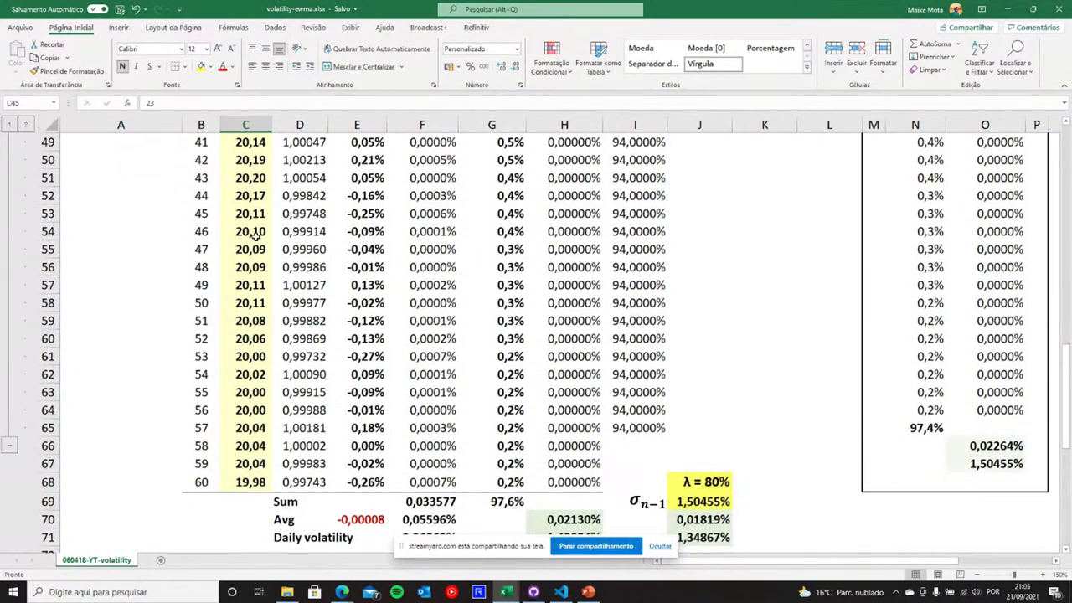
pyautogui.scroll(2, 256, 226)
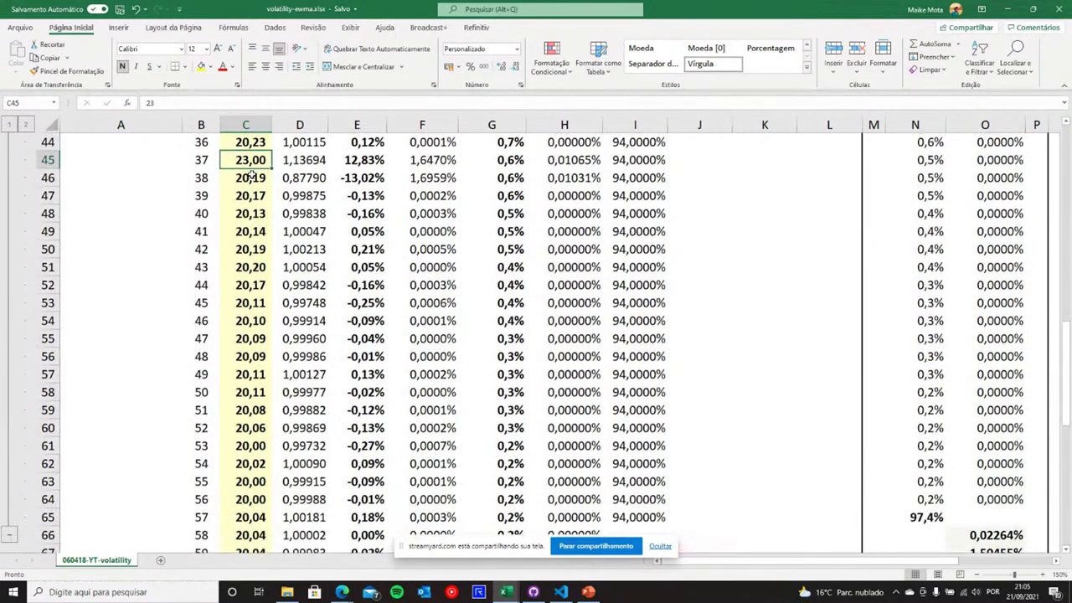
# Step: Undo the day 37 closing price change and collapse the grouped day rows again
pyautogui.write('20,')
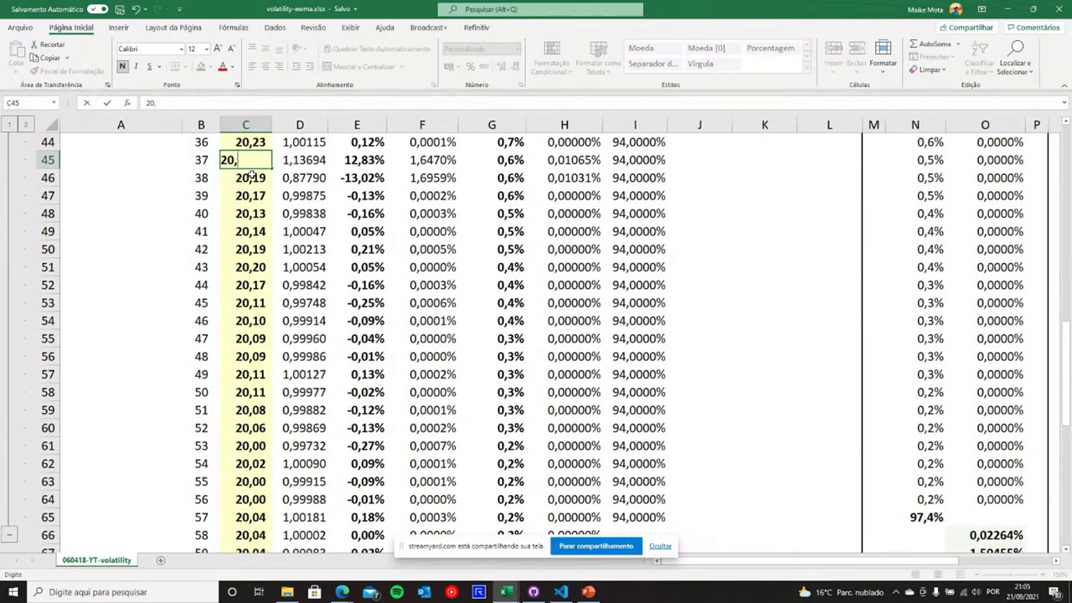
pyautogui.press('Escape')
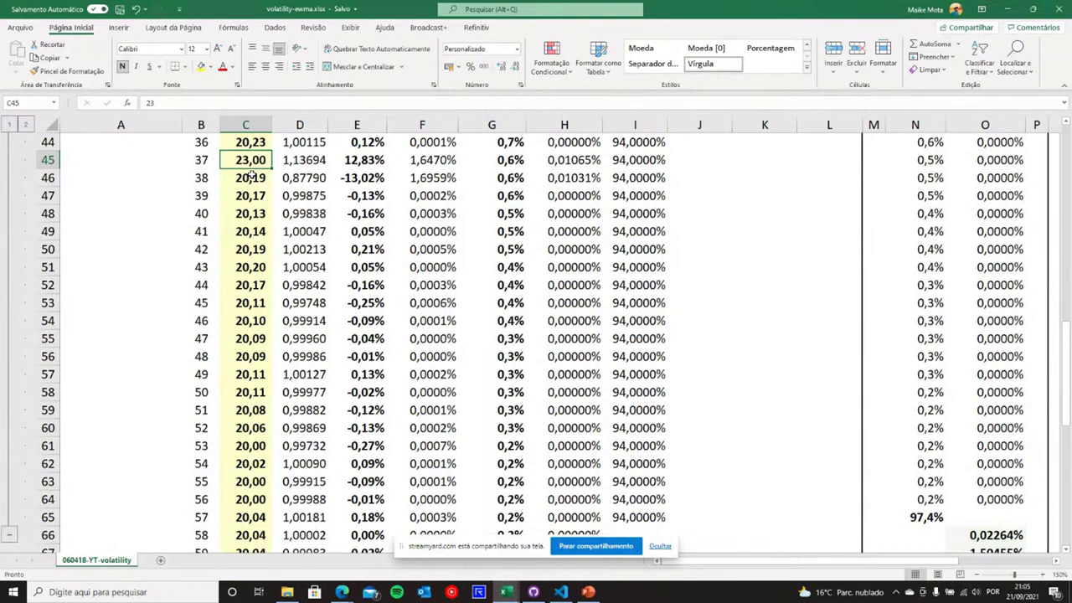
pyautogui.hotkey('ctrl', 'z')
pyautogui.click(11, 202)
pyautogui.scroll(3, 546, 320)
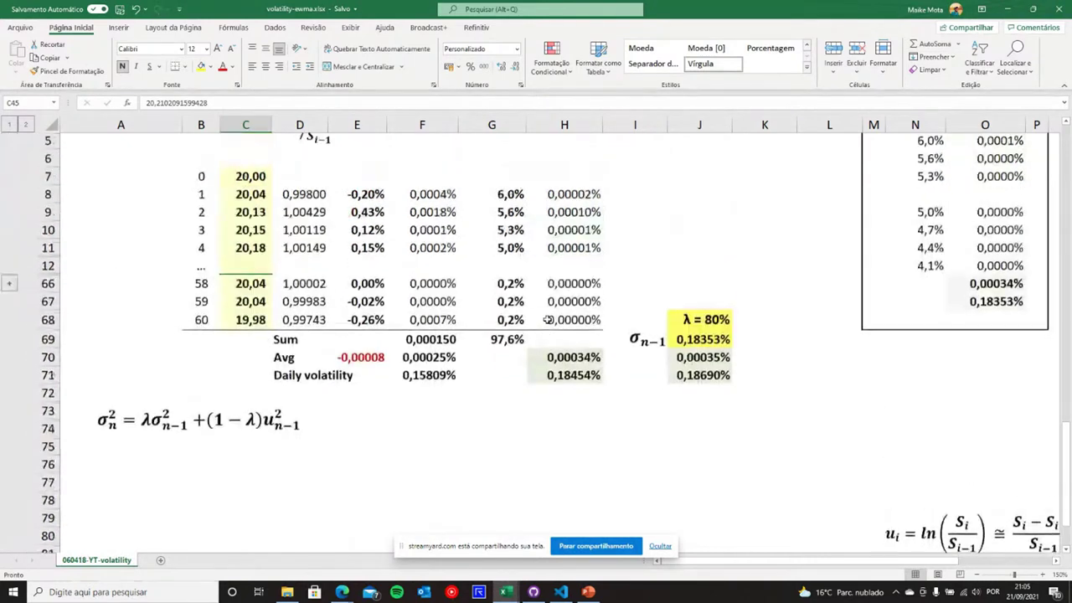
# Step: Set the weights' lambda in G4 to 80%
pyautogui.scroll(2, 546, 320)
pyautogui.click(695, 281)
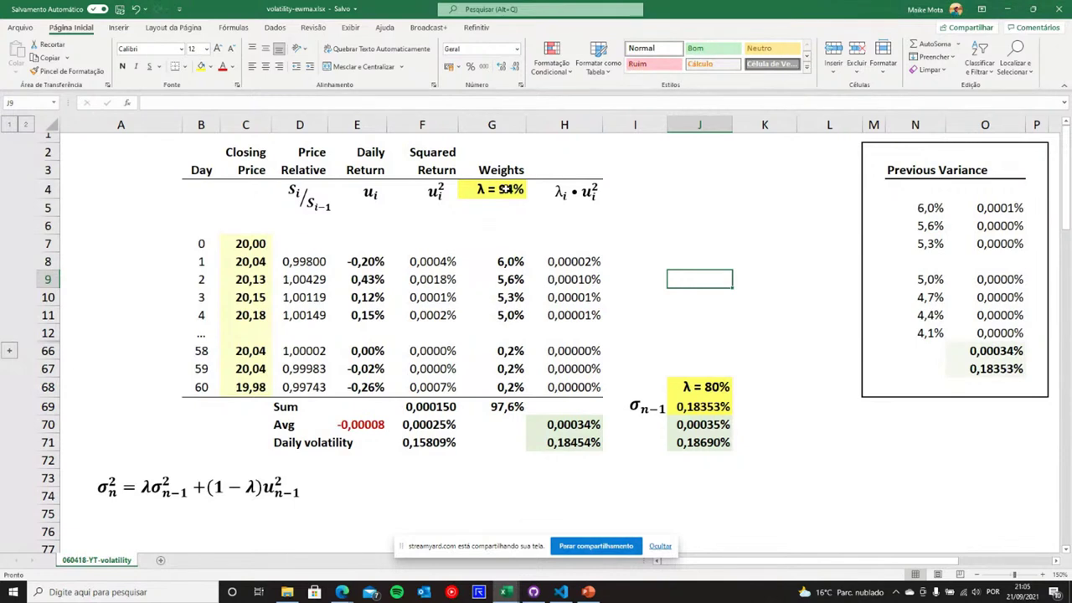
pyautogui.click(507, 190)
pyautogui.doubleClick(506, 190)
pyautogui.write('80%')
pyautogui.press('Return')
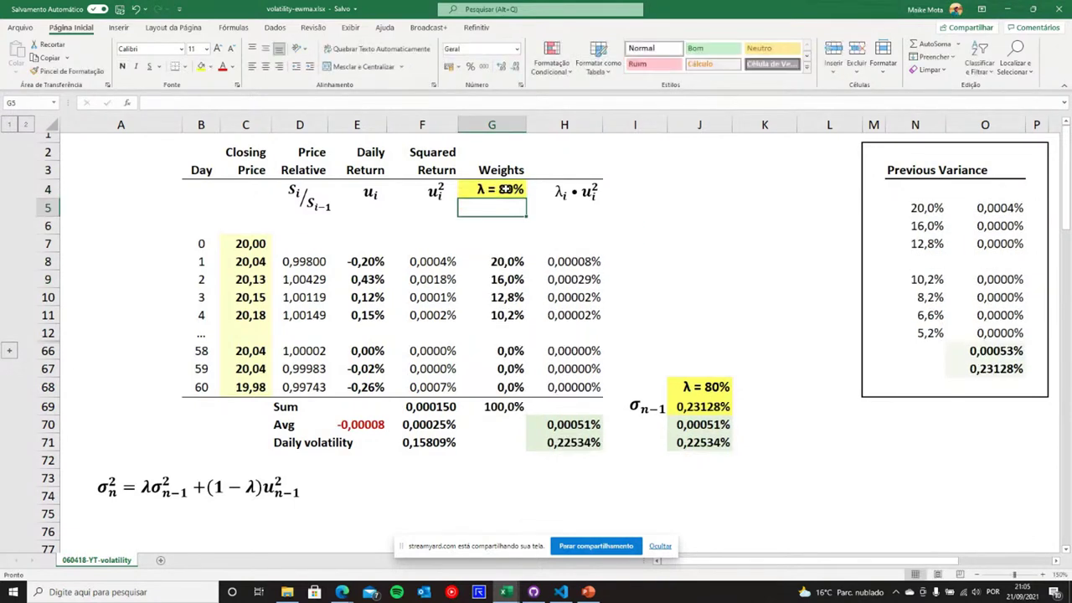
pyautogui.click(679, 247)
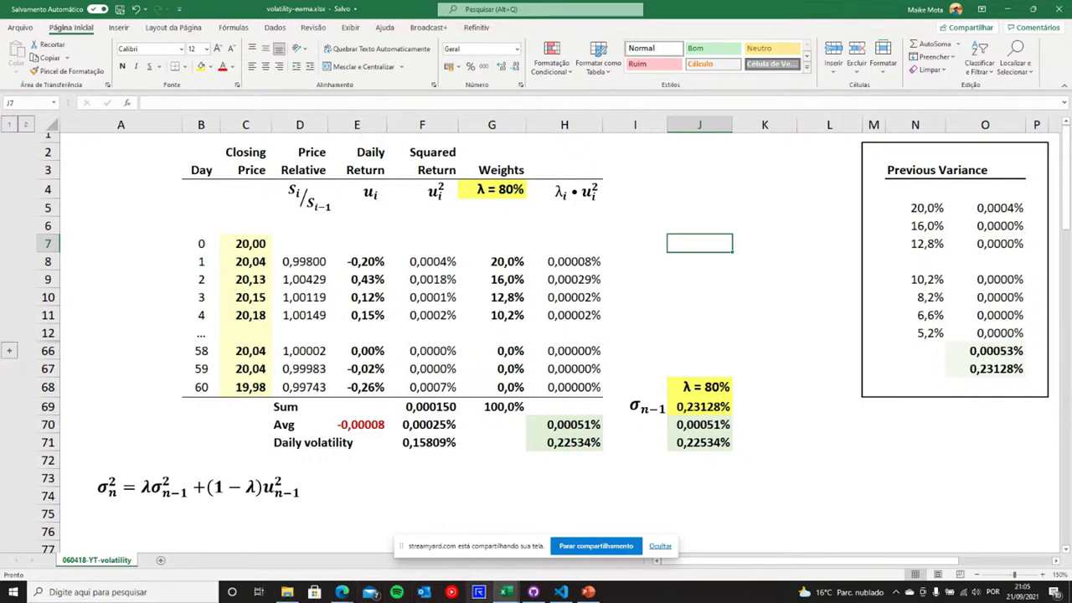
# Step: Switch to the volatility-garch_compar.xlsx workbook and open its comp sheet
pyautogui.moveTo(500, 596)
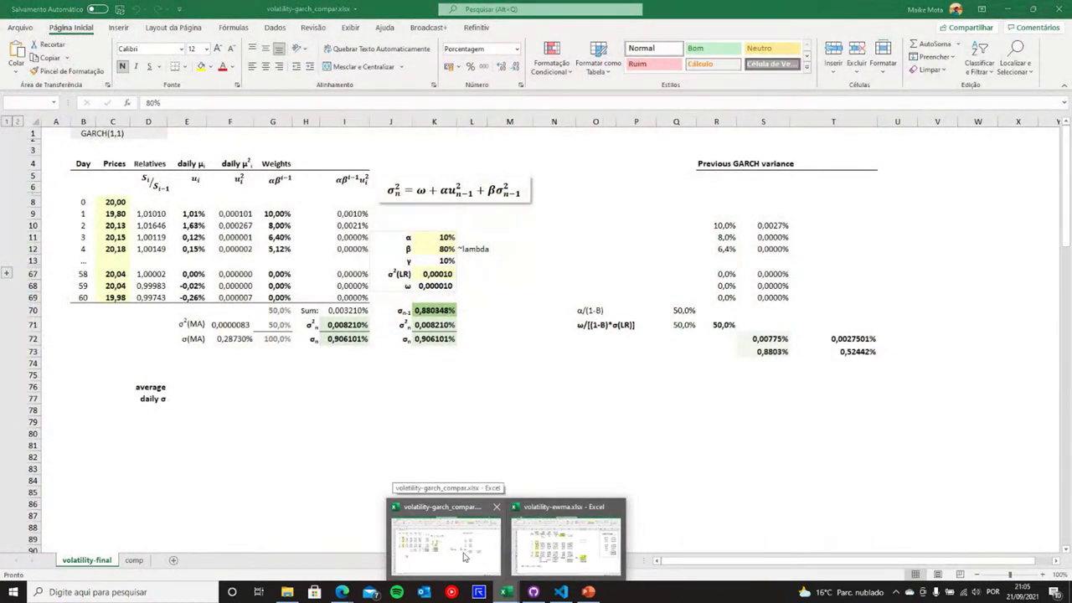
pyautogui.click(465, 557)
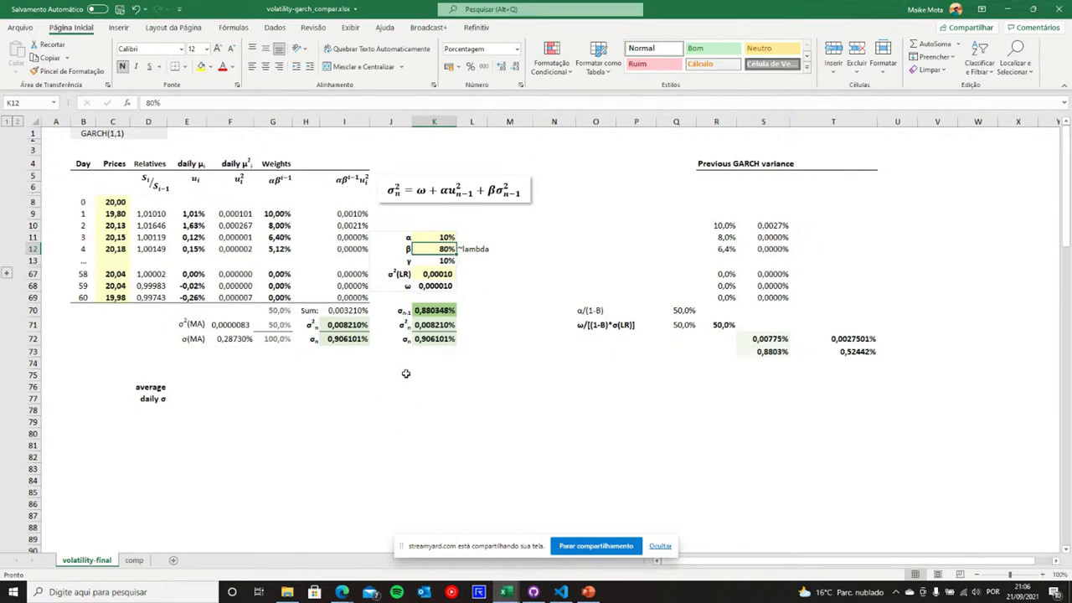
pyautogui.click(135, 560)
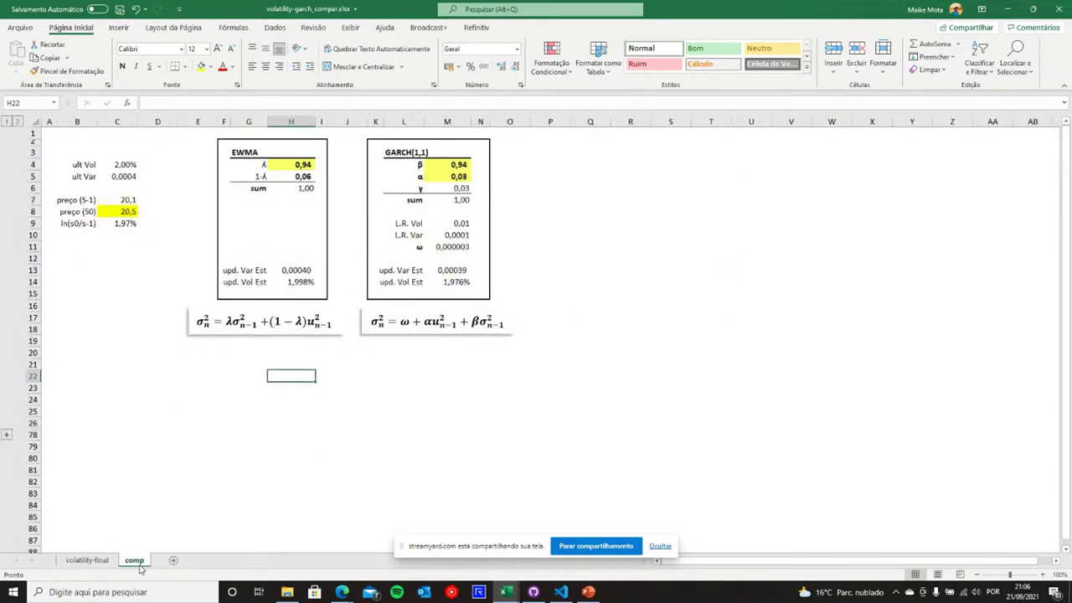
# Step: Compare the EWMA weight sum in H6 with the GARCH(1,1) β, α and γ weights summed in M7, and return to the volatility-final sheet
pyautogui.click(307, 189)
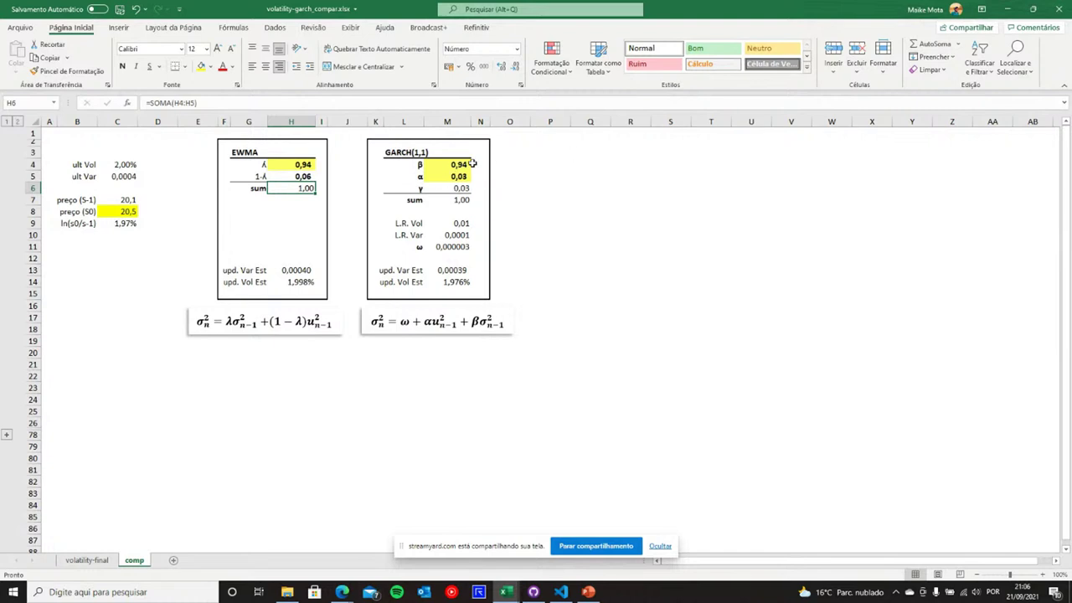
pyautogui.click(432, 170)
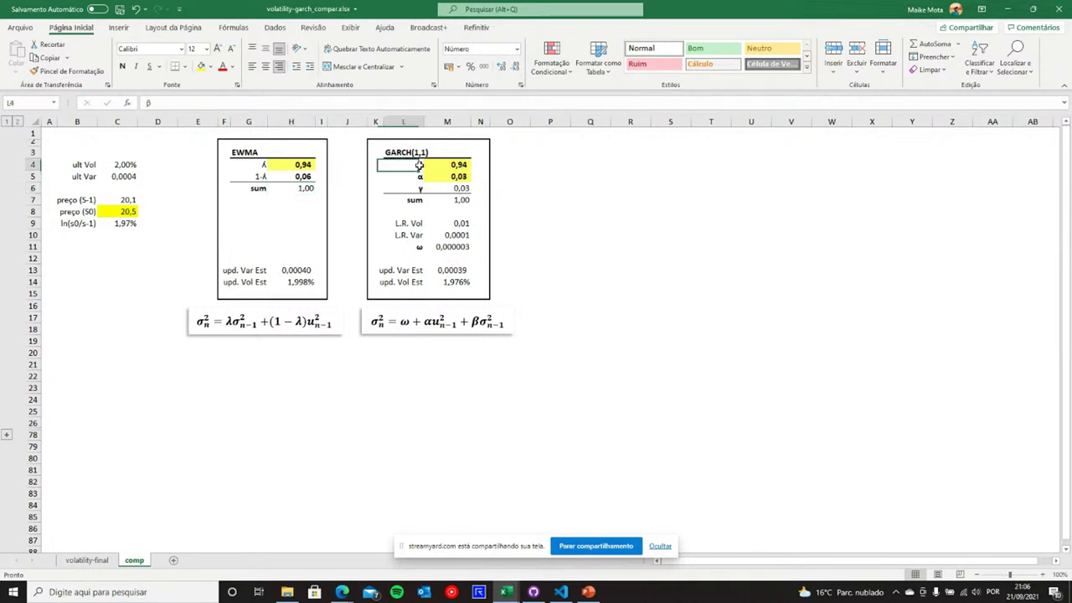
pyautogui.click(425, 179)
pyautogui.click(427, 191)
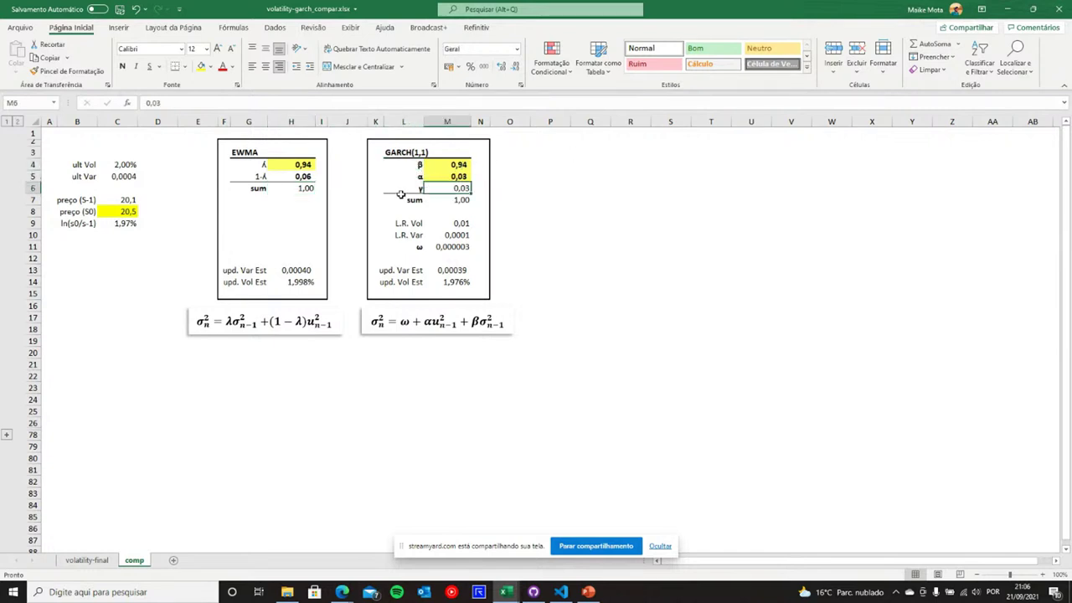
pyautogui.click(408, 189)
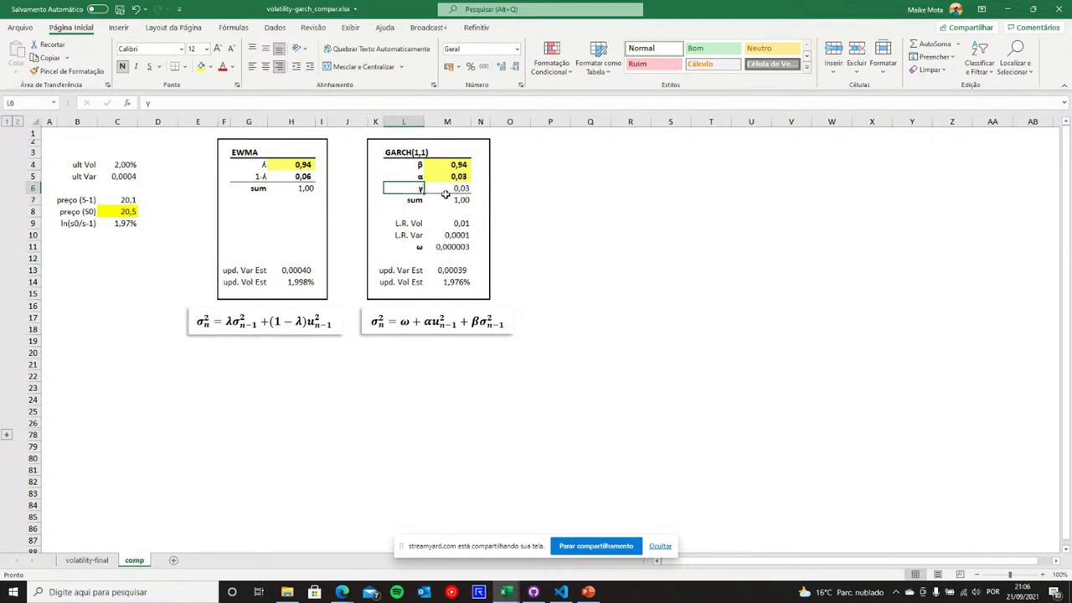
pyautogui.click(441, 190)
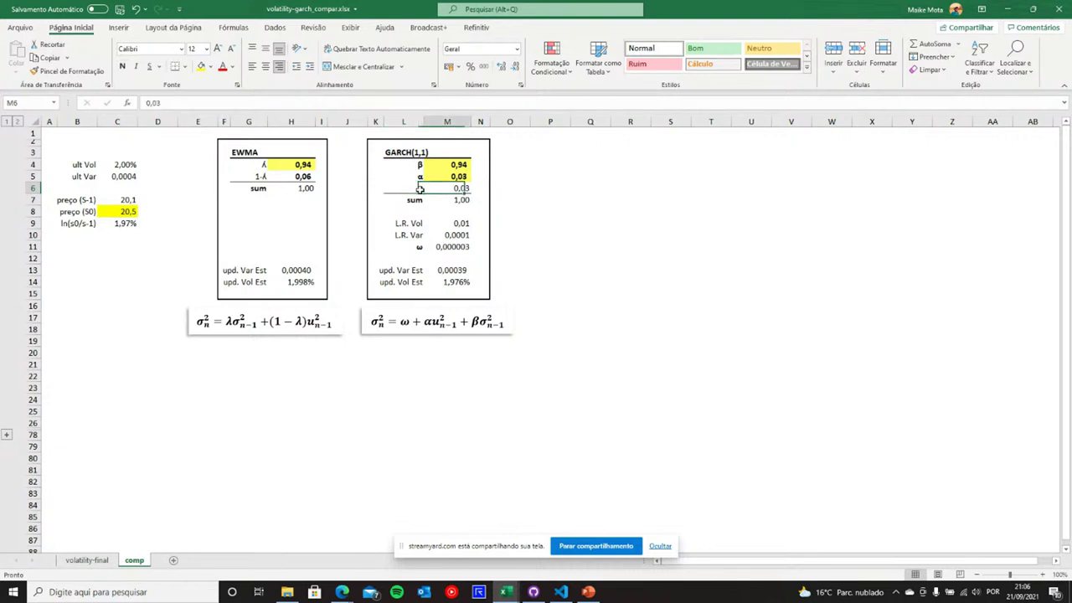
pyautogui.moveTo(452, 165); pyautogui.dragTo(454, 189)
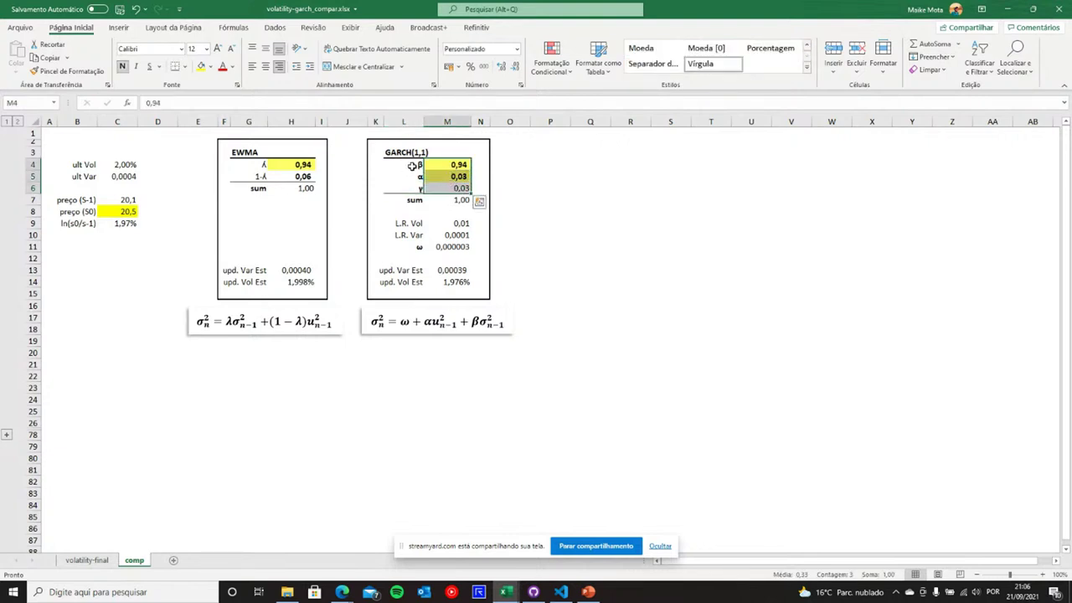
pyautogui.click(461, 200)
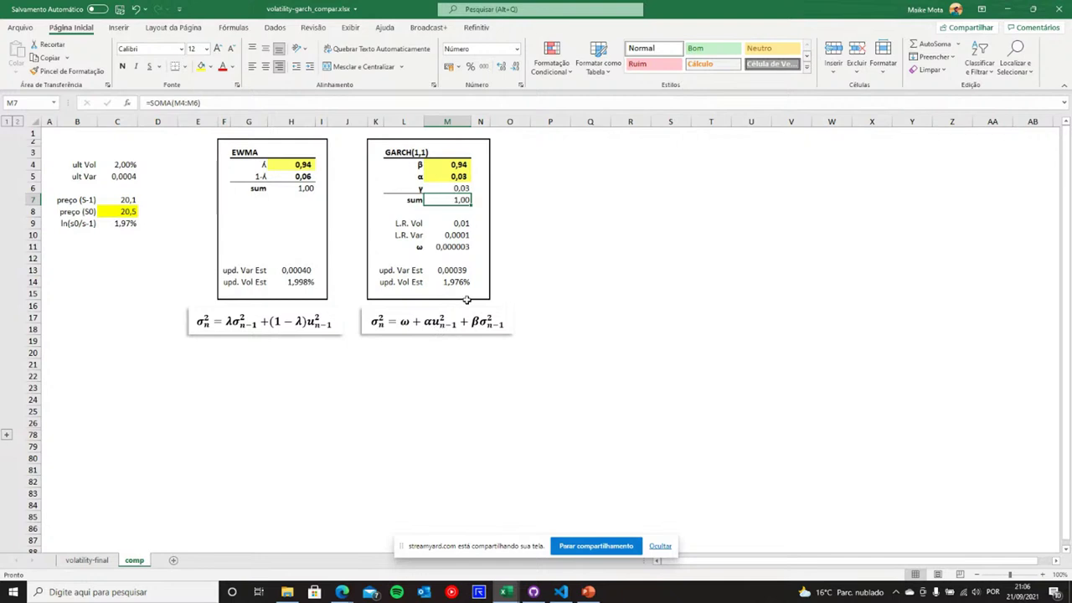
pyautogui.click(86, 559)
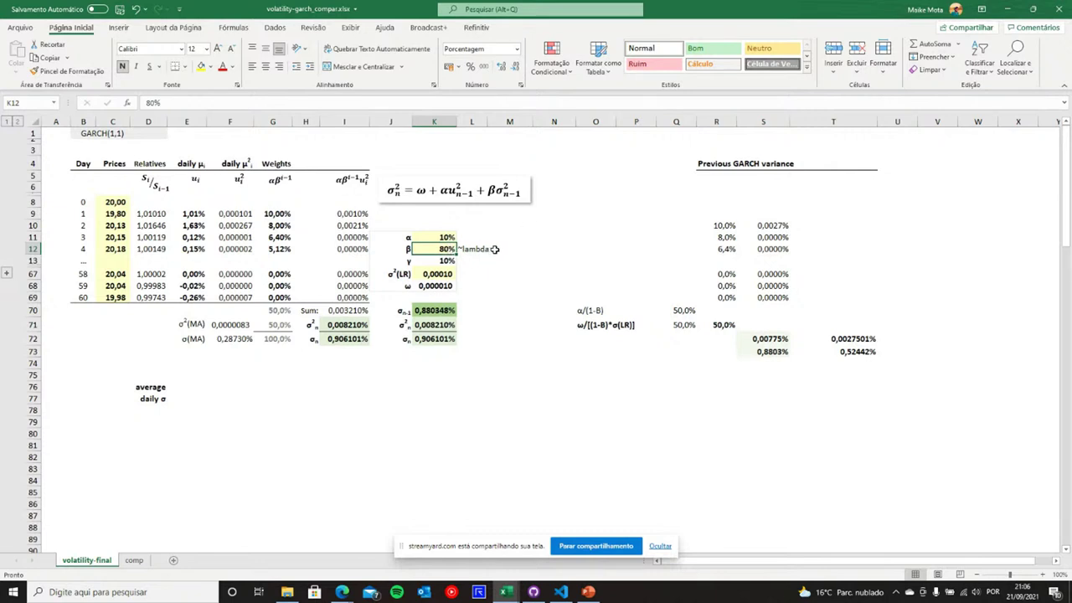
# Step: Examine the GARCH(1,1) parameters α in K11, the γ formula in K13, the long-run variance in K67 and ω in K68
pyautogui.click(444, 237)
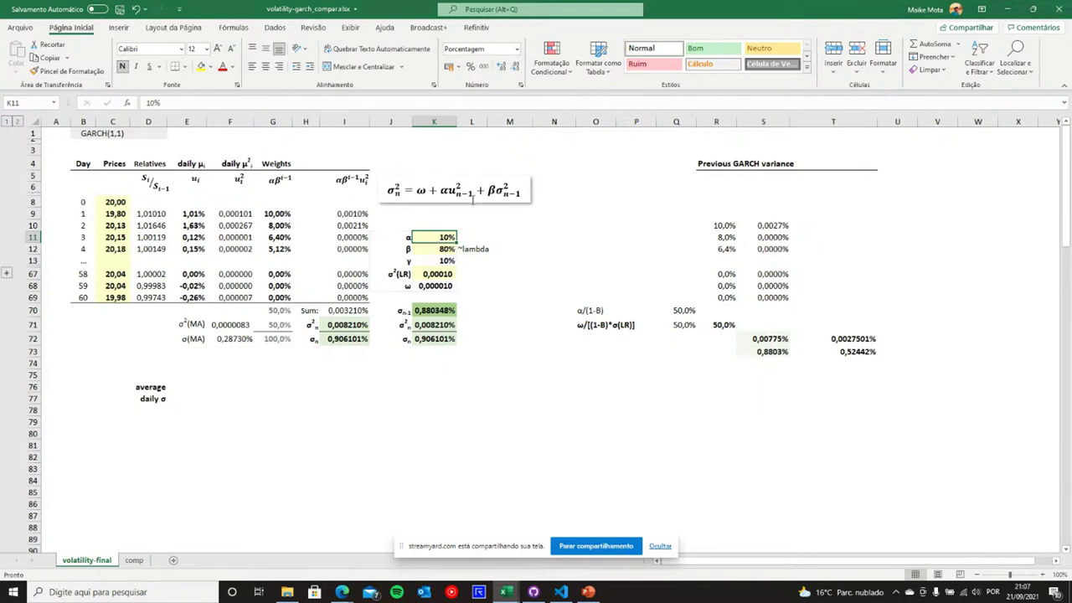
pyautogui.doubleClick(450, 260)
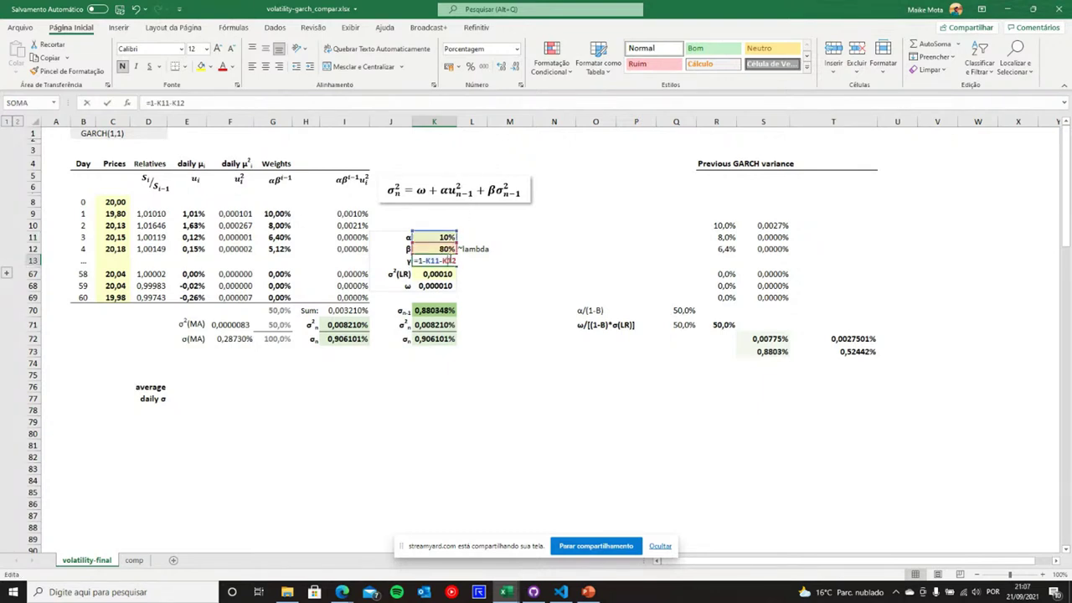
pyautogui.press('Escape')
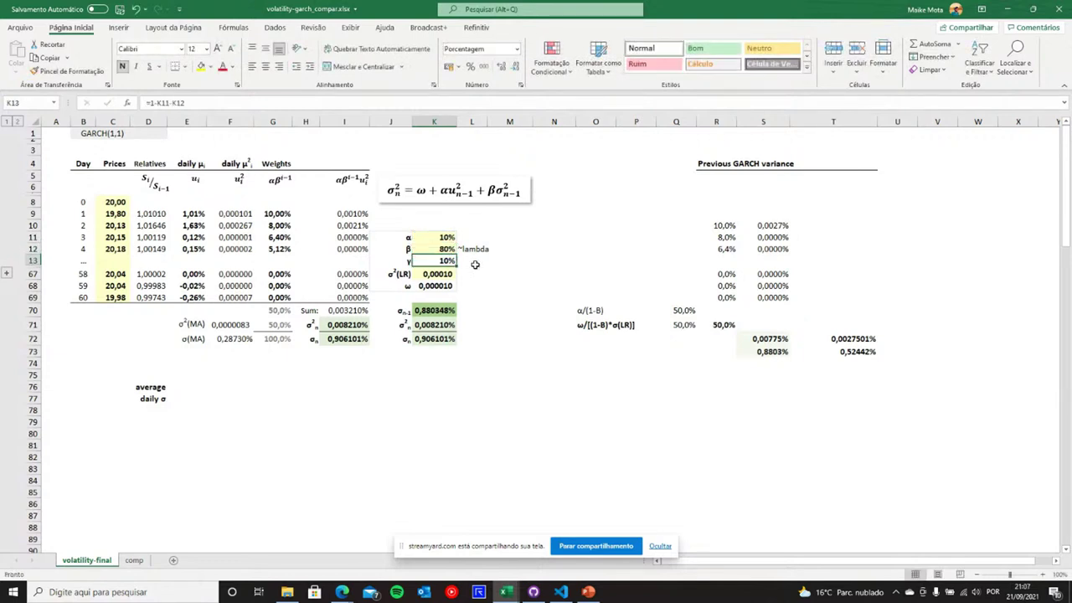
pyautogui.doubleClick(450, 262)
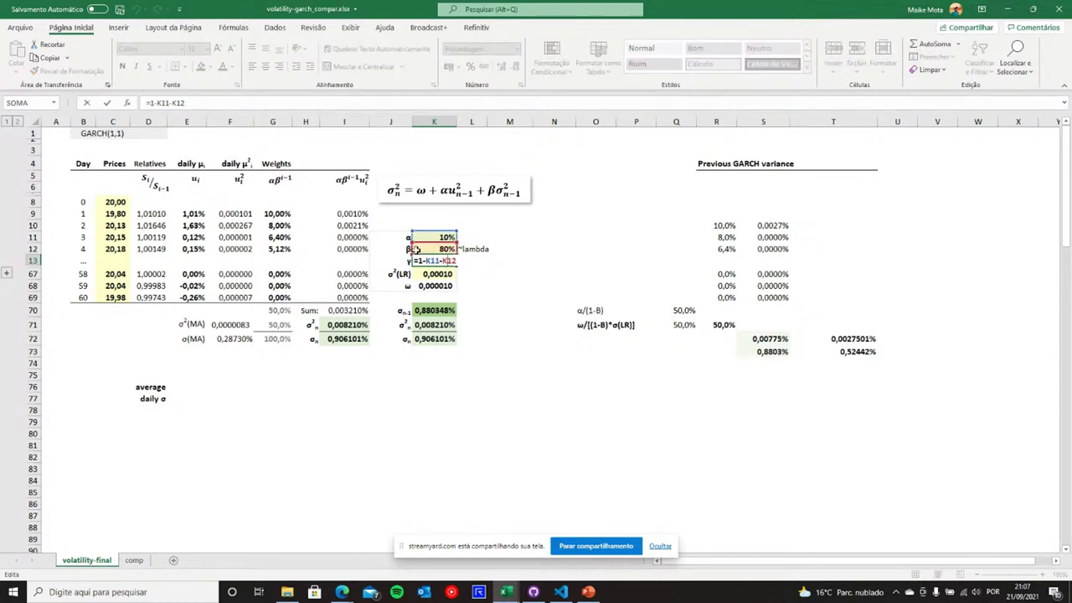
pyautogui.click(484, 266)
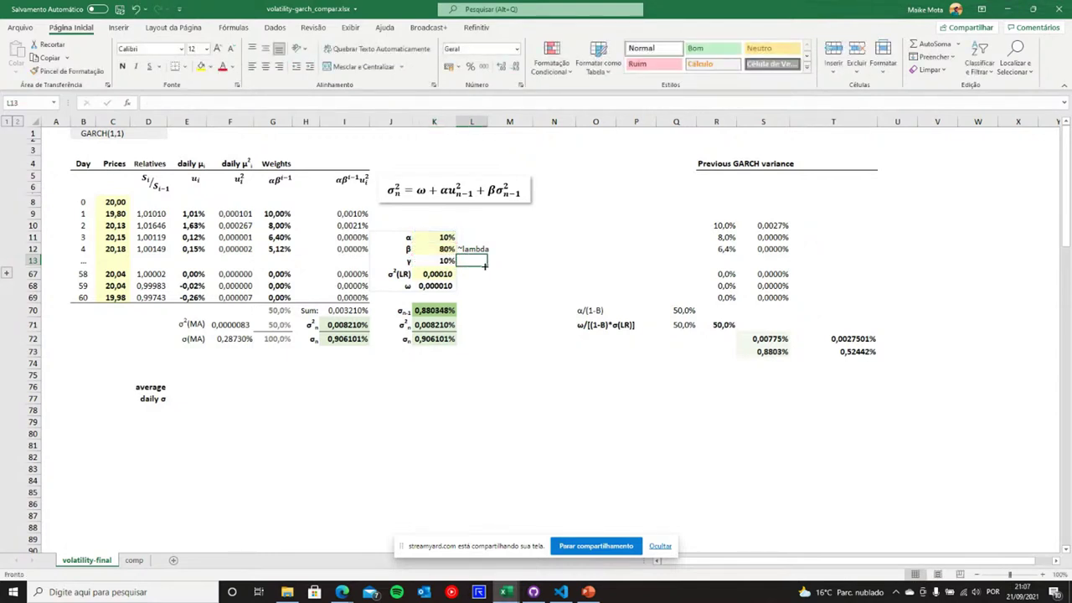
pyautogui.press('Left')
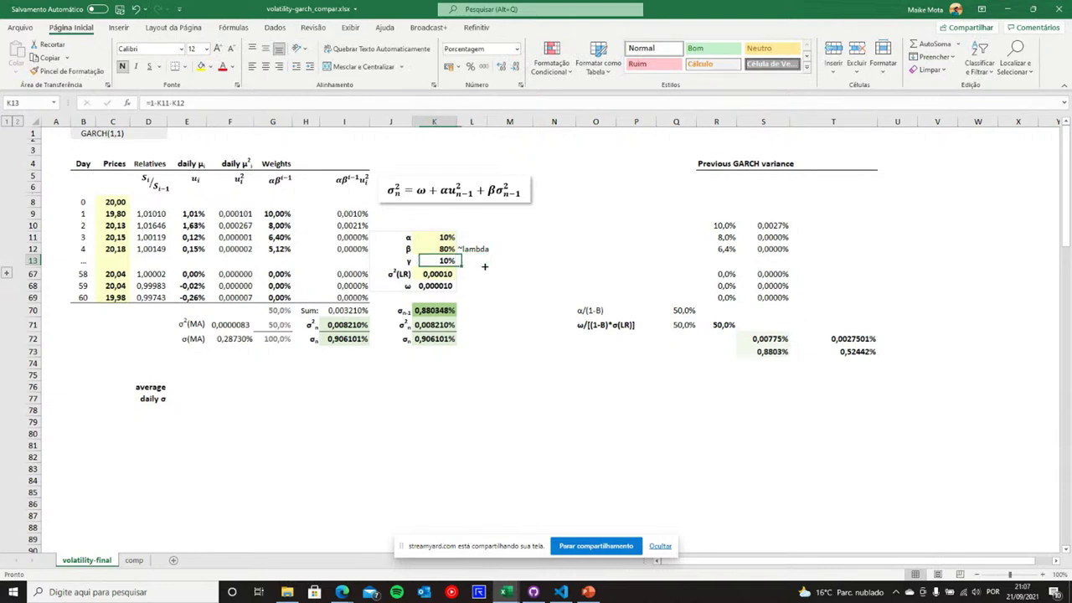
pyautogui.press('Down')
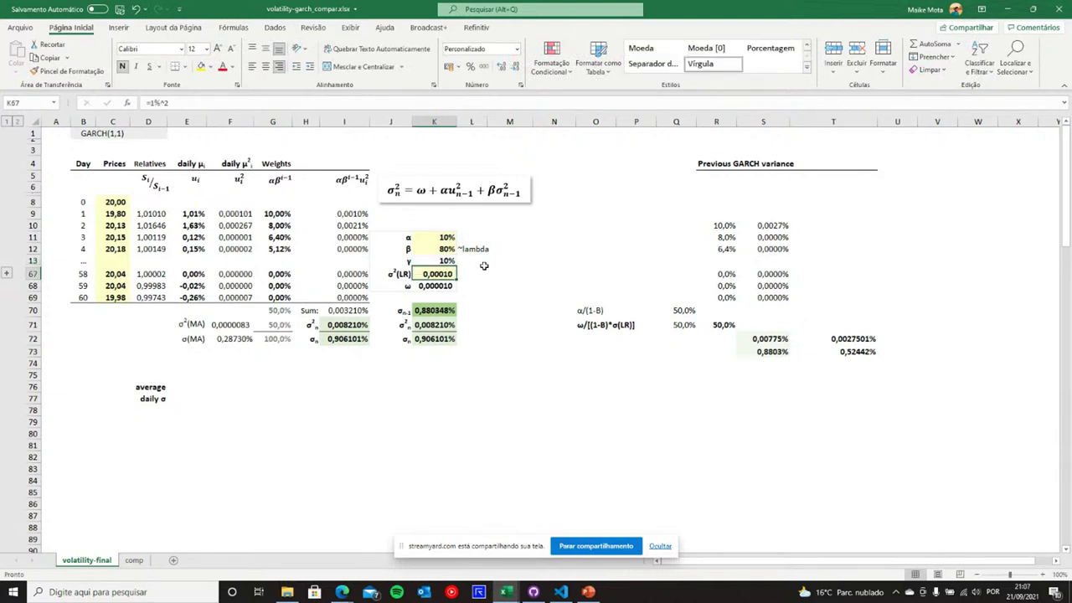
pyautogui.press('Down')
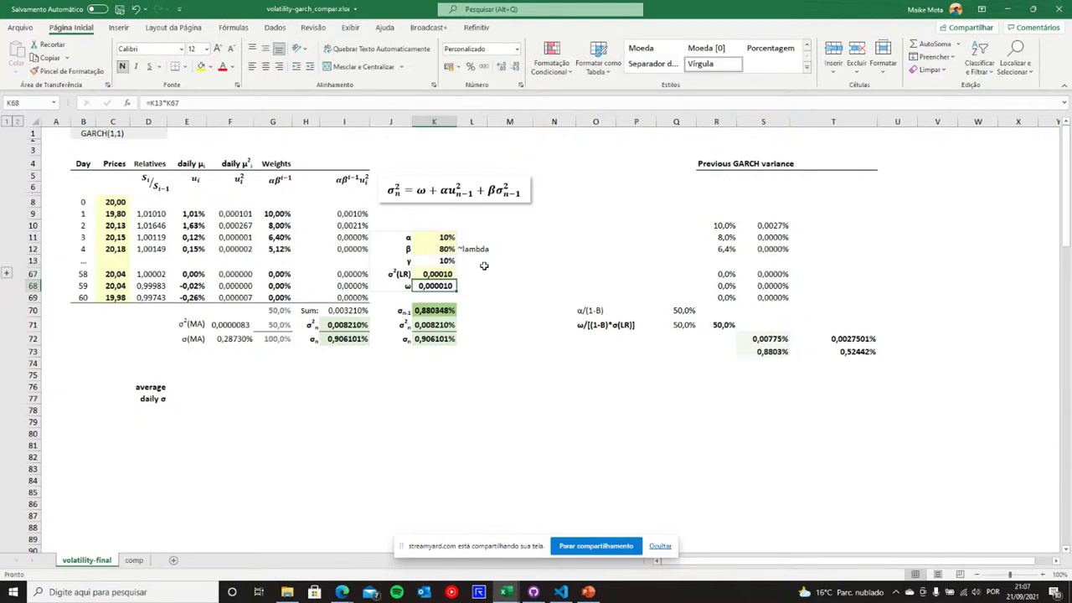
# Step: Examine the formulas behind the long-run variance σ²(LR) and ω in the GARCH(1,1) parameter block
pyautogui.doubleClick(428, 274)
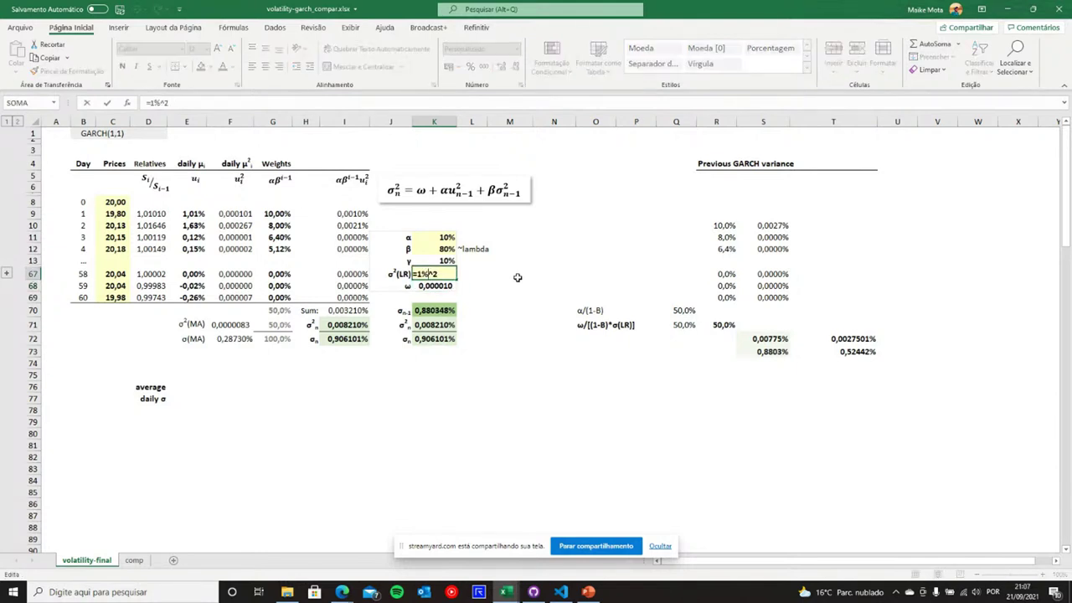
pyautogui.press('Escape')
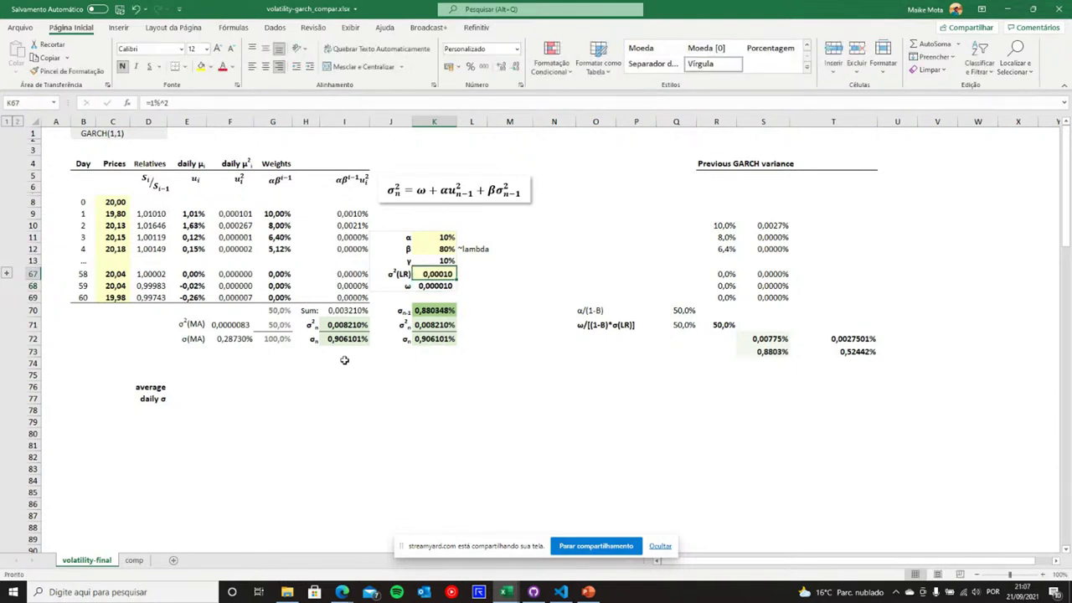
pyautogui.click(409, 287)
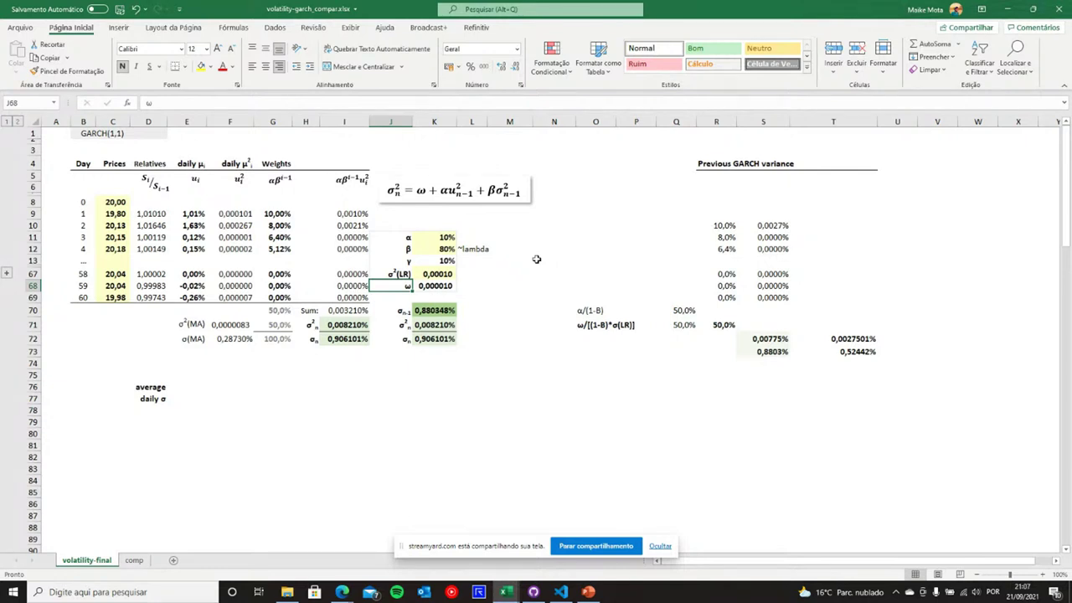
pyautogui.press('Right')
pyautogui.press('Up')
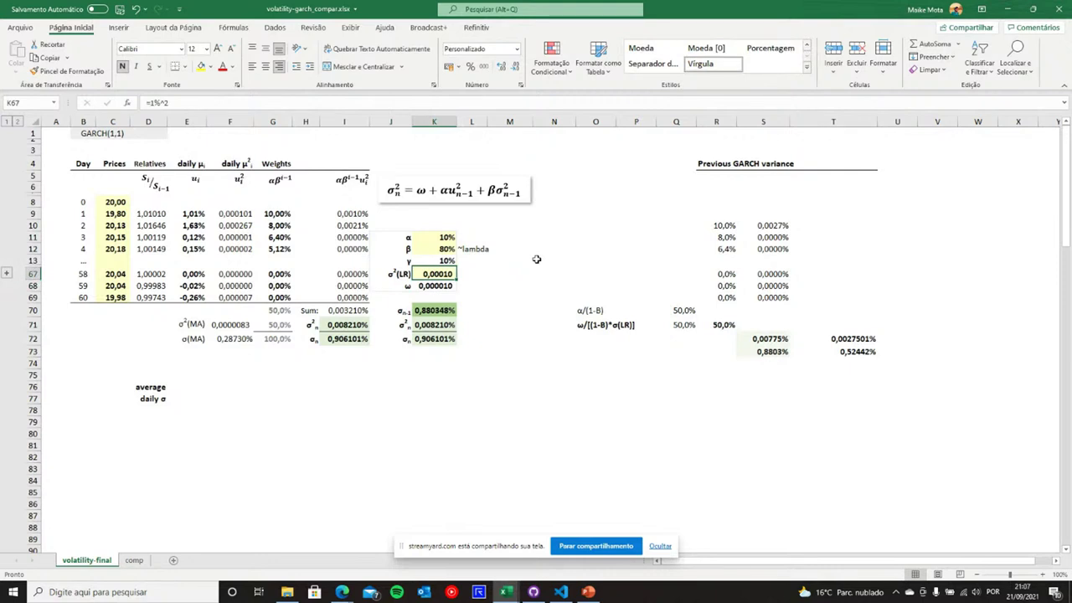
pyautogui.doubleClick(426, 274)
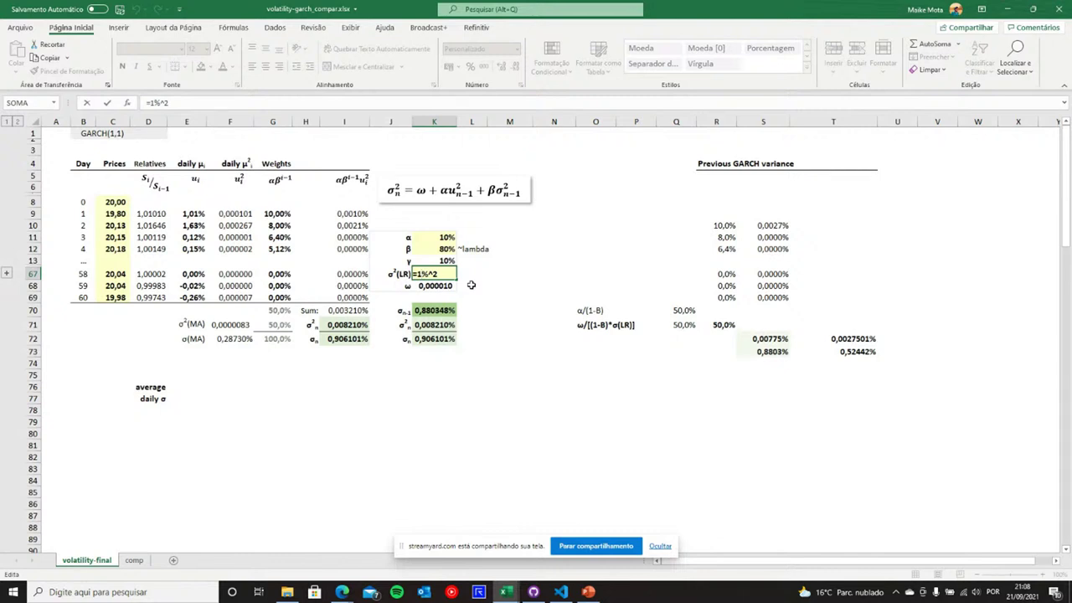
pyautogui.hotkey('ctrl', 'Return')
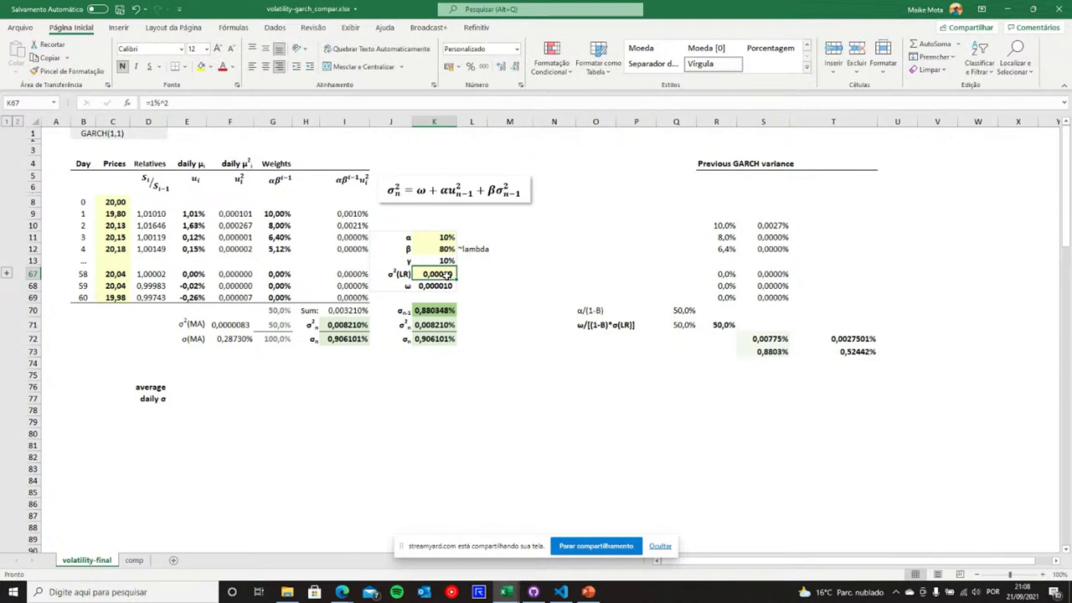
pyautogui.doubleClick(449, 270)
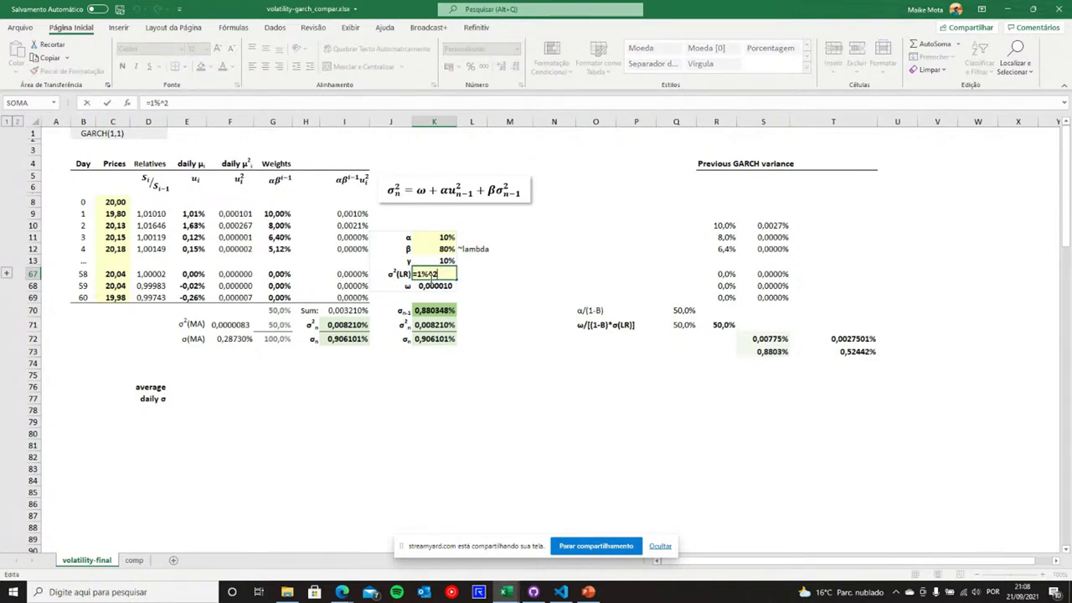
pyautogui.press('Return')
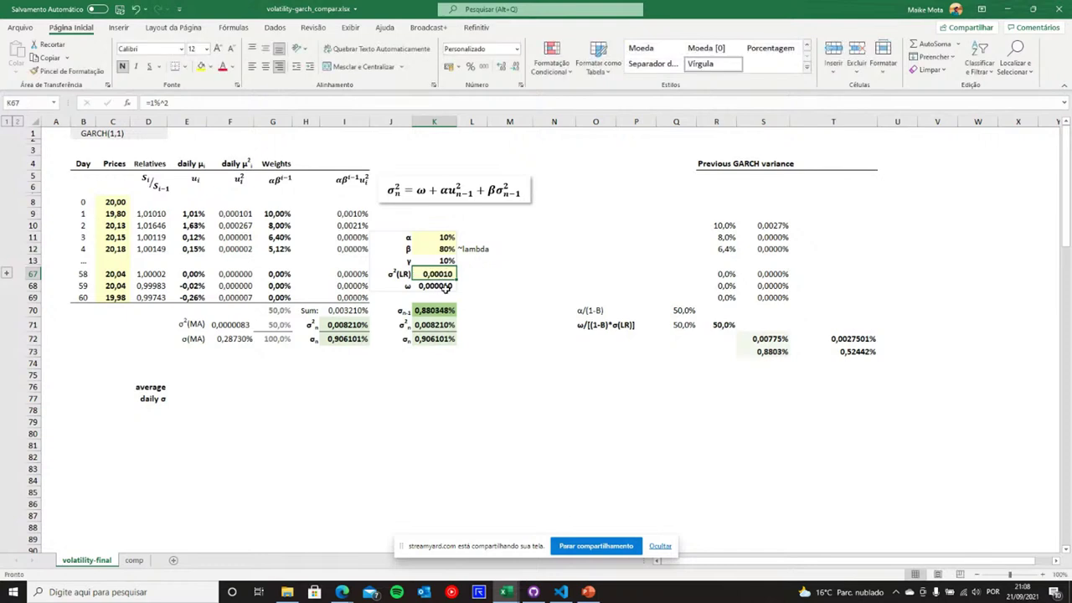
pyautogui.write('=K13*K67')
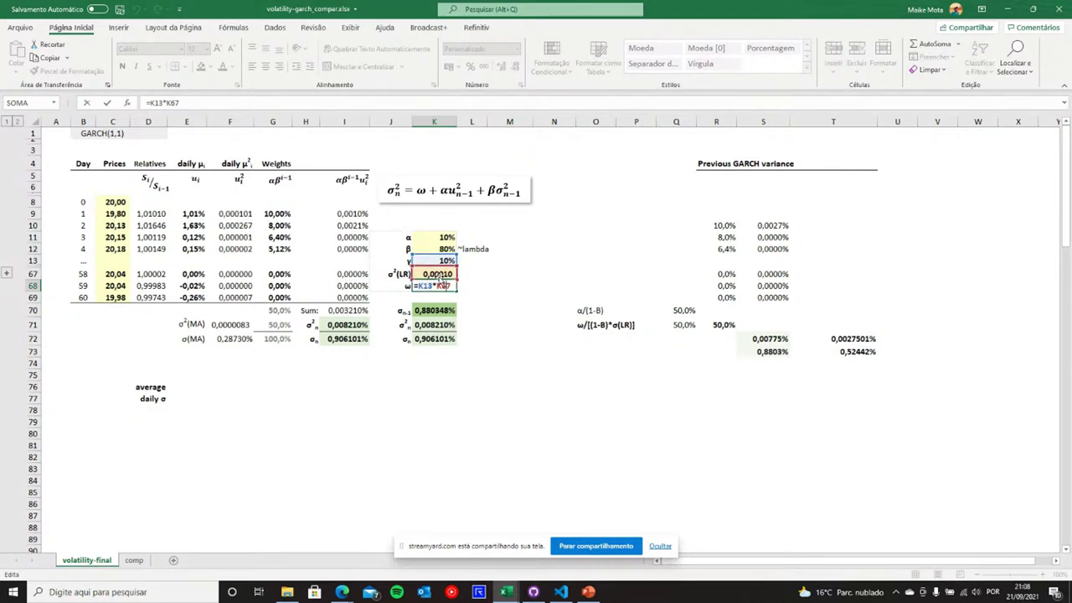
pyautogui.press('Escape')
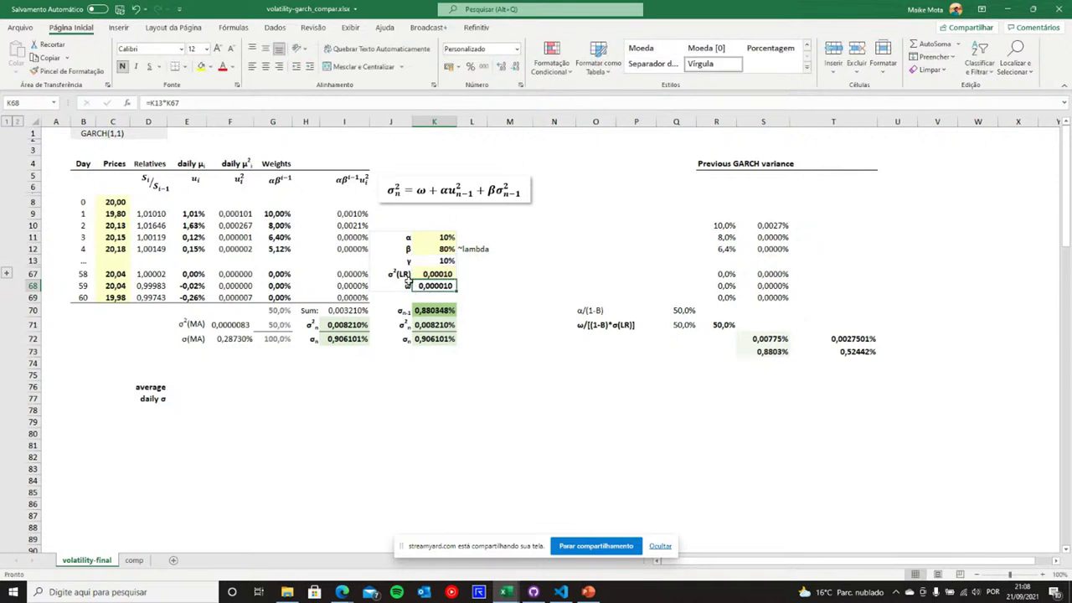
pyautogui.click(408, 286)
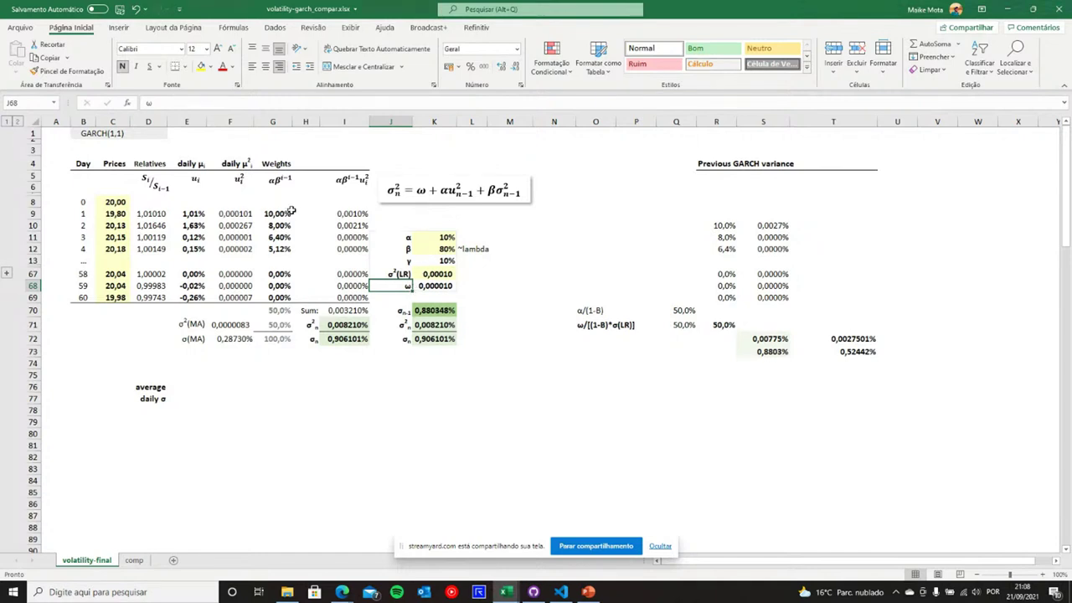
# Step: Inspect the weights in G9:G69 with their sum formula, and the σn-1 formula in K70
pyautogui.moveTo(282, 215); pyautogui.dragTo(268, 295)
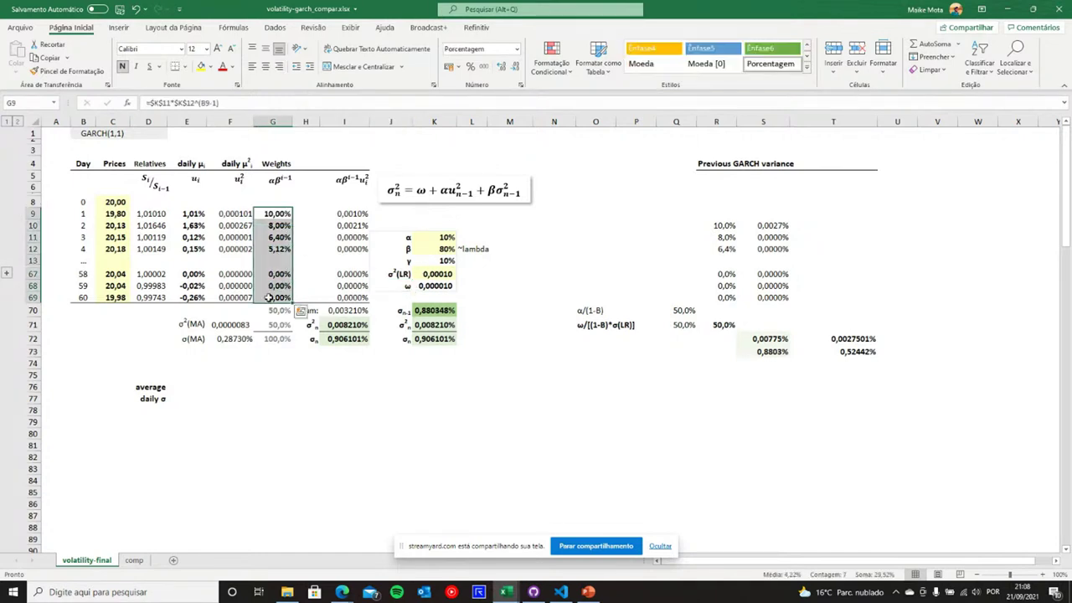
pyautogui.doubleClick(279, 310)
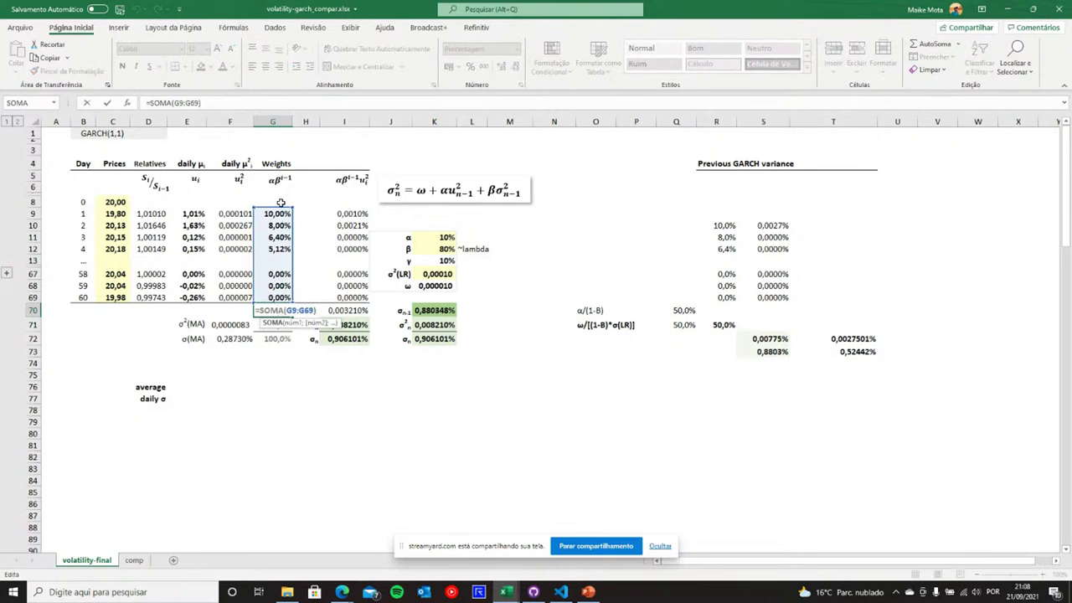
pyautogui.press('Escape')
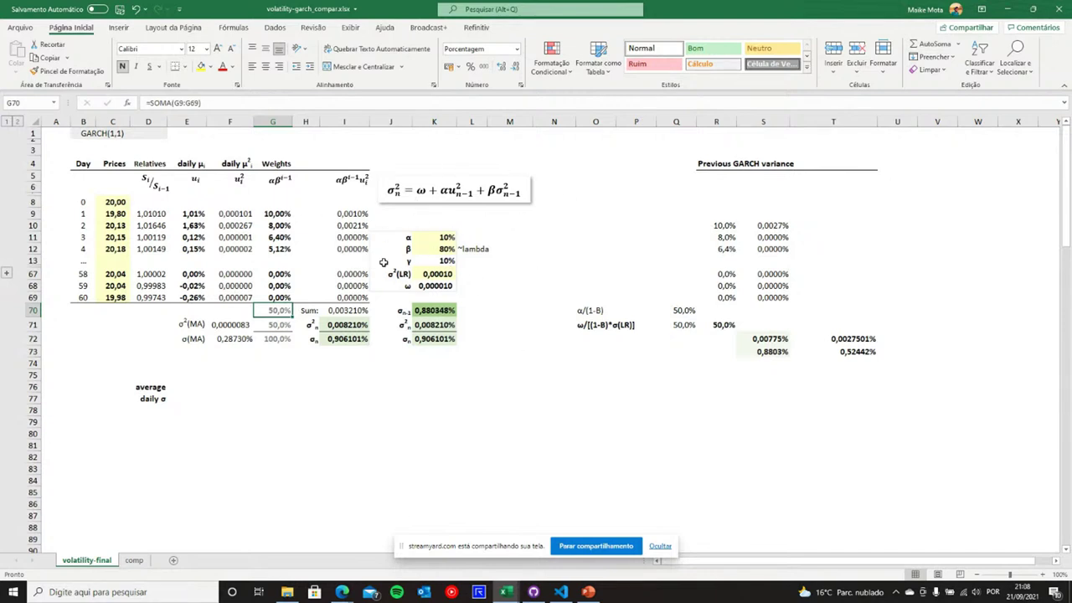
pyautogui.doubleClick(448, 311)
pyautogui.press('Return')
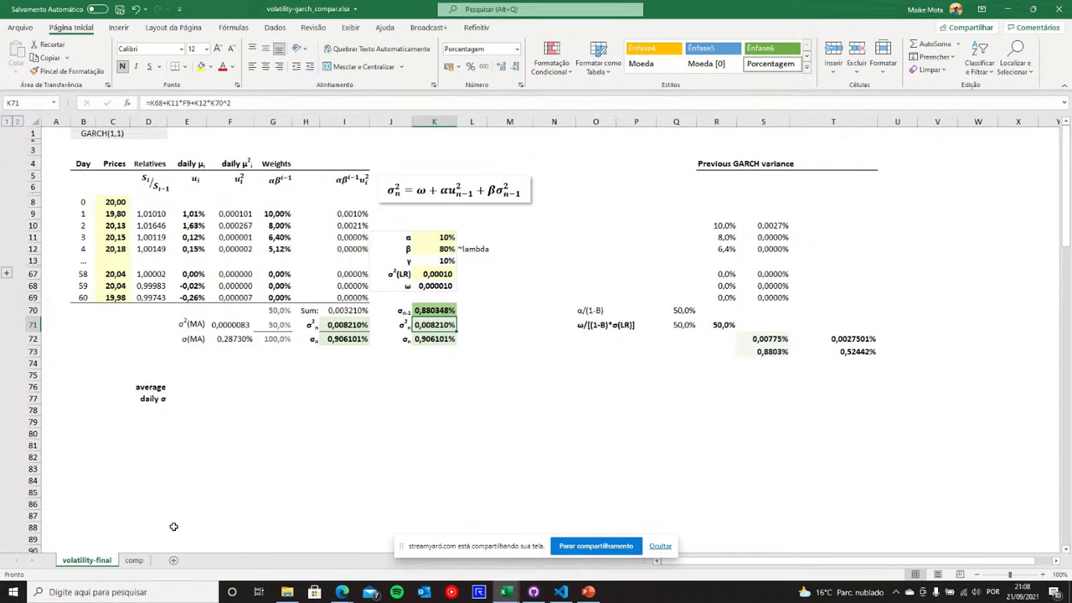
# Step: On the comp sheet, examine the GARCH(1,1) long-run volatility, long-run variance and ω cells, tracing the ω formula's references
pyautogui.click(135, 561)
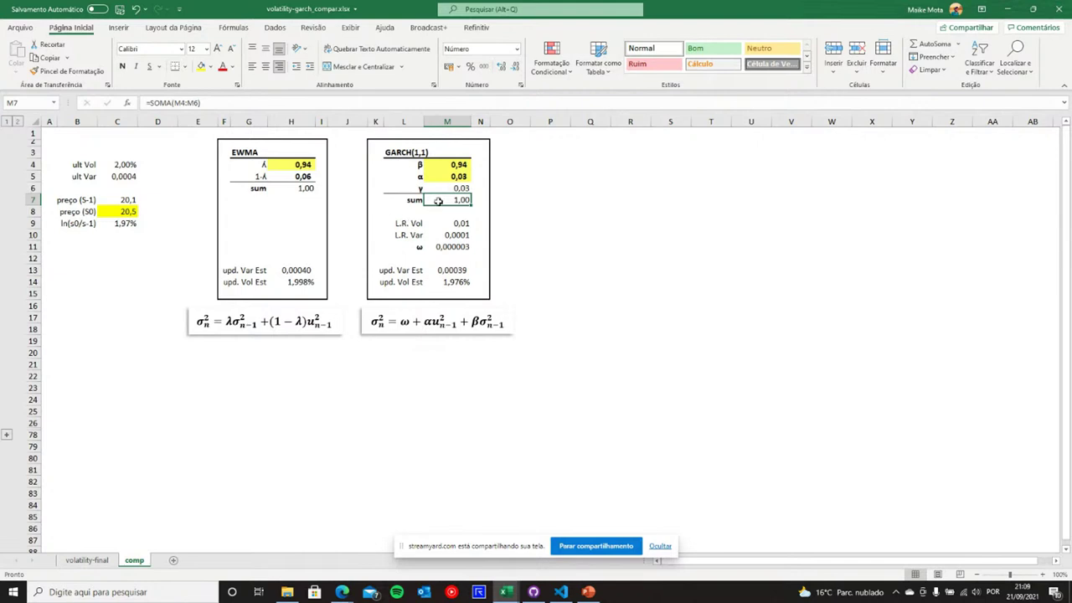
pyautogui.click(465, 223)
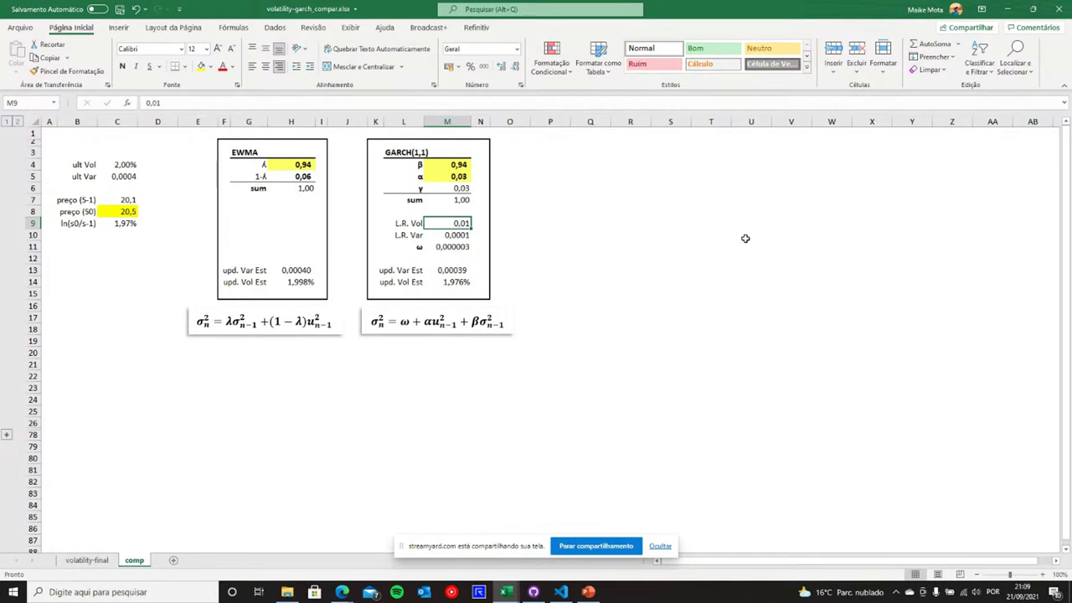
pyautogui.press('Left')
pyautogui.press('Right')
pyautogui.press('Down')
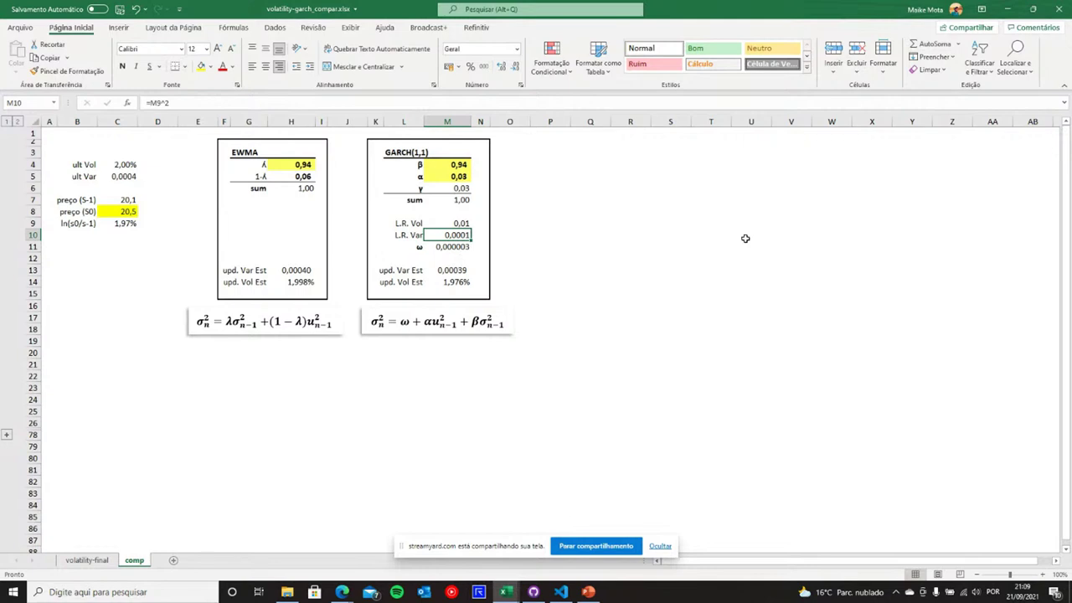
pyautogui.press('Down')
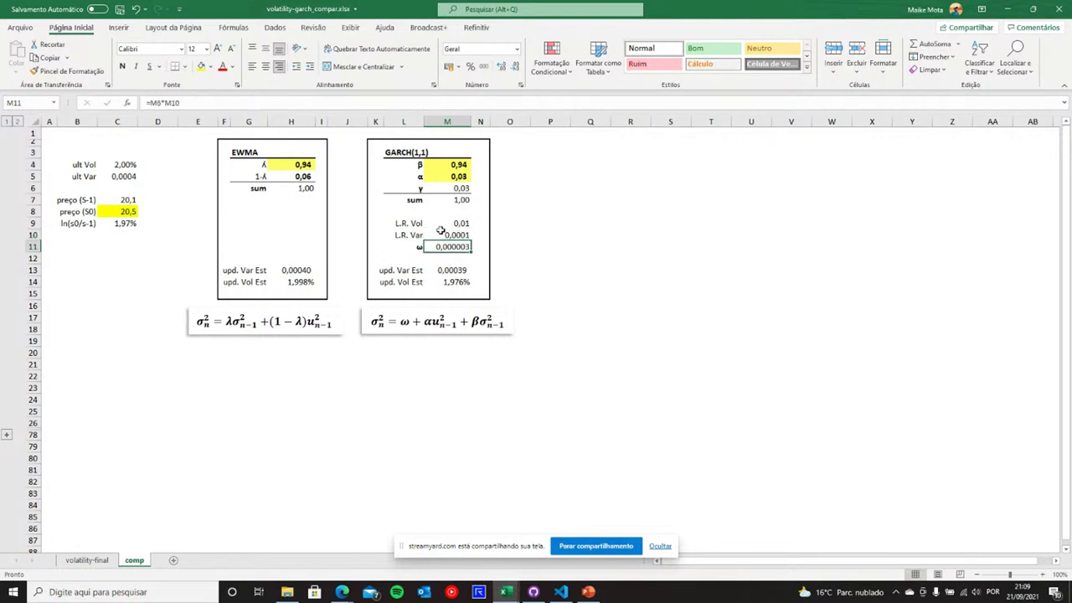
pyautogui.doubleClick(450, 246)
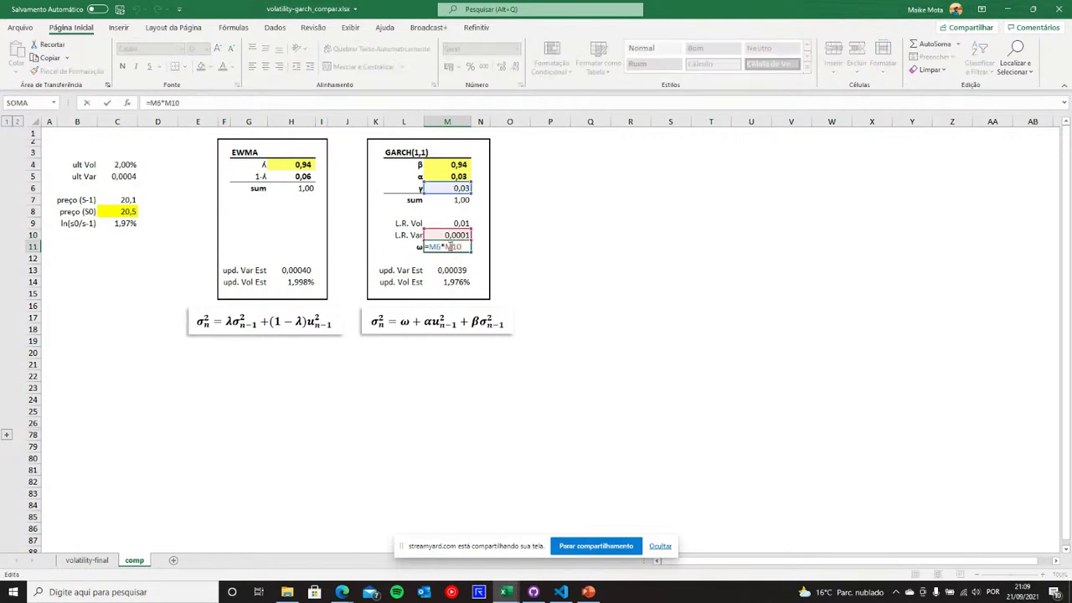
pyautogui.press('Escape')
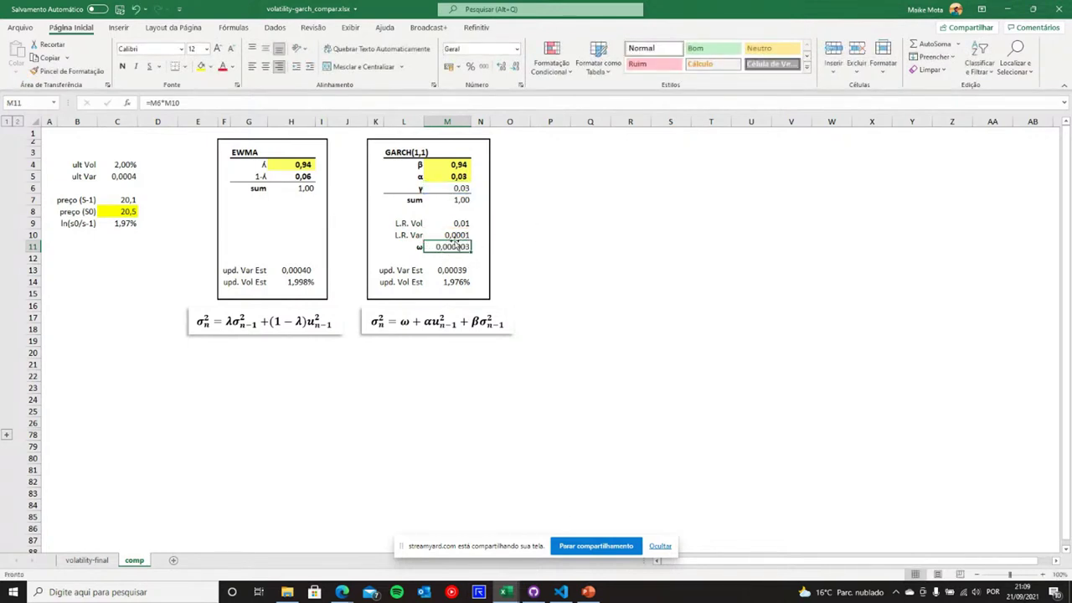
pyautogui.doubleClick(456, 244)
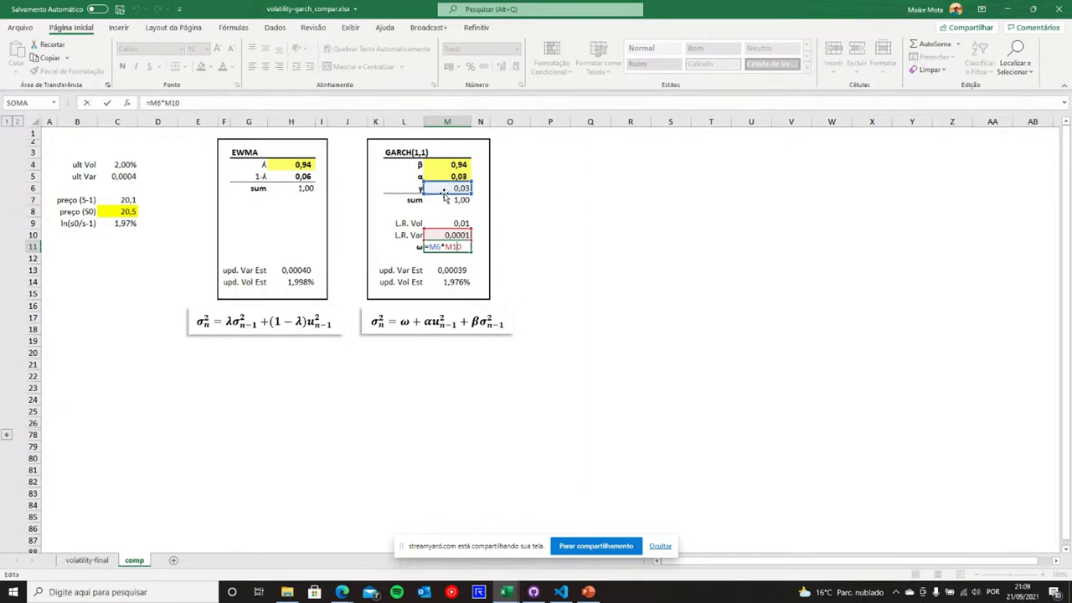
pyautogui.press('Escape')
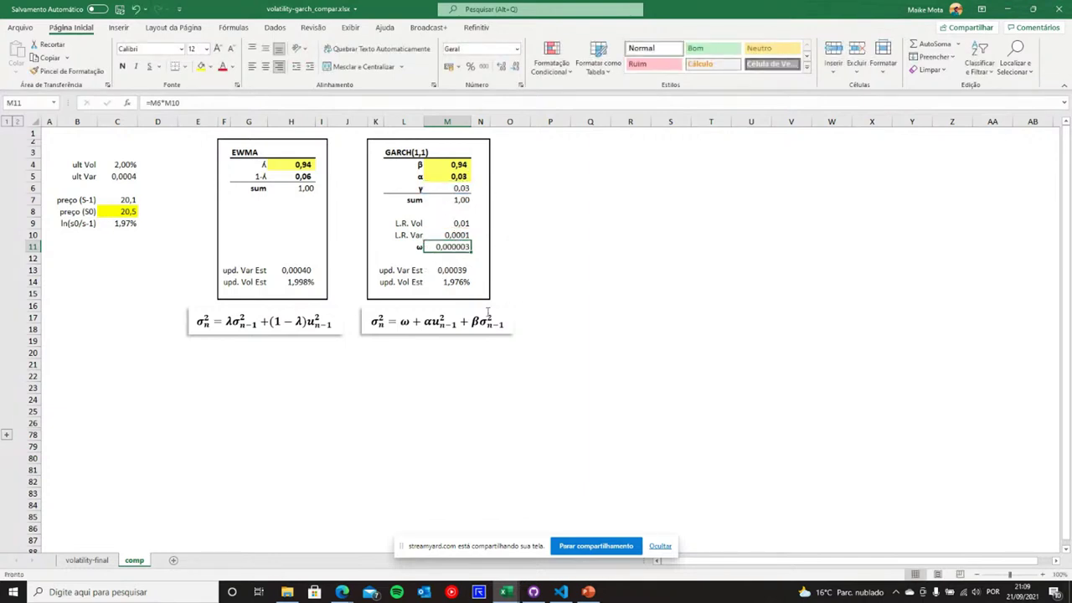
# Step: Review the last volatility, both prices and the log return, and compare the updated volatility estimates of EWMA and GARCH(1,1)
pyautogui.doubleClick(126, 164)
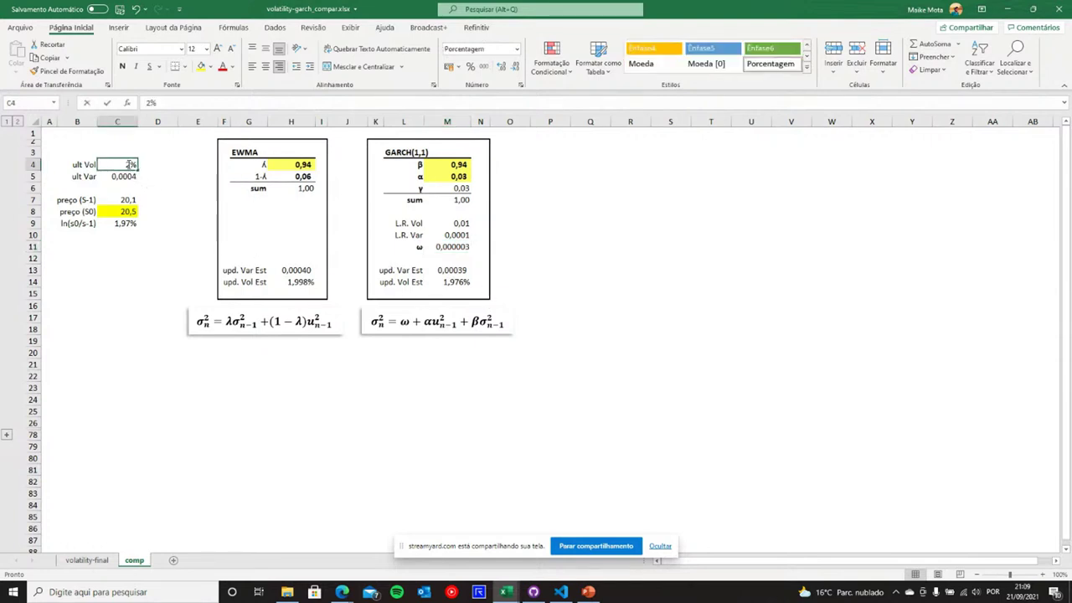
pyautogui.press('Escape')
pyautogui.press('Down')
pyautogui.press('Down')
pyautogui.press('Down')
pyautogui.press('Down')
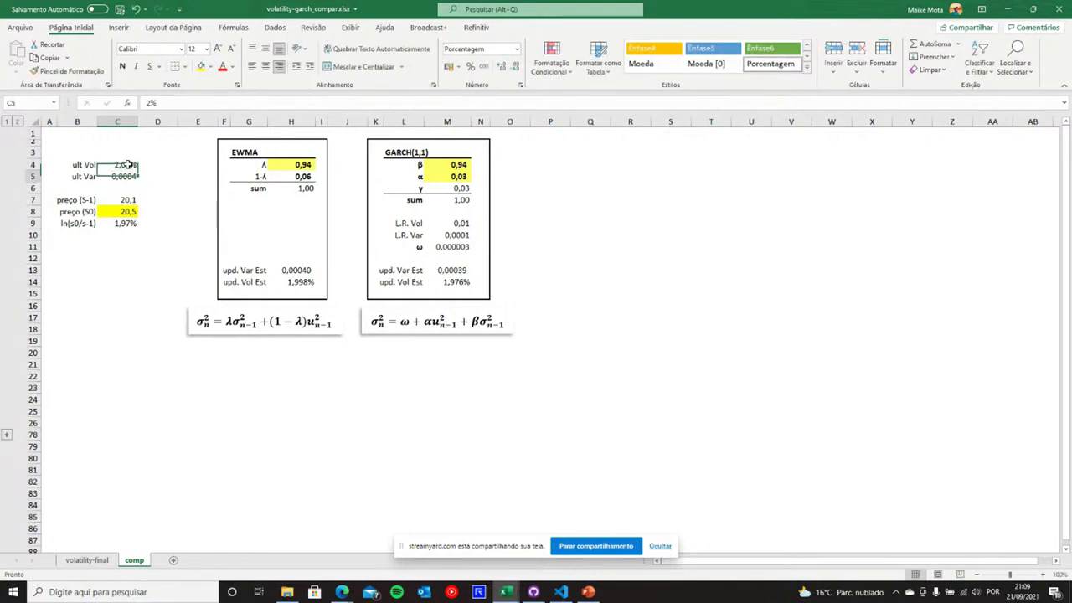
pyautogui.press('Up')
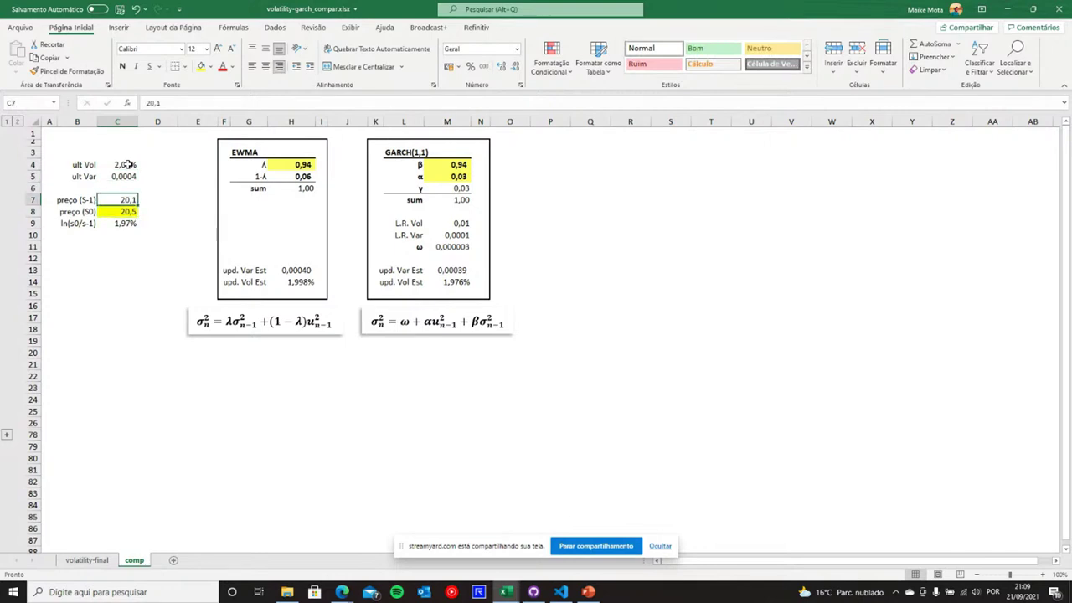
pyautogui.press('Down')
pyautogui.press('Down')
pyautogui.press('Up')
pyautogui.press('Down')
pyautogui.press('Up')
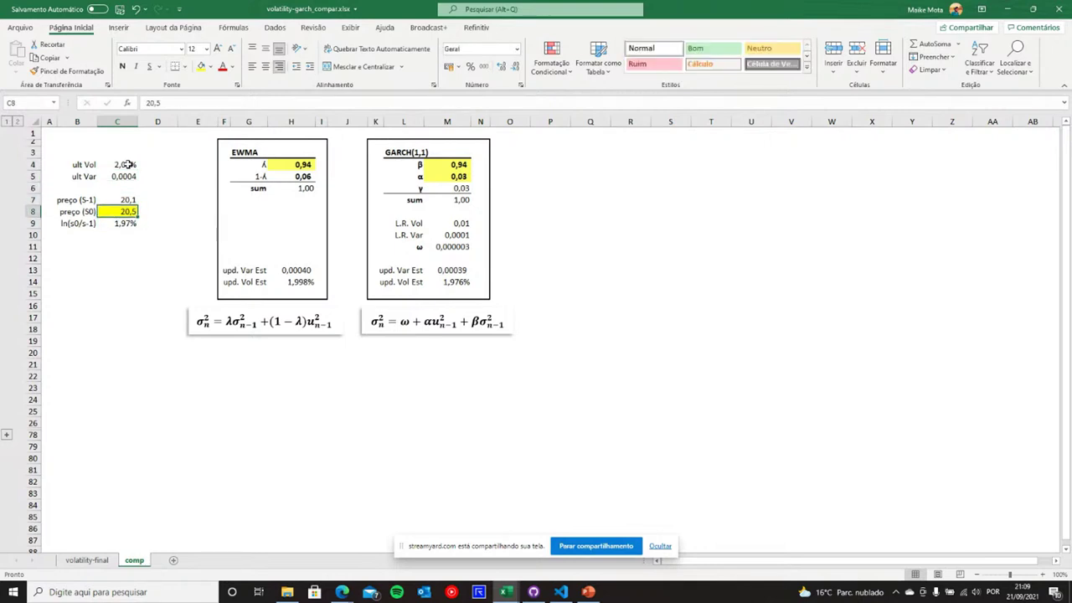
pyautogui.click(116, 224)
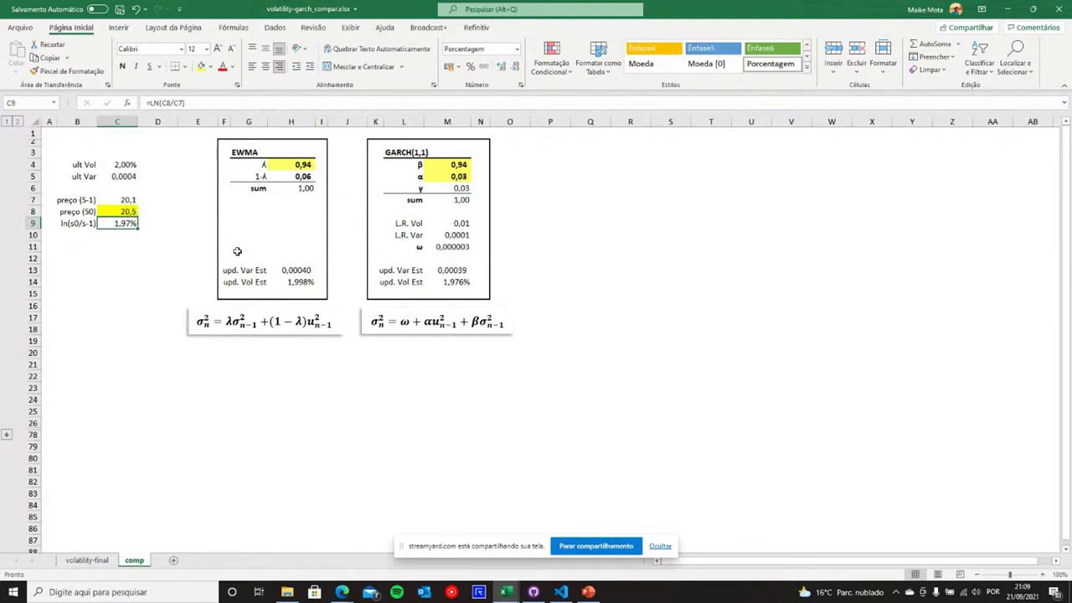
pyautogui.click(324, 282)
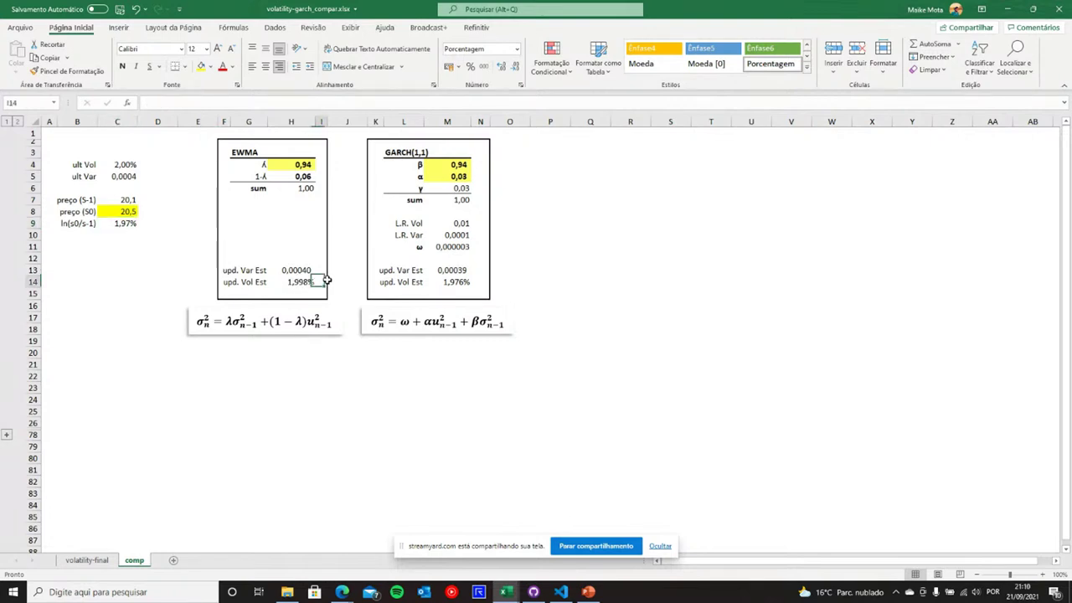
pyautogui.click(460, 281)
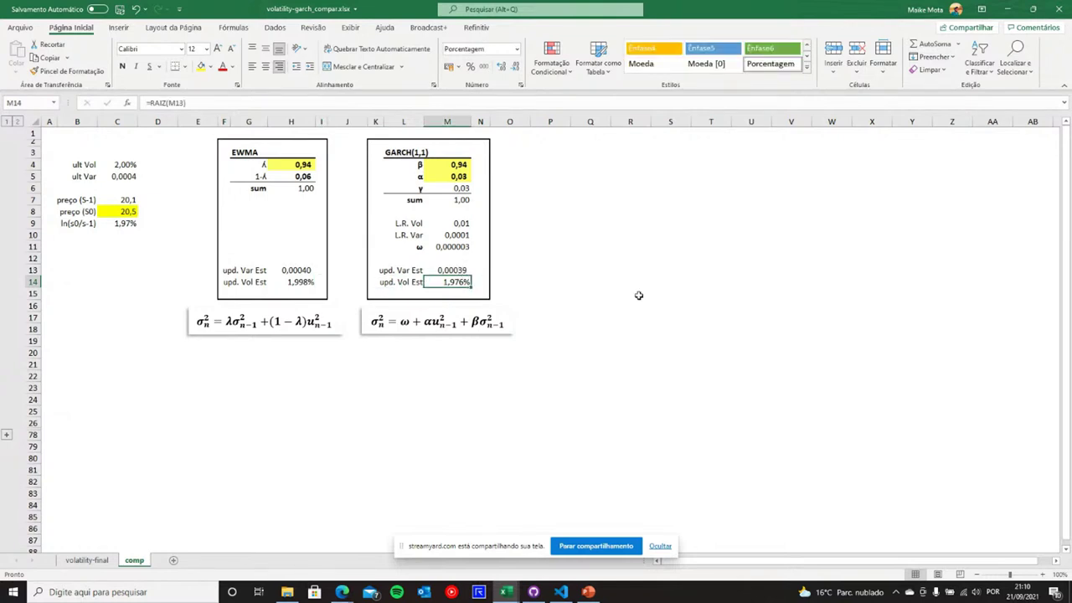
# Step: Set the current price (S0) to 21 and compare the updated volatility estimates of EWMA and GARCH(1,1)
pyautogui.click(126, 211)
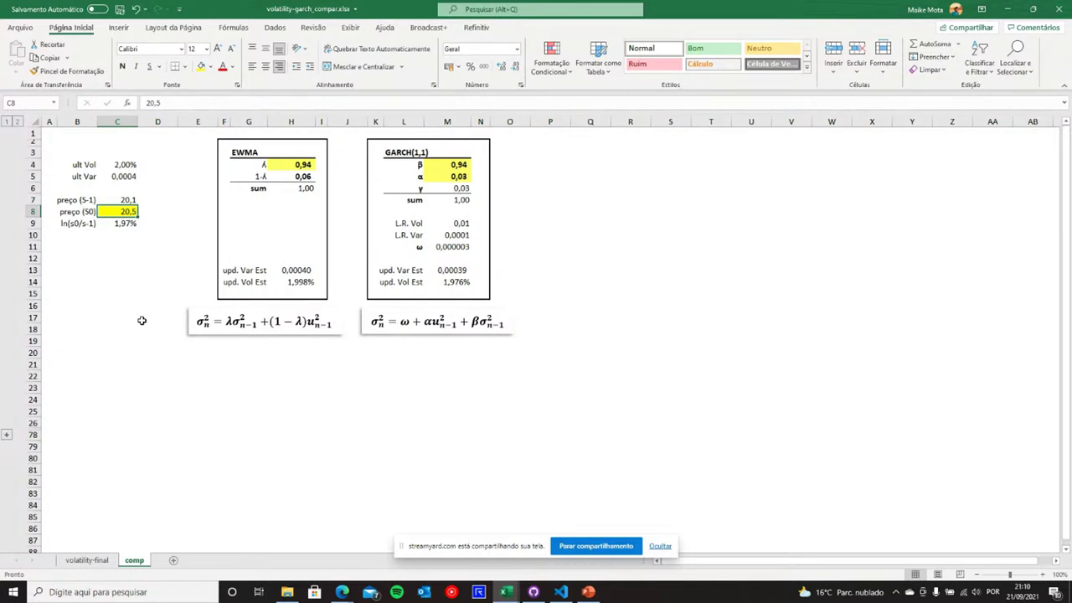
pyautogui.write('21')
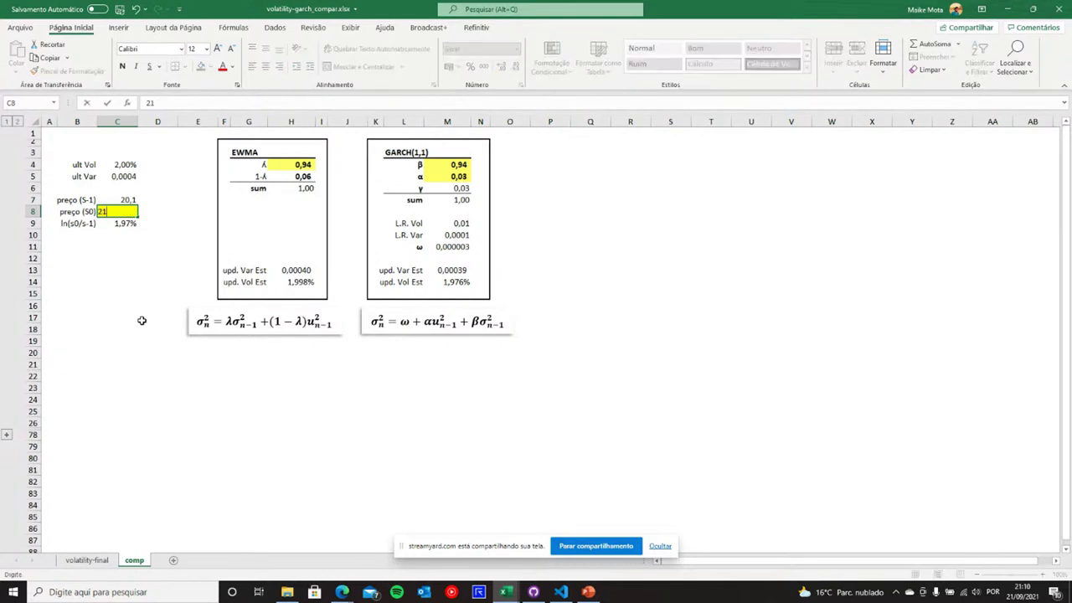
pyautogui.press('Return')
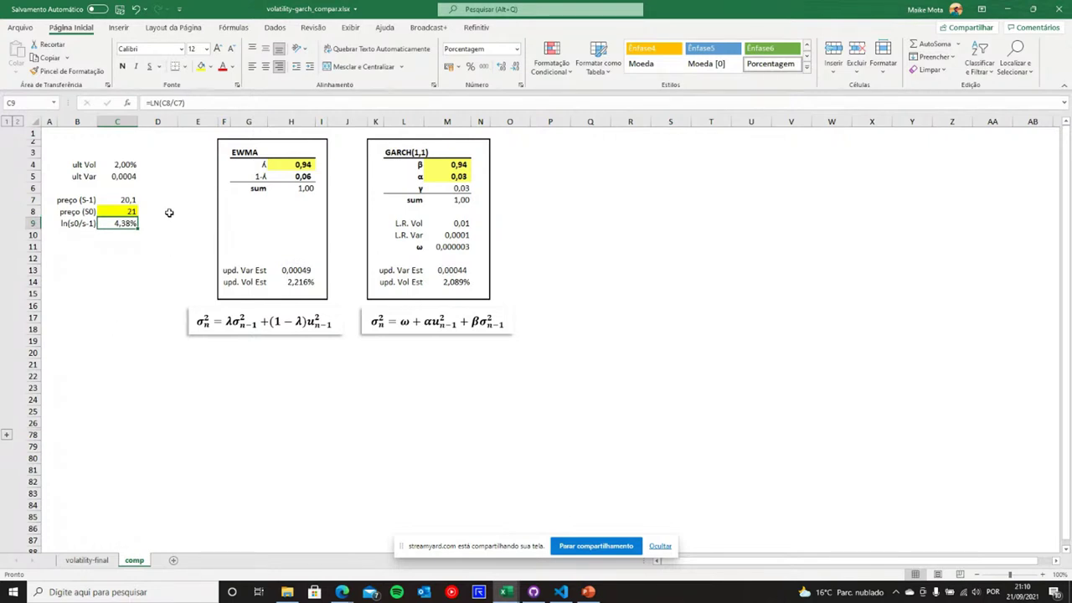
pyautogui.click(303, 283)
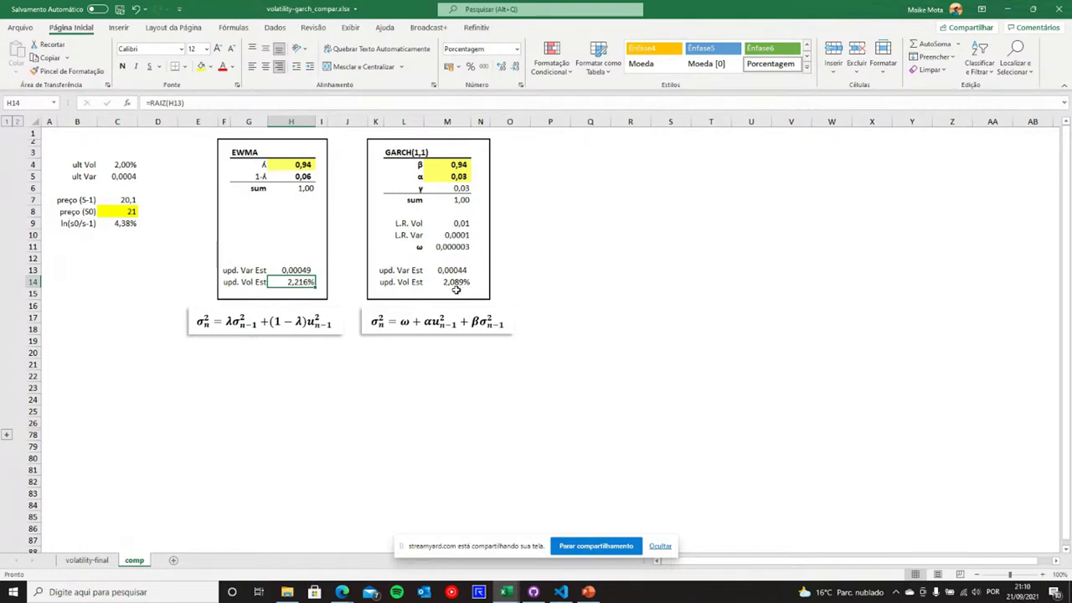
pyautogui.click(457, 283)
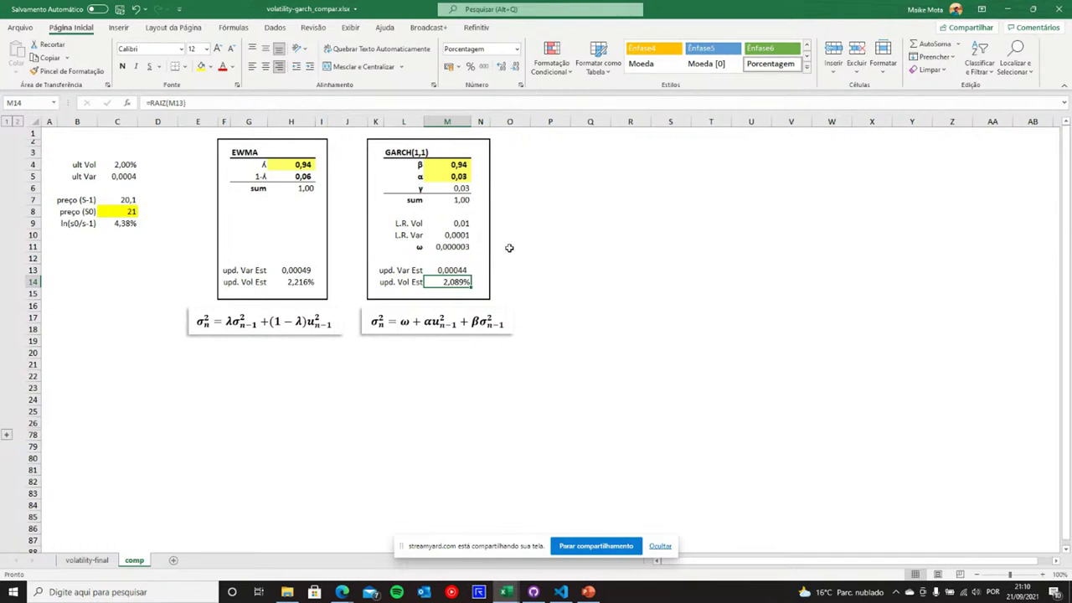
# Step: Inspect the formula behind the GARCH(1,1) updated volatility estimate and its reference to the variance cell
pyautogui.doubleClick(463, 281)
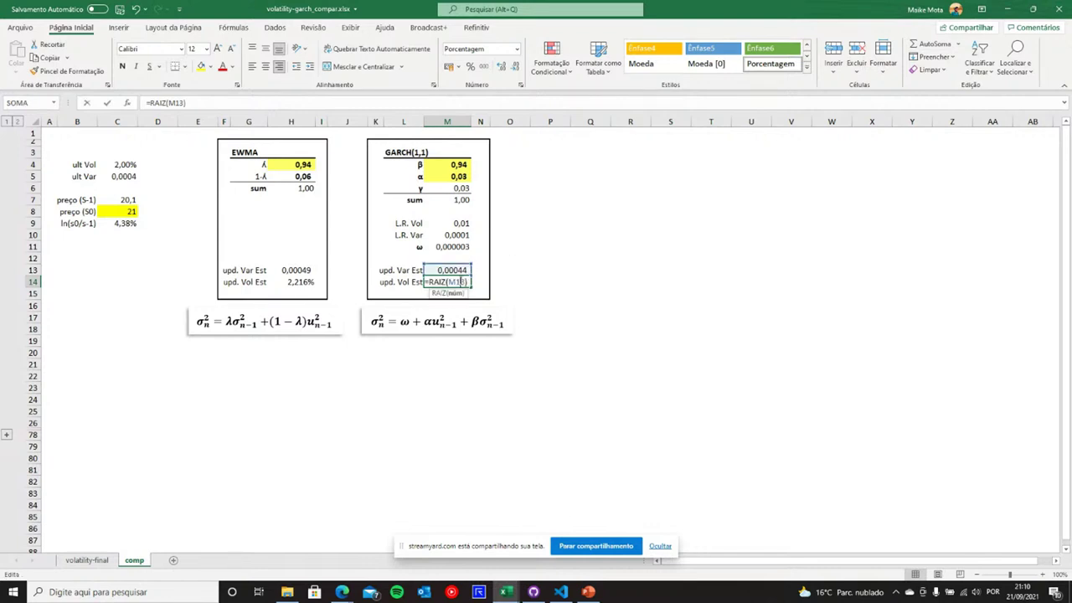
pyautogui.press('Escape')
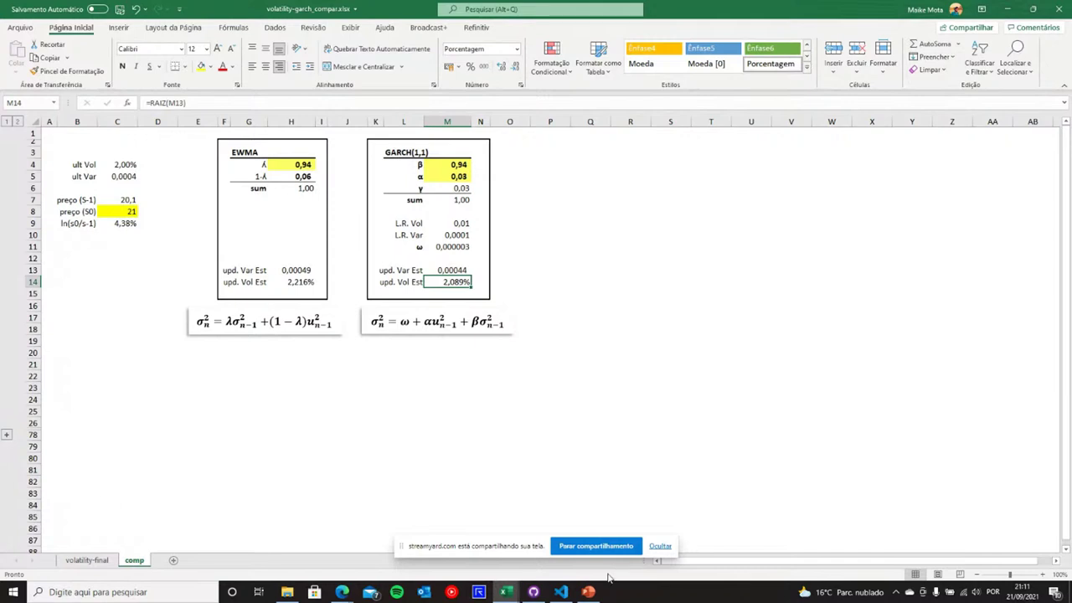
# Step: Show the Python logo slide of garch_ewma.pptx in PowerPoint, and switch to the gestao_risco_excel.ipynb notebook in Visual Studio Code
pyautogui.click(588, 592)
pyautogui.click(84, 548)
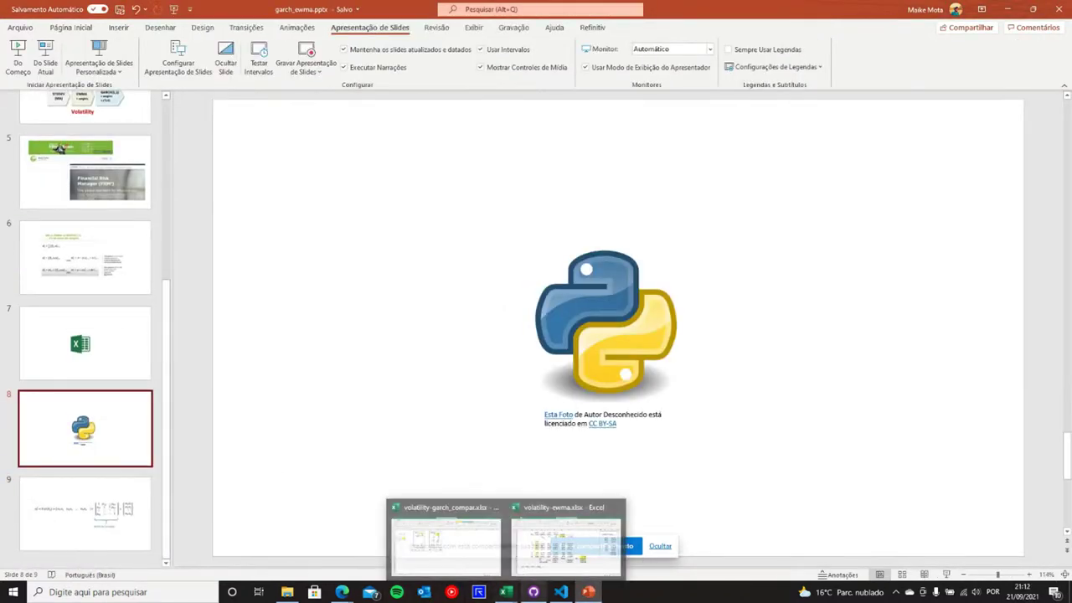
pyautogui.moveTo(559, 594)
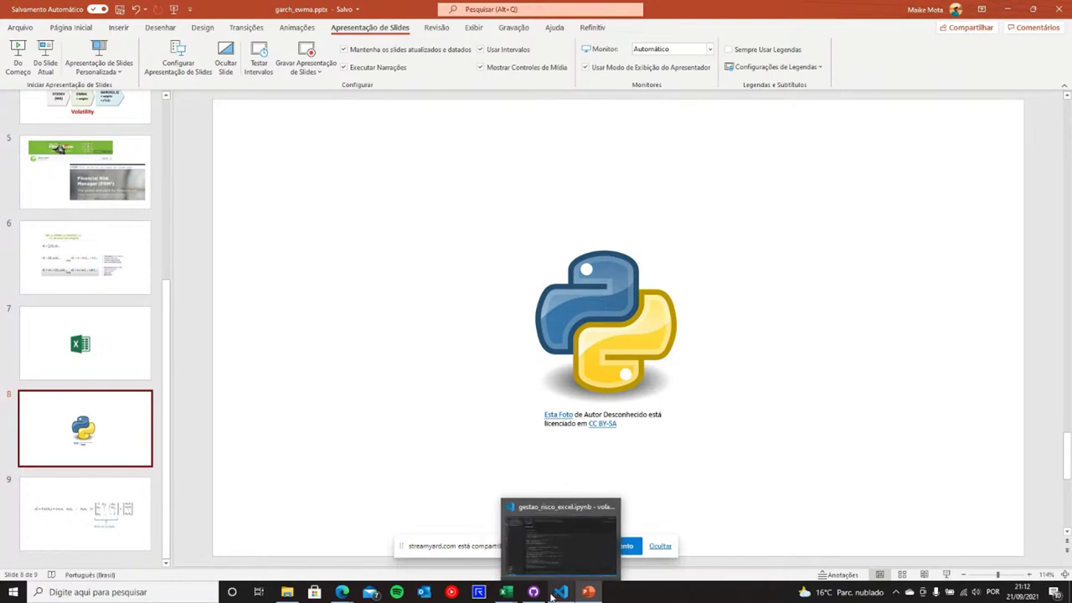
pyautogui.click(561, 592)
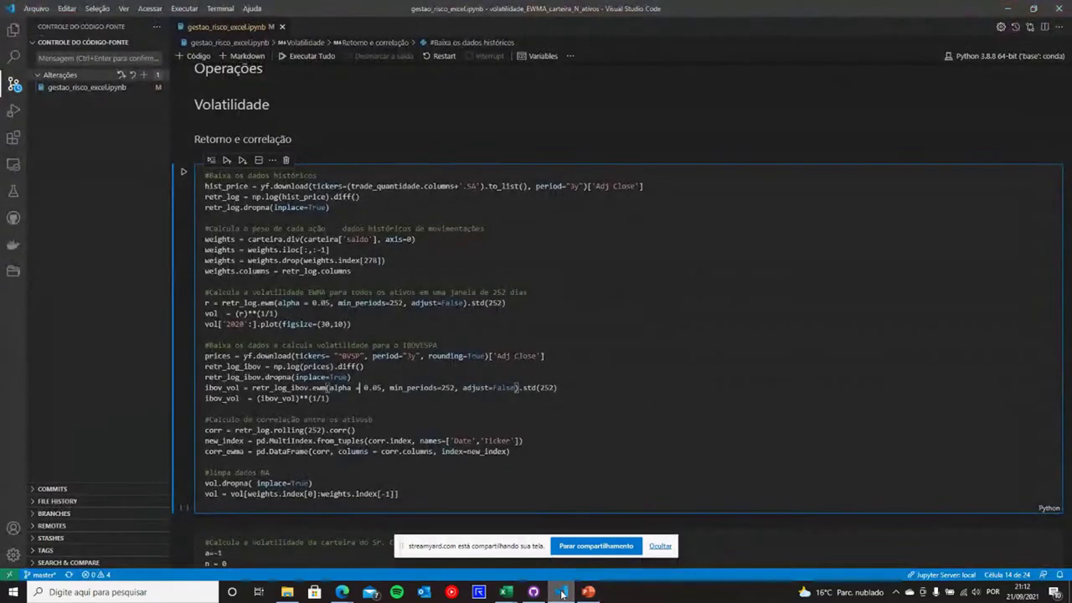
pyautogui.click(561, 593)
pyautogui.rightClick(561, 593)
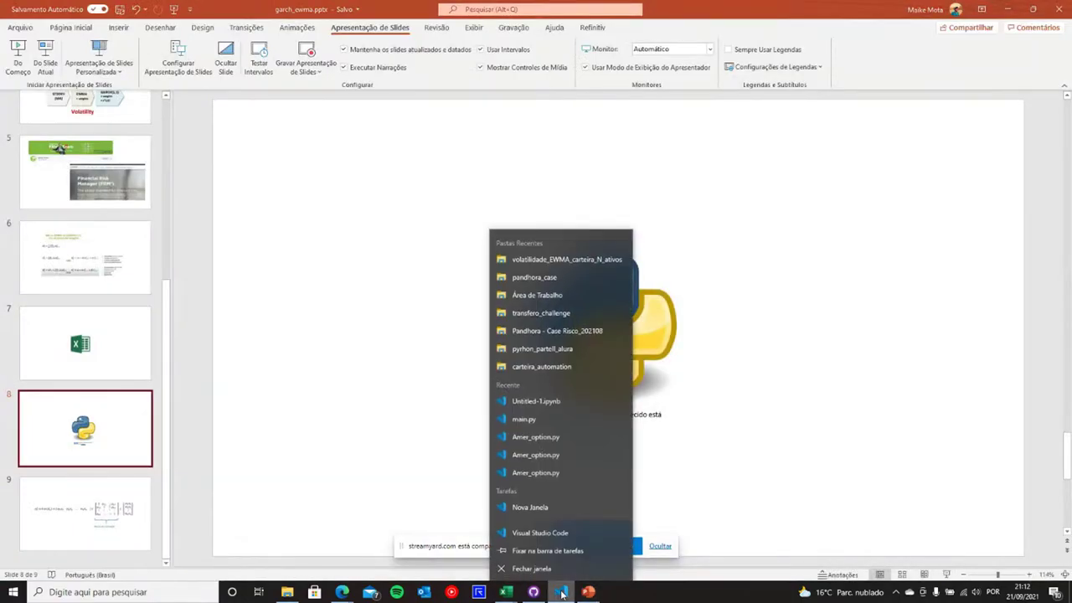
pyautogui.click(561, 593)
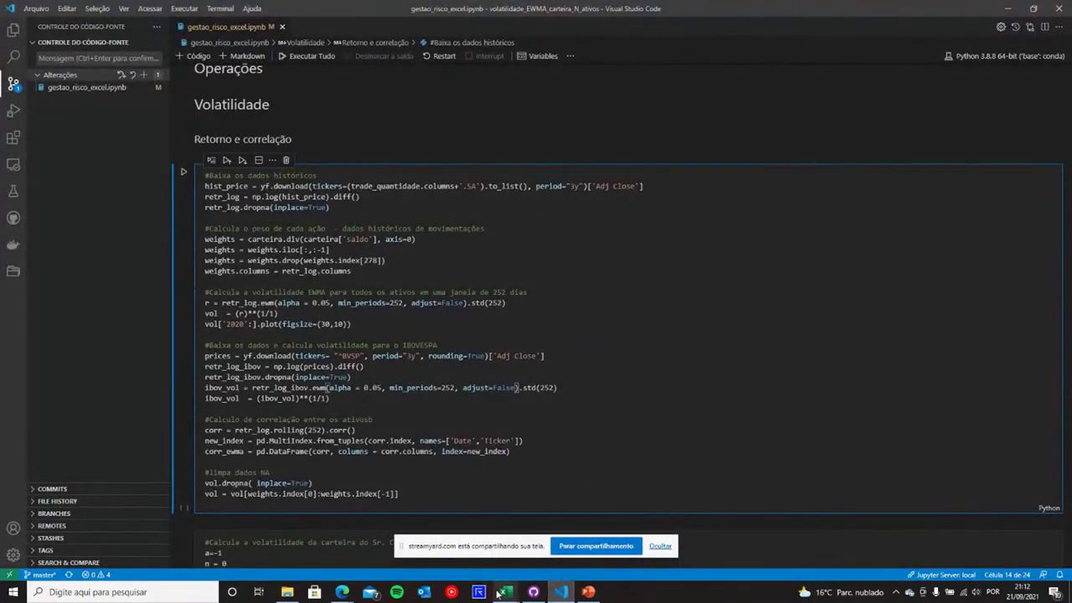
pyautogui.click(536, 556)
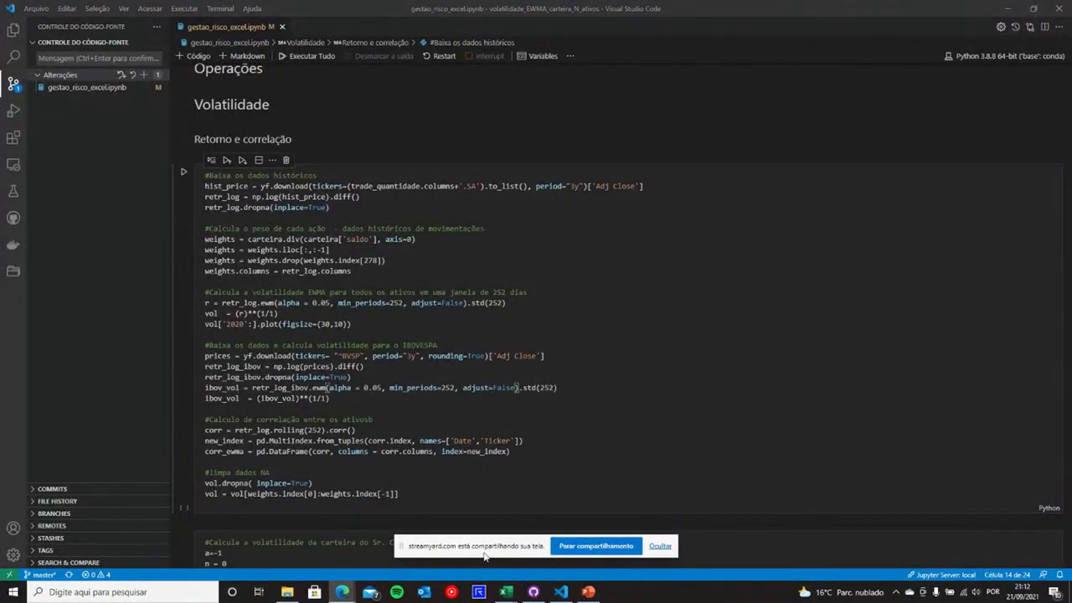
# Step: Go to the beginning of the notebook and select the library import cell
pyautogui.click(350, 186)
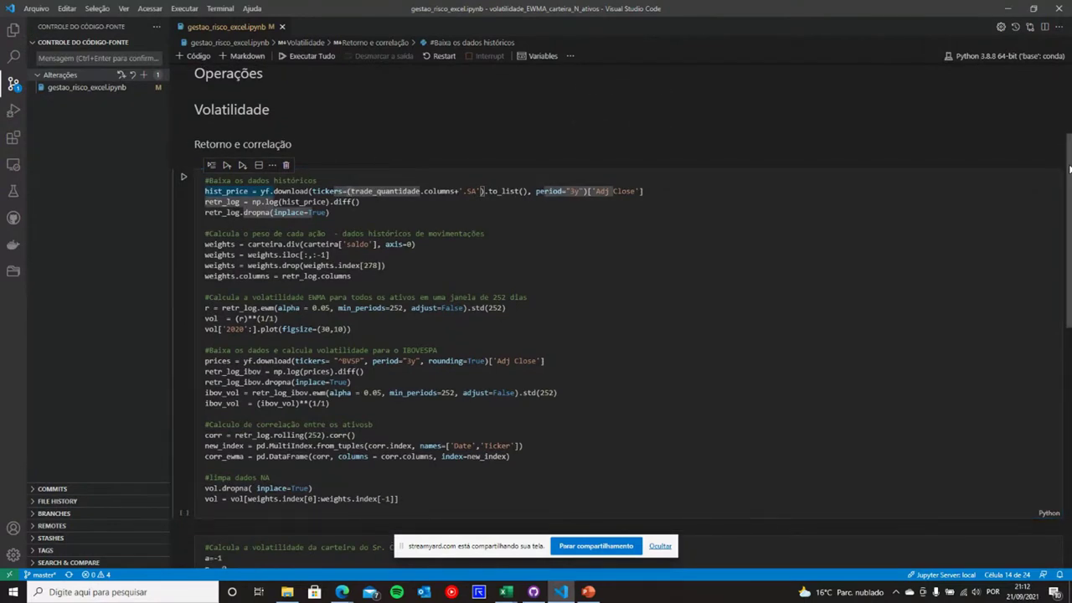
pyautogui.moveTo(1069, 164); pyautogui.dragTo(1069, 77)
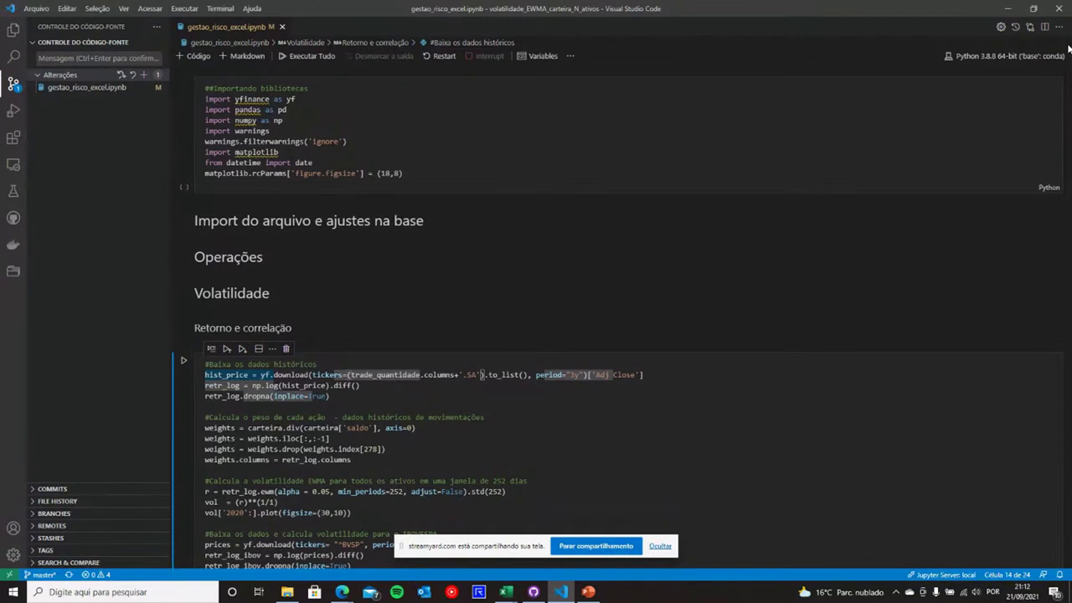
pyautogui.click(913, 85)
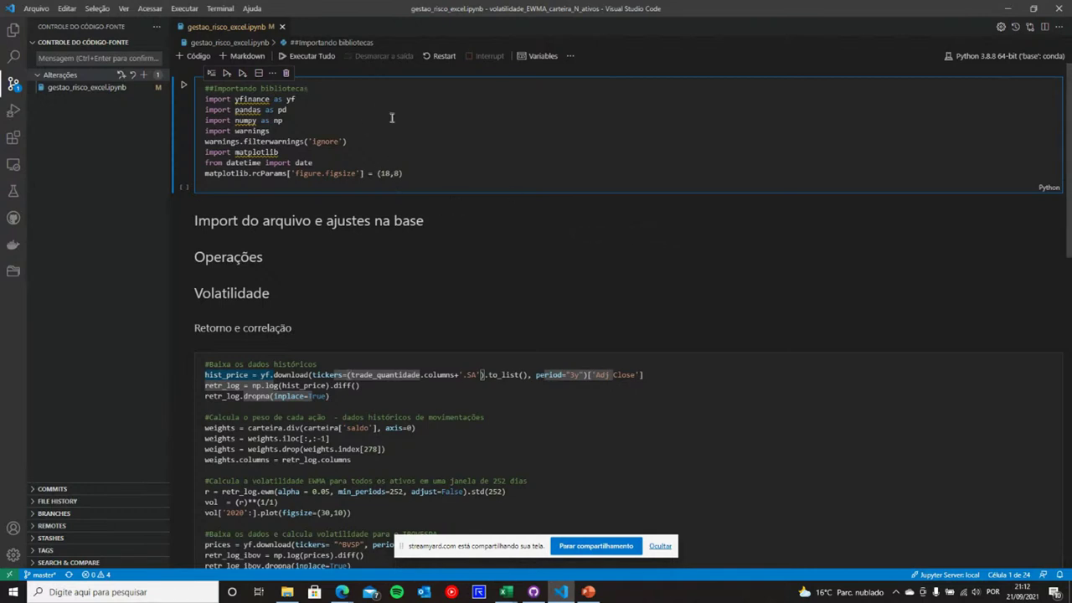
# Step: Show the project's files and open a preview of carteira.xlsx
pyautogui.click(13, 33)
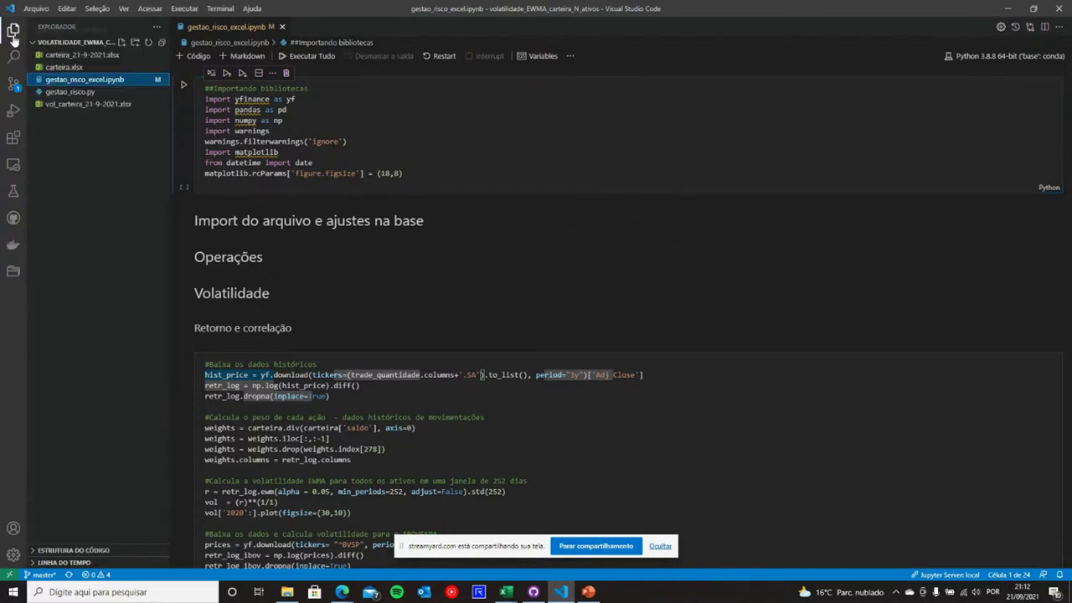
pyautogui.rightClick(89, 69)
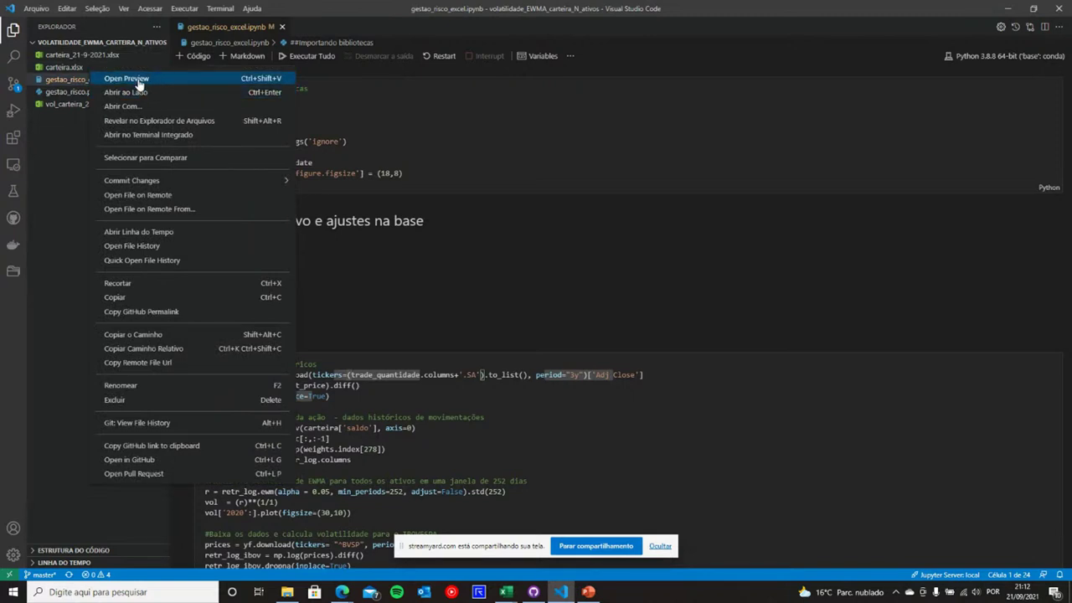
pyautogui.click(127, 77)
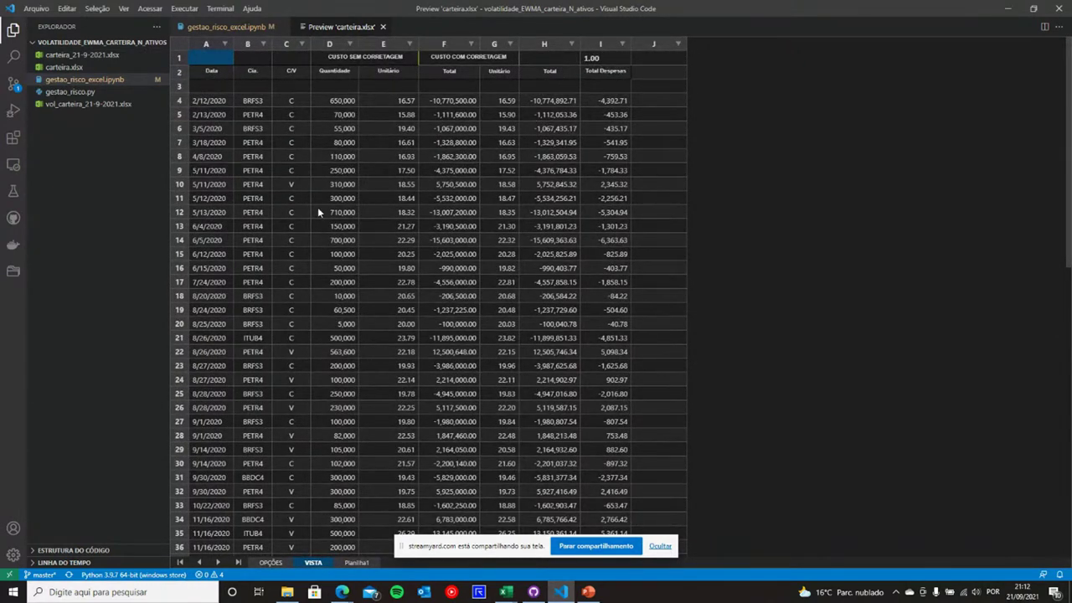
# Step: Examine the VISTA sheet's layout of portfolio trades, from the total expenses column across to the quantity and C/V columns
pyautogui.click(605, 156)
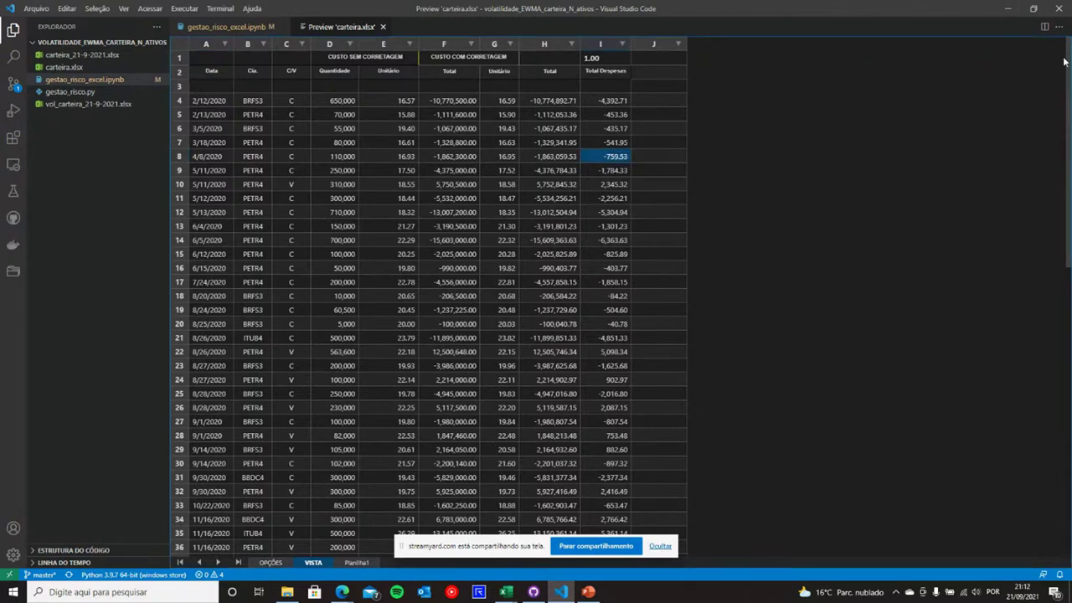
pyautogui.moveTo(1065, 62)
pyautogui.mouseDown()
pyautogui.moveTo(1059, 402)
pyautogui.moveTo(1069, 51)
pyautogui.mouseUp()
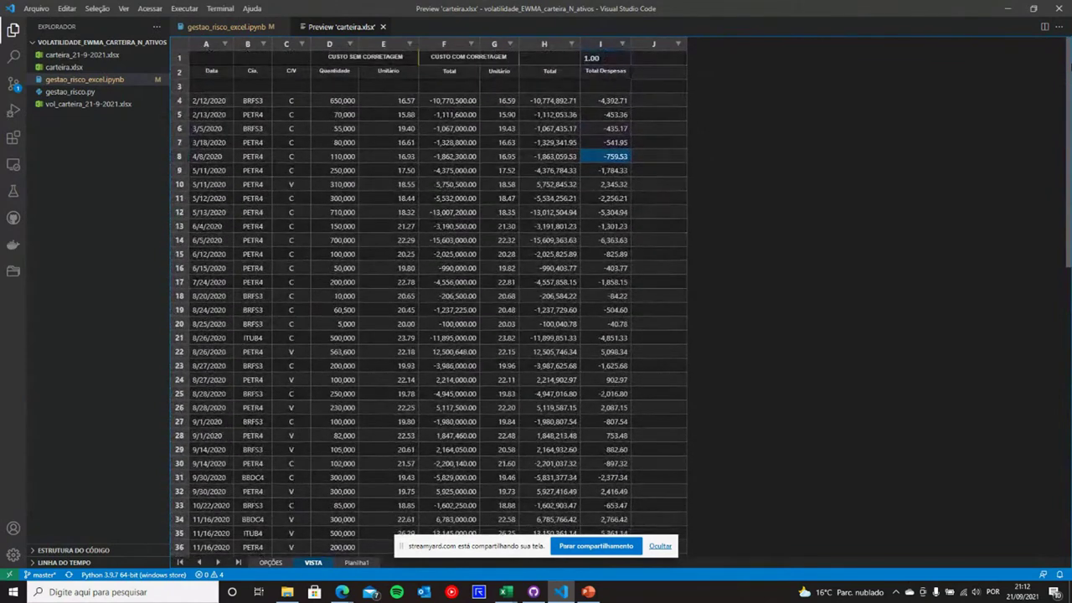
pyautogui.click(608, 60)
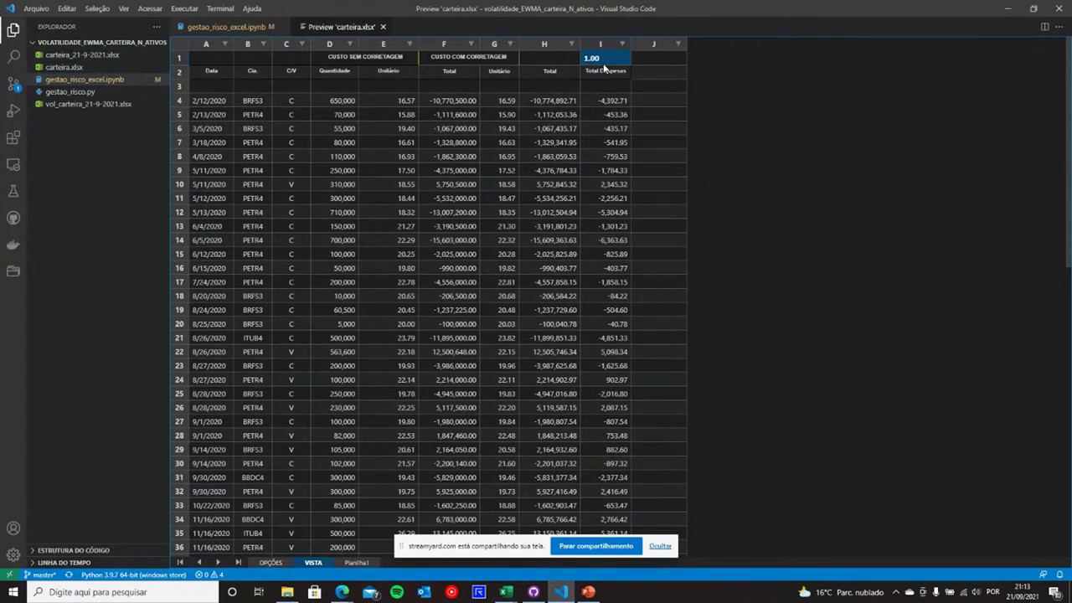
pyautogui.press('Down')
pyautogui.press('Down')
pyautogui.press('Down')
pyautogui.press('Down')
pyautogui.press('Down')
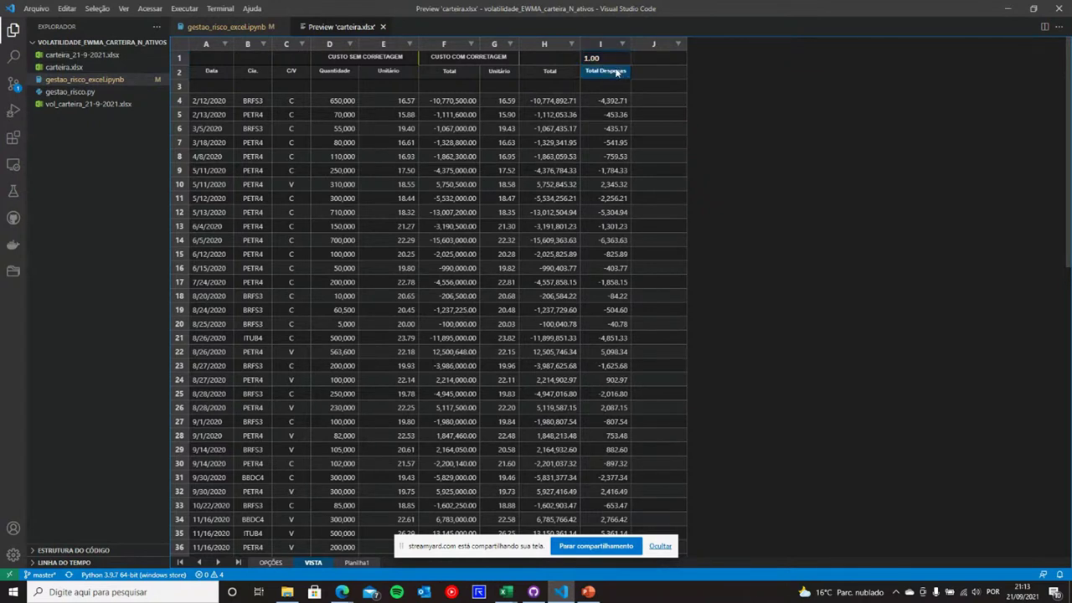
pyautogui.press('Left')
pyautogui.press('Left')
pyautogui.press('Down')
pyautogui.press('Down')
pyautogui.press('Left')
pyautogui.press('Left')
pyautogui.press('Left')
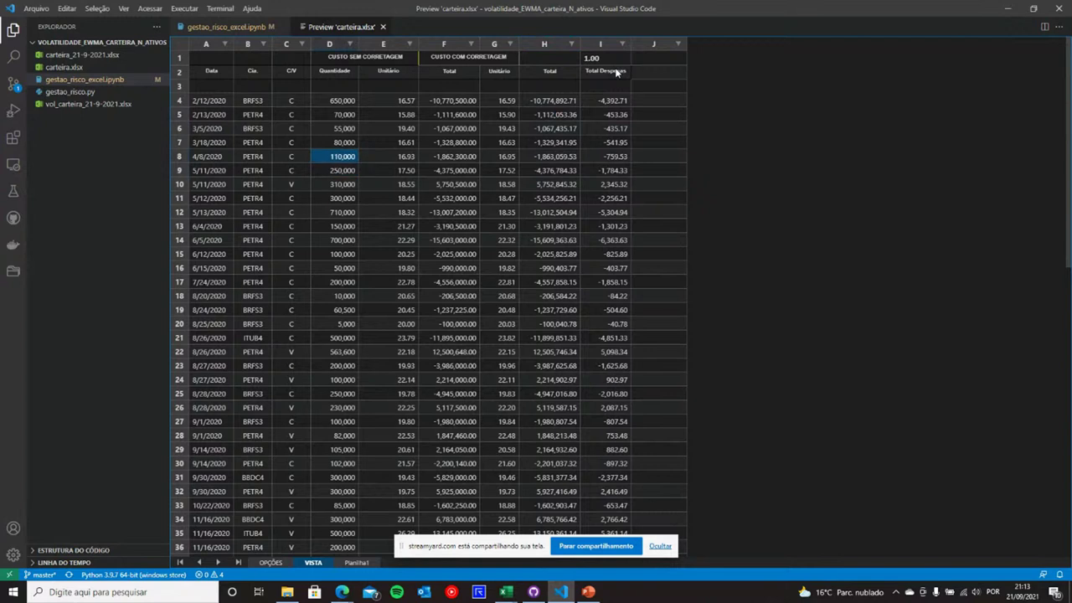
pyautogui.press('Left')
pyautogui.press('Up')
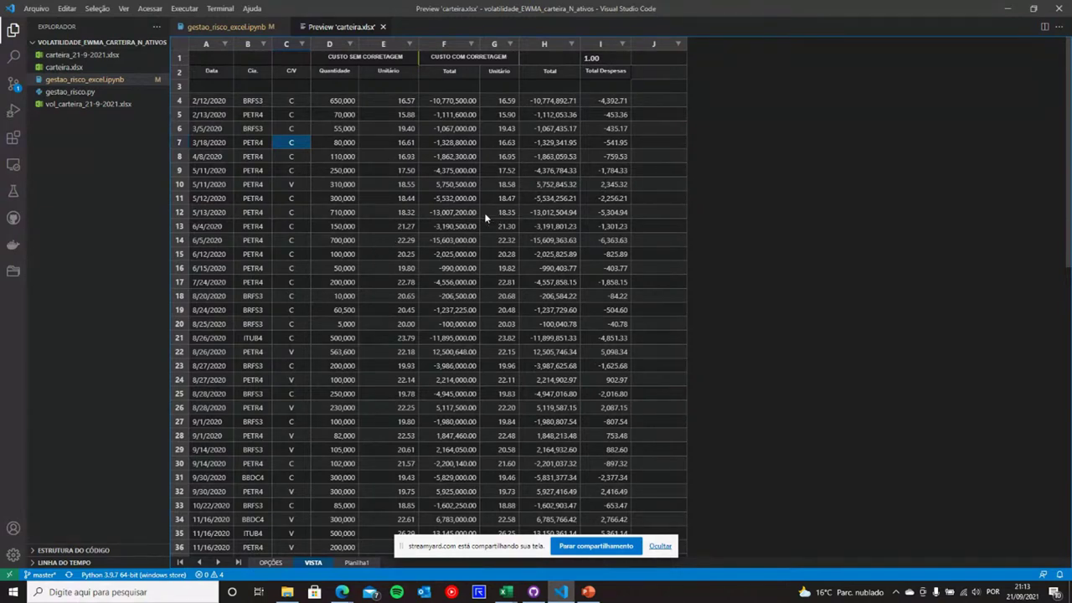
# Step: Return to the gestao_risco_excel.ipynb notebook and run the library import cell
pyautogui.click(112, 82)
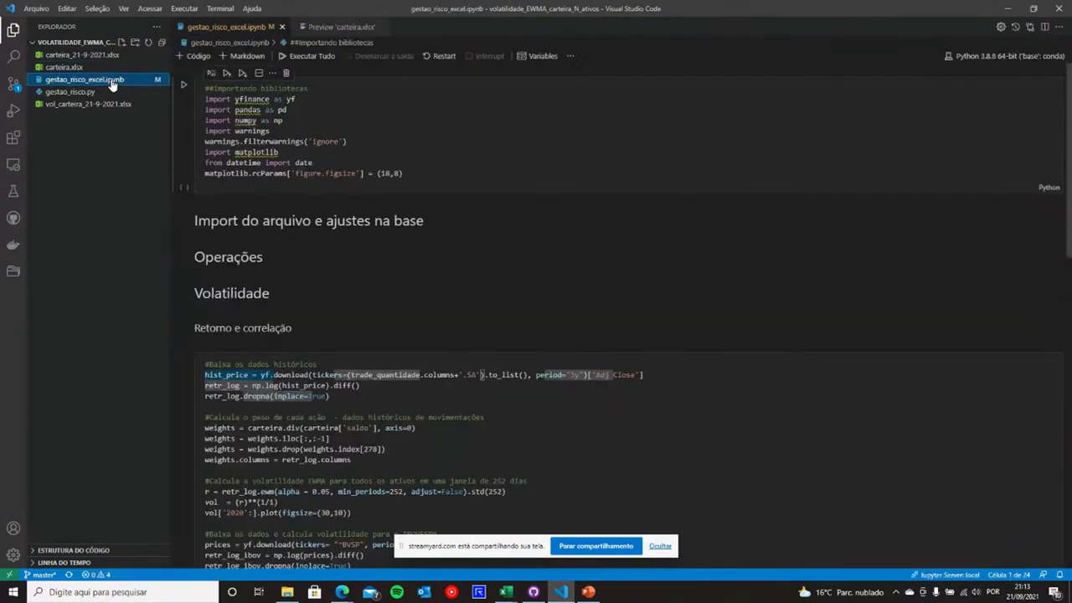
pyautogui.click(436, 132)
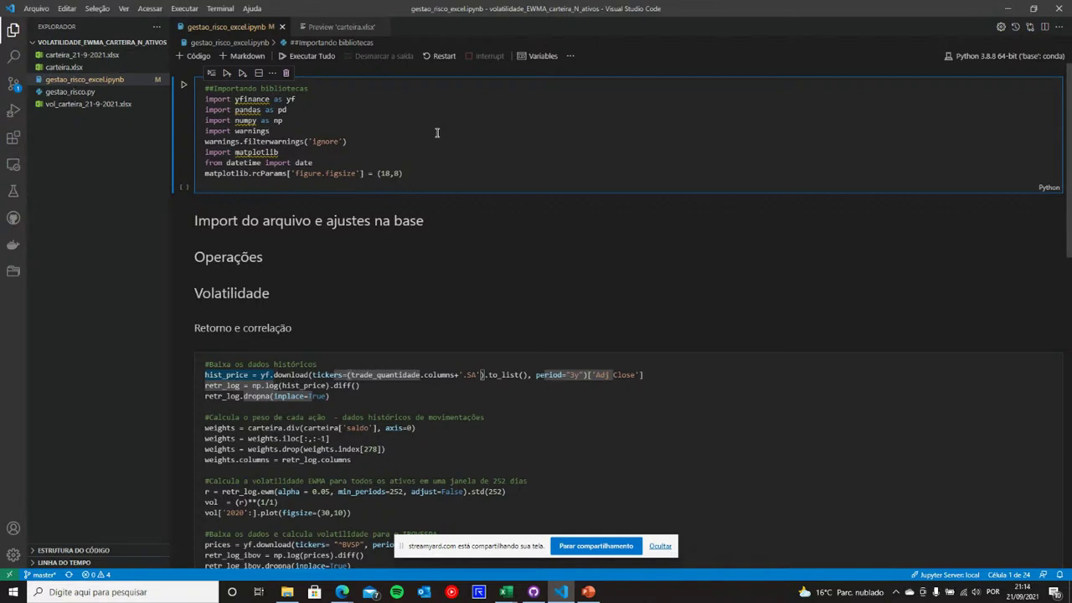
pyautogui.hotkey('shift', 'Return')
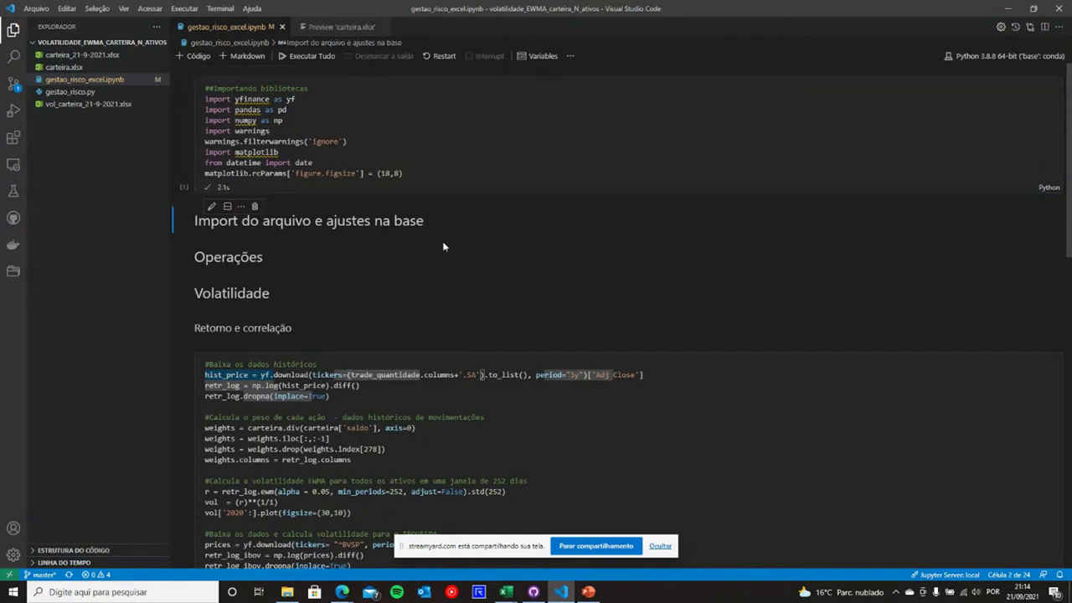
# Step: Expand the "Import do arquivo e ajustes na base" section and select its code cell that reads carteira.xlsx
pyautogui.click(187, 225)
pyautogui.scroll(-1, 480, 314)
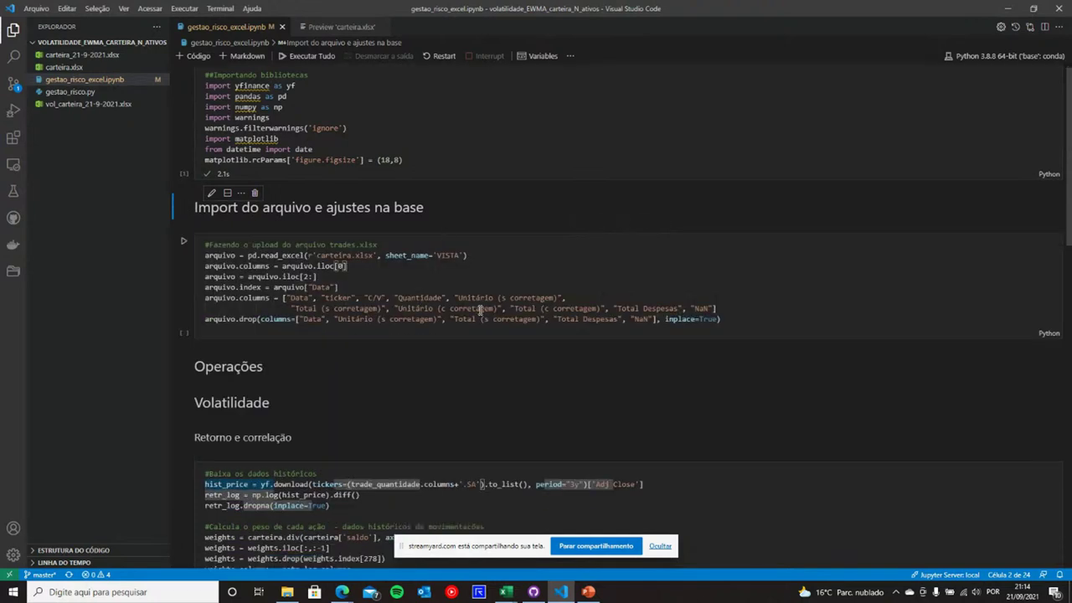
pyautogui.scroll(-1, 480, 315)
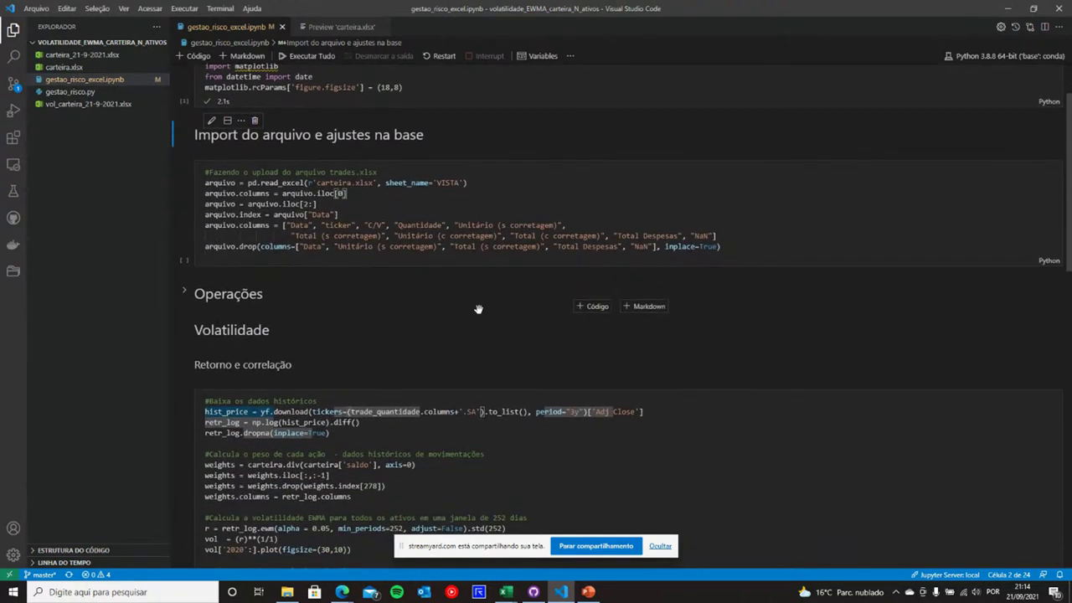
pyautogui.click(407, 203)
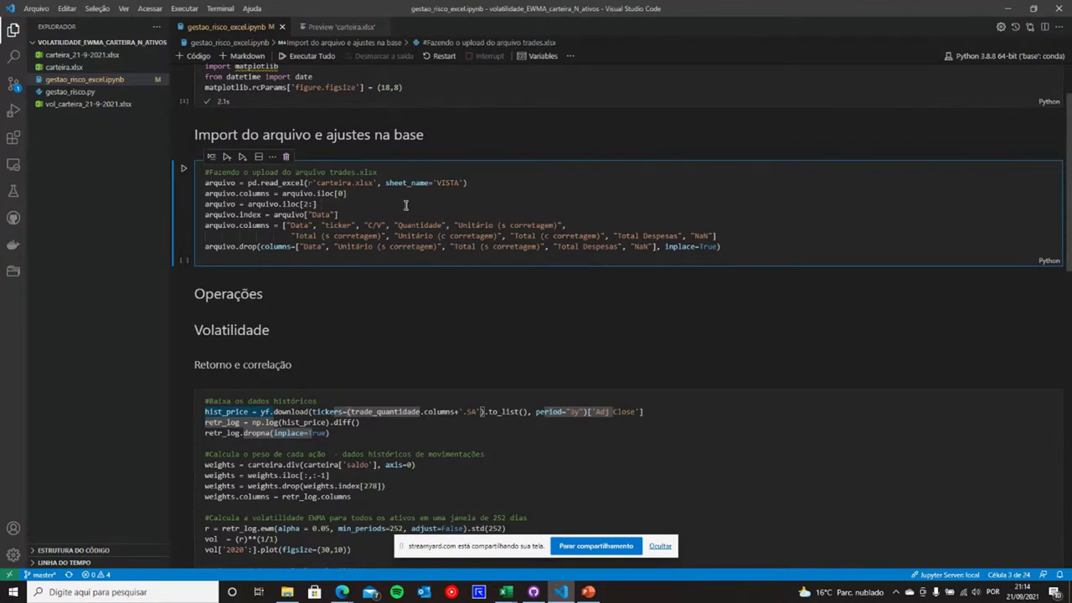
# Step: Review the trade rows of the VISTA sheet in the carteira.xlsx preview, looking at dates, tickers and C/V values
pyautogui.click(339, 30)
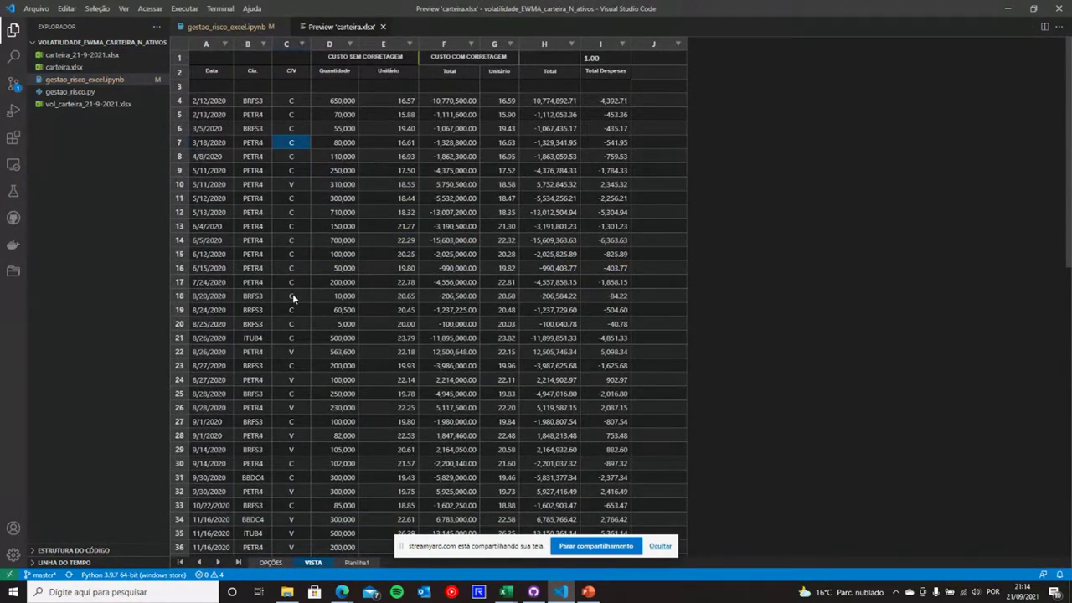
pyautogui.scroll(-5, 297, 151)
pyautogui.scroll(3, 297, 151)
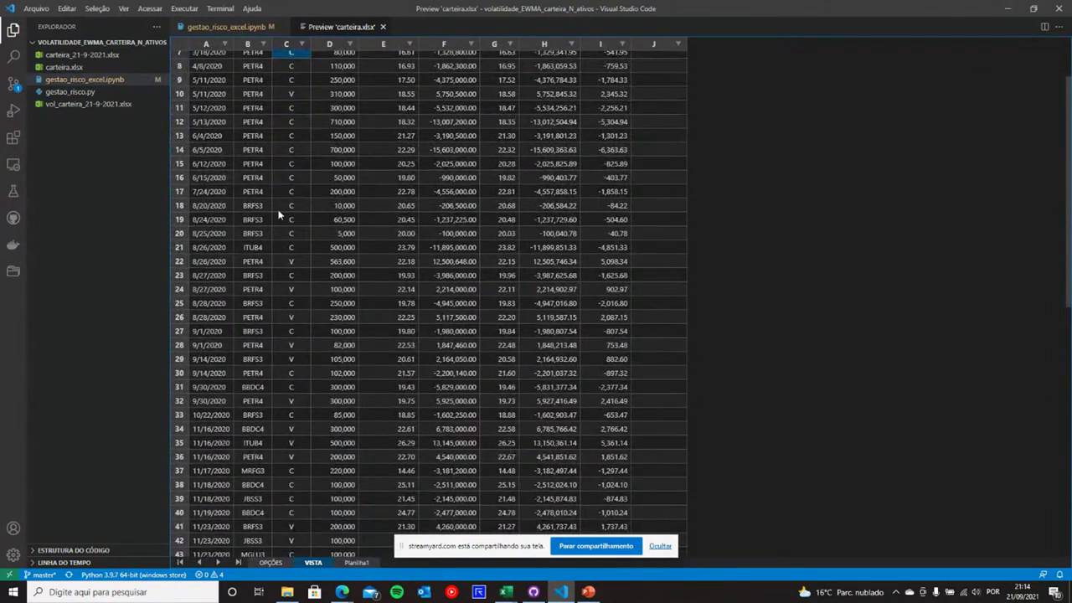
pyautogui.scroll(3, 280, 211)
pyautogui.scroll(-6, 280, 210)
pyautogui.scroll(6, 279, 215)
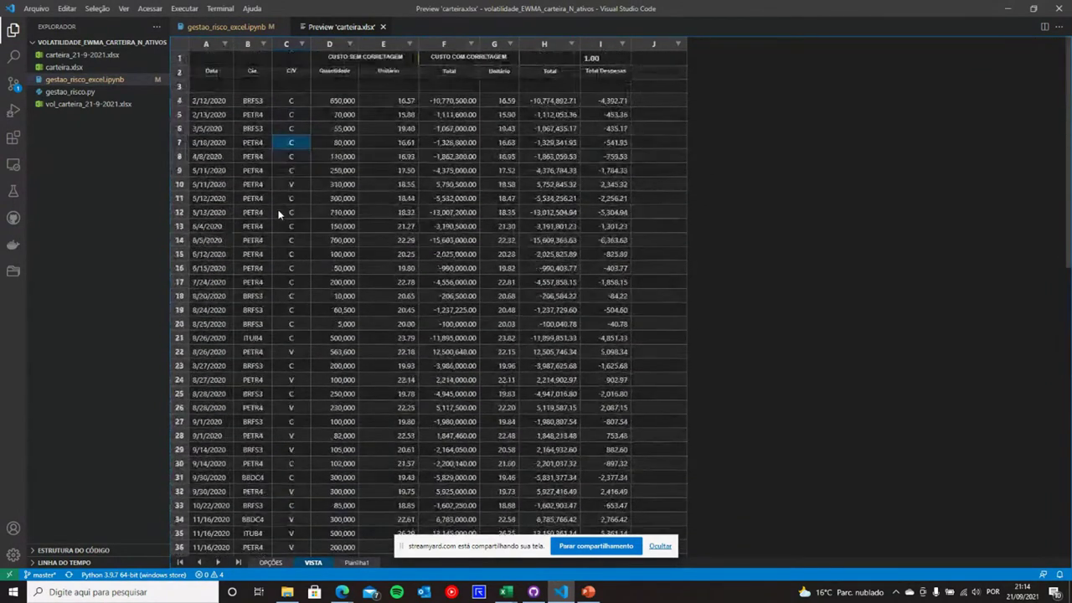
# Step: Back in the notebook, run the cell that imports the VISTA sheet of carteira.xlsx and adjusts its columns
pyautogui.click(228, 27)
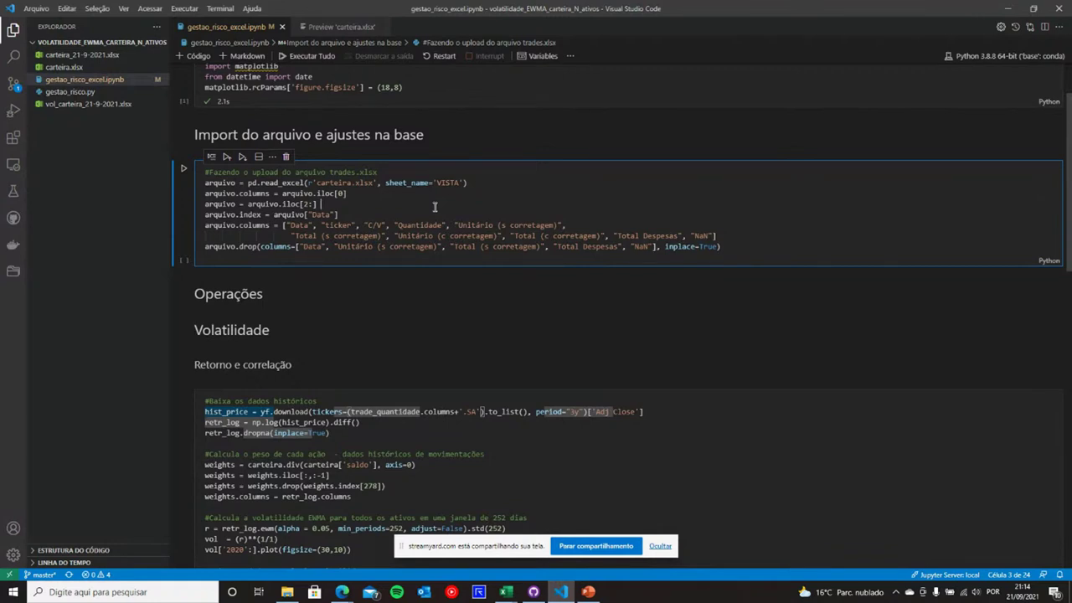
pyautogui.hotkey('ctrl', 'Return')
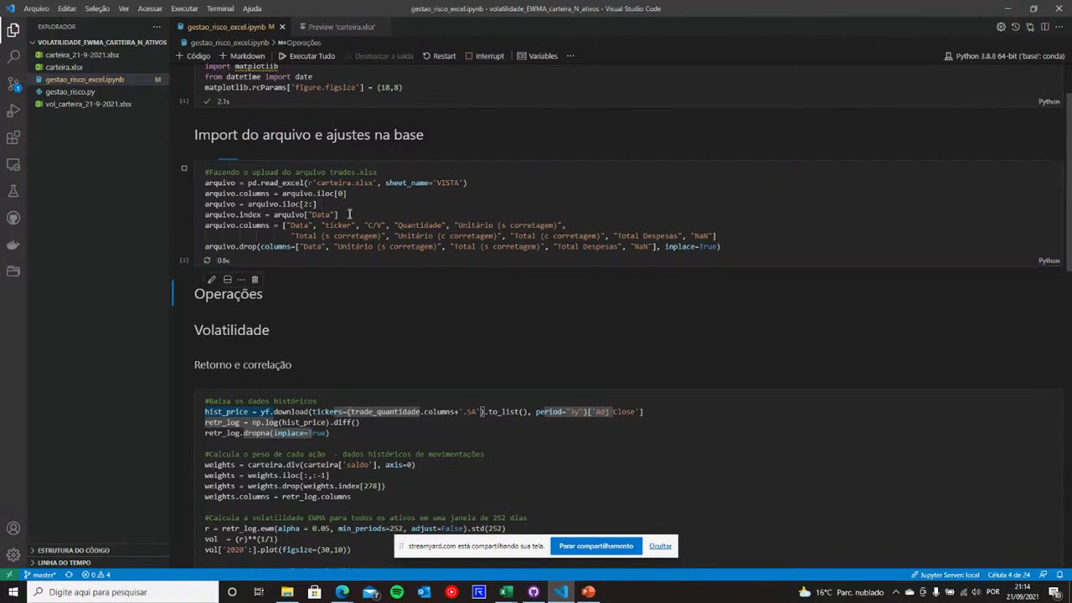
# Step: Insert a code cell below the import cell containing arquivo and run it to display the imported table
pyautogui.press('b')
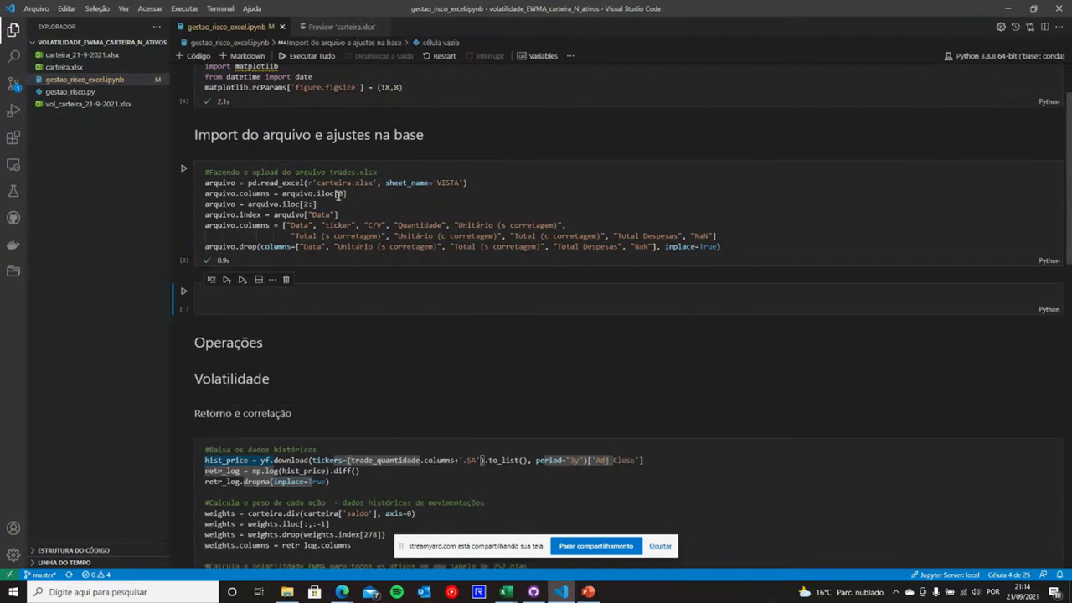
pyautogui.click(338, 309)
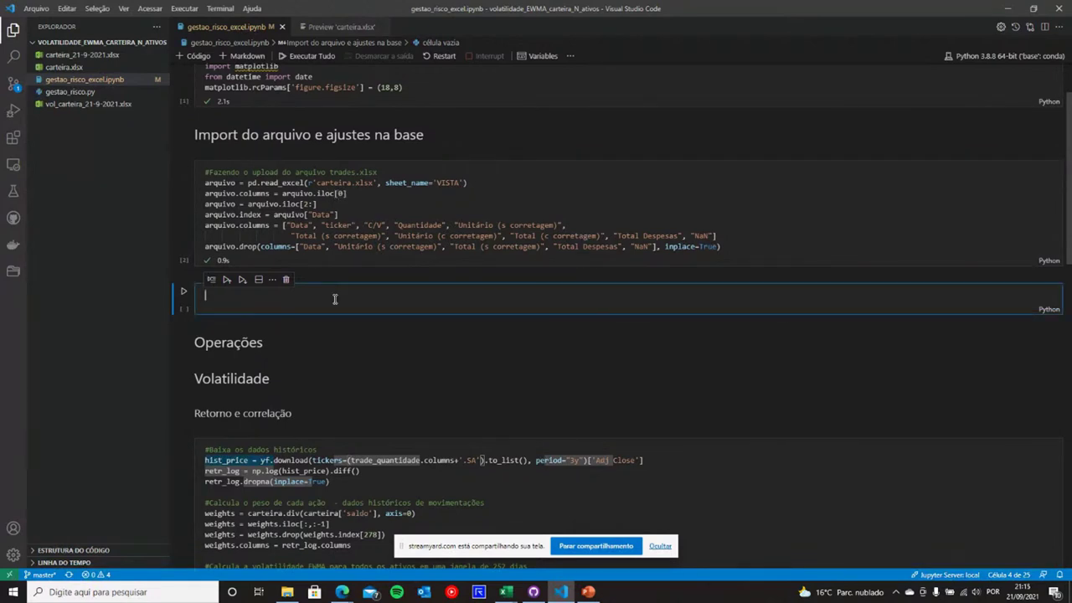
pyautogui.write('ar')
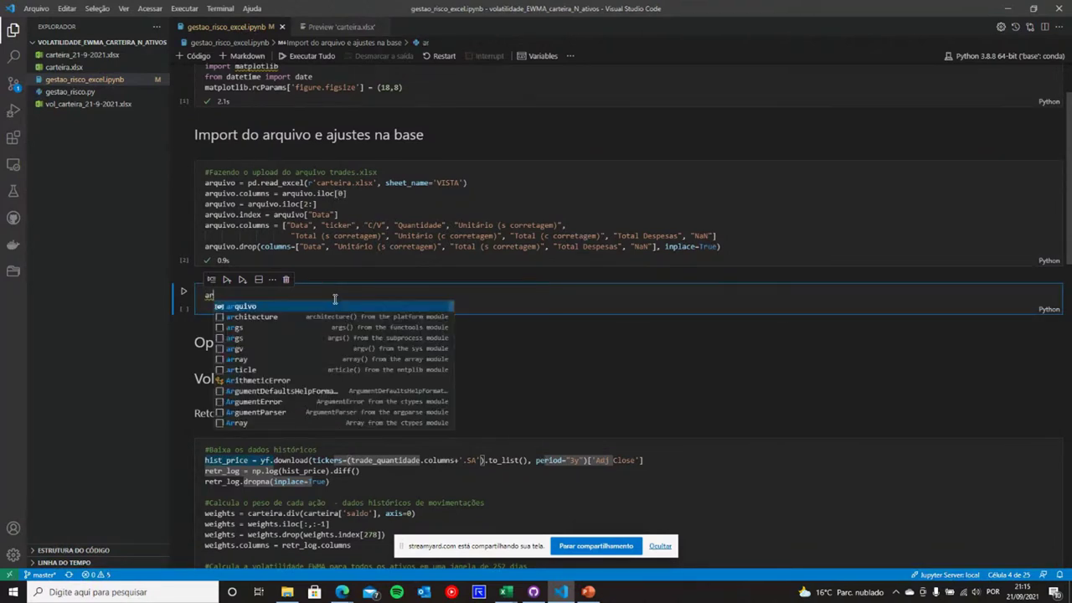
pyautogui.press('Return')
pyautogui.press('Return')
pyautogui.press('BackSpace')
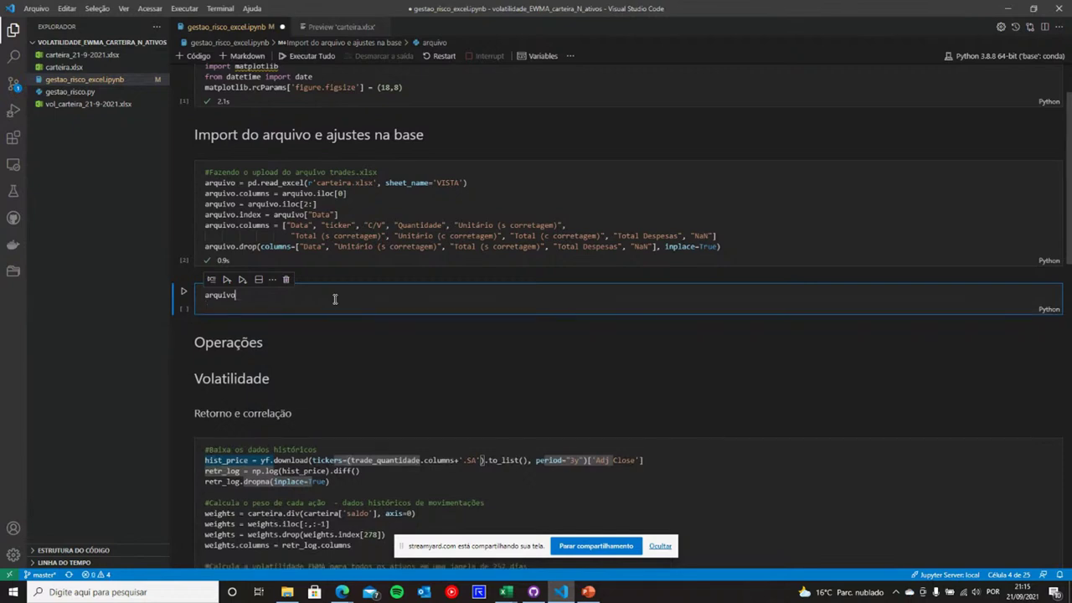
pyautogui.press('Return')
pyautogui.press('BackSpace')
pyautogui.hotkey('shift', 'Return')
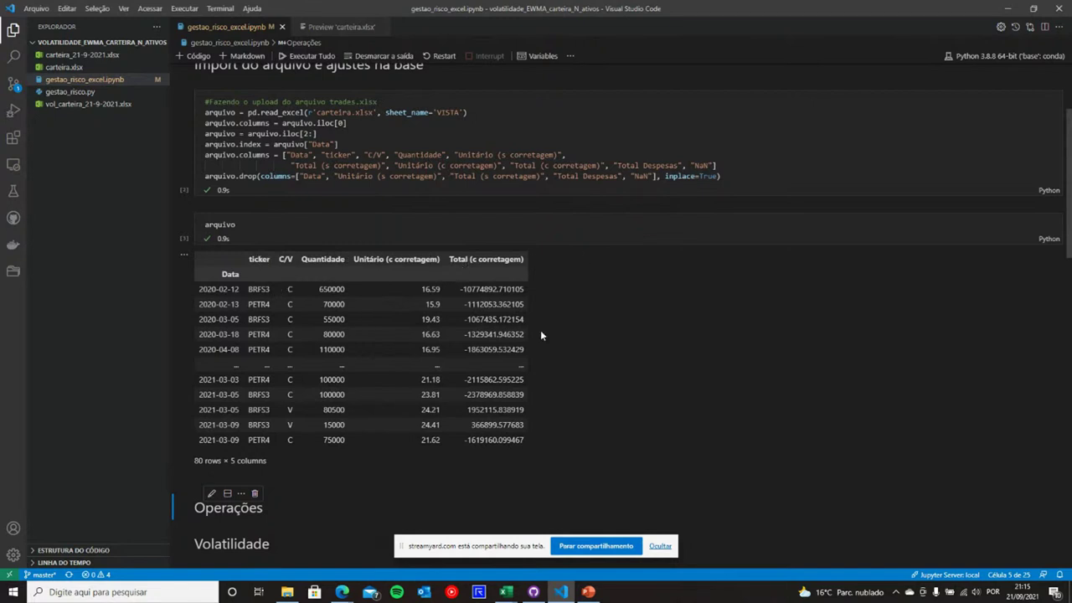
# Step: Expand the "Operações" section and select the cell that creates the trade_quantidade pivot table
pyautogui.scroll(-1, 385, 360)
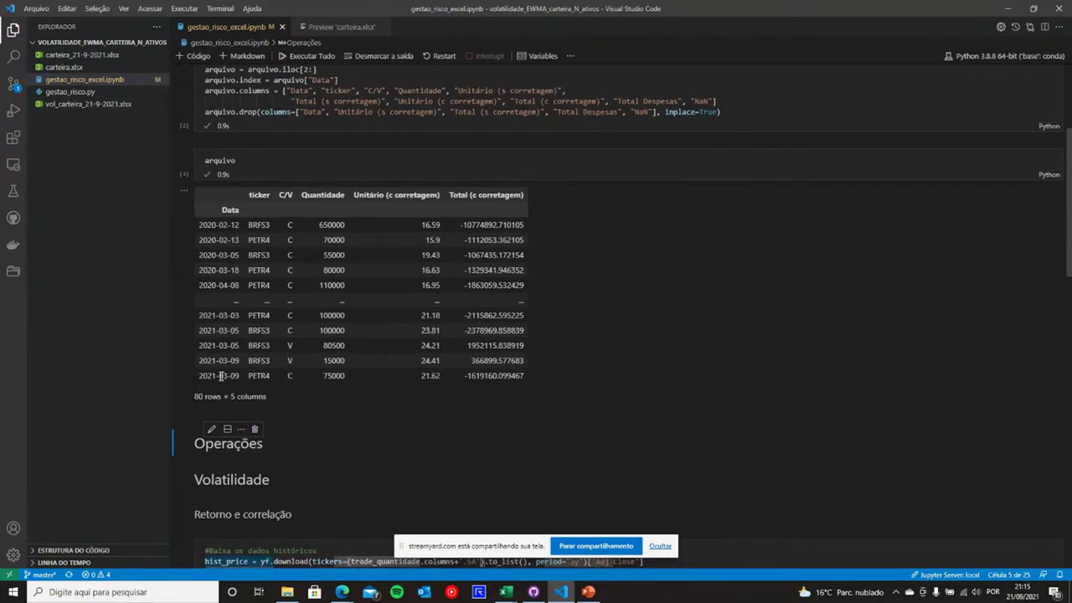
pyautogui.scroll(-1, 221, 375)
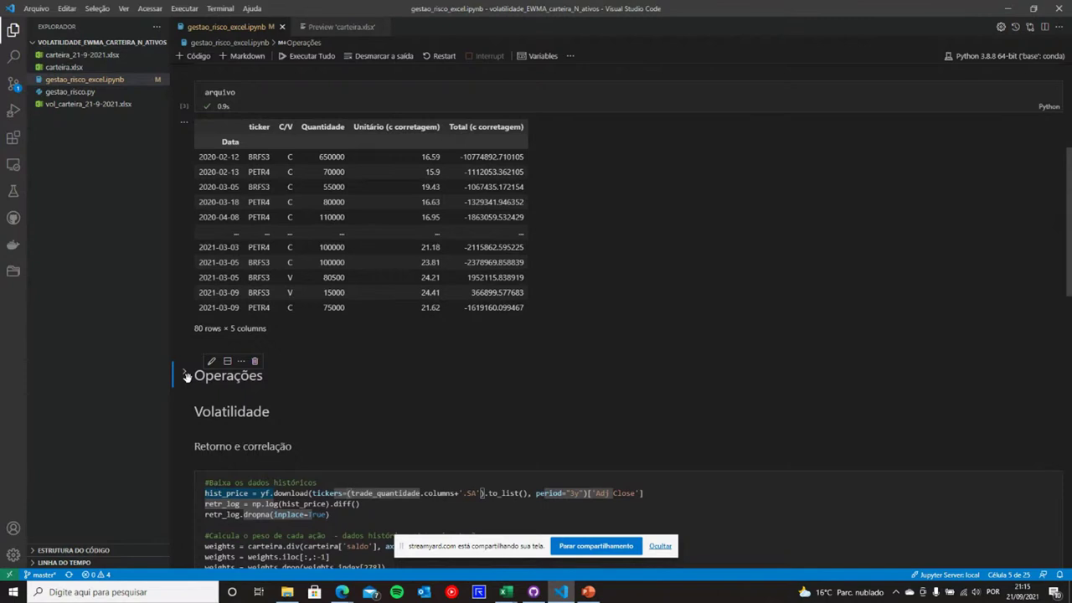
pyautogui.click(186, 375)
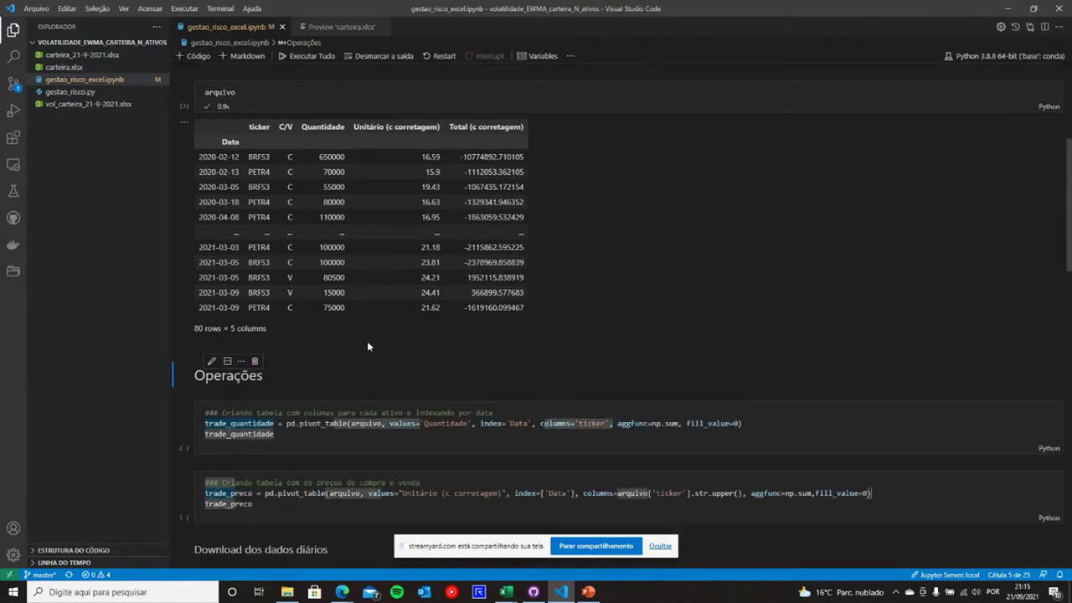
pyautogui.scroll(-1, 367, 341)
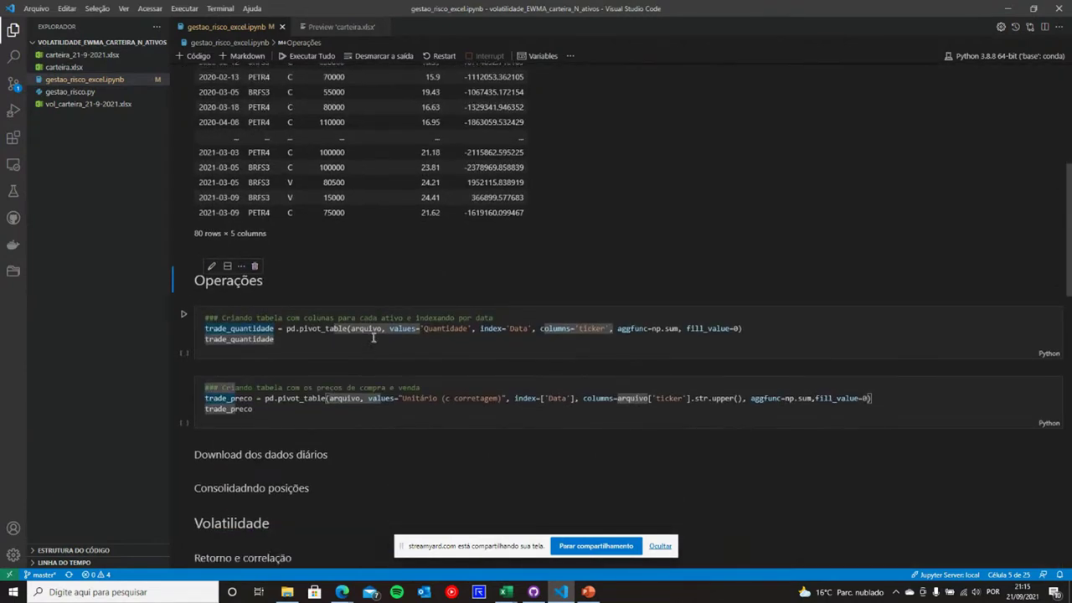
pyautogui.click(374, 337)
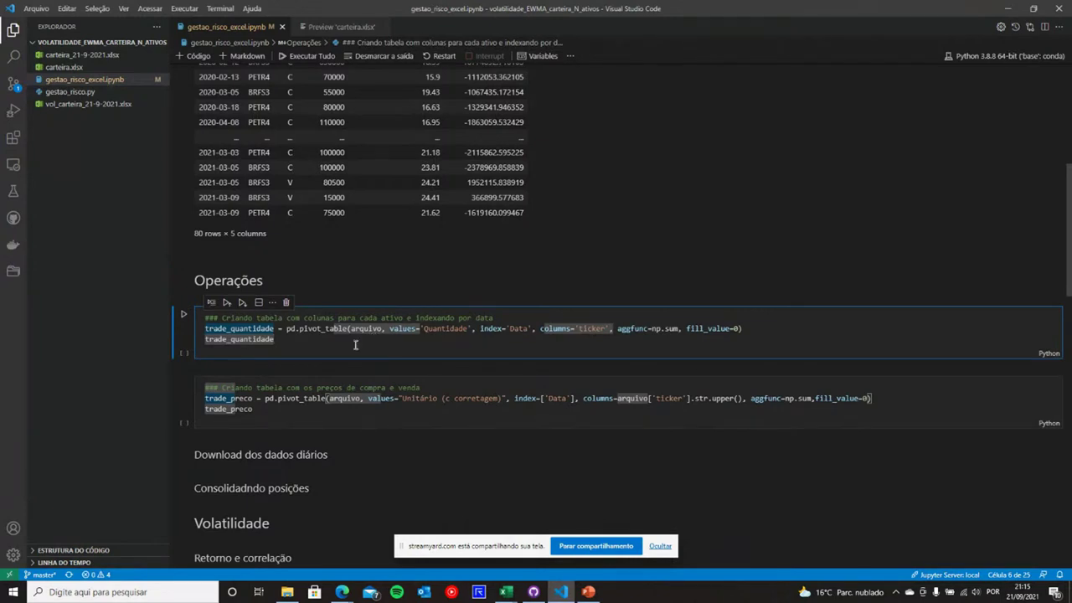
# Step: Check the pivot_table arguments against the arquivo table, and run the cell that pivots Quantidade by Data and ticker into trade_quantidade
pyautogui.scroll(2, 422, 244)
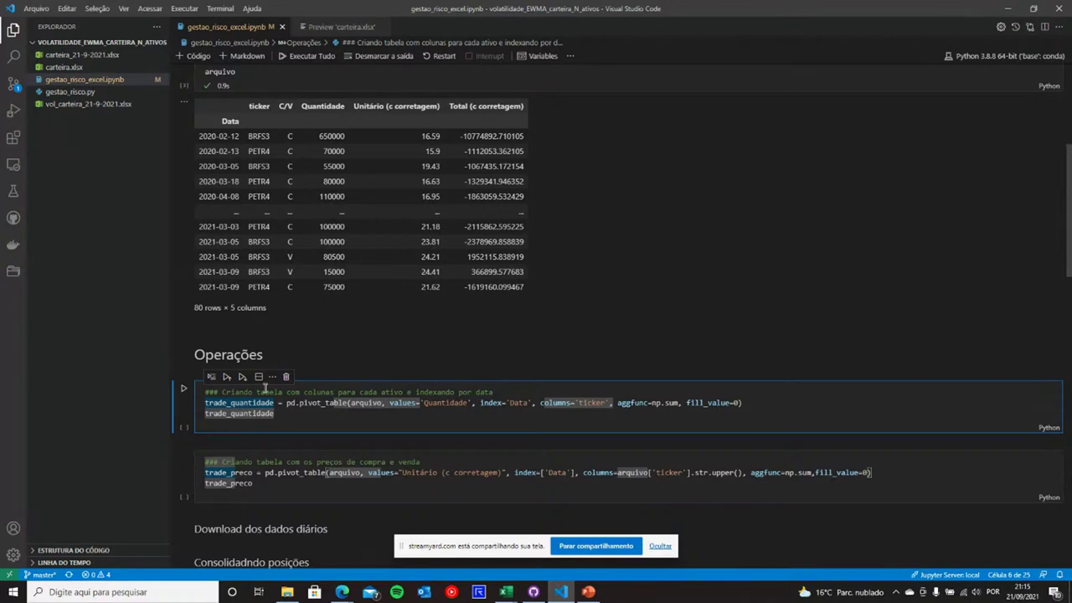
pyautogui.scroll(-1, 320, 414)
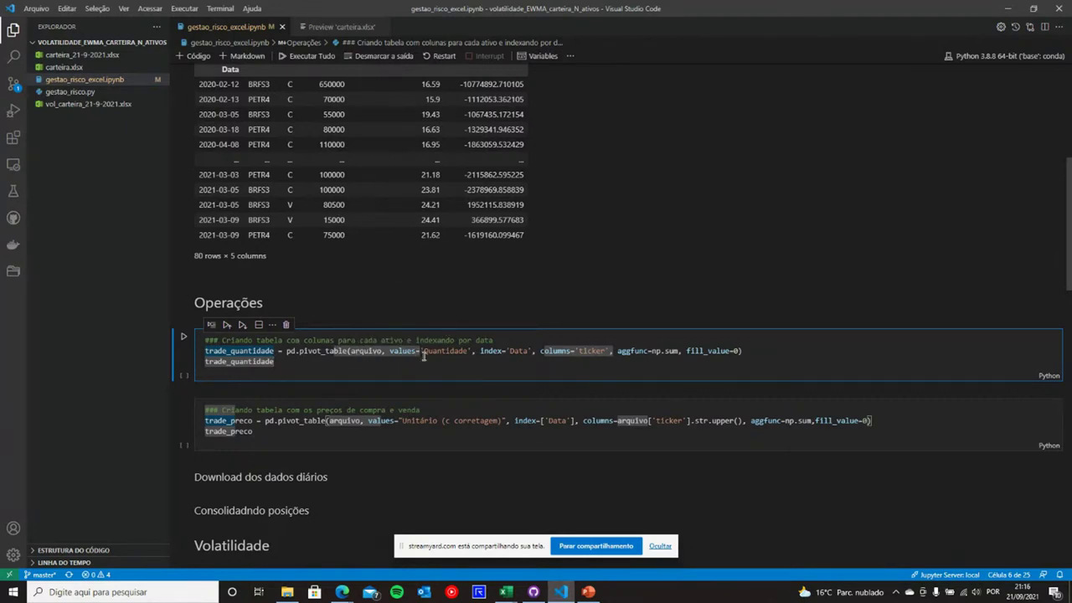
pyautogui.scroll(1, 390, 271)
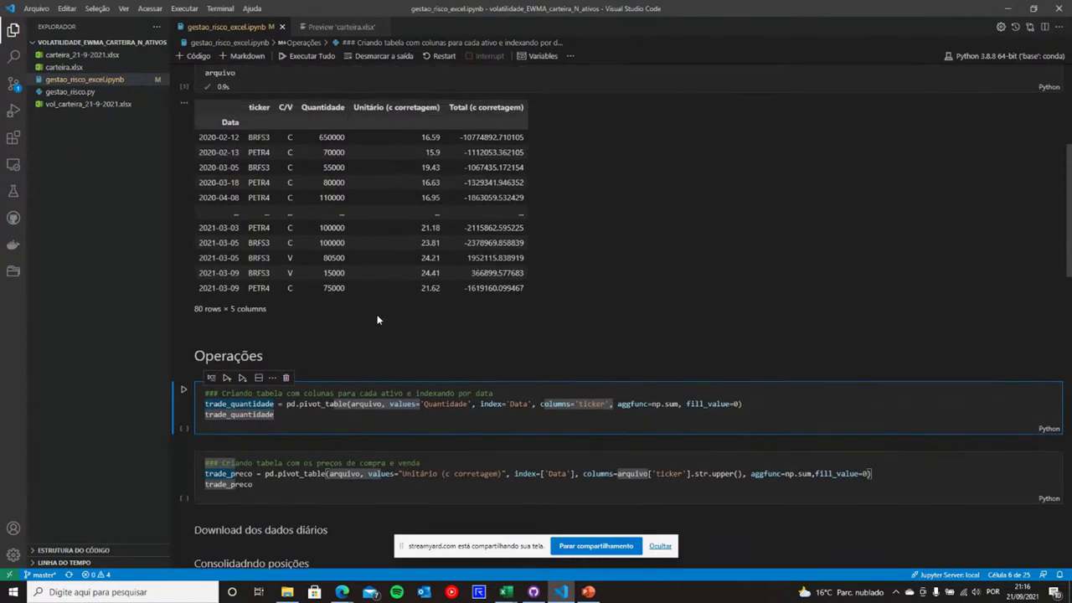
pyautogui.scroll(-1, 376, 314)
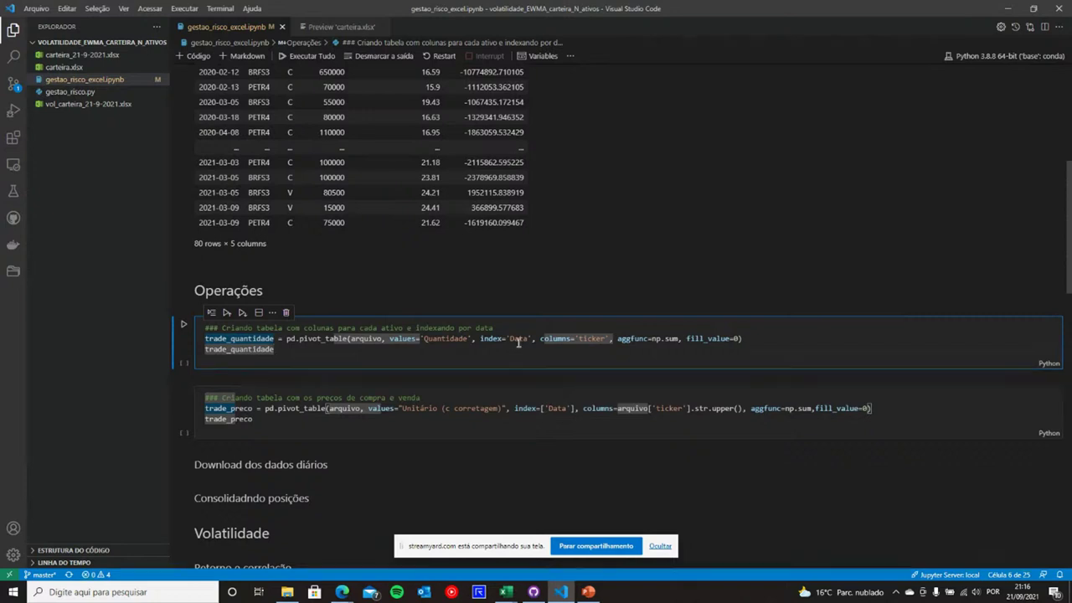
pyautogui.scroll(1, 395, 219)
pyautogui.scroll(1, 395, 217)
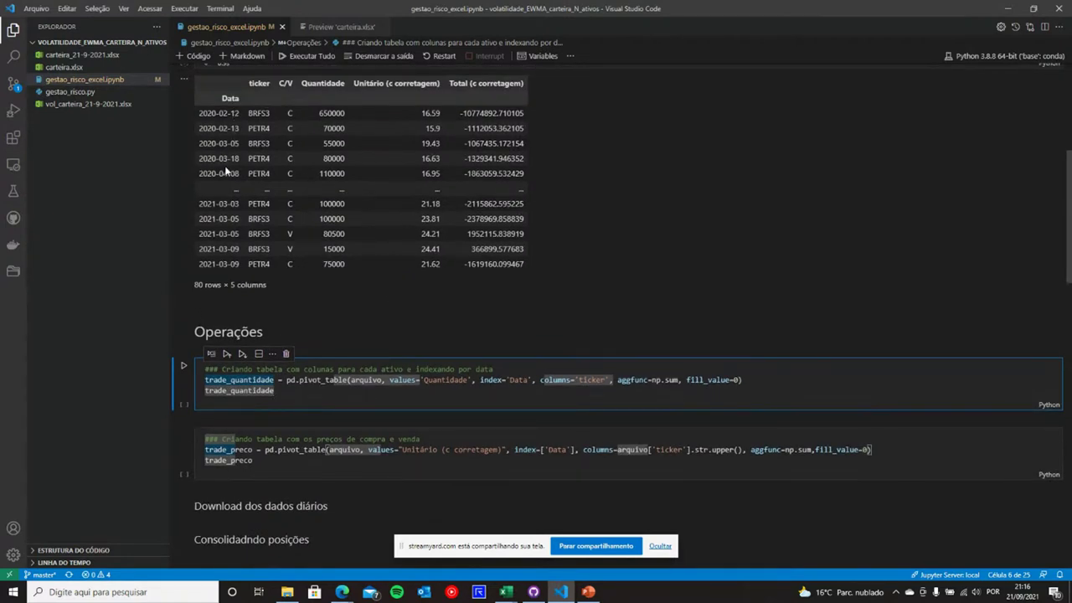
pyautogui.scroll(-1, 224, 166)
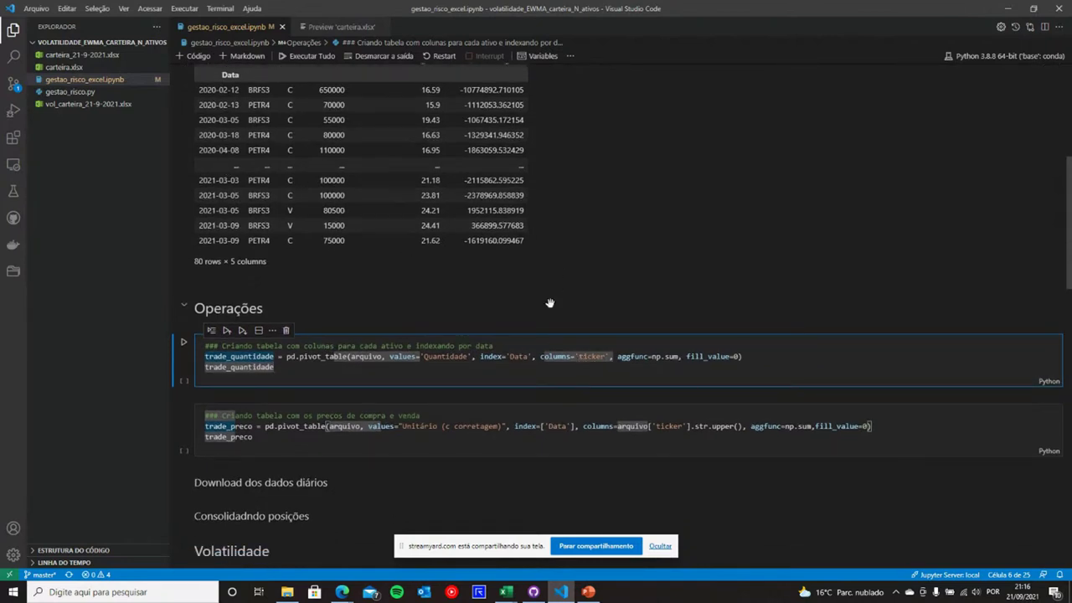
pyautogui.scroll(2, 557, 256)
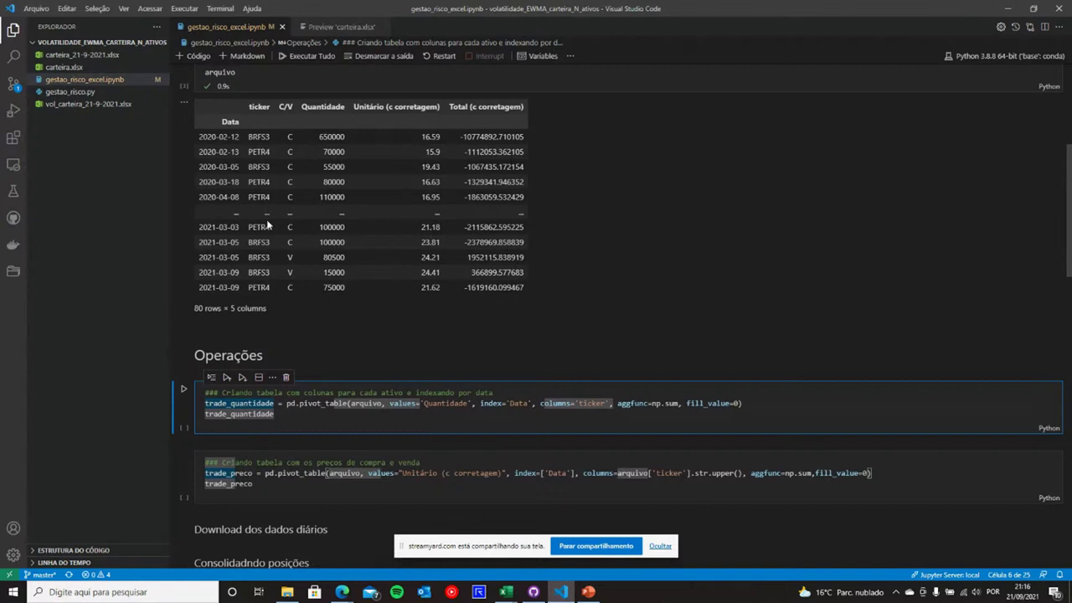
pyautogui.click(766, 403)
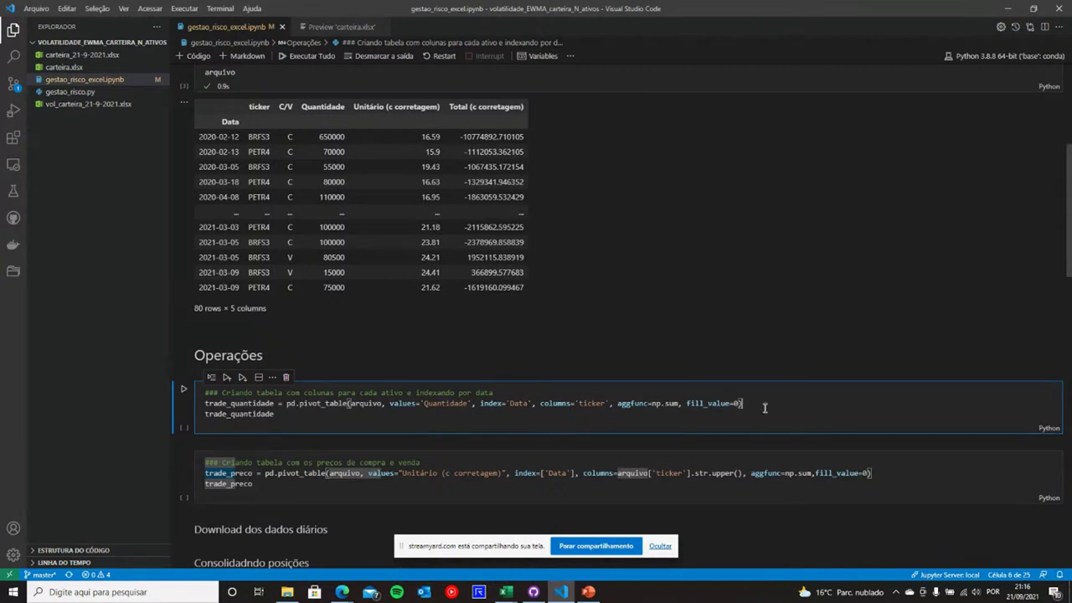
pyautogui.hotkey('shift', 'Return')
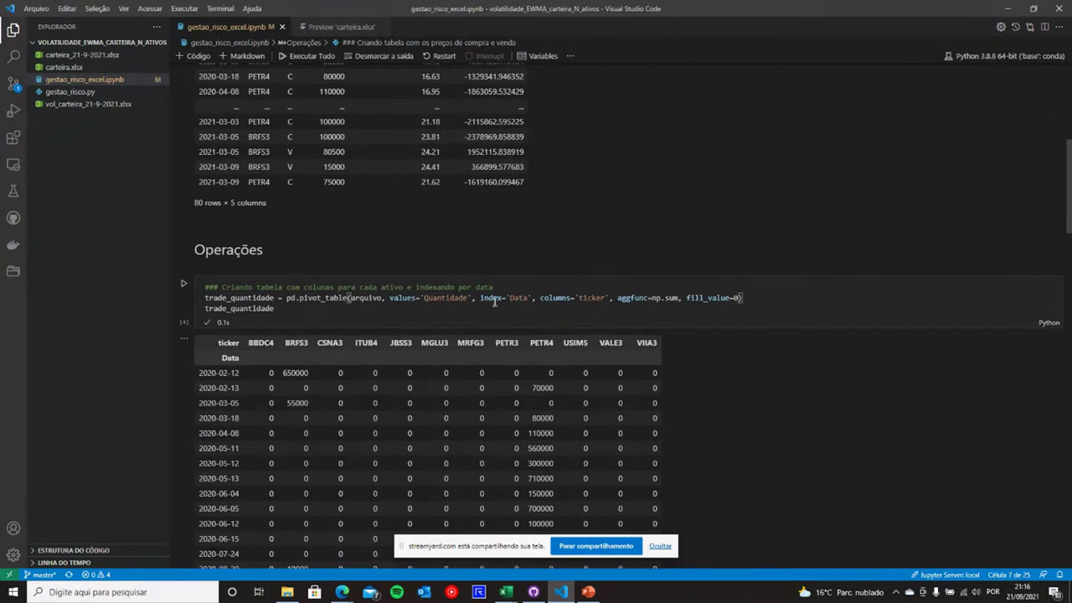
# Step: Review the trade_quantidade output from the first to the last date, looking at the quantities traded per ticker
pyautogui.scroll(-3, 550, 300)
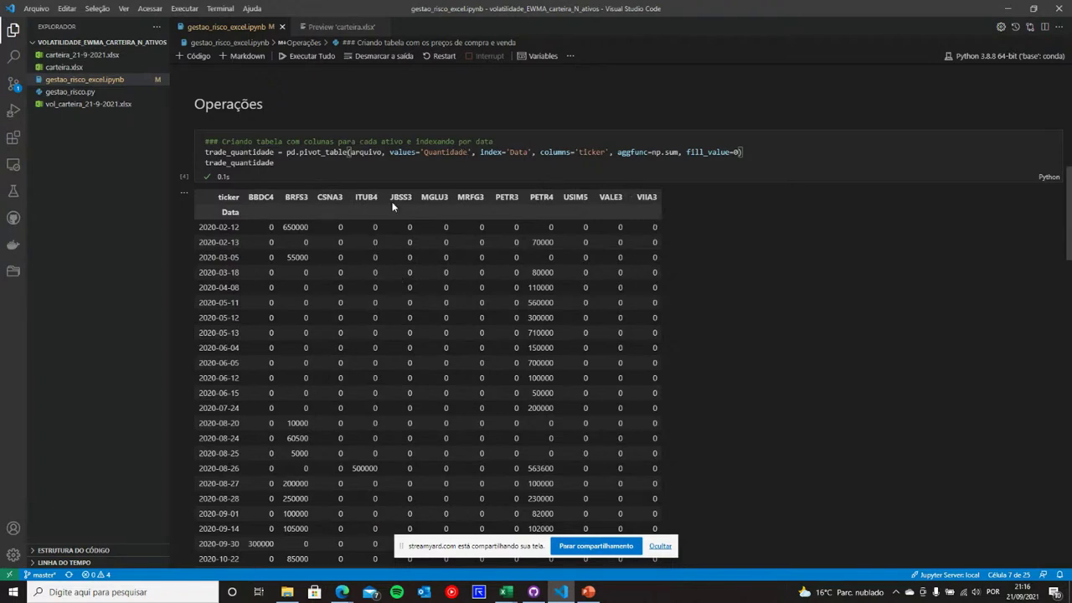
pyautogui.scroll(-2, 443, 409)
pyautogui.scroll(-8, 450, 360)
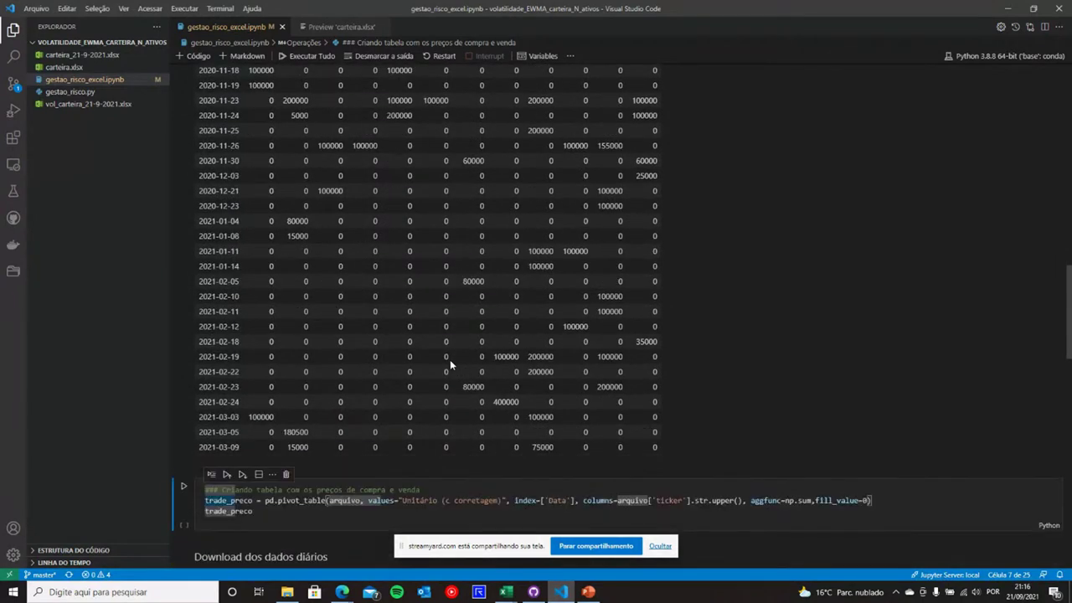
pyautogui.scroll(3, 449, 359)
pyautogui.scroll(6, 449, 361)
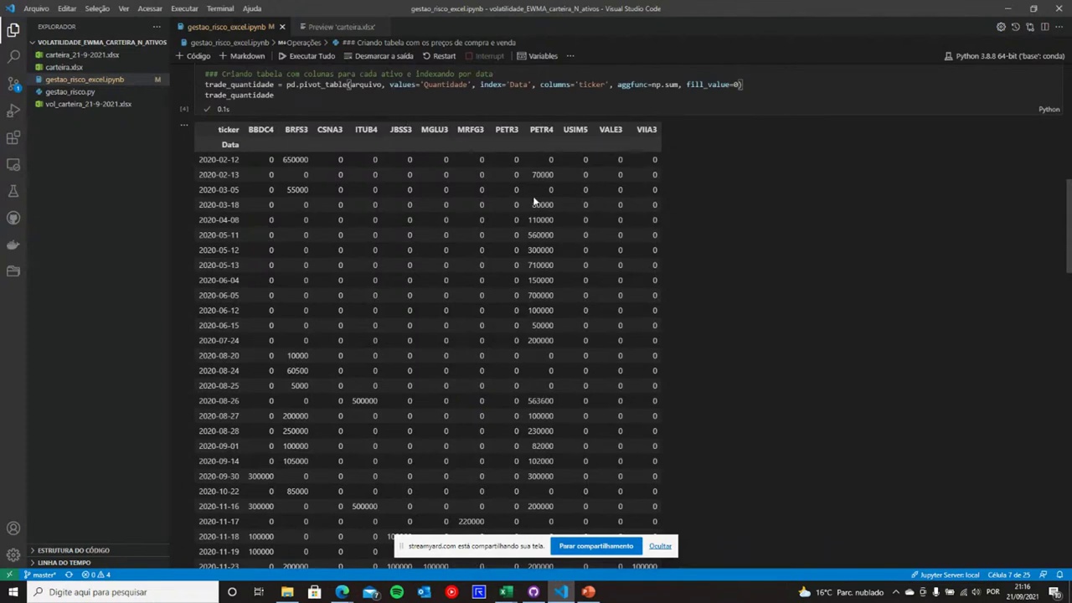
pyautogui.scroll(-7, 481, 411)
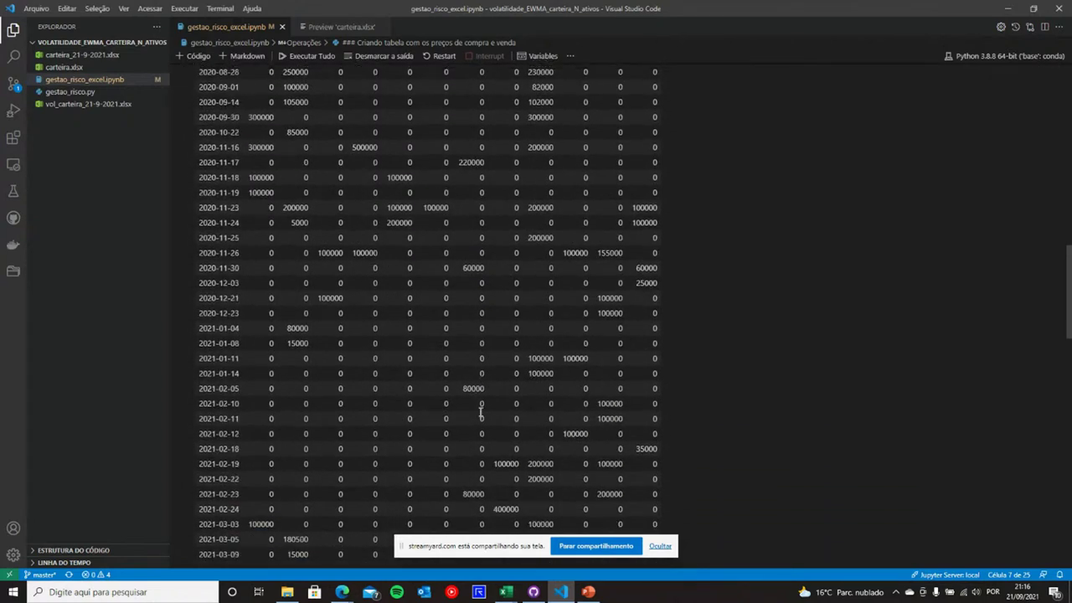
pyautogui.scroll(-6, 481, 410)
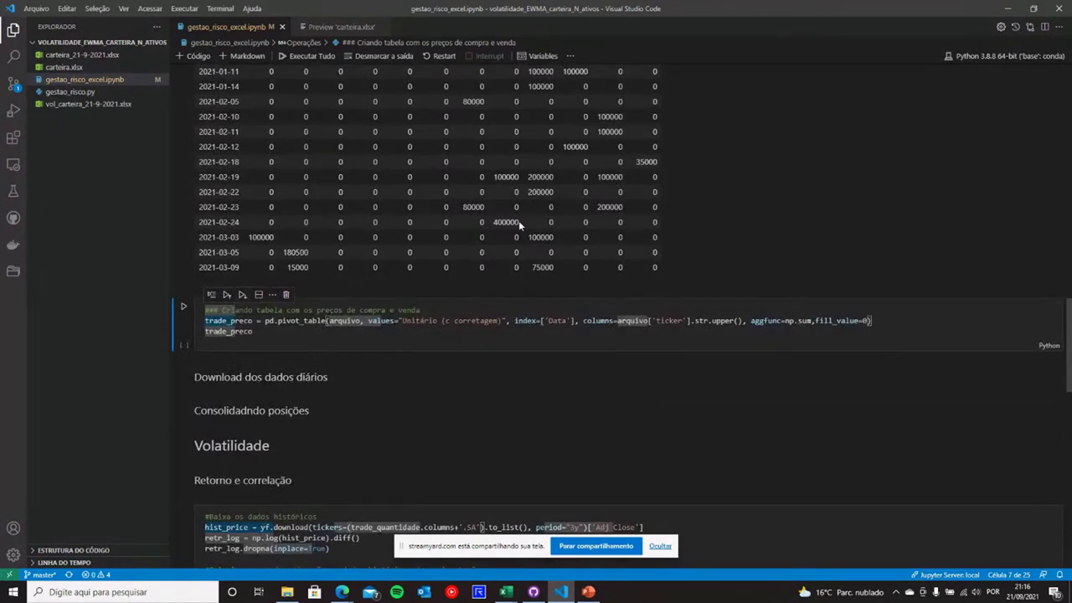
# Step: Compare the arquivo unit prices with the quantity table, and run the cell that pivots "Unitário (c corretagem)" by Data and ticker into trade_preco
pyautogui.click(478, 340)
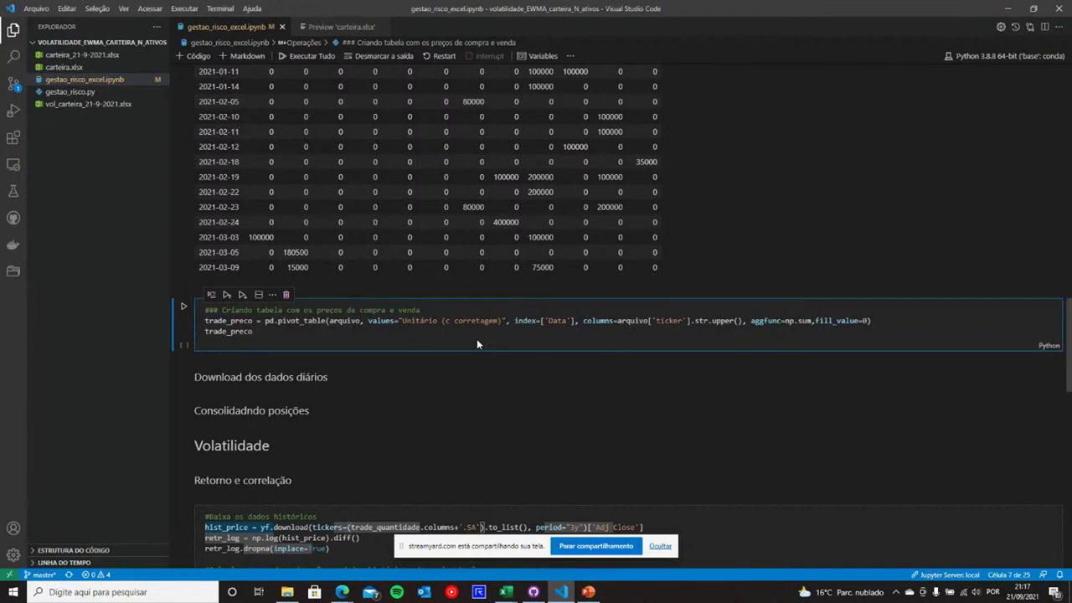
pyautogui.hotkey('ctrl', 'Return')
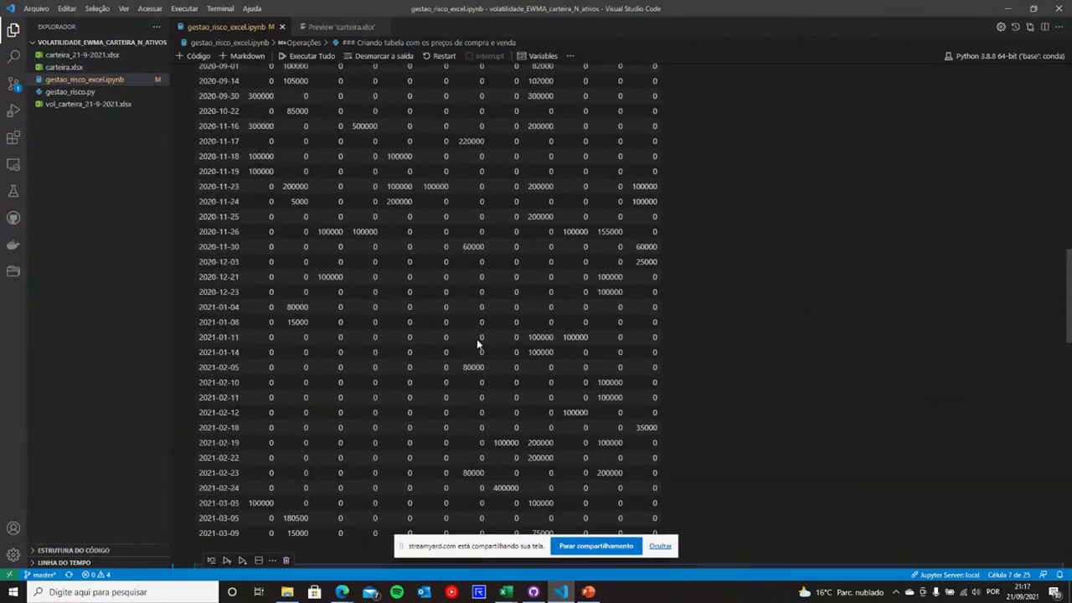
pyautogui.scroll(5, 477, 338)
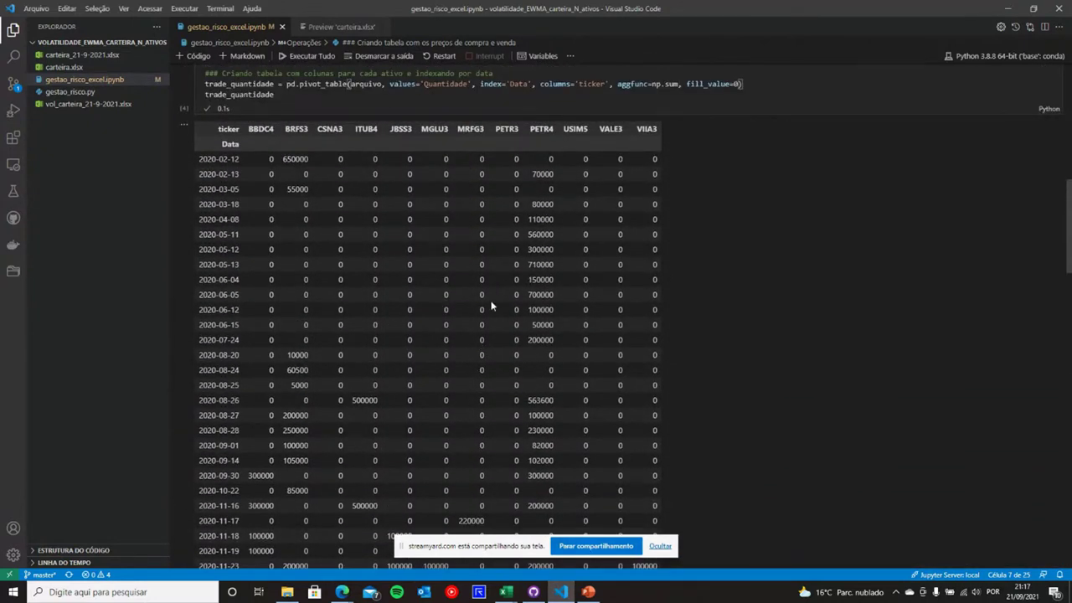
pyautogui.scroll(1, 510, 217)
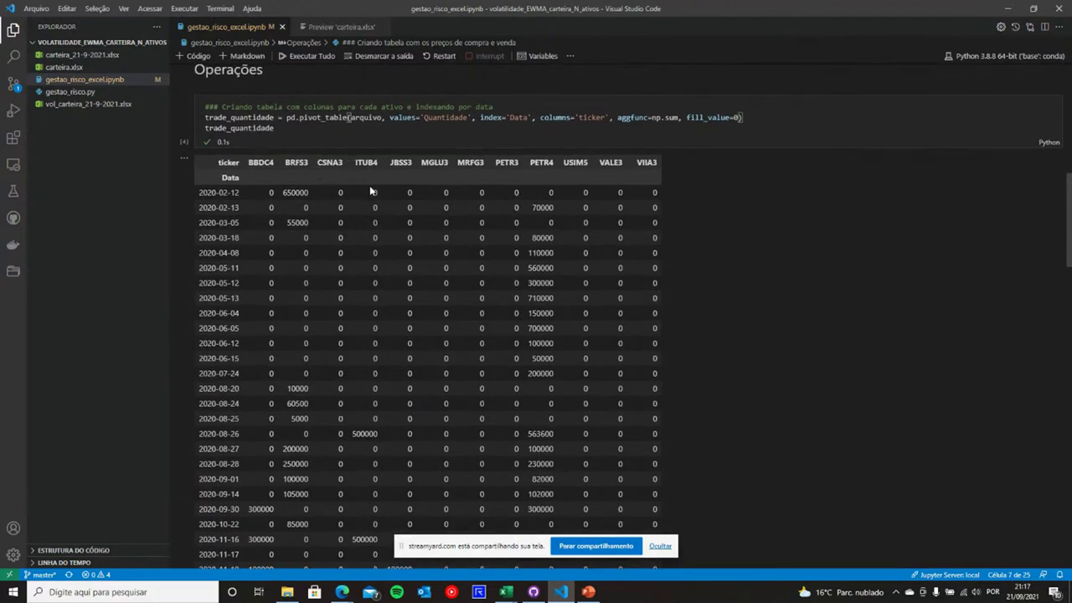
pyautogui.scroll(4, 376, 177)
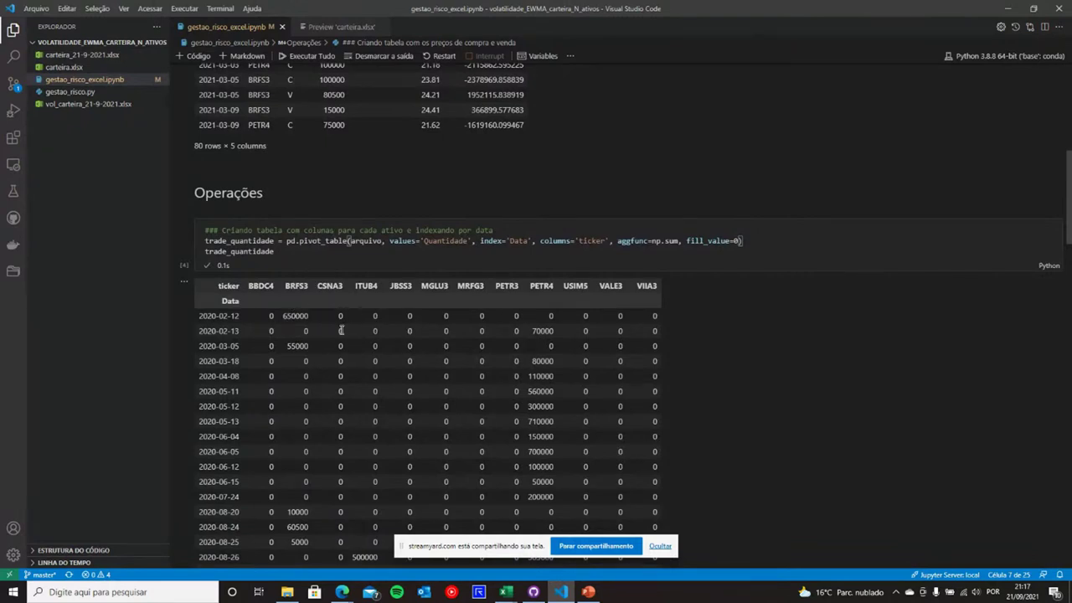
pyautogui.scroll(2, 340, 329)
pyautogui.scroll(2, 356, 475)
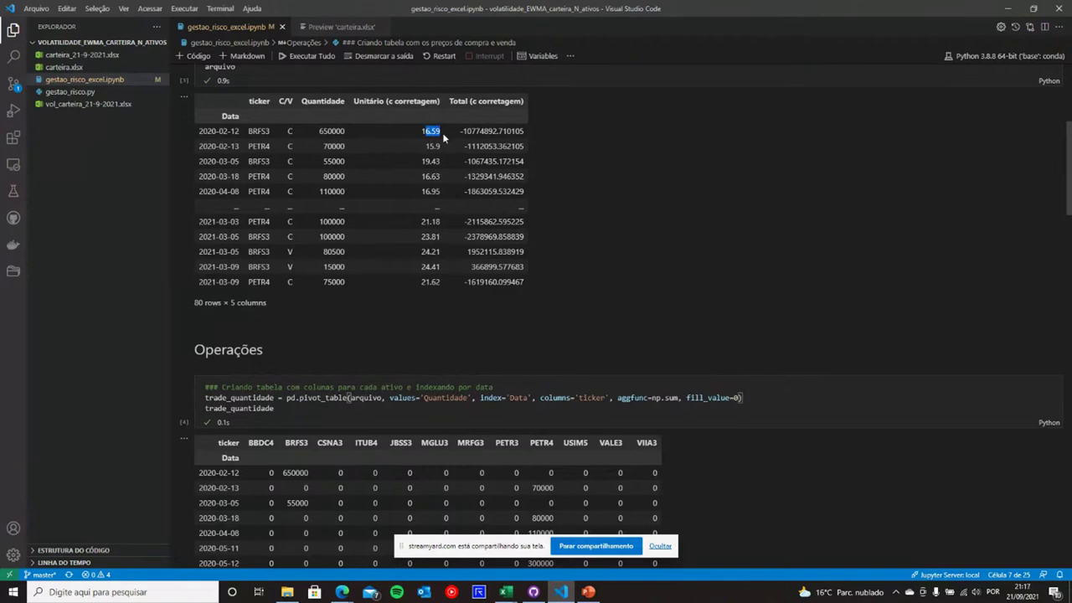
pyautogui.scroll(-3, 423, 210)
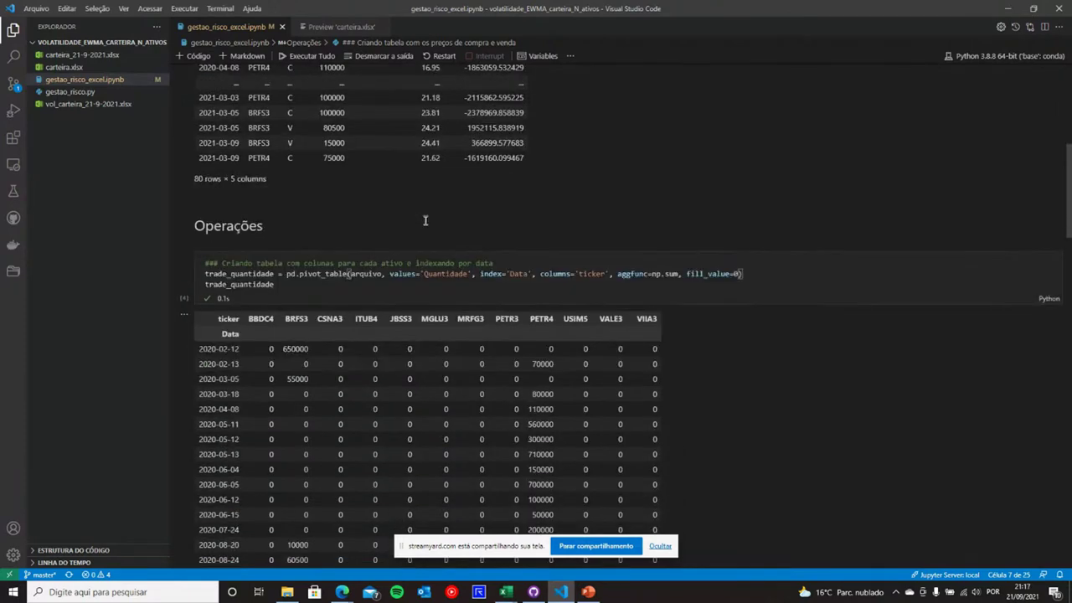
pyautogui.scroll(-20, 426, 221)
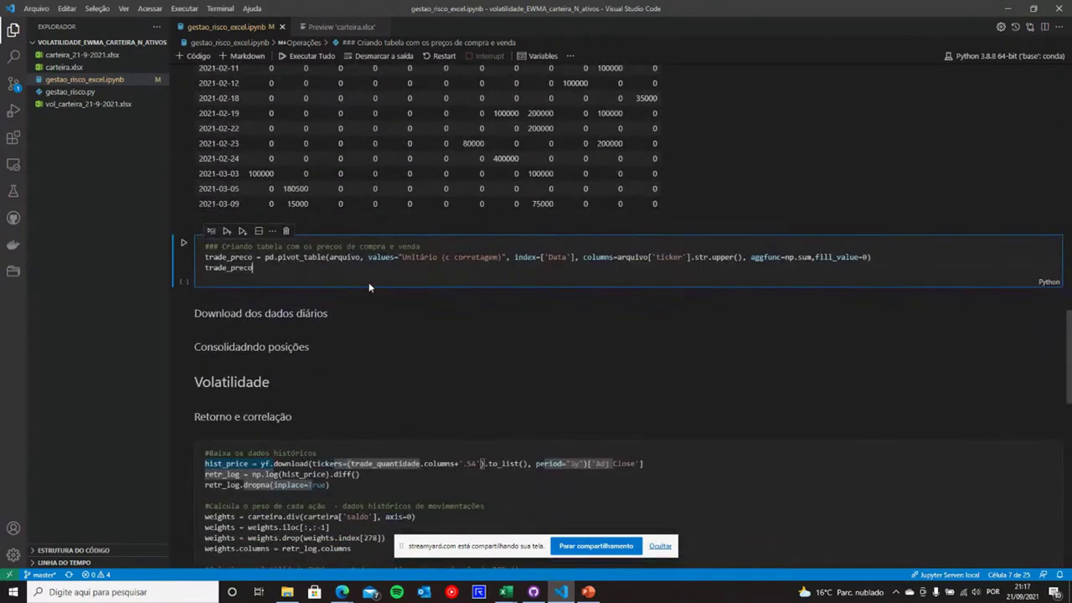
pyautogui.hotkey('shift', 'Return')
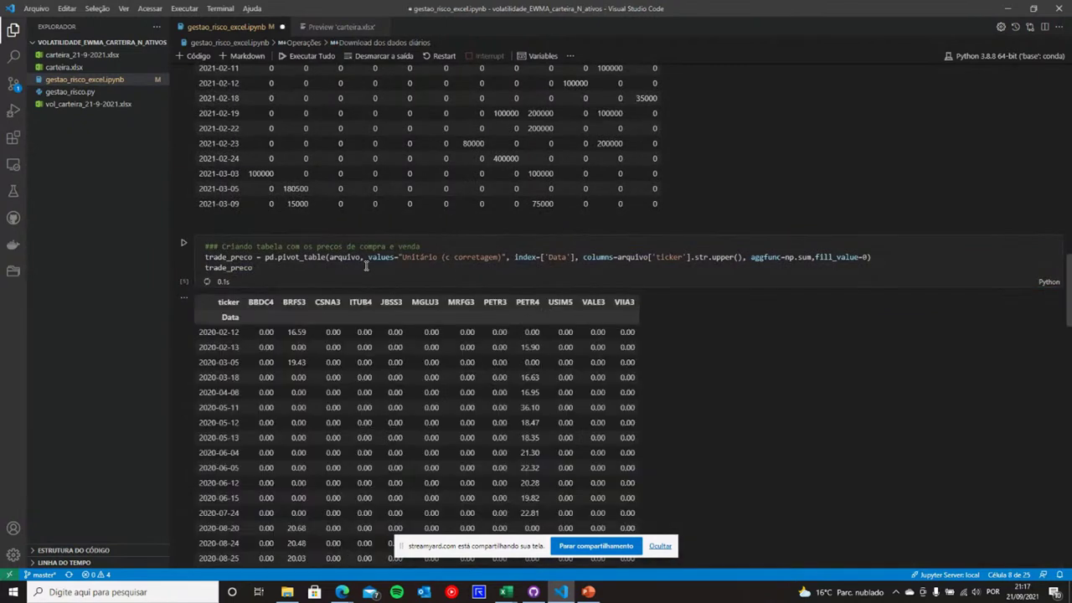
# Step: Compare the BRFS3 price on 2020-02-12 in the trade_preco output with the traded quantities in trade_quantidade
pyautogui.scroll(-3, 366, 266)
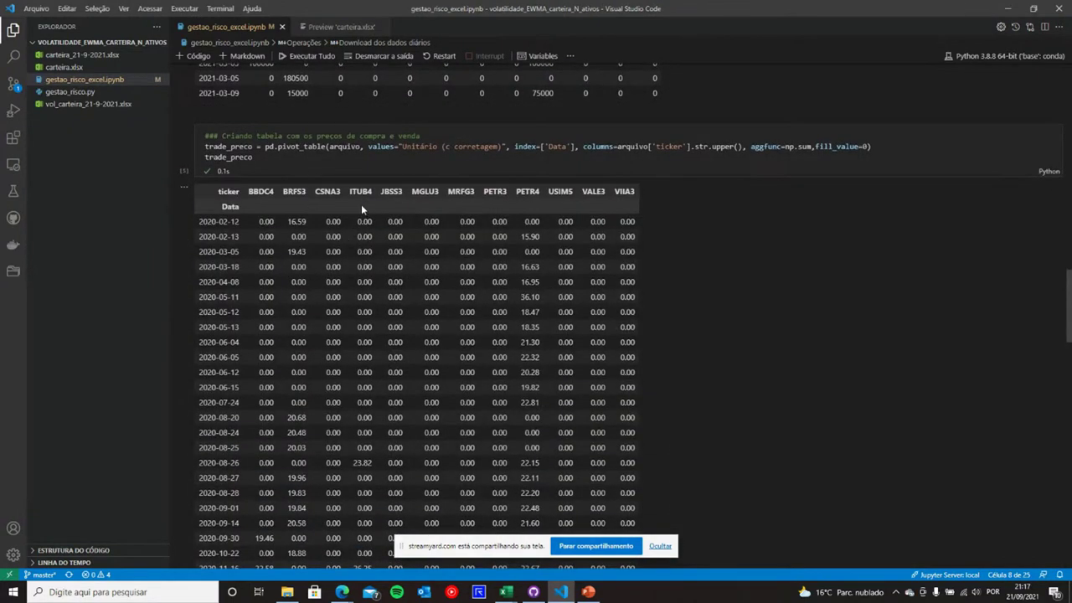
pyautogui.moveTo(288, 221); pyautogui.dragTo(321, 221)
pyautogui.scroll(8, 444, 234)
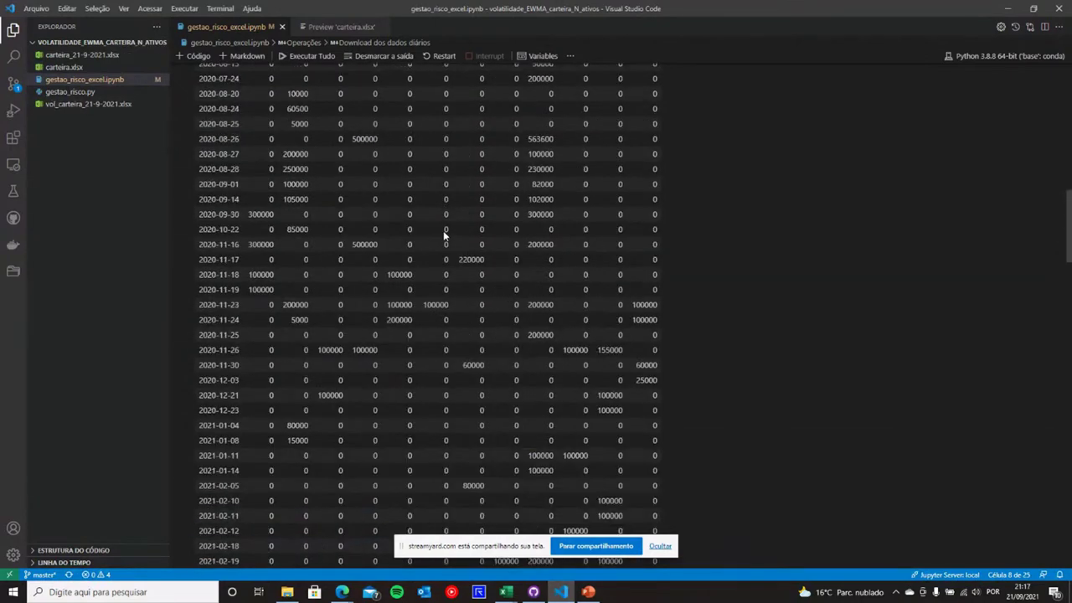
pyautogui.scroll(-4, 444, 237)
pyautogui.scroll(-5, 444, 235)
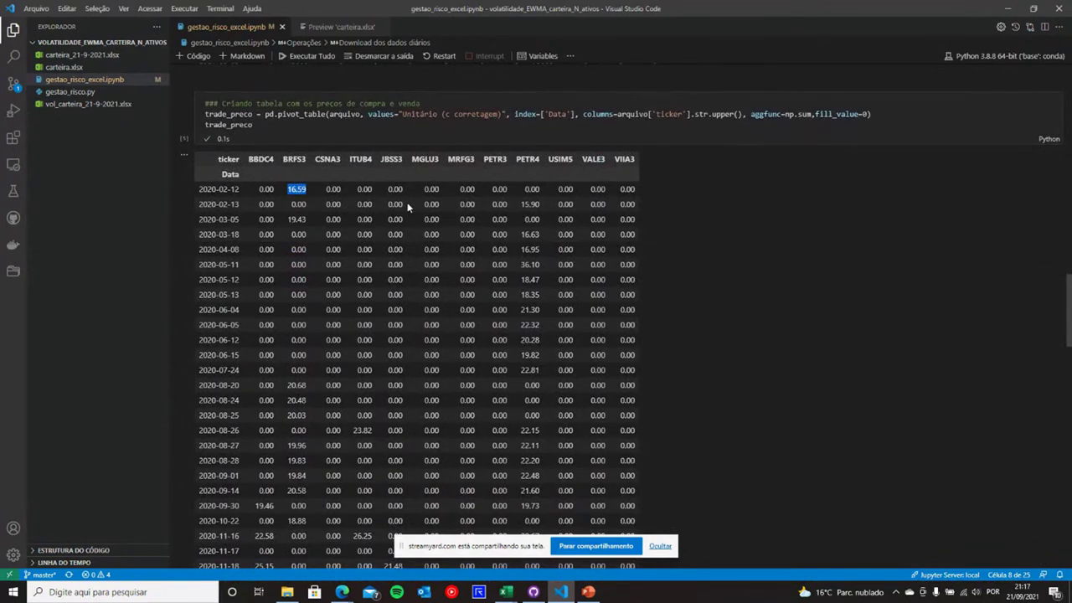
pyautogui.scroll(-1, 554, 285)
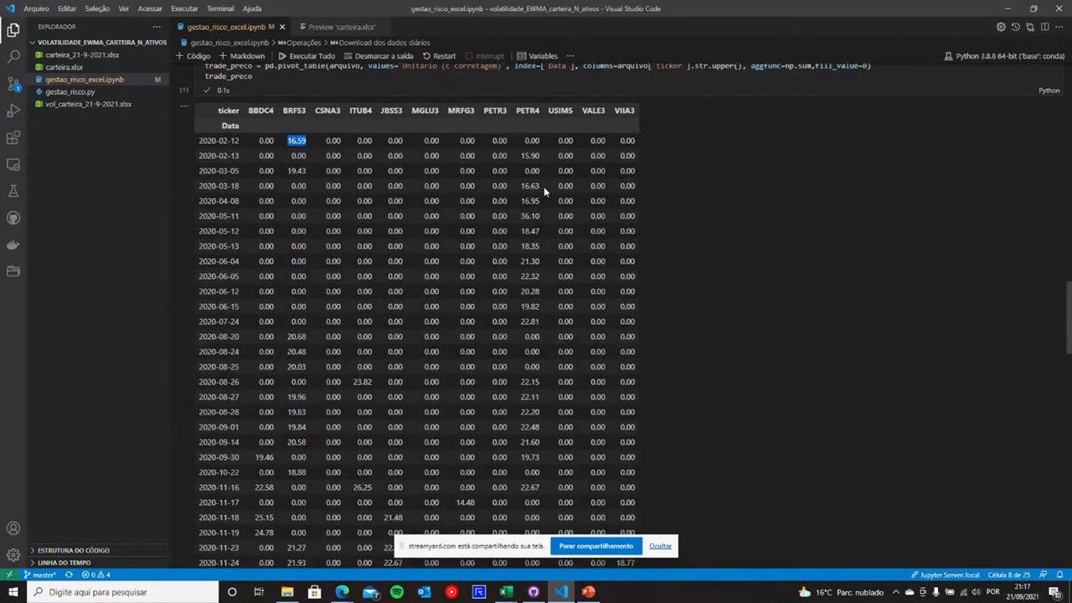
# Step: Review the trade_preco output through its last date, checking the PETR4 prices on 2020-05-11 and 2020-06-05
pyautogui.doubleClick(530, 216)
pyautogui.doubleClick(530, 261)
pyautogui.scroll(-9, 546, 400)
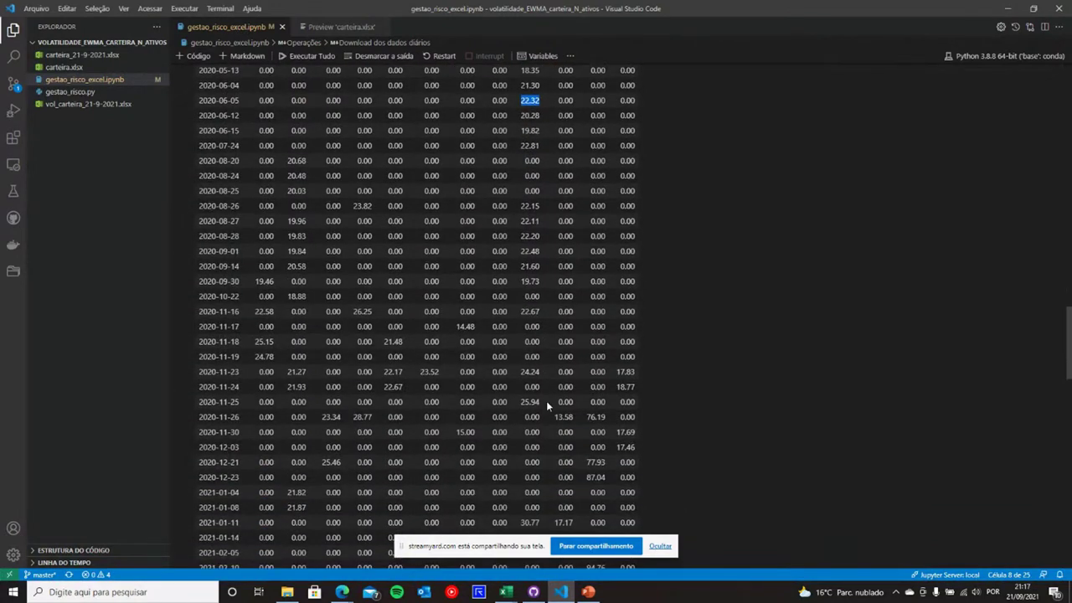
pyautogui.scroll(-3, 546, 401)
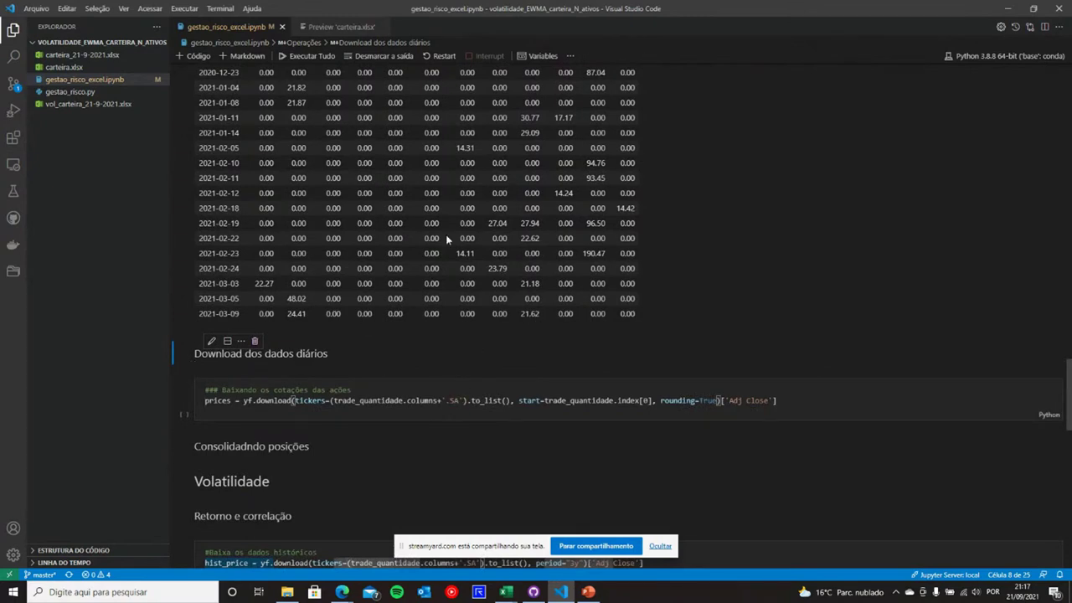
pyautogui.scroll(-2, 456, 351)
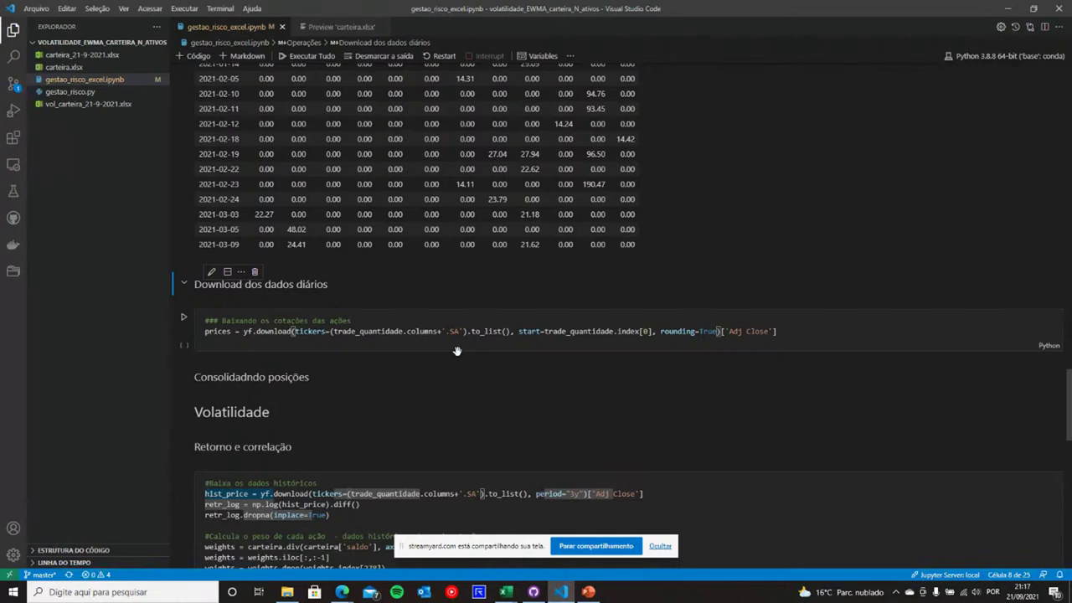
pyautogui.scroll(6, 561, 226)
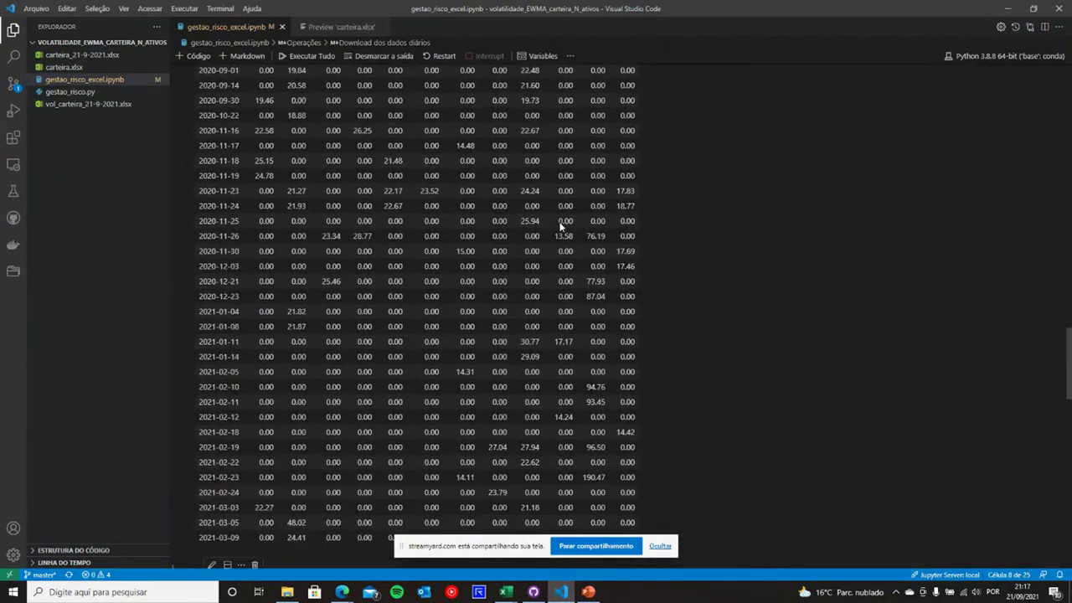
pyautogui.scroll(10, 561, 226)
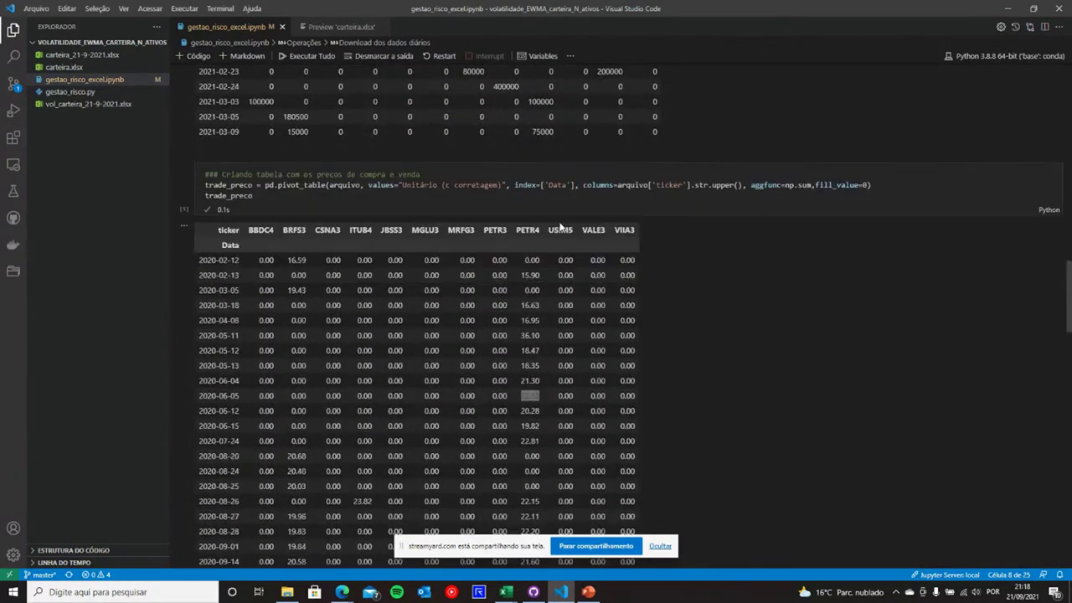
pyautogui.scroll(-10, 561, 226)
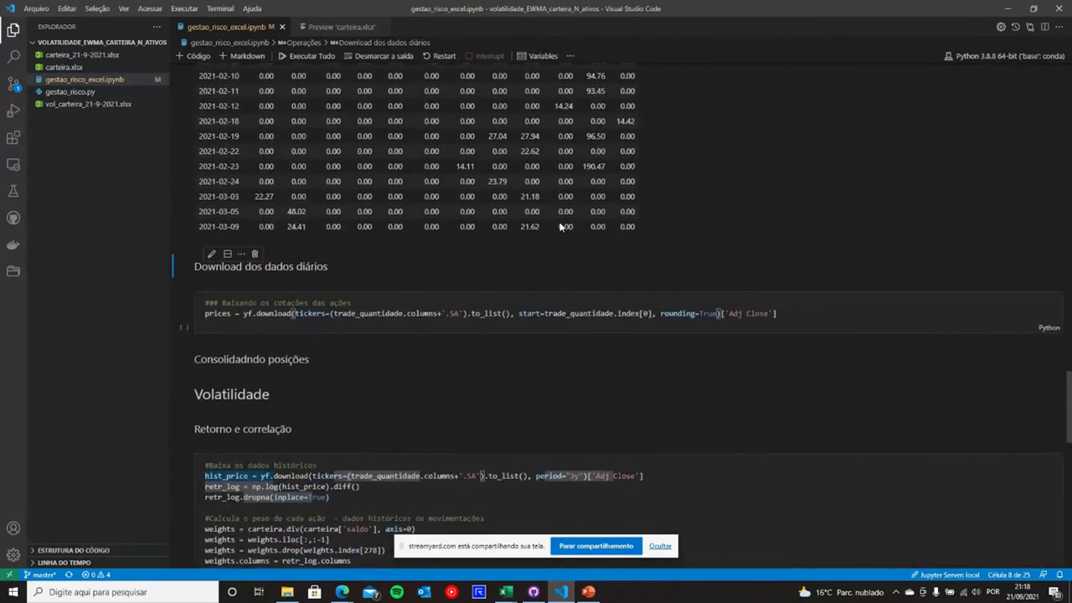
# Step: Examine the yf.download arguments in the daily data cell: tickers from trade_quantidade columns plus '.SA', to_list(), and the start date
pyautogui.scroll(-2, 561, 226)
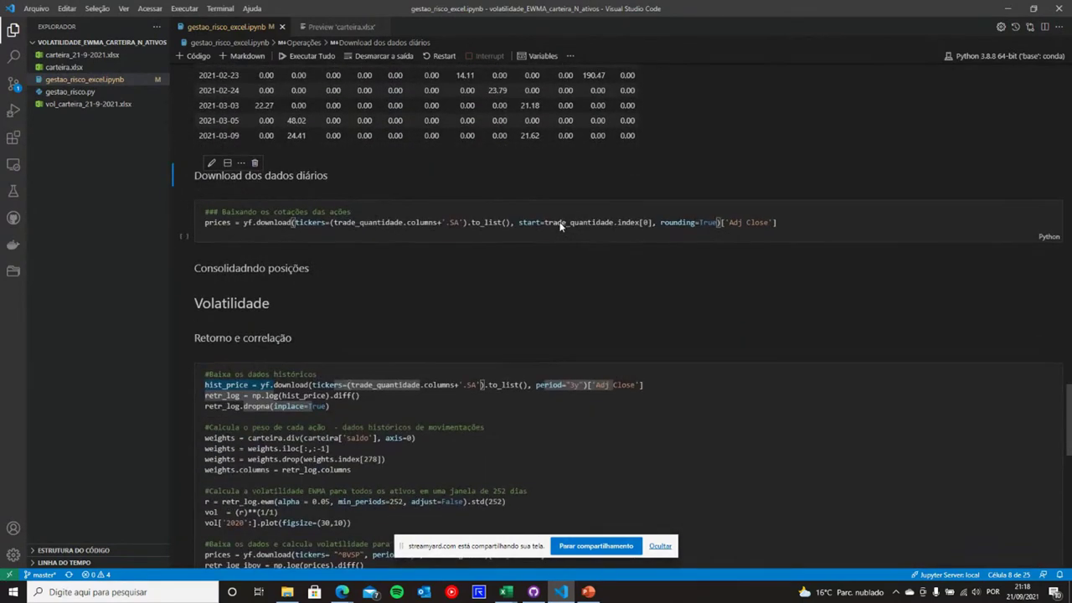
pyautogui.click(793, 223)
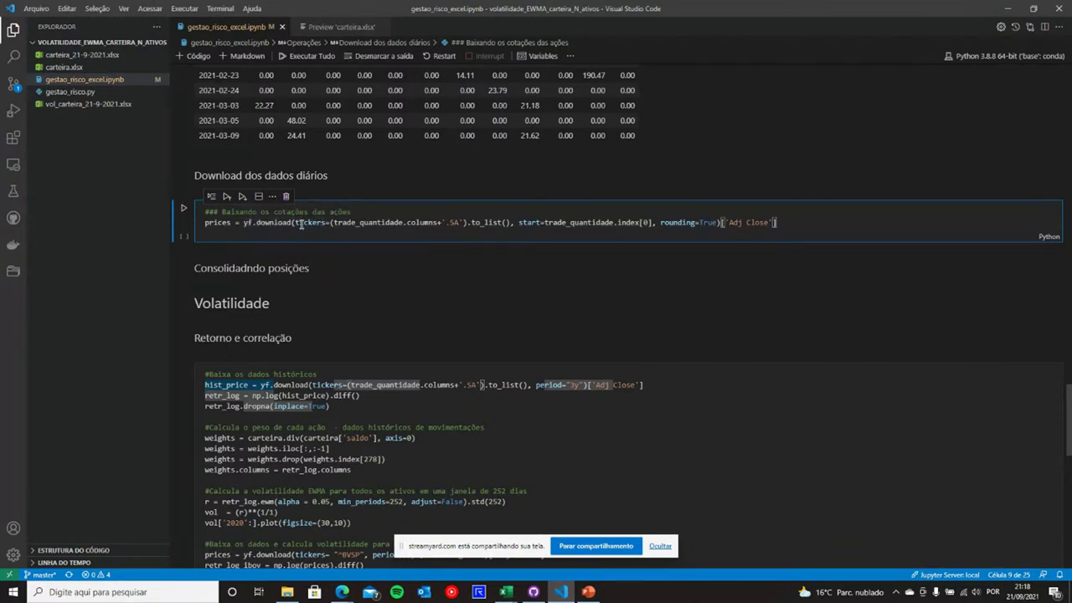
pyautogui.moveTo(335, 222); pyautogui.dragTo(294, 222)
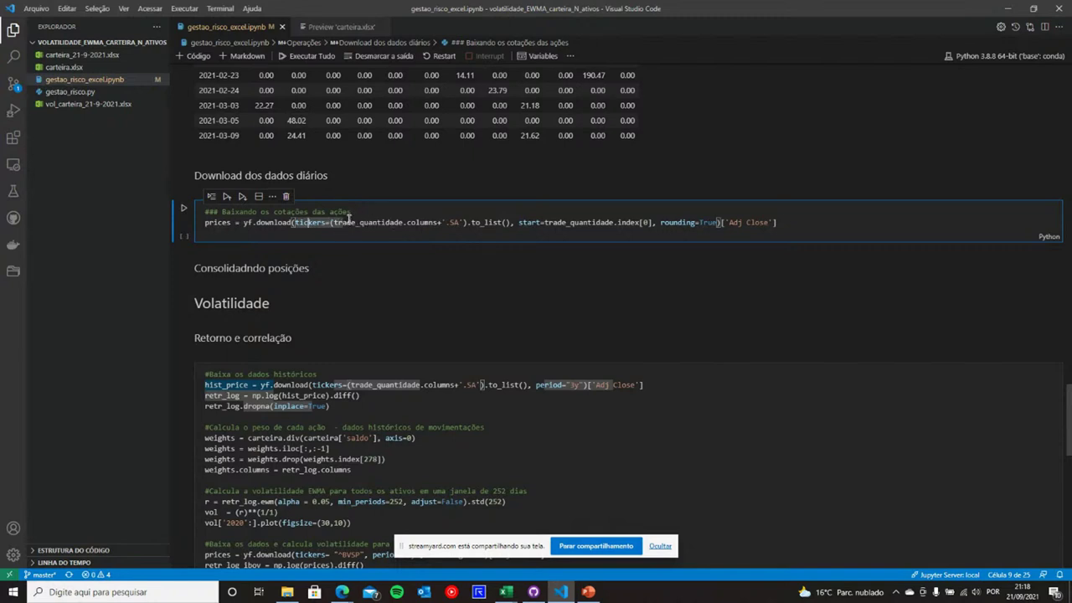
pyautogui.doubleClick(417, 222)
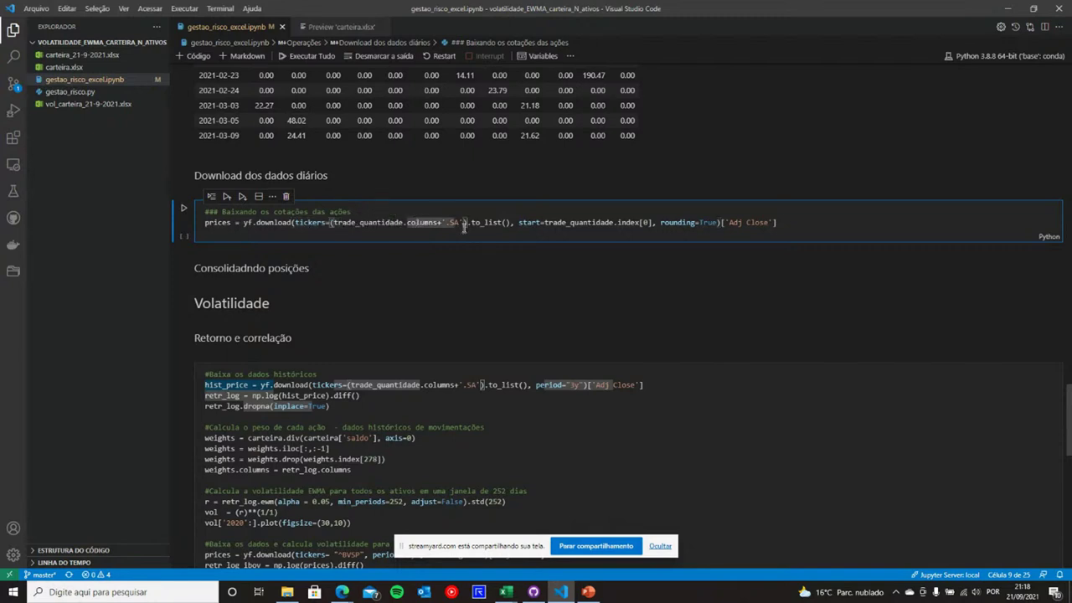
pyautogui.click(449, 222)
pyautogui.press('Right')
pyautogui.press('Left')
pyautogui.press('Left')
pyautogui.press('Left')
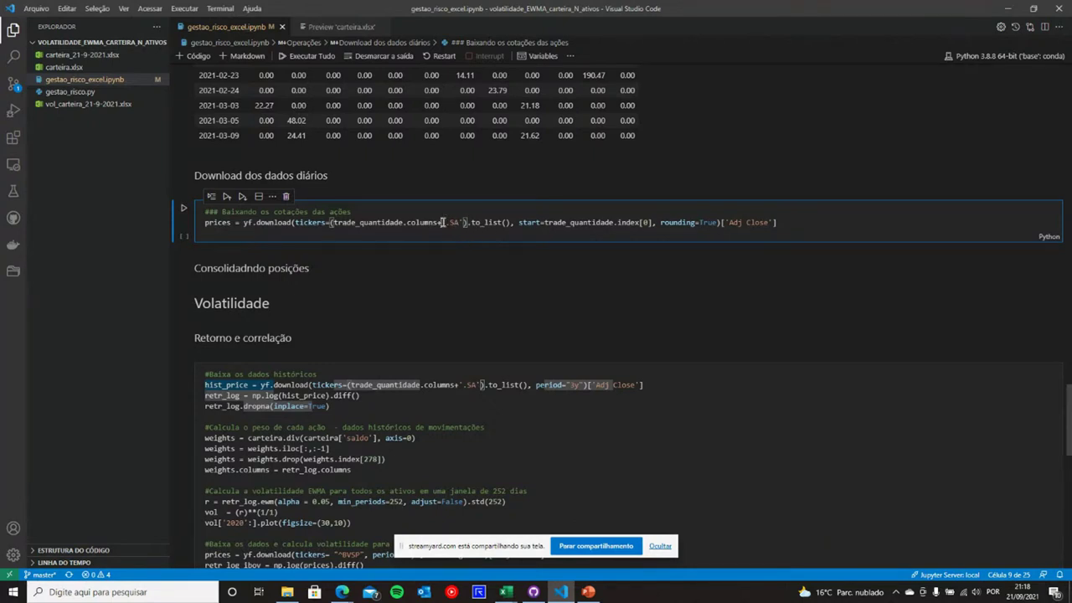
pyautogui.click(493, 223)
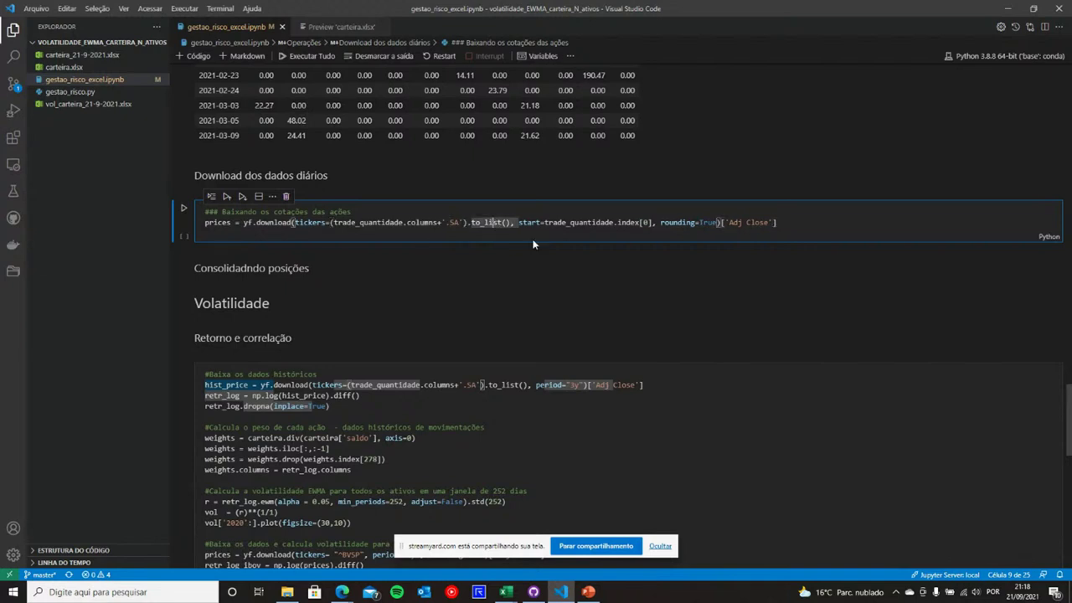
pyautogui.click(532, 223)
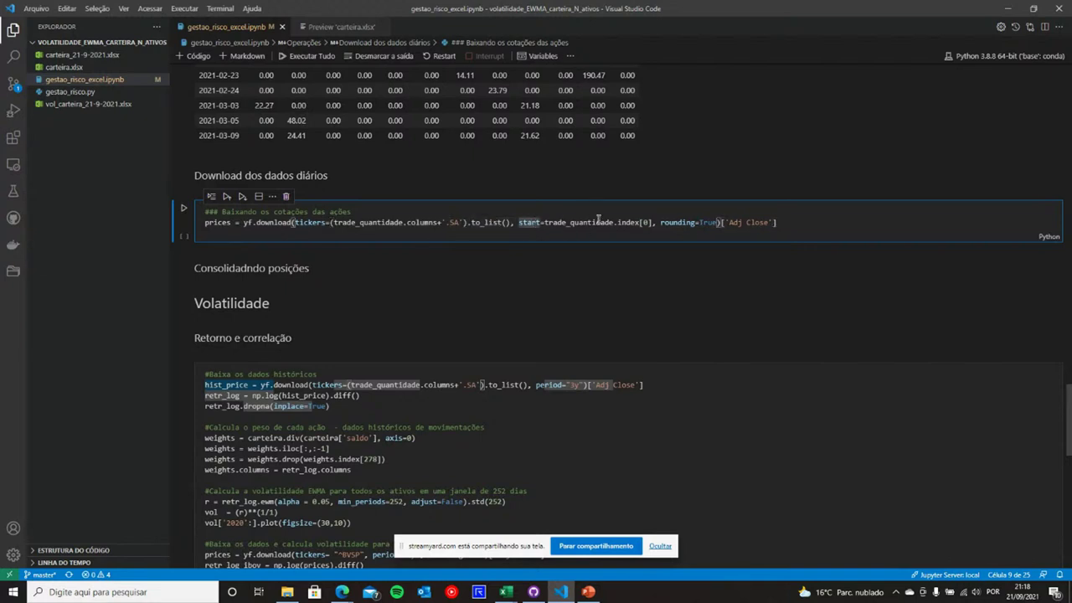
pyautogui.click(570, 222)
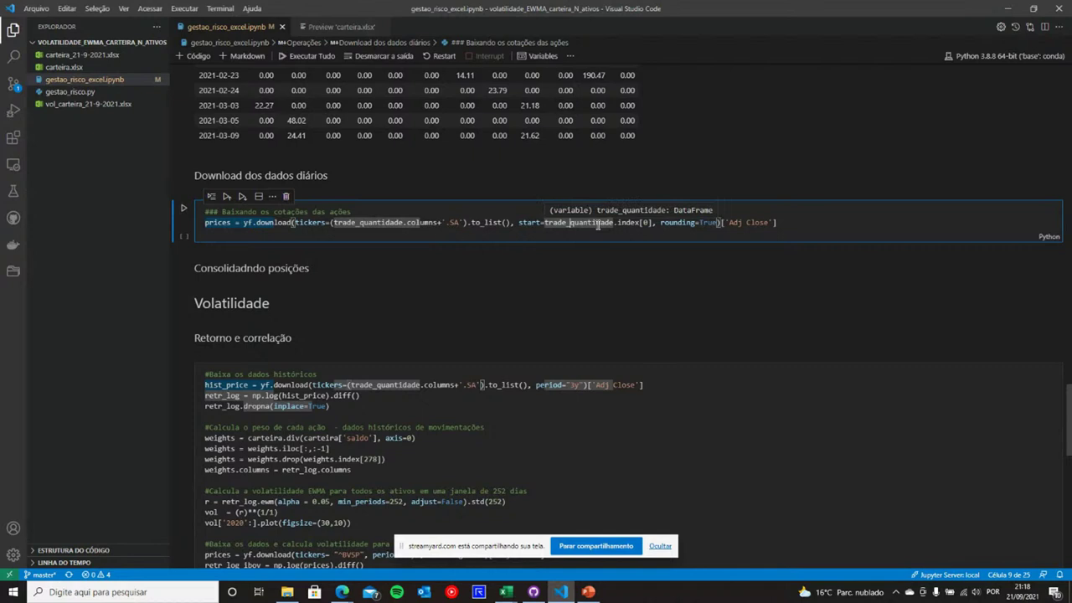
# Step: Check rounding=True and the 'Adj Close' selection, and run the cell that downloads the stock quotes into prices
pyautogui.click(716, 224)
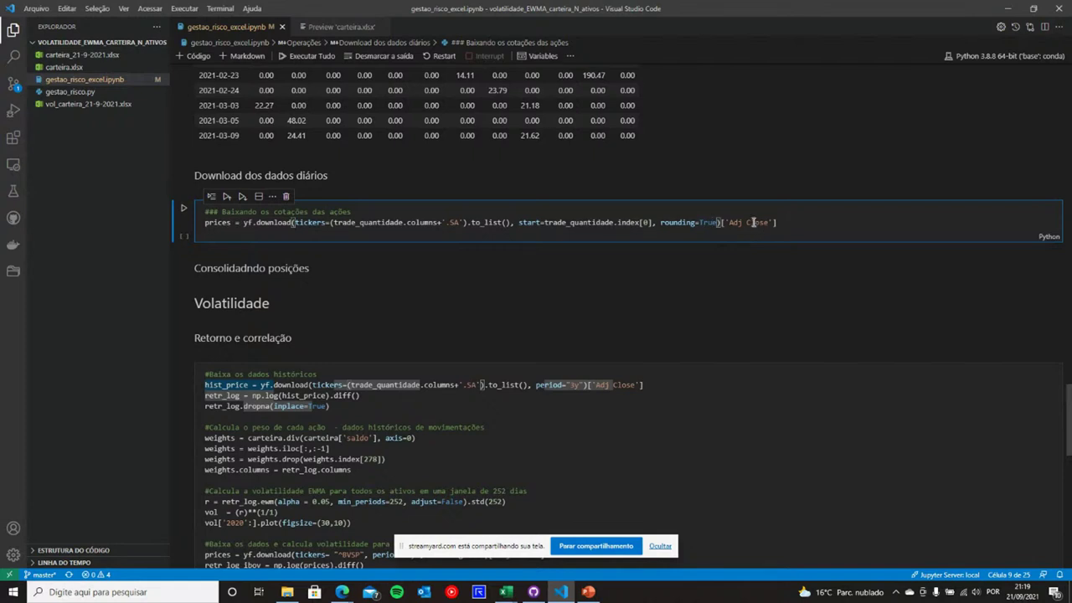
pyautogui.press('Right')
pyautogui.press('Right')
pyautogui.press('Right')
pyautogui.press('Right')
pyautogui.press('Right')
pyautogui.press('Right')
pyautogui.press('Right')
pyautogui.press('Right')
pyautogui.press('Right')
pyautogui.press('Right')
pyautogui.press('Right')
pyautogui.press('Right')
pyautogui.press('Right')
pyautogui.press('Right')
pyautogui.press('Right')
pyautogui.hotkey('shift', 'Return')
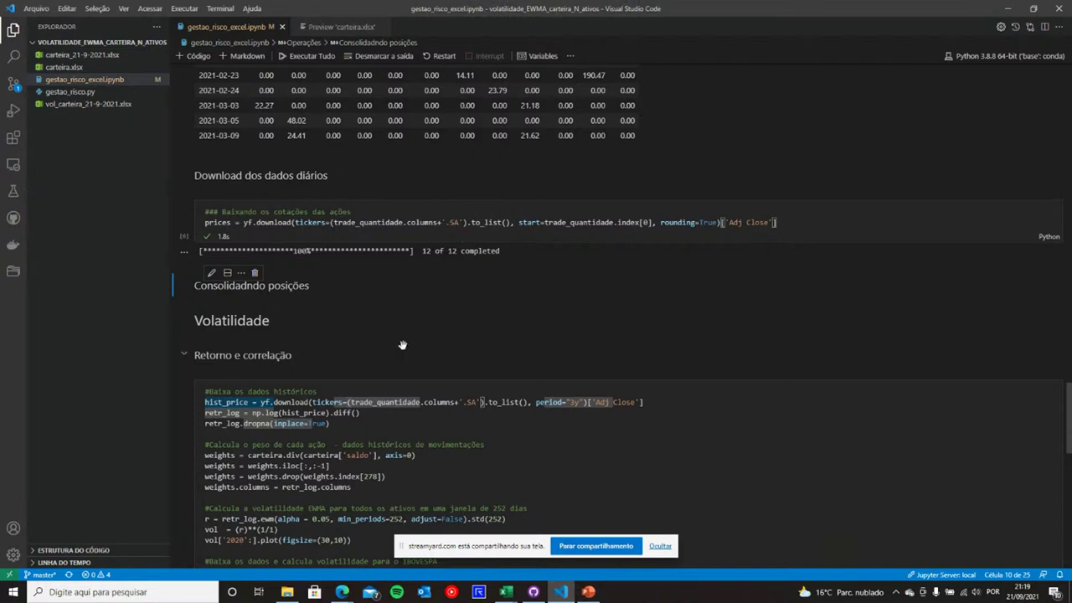
# Step: Display the prices table in a temporary code cell below the download cell, and delete that cell
pyautogui.click(185, 231)
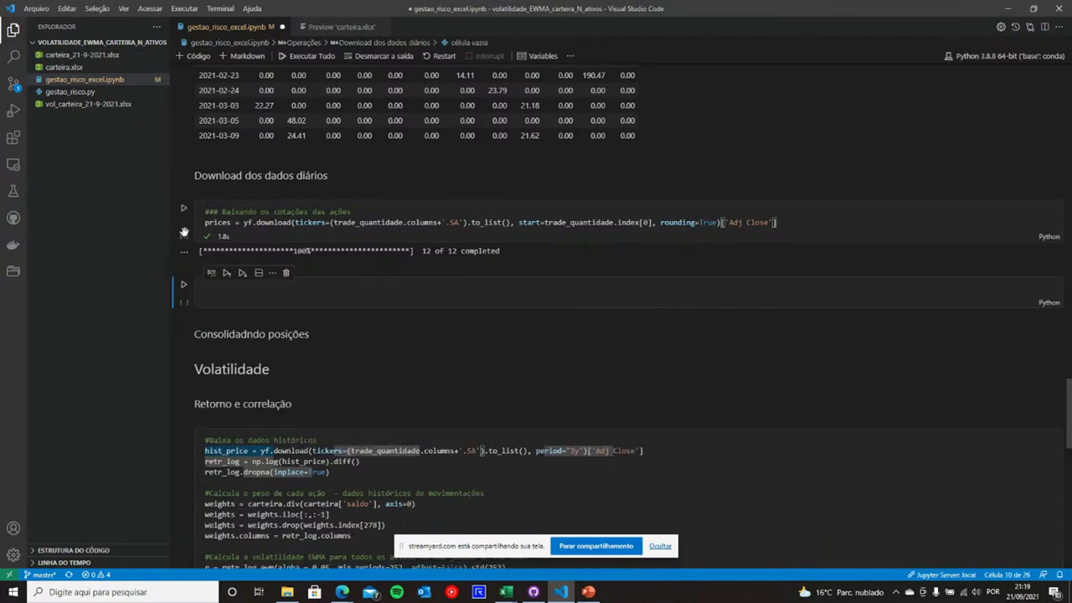
pyautogui.write('bpri')
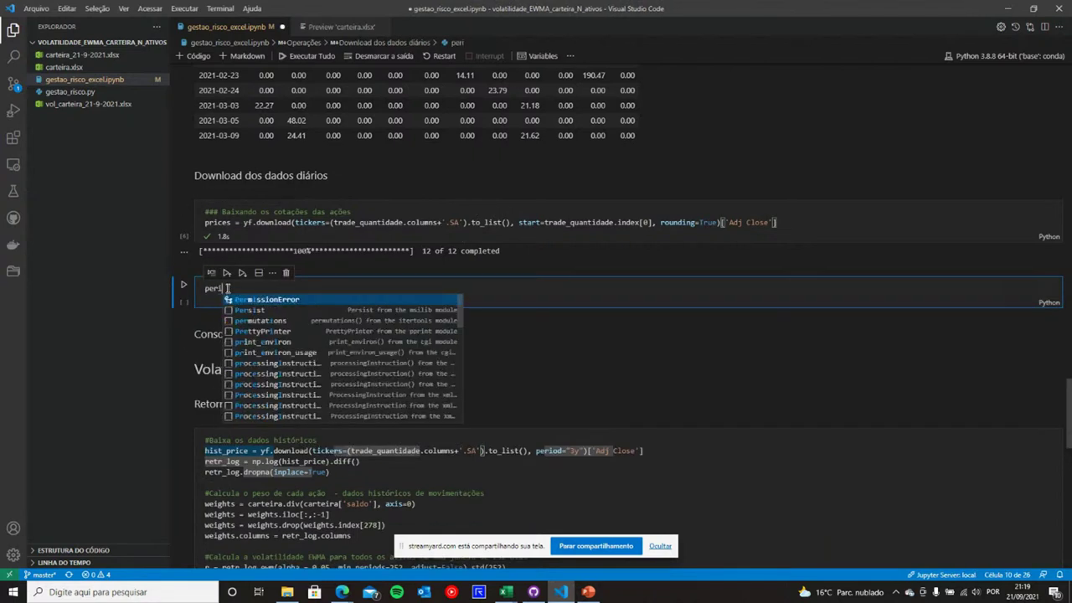
pyautogui.write('ces')
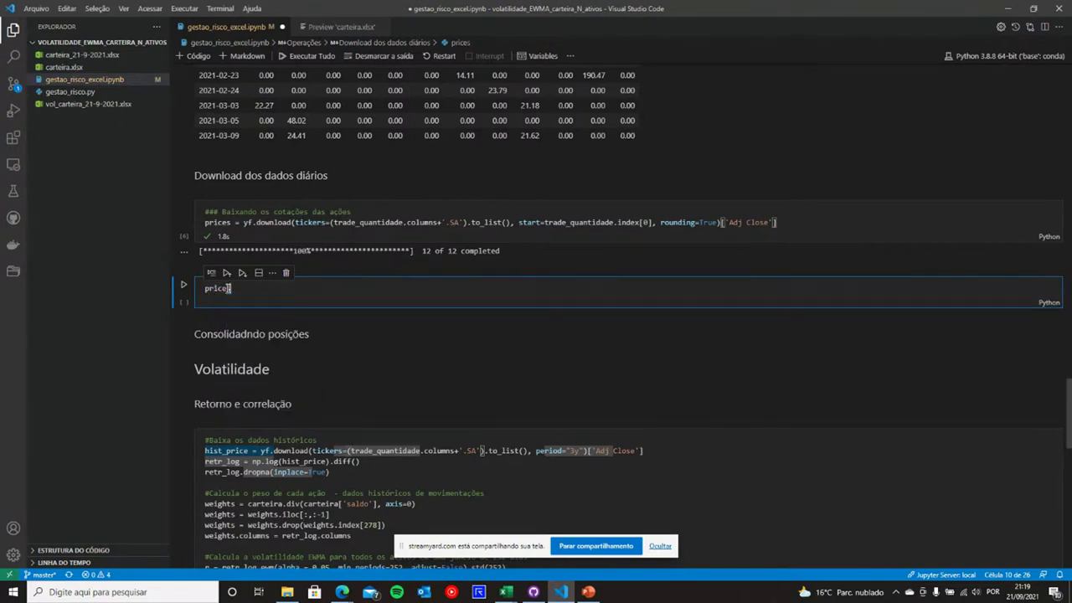
pyautogui.hotkey('shift', 'Return')
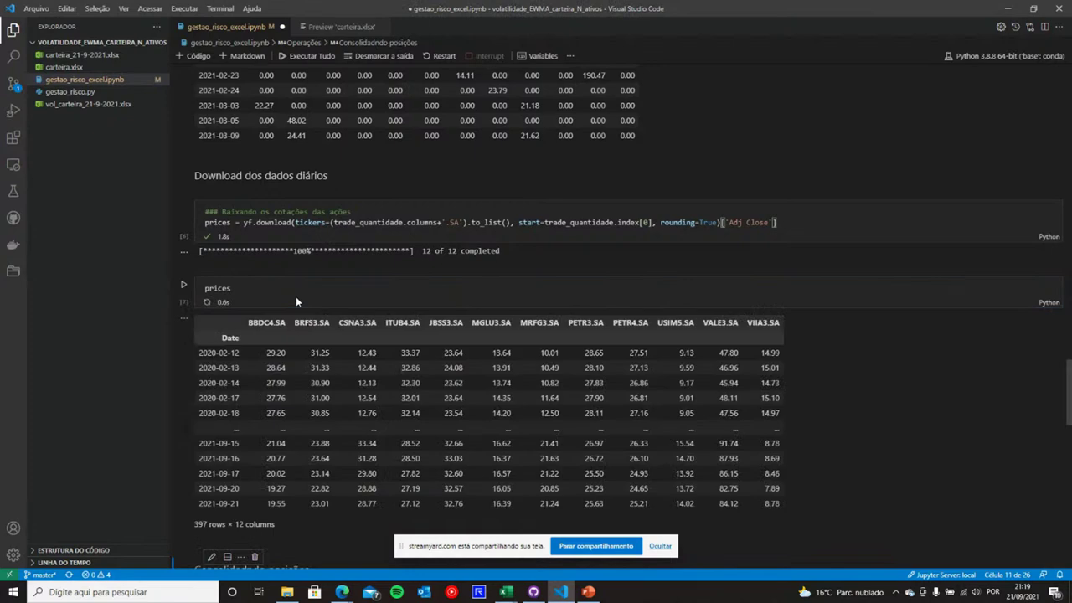
pyautogui.scroll(-3, 487, 385)
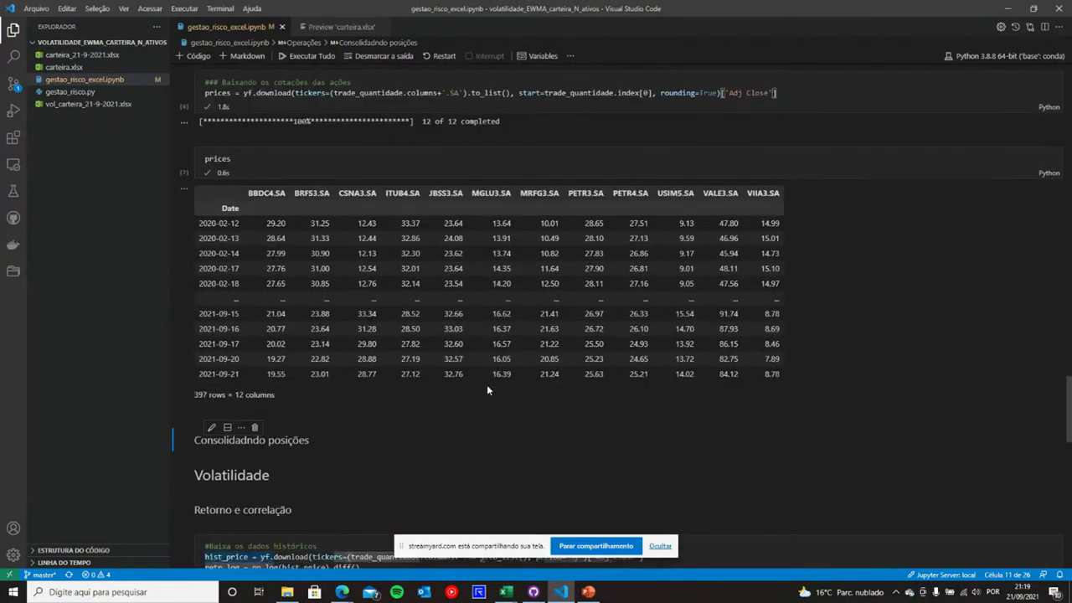
pyautogui.click(218, 170)
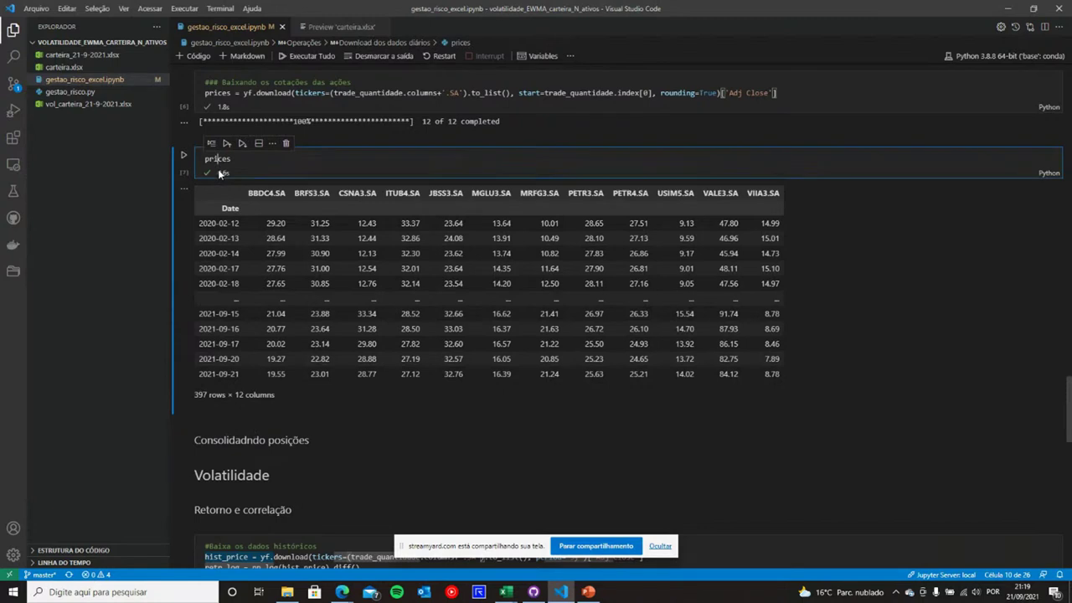
pyautogui.click(285, 143)
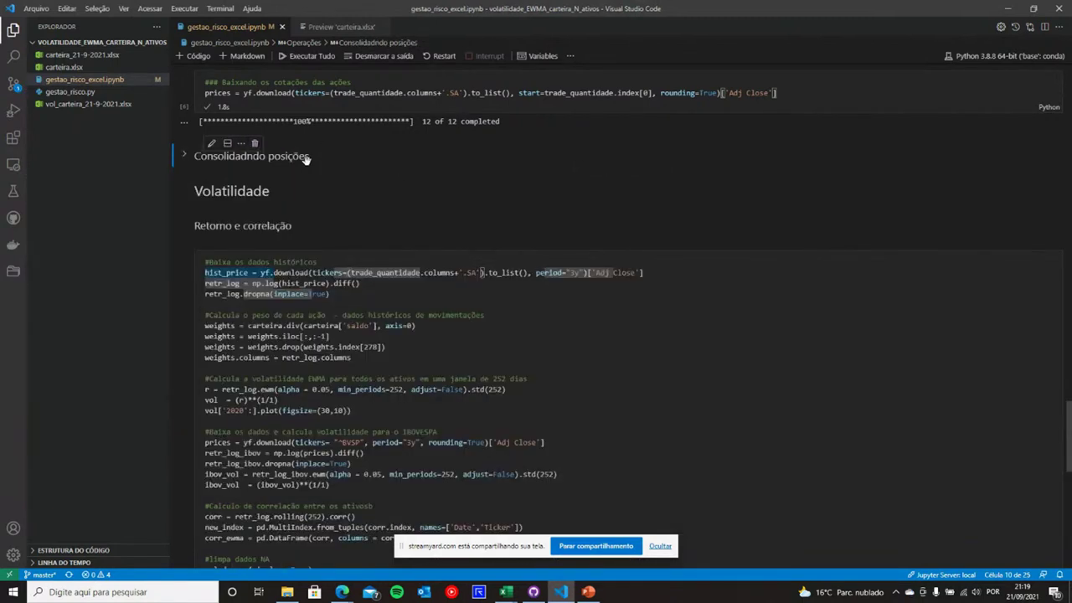
# Step: Expand the "Consolidadndo posições" section, review the "Consolida posições" code, and run that cell to build trades, aportes and posicao
pyautogui.click(187, 159)
pyautogui.click(352, 235)
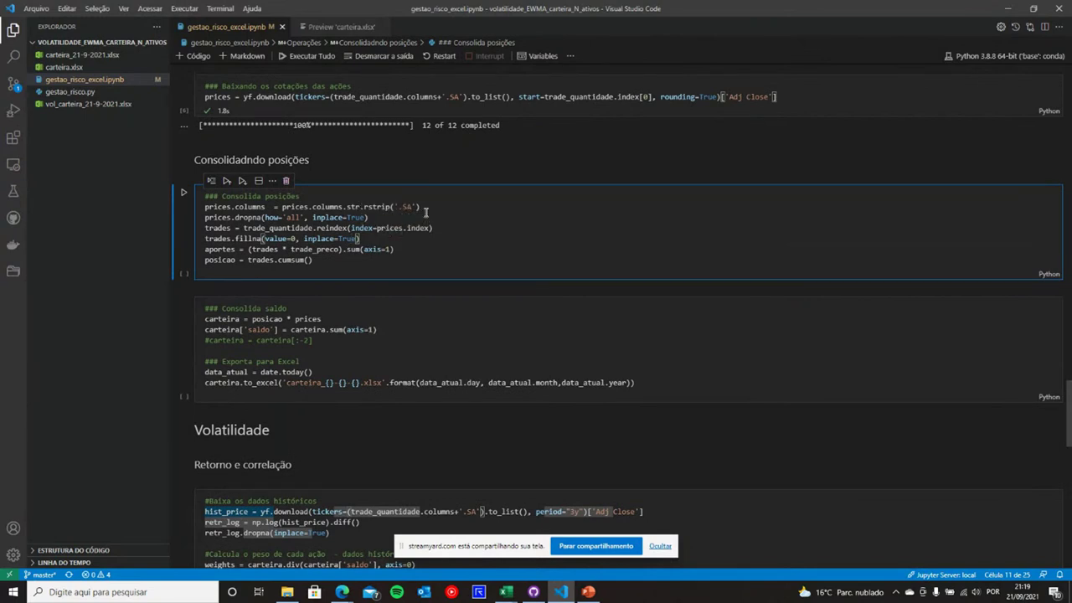
pyautogui.scroll(2, 426, 212)
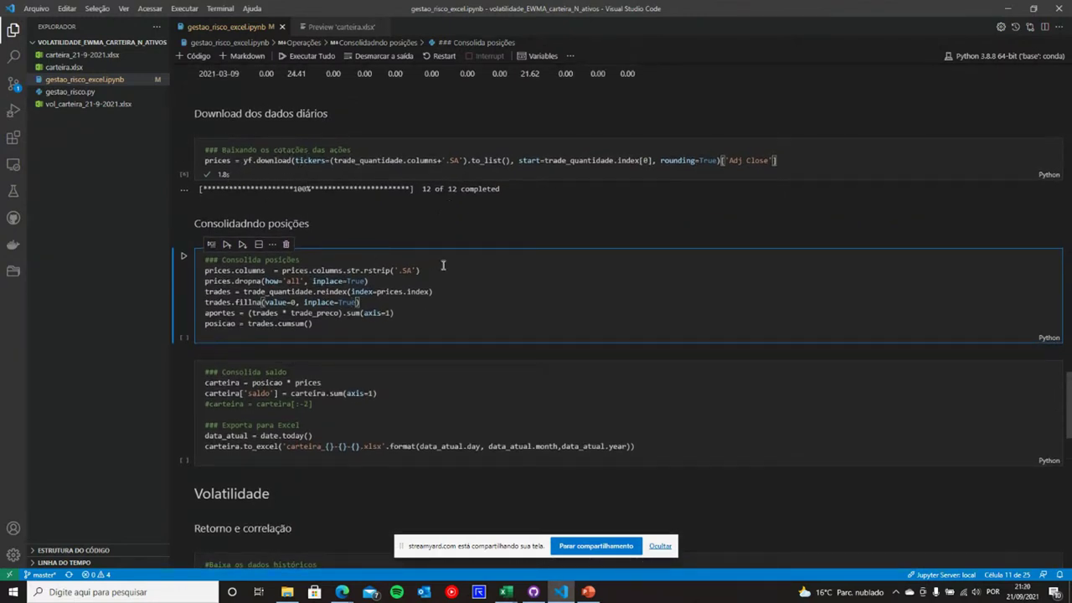
pyautogui.scroll(-1, 443, 308)
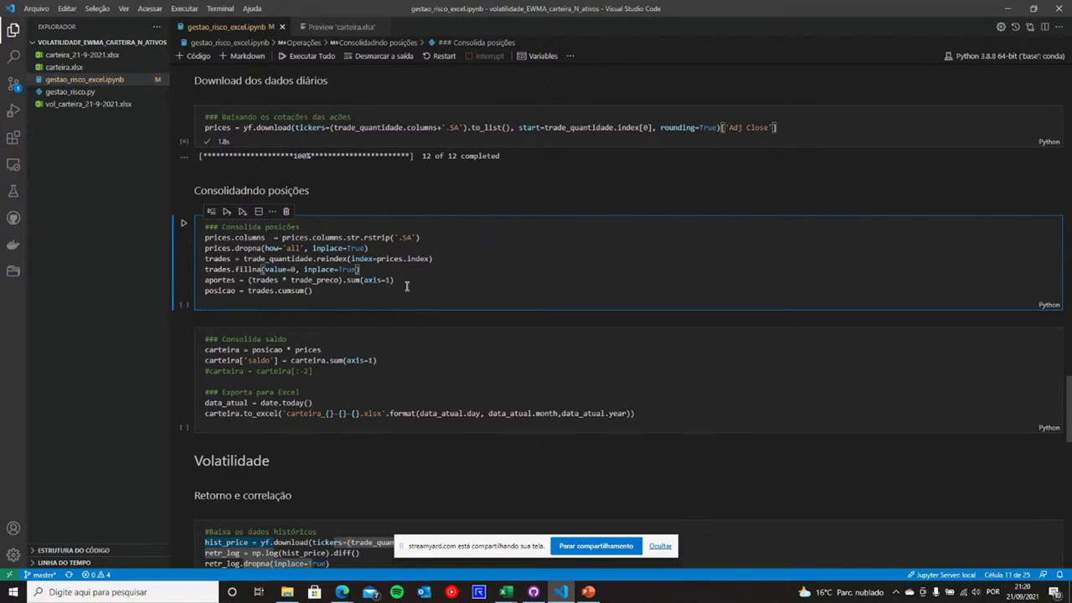
pyautogui.click(343, 290)
pyautogui.moveTo(419, 269); pyautogui.dragTo(249, 237)
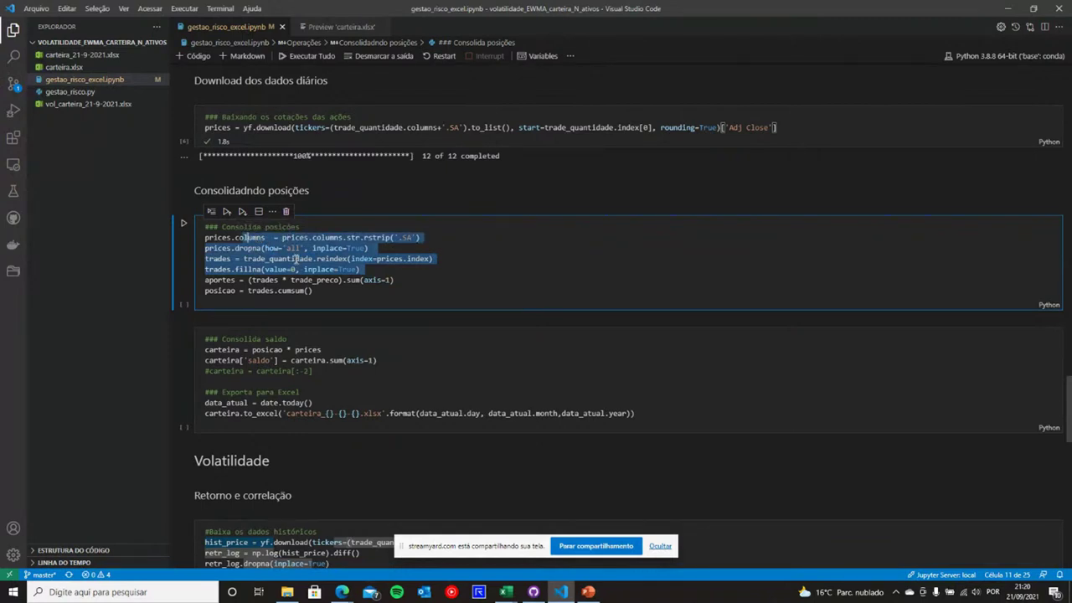
pyautogui.click(333, 285)
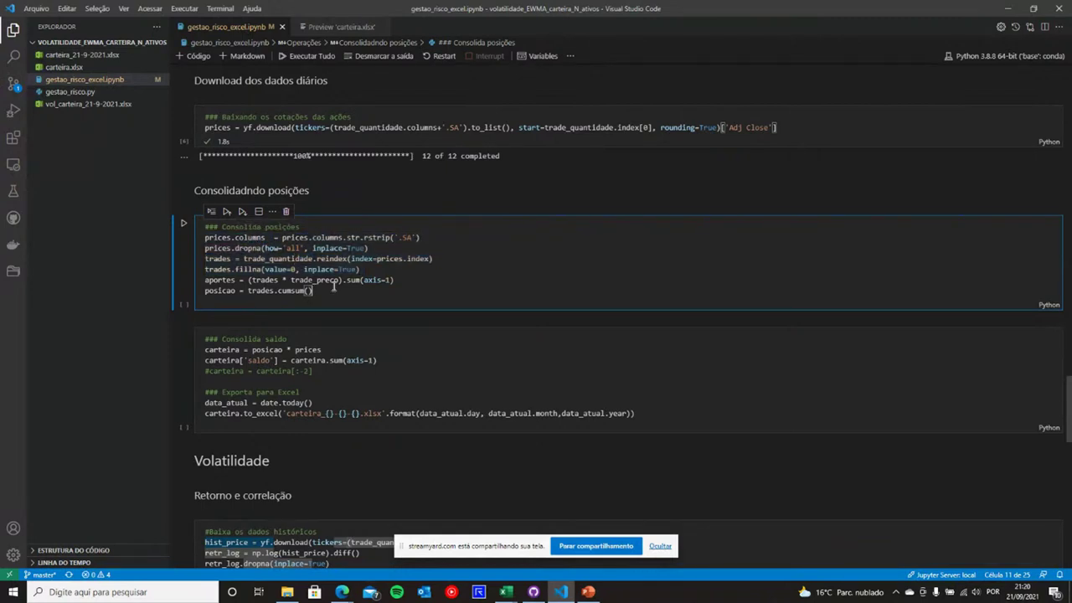
pyautogui.hotkey('shift', 'Return')
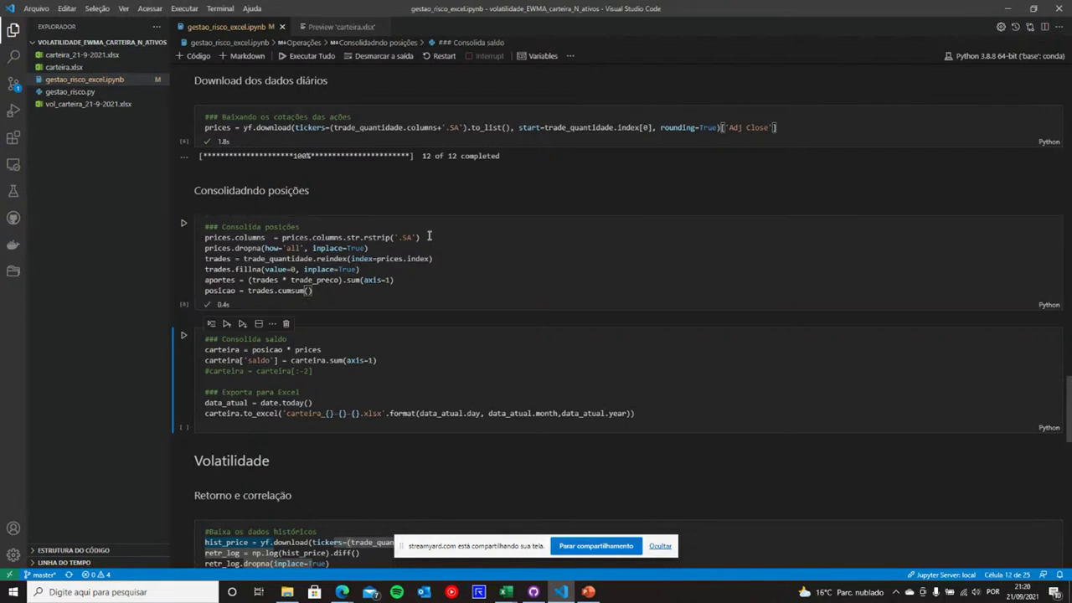
# Step: Review the '.SA' suffix removal in the "Consolida posições" cell, and display posicao in a new code cell below it
pyautogui.moveTo(425, 237); pyautogui.dragTo(315, 239)
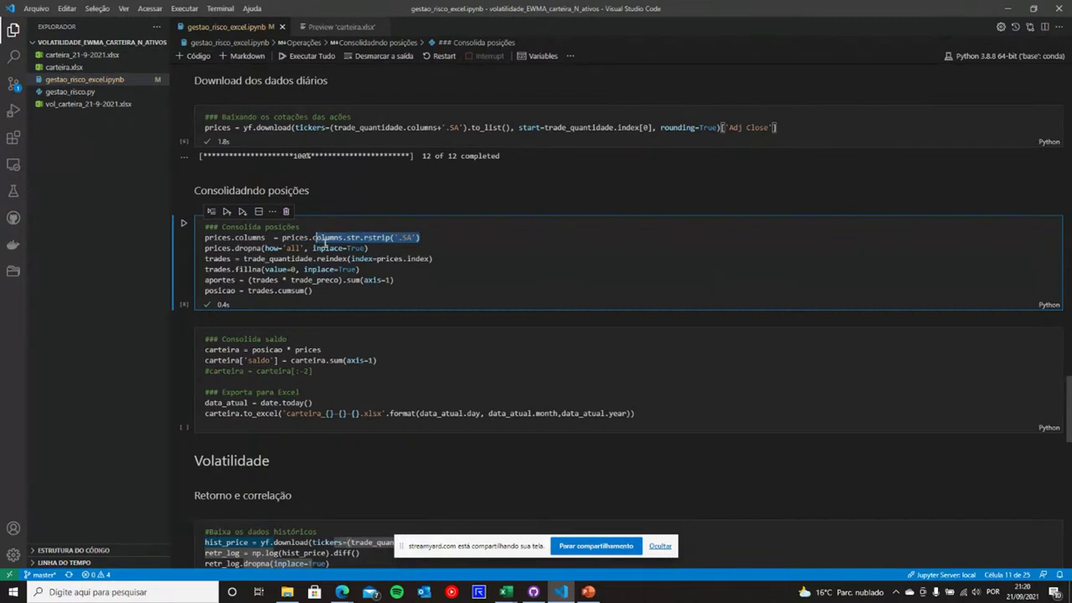
pyautogui.click(325, 241)
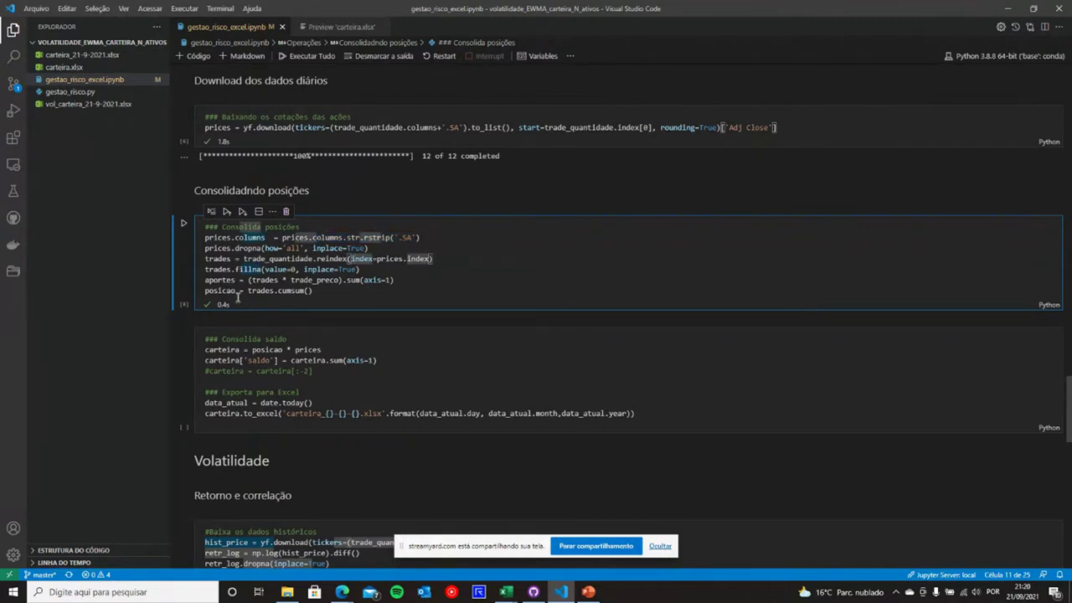
pyautogui.click(192, 281)
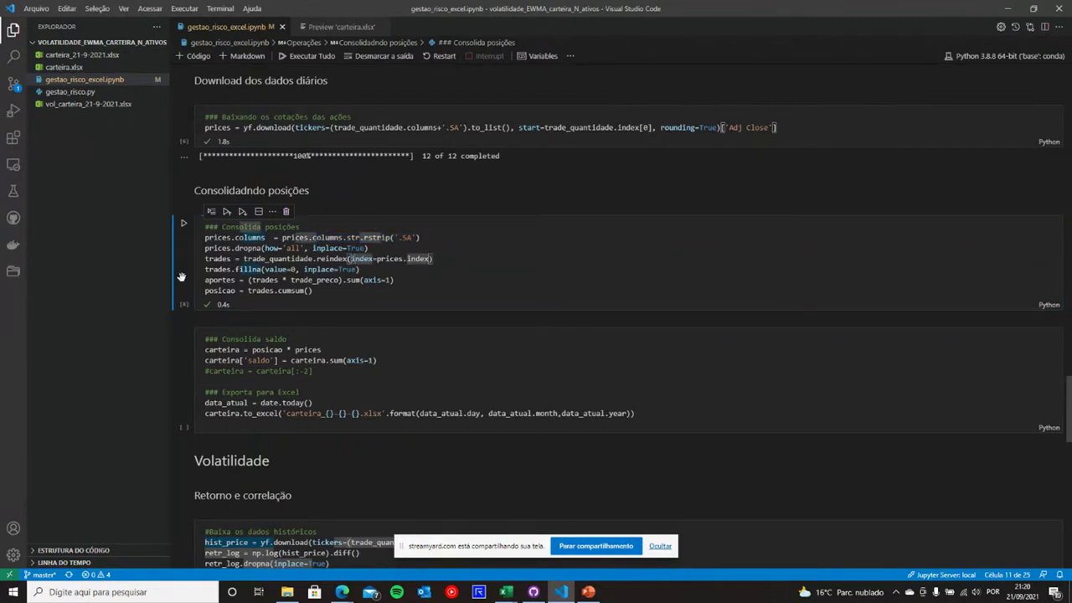
pyautogui.press('b')
pyautogui.click(356, 343)
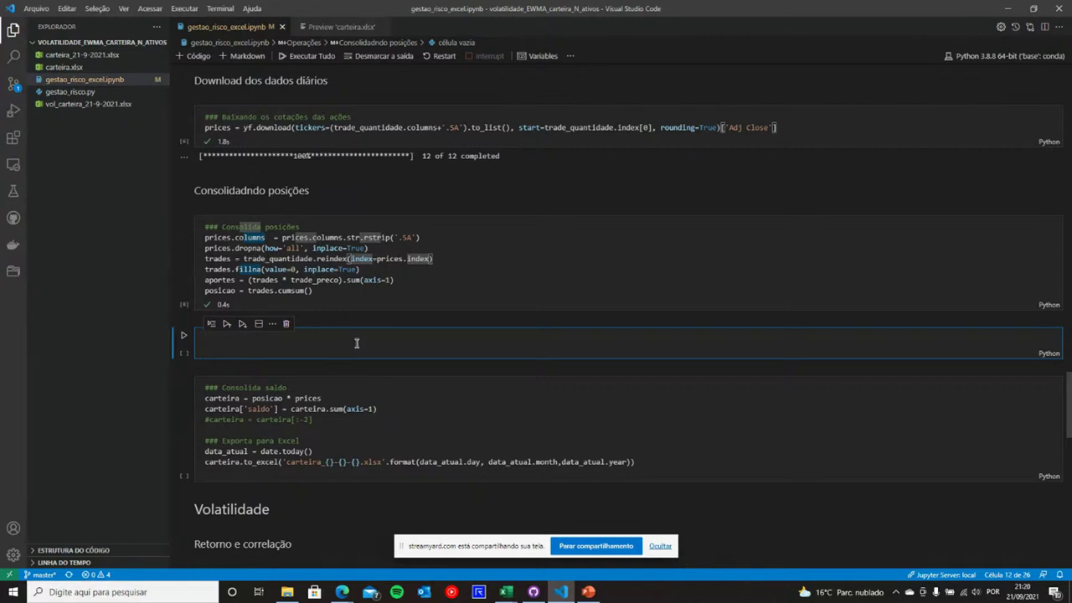
pyautogui.write('posic')
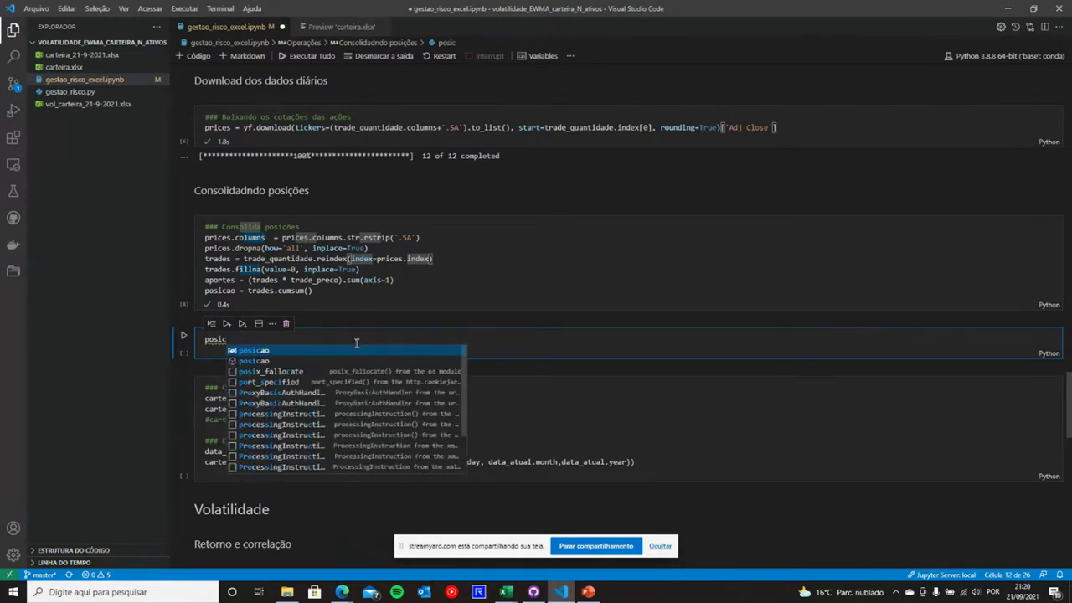
pyautogui.press('Tab')
pyautogui.hotkey('shift', 'Return')
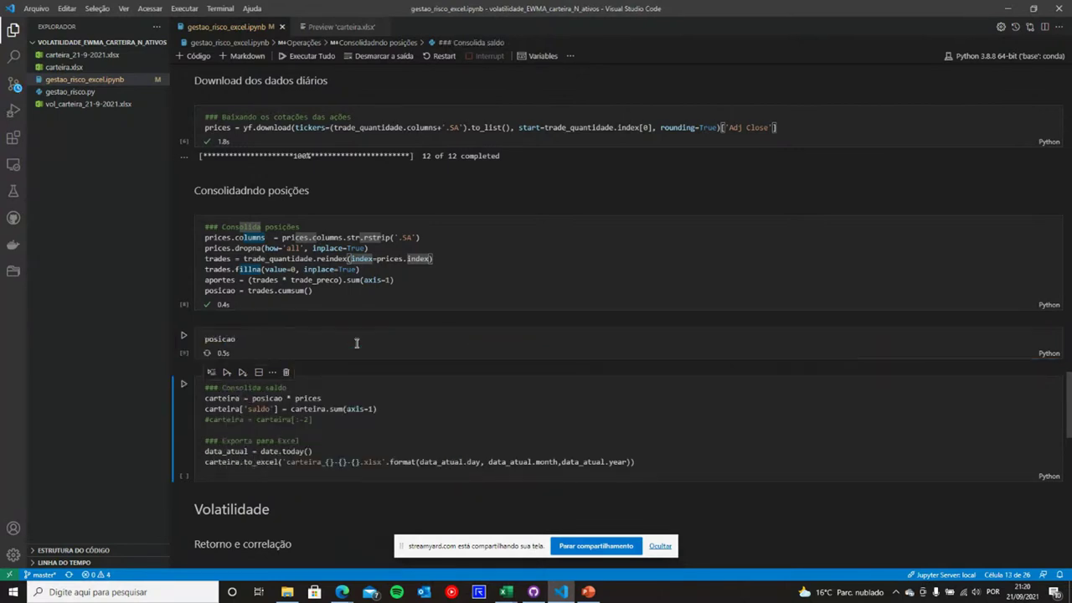
pyautogui.scroll(-3, 356, 344)
pyautogui.hotkey('ctrl', 's')
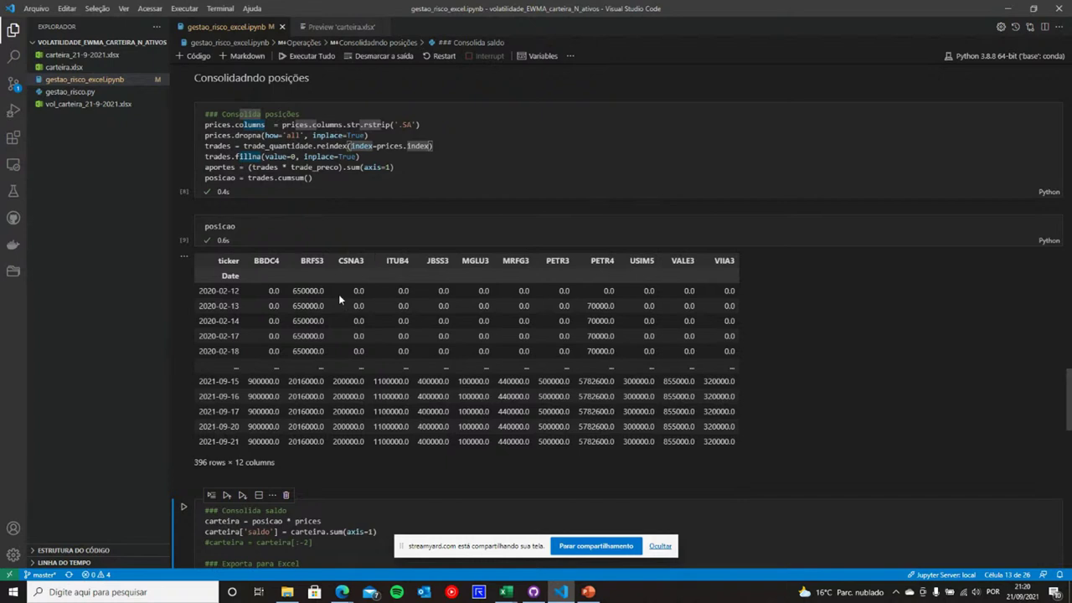
# Step: Look over the posicao output, and change its cell to posicao.head(50) to display the first 50 rows
pyautogui.scroll(-2, 328, 325)
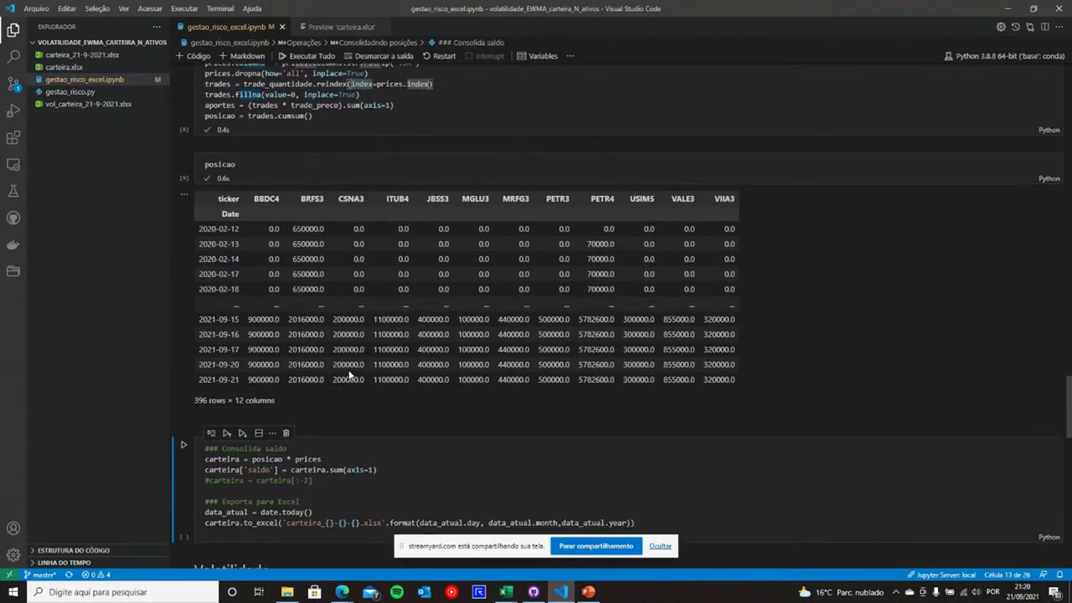
pyautogui.scroll(4, 433, 235)
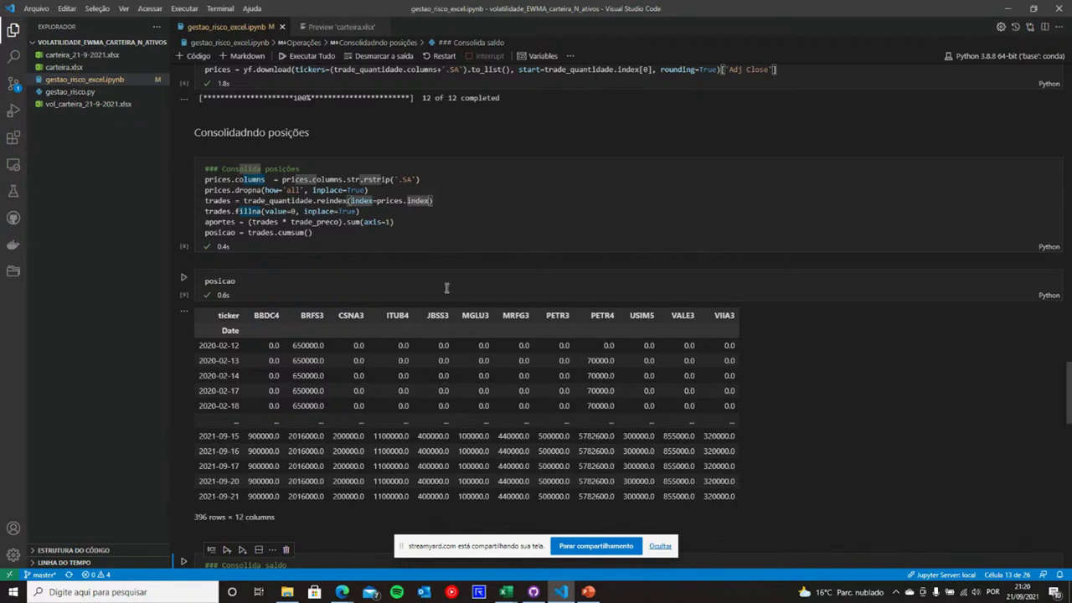
pyautogui.scroll(-3, 442, 293)
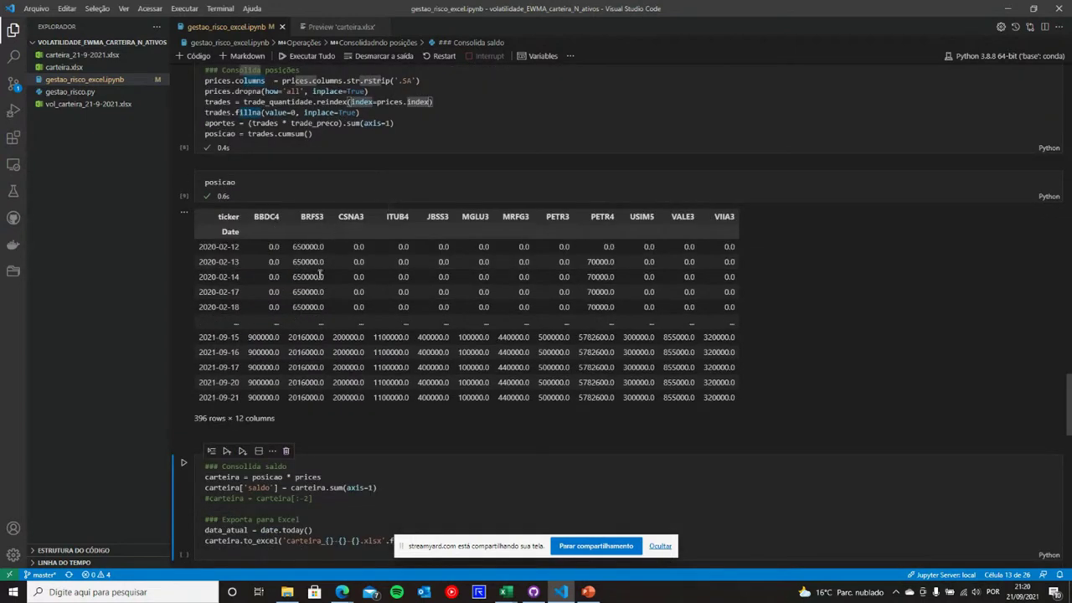
pyautogui.scroll(-2, 317, 368)
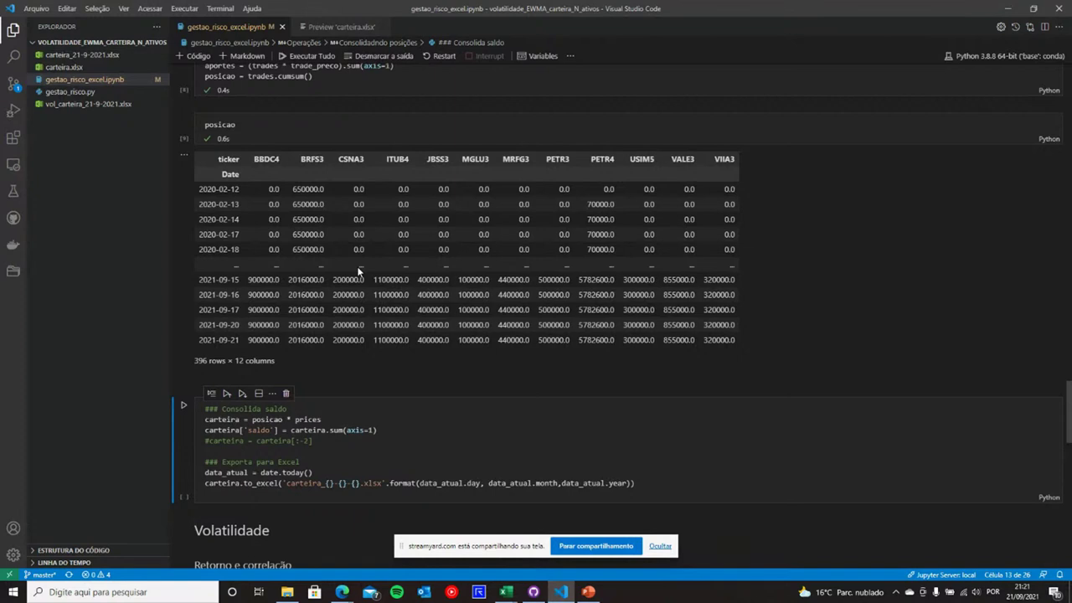
pyautogui.click(276, 126)
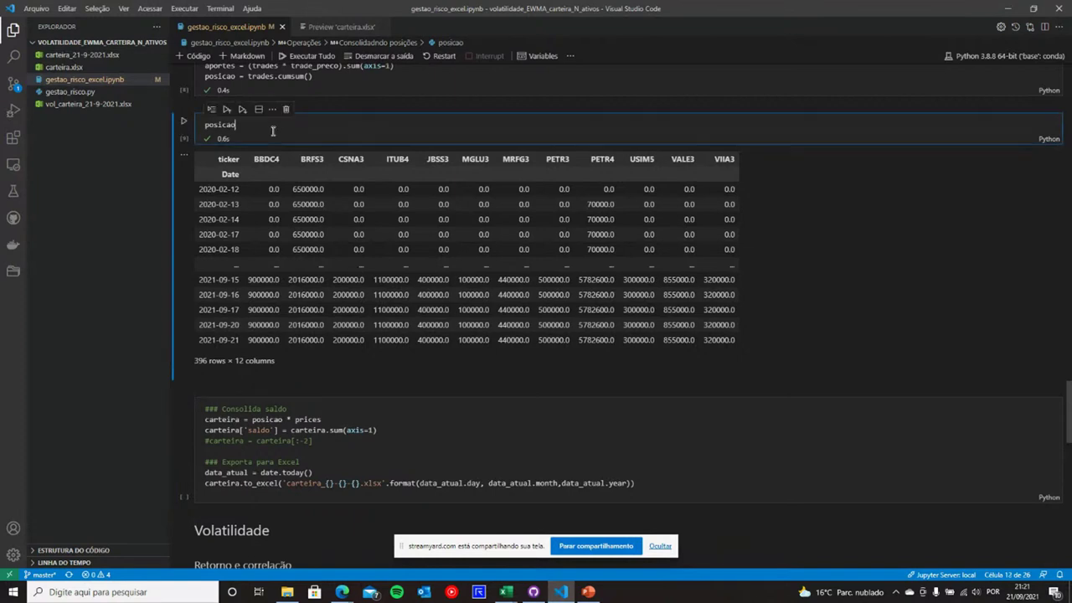
pyautogui.write('.he')
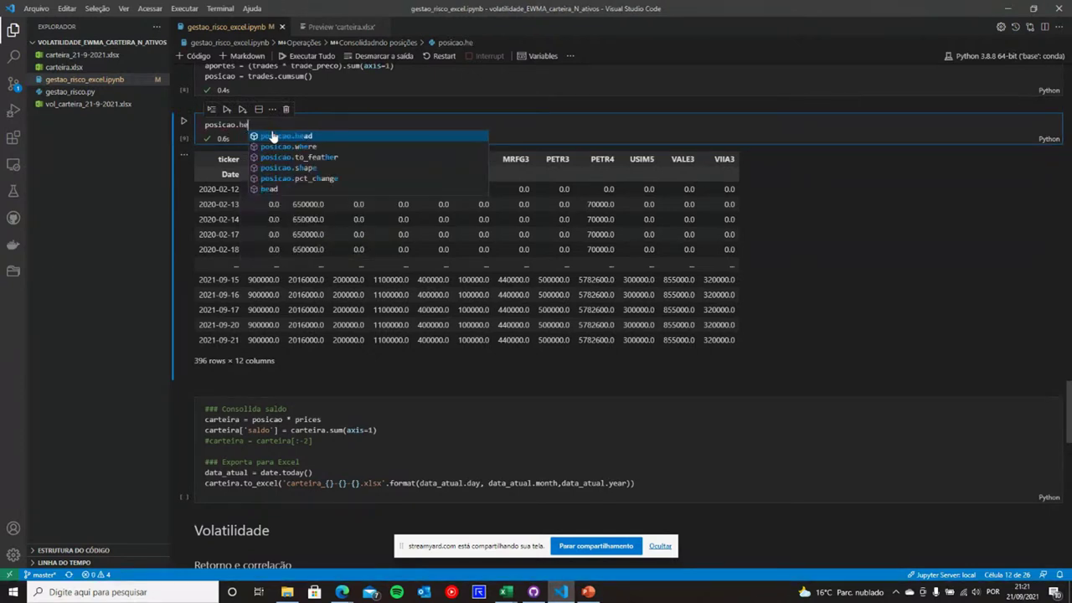
pyautogui.press('Tab')
pyautogui.write('(')
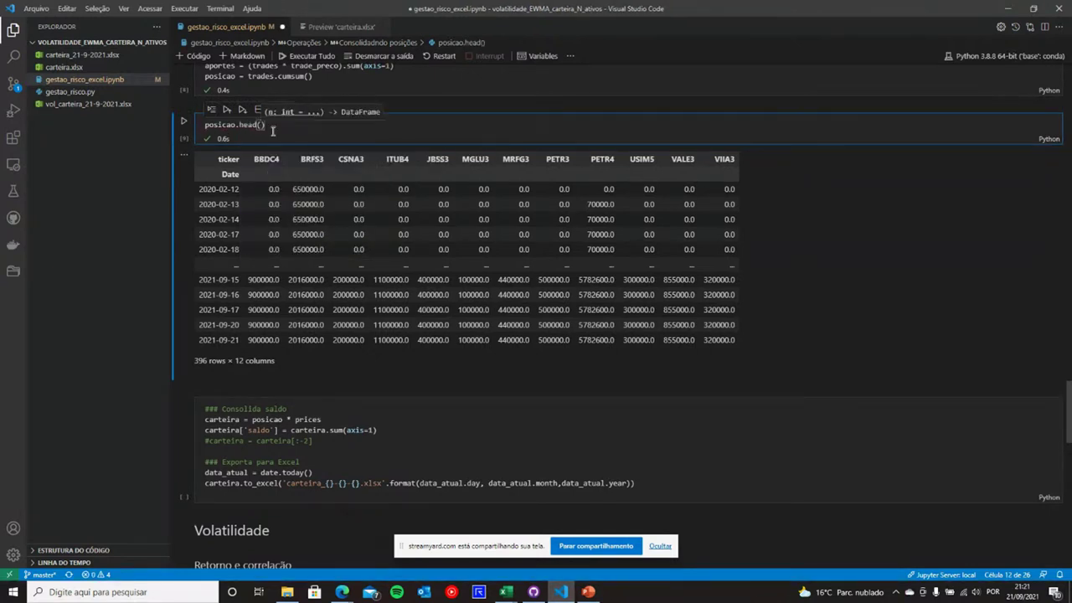
pyautogui.hotkey('ctrl', 's')
pyautogui.write('50')
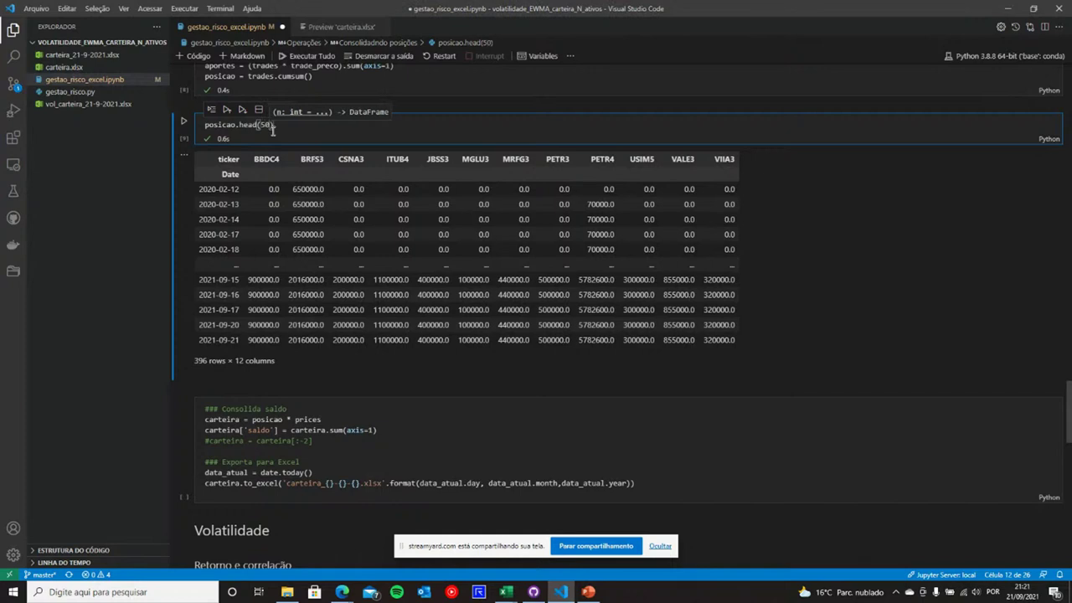
pyautogui.hotkey('shift', 'Return')
# Step: Examine how the BRFS3 and PETR4 positions accumulate over the dates in the posicao.head(50) output
pyautogui.scroll(-2, 375, 244)
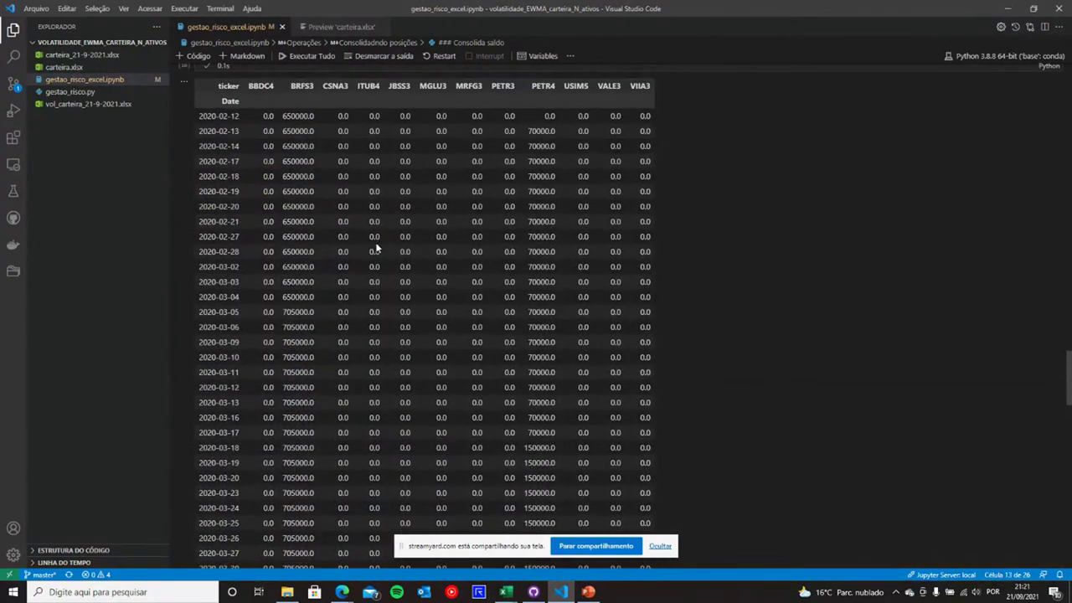
pyautogui.scroll(1, 375, 248)
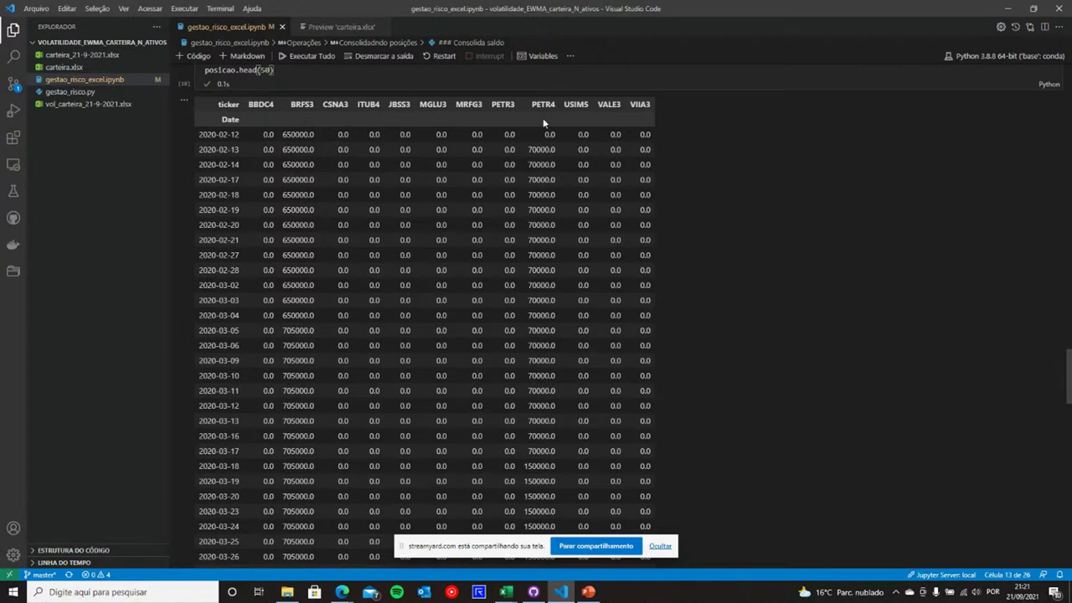
pyautogui.scroll(-2, 495, 253)
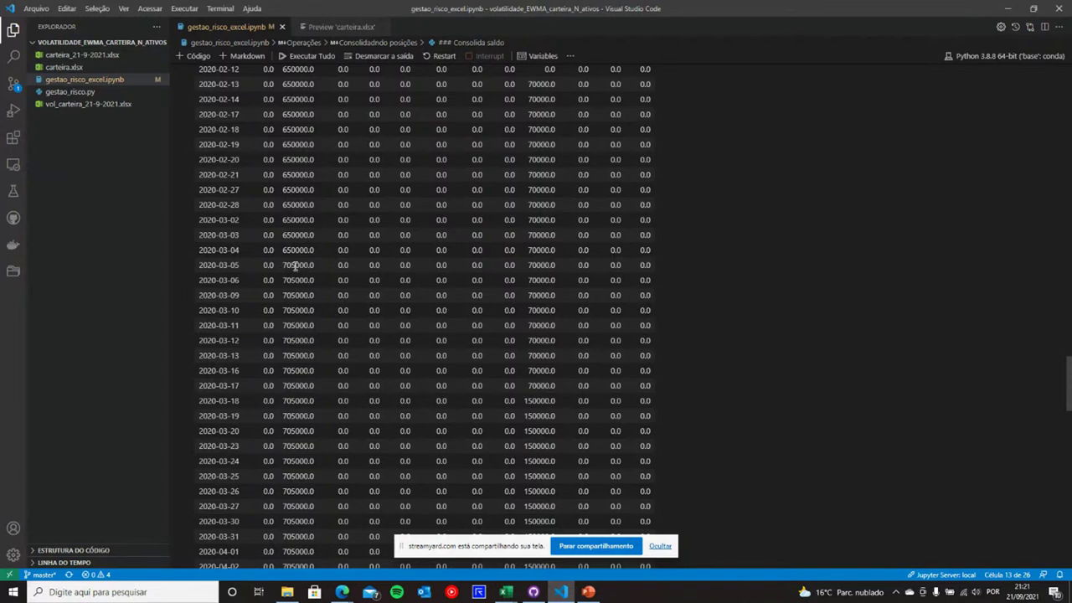
pyautogui.scroll(2, 289, 263)
pyautogui.scroll(-2, 296, 265)
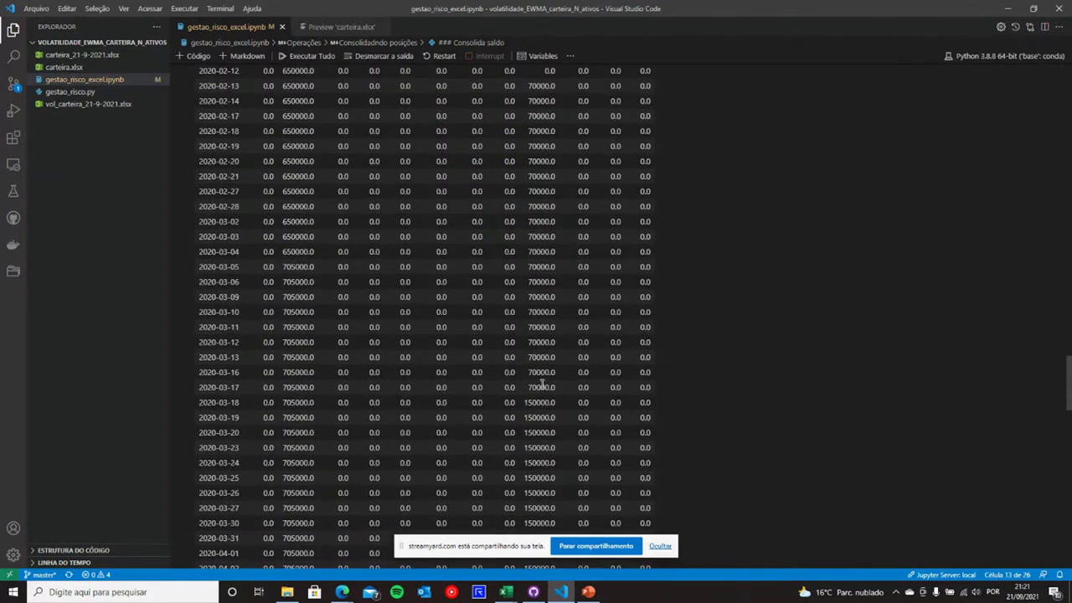
pyautogui.scroll(-6, 541, 384)
pyautogui.scroll(3, 542, 384)
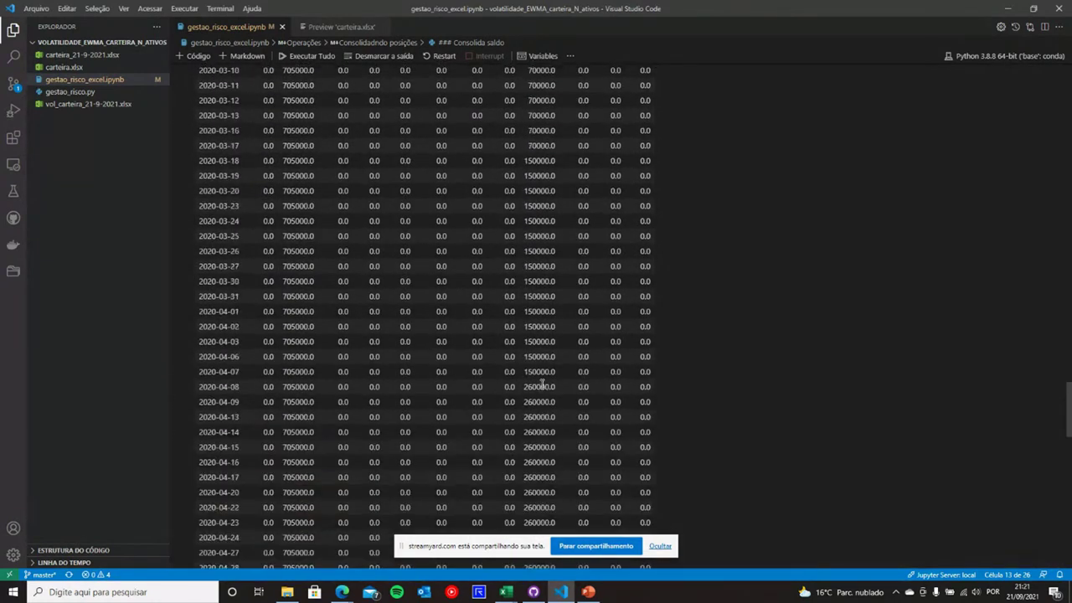
pyautogui.scroll(6, 542, 384)
# Step: Replace head with tail in the posicao cell and run posicao.tail(50) to display the last 50 rows
pyautogui.click(335, 248)
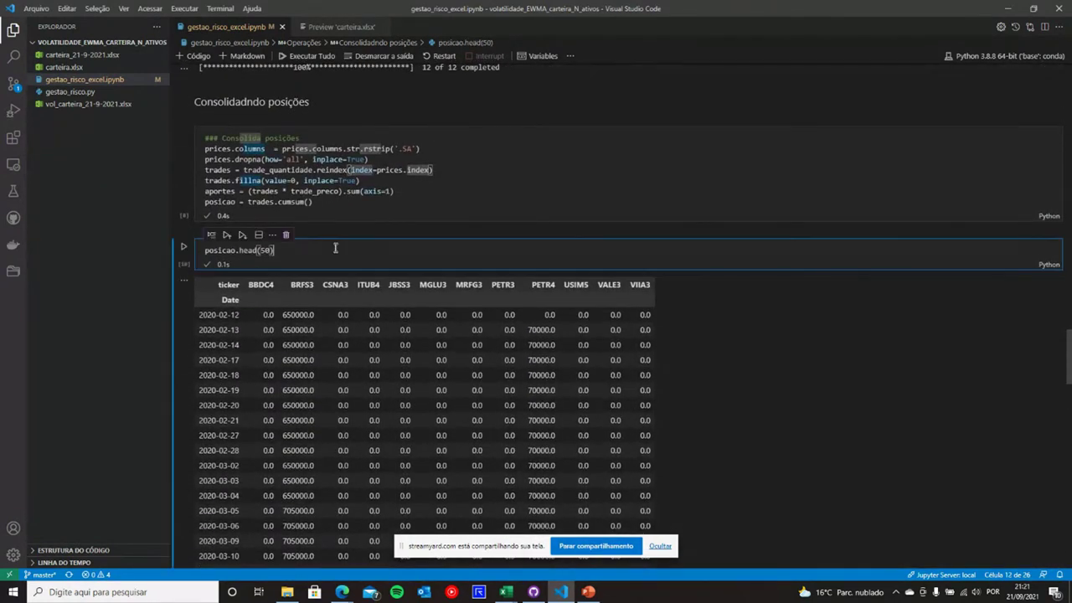
pyautogui.hotkey('ctrl', 'shift', 'Left')
pyautogui.press('BackSpace')
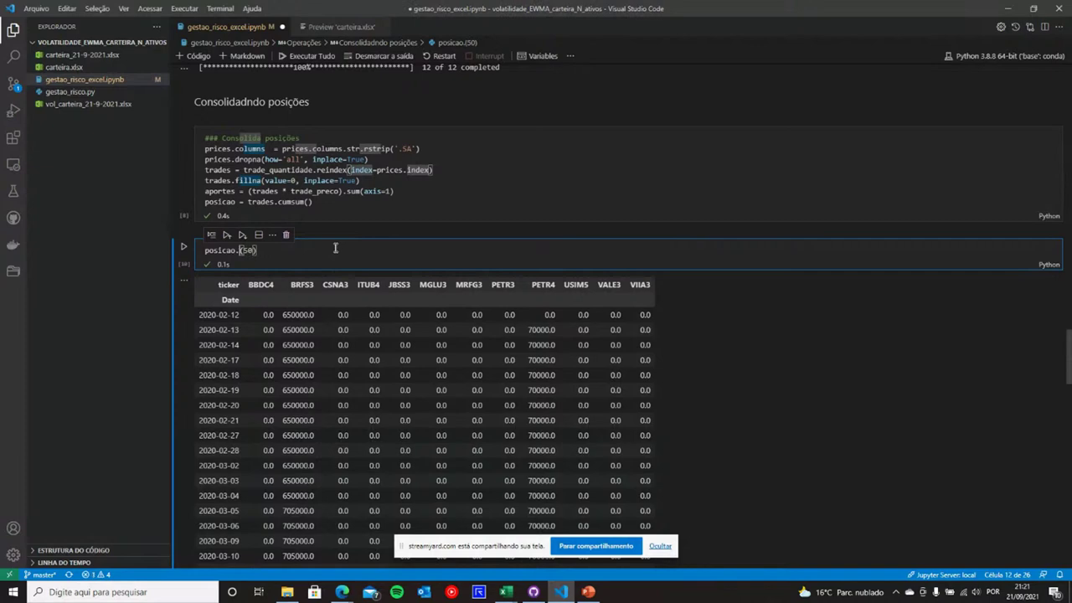
pyautogui.write('tail')
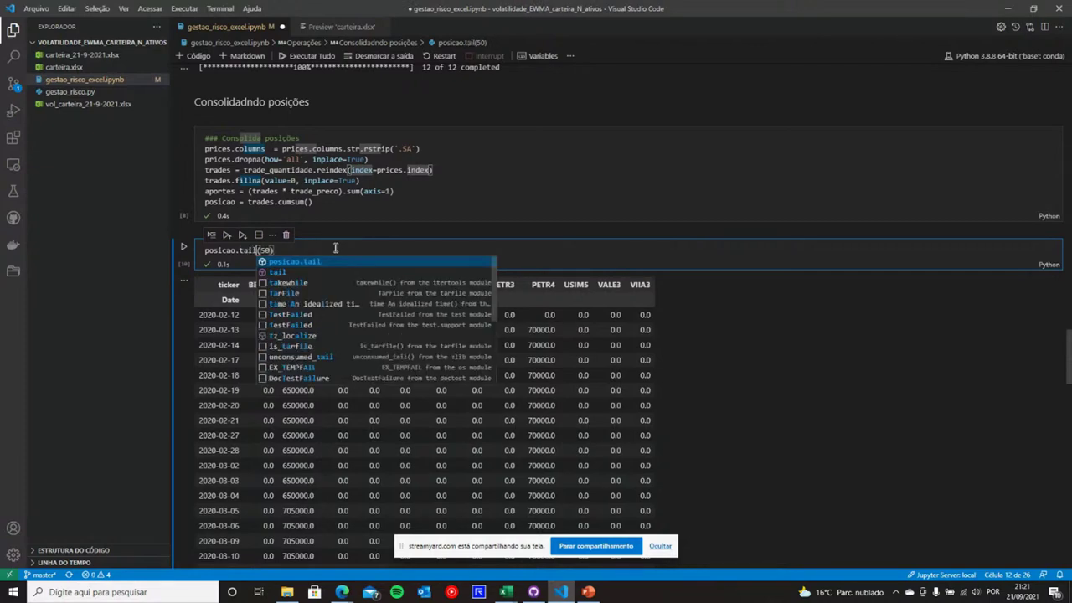
pyautogui.hotkey('shift', 'Return')
# Step: Examine the positions of all tickers through the most recent dates in the posicao.tail(50) output
pyautogui.scroll(15, 335, 248)
pyautogui.scroll(-3, 335, 246)
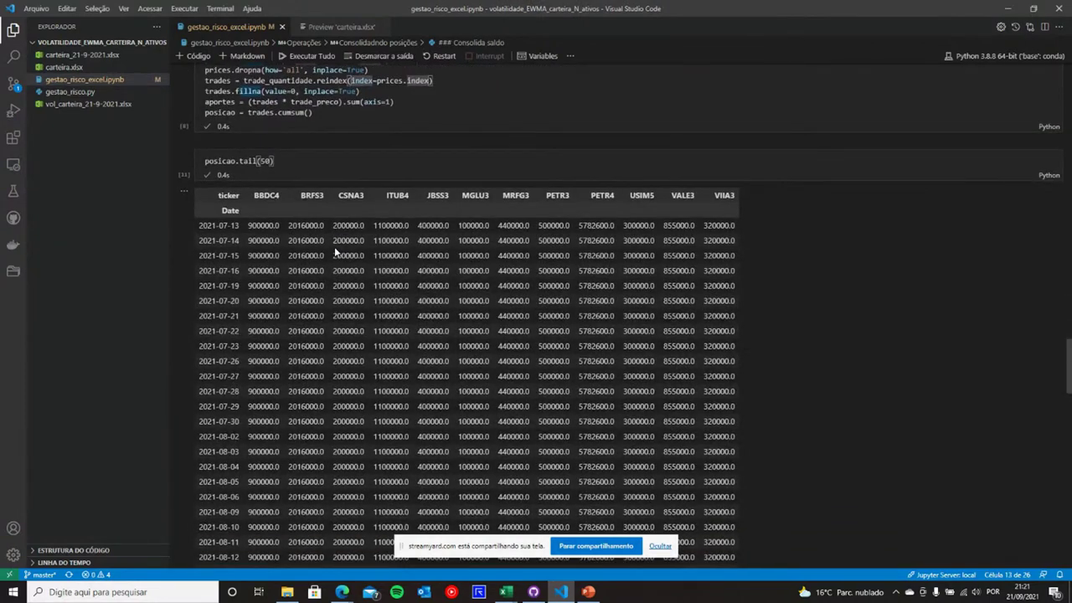
pyautogui.scroll(-3, 335, 249)
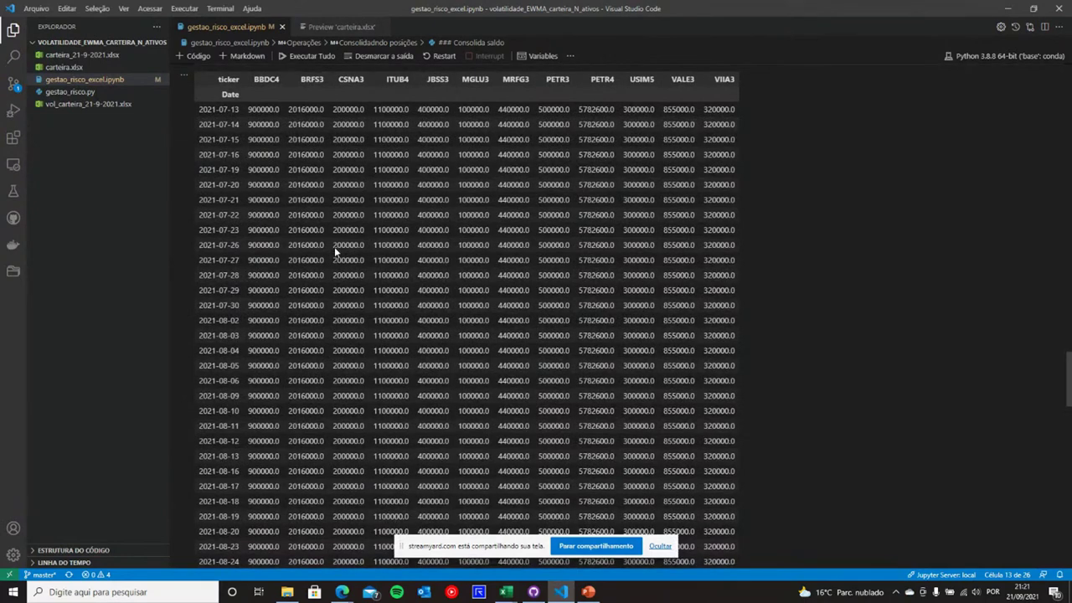
pyautogui.scroll(-15, 335, 251)
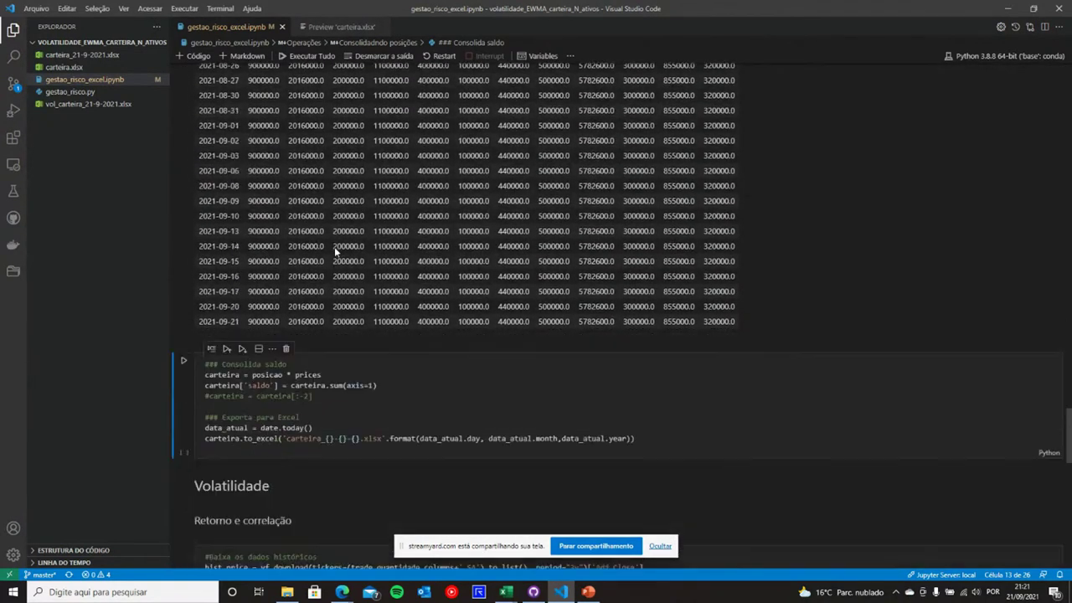
pyautogui.scroll(15, 335, 251)
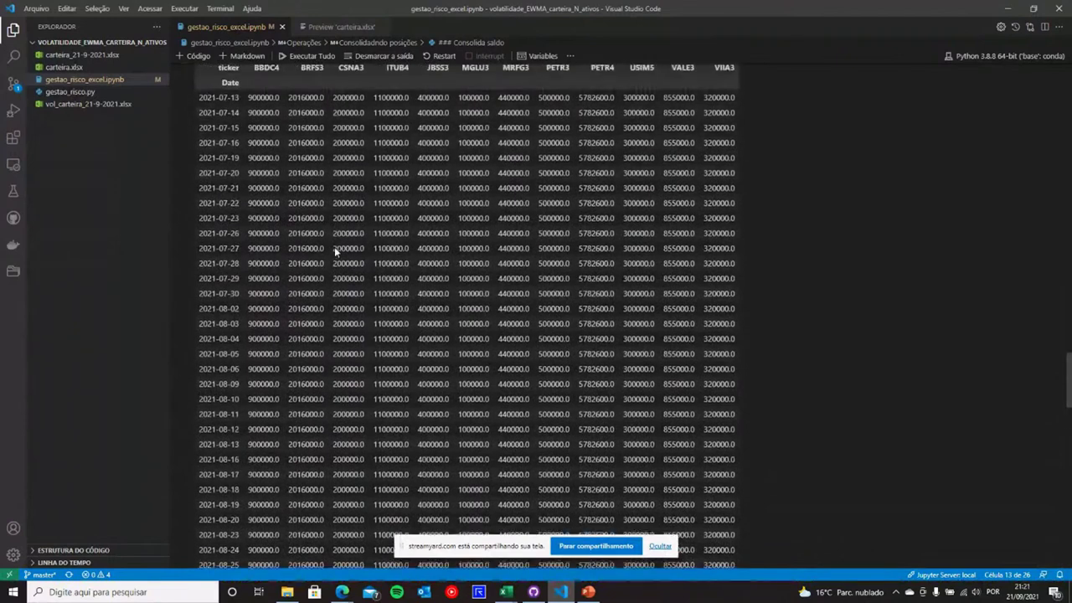
pyautogui.scroll(2, 335, 250)
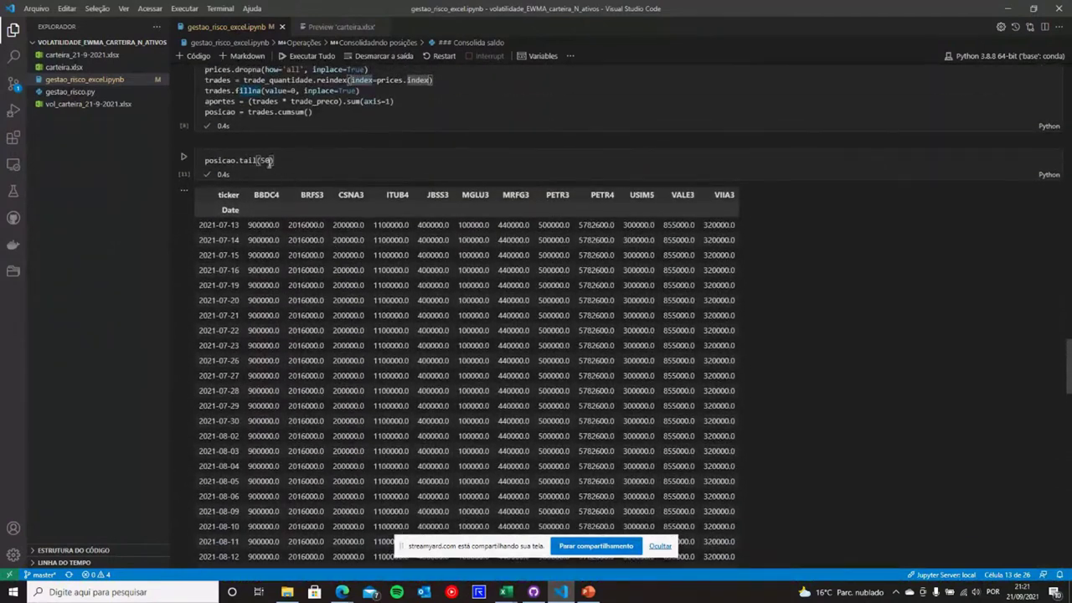
pyautogui.click(265, 160)
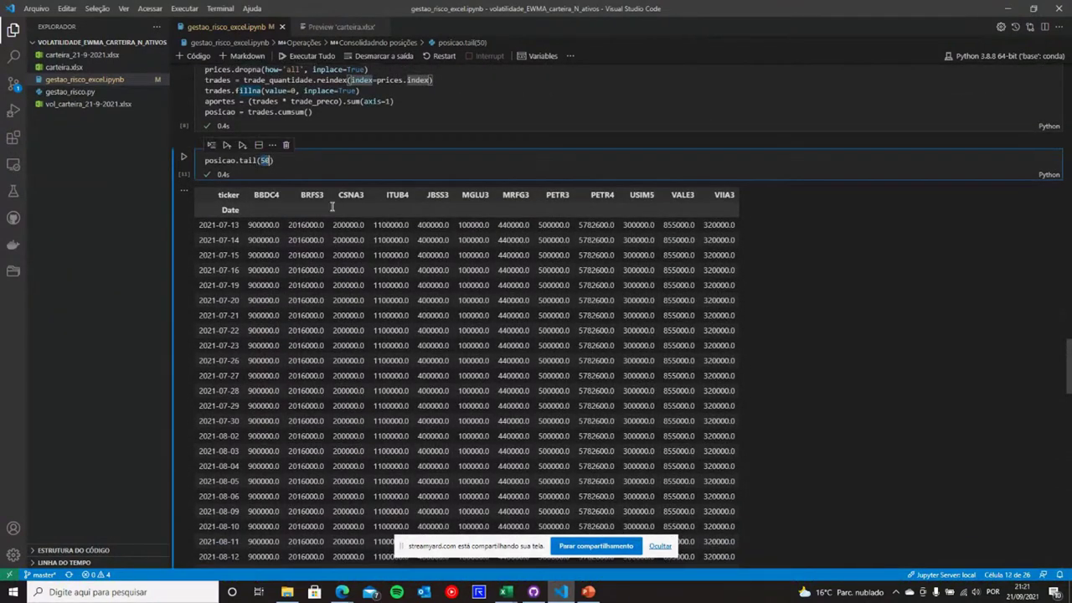
pyautogui.scroll(-1, 392, 315)
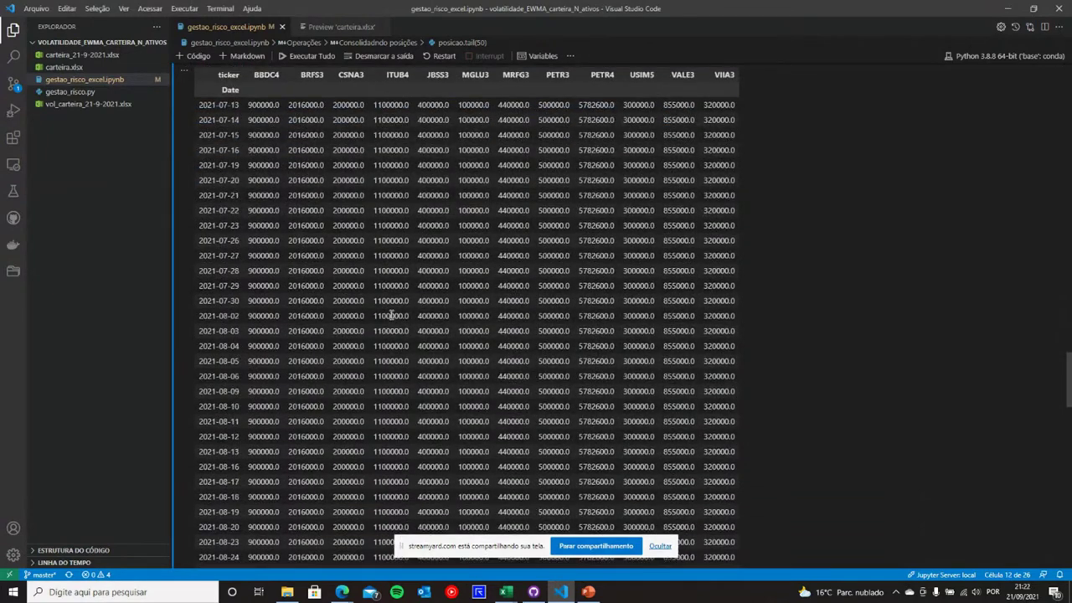
pyautogui.scroll(2, 390, 315)
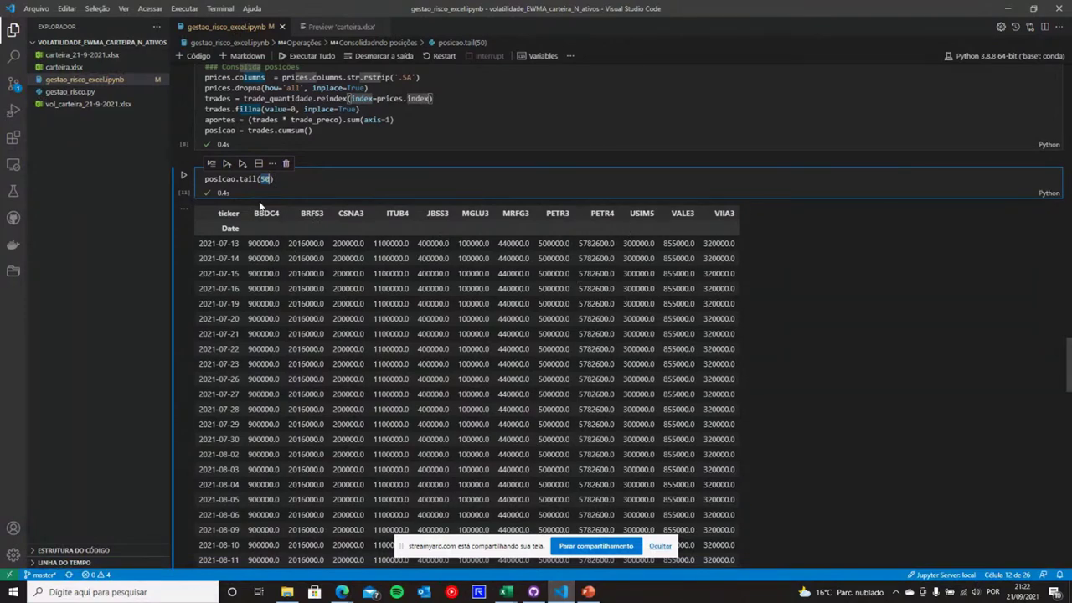
# Step: Switch the posicao cell back to posicao.head(50), run it, and look through the earliest positions
pyautogui.doubleClick(249, 179)
pyautogui.write('head')
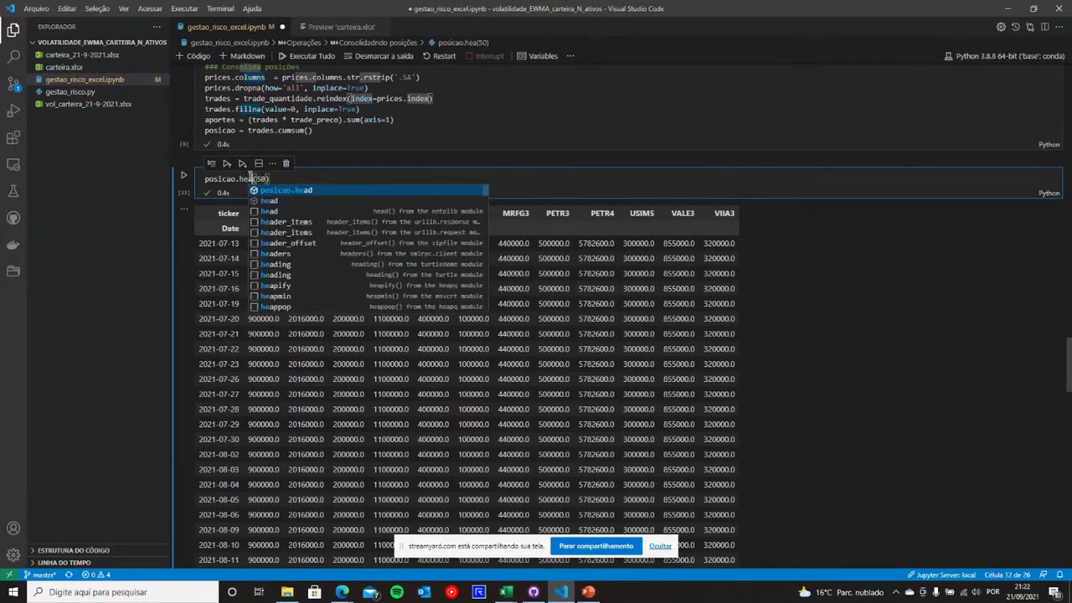
pyautogui.hotkey('shift', 'Return')
pyautogui.scroll(10, 350, 193)
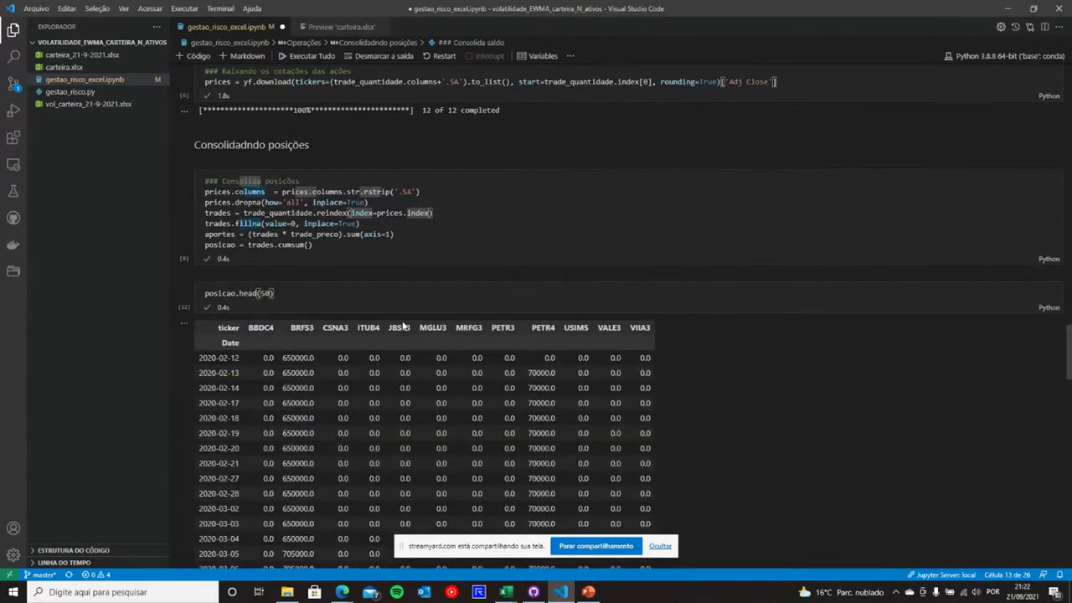
pyautogui.scroll(-8, 385, 268)
pyautogui.scroll(-2, 404, 325)
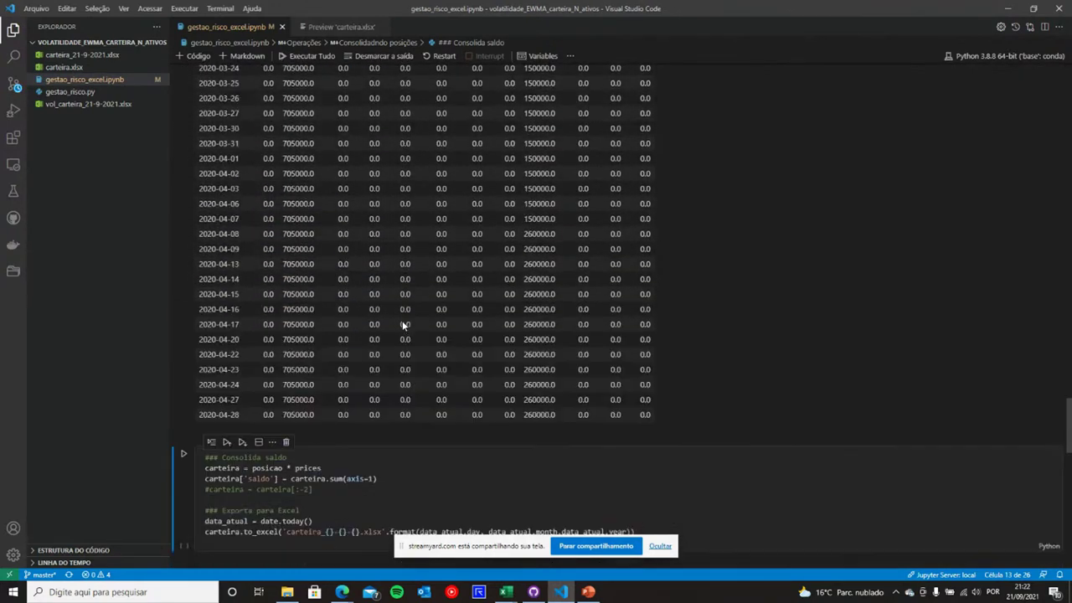
pyautogui.scroll(6, 405, 324)
pyautogui.click(305, 99)
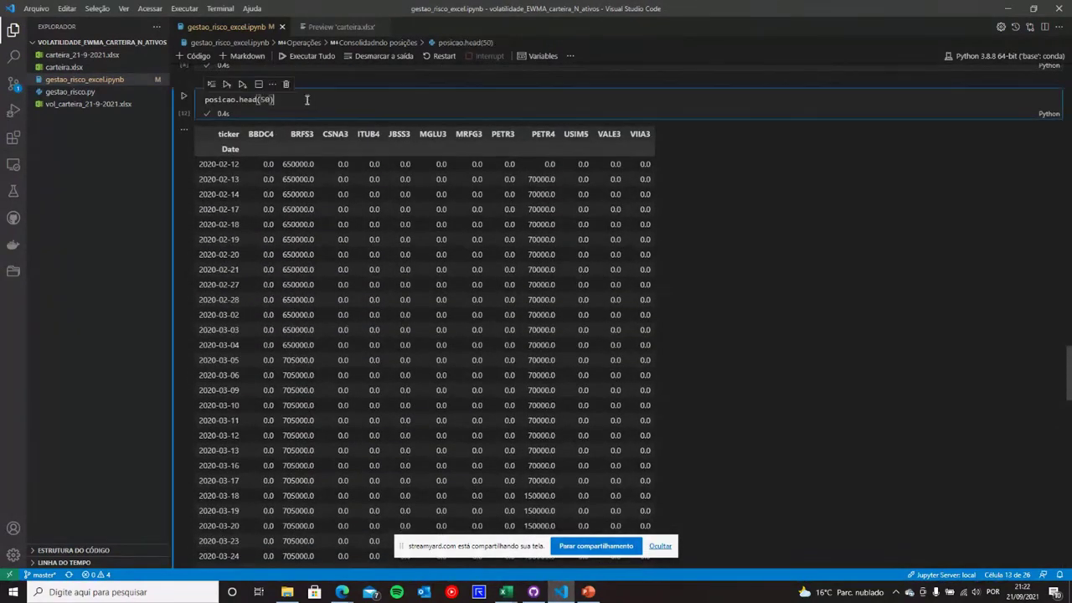
# Step: Delete the posicao.head(50) cell from the notebook
pyautogui.hotkey('shift', 'Home')
pyautogui.click(285, 85)
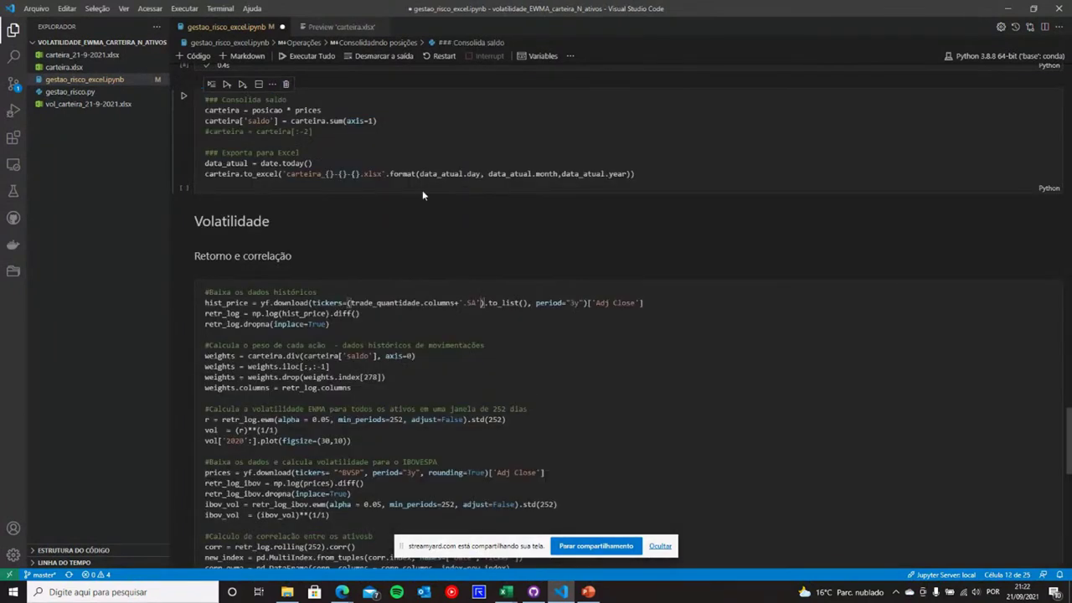
pyautogui.scroll(3, 422, 190)
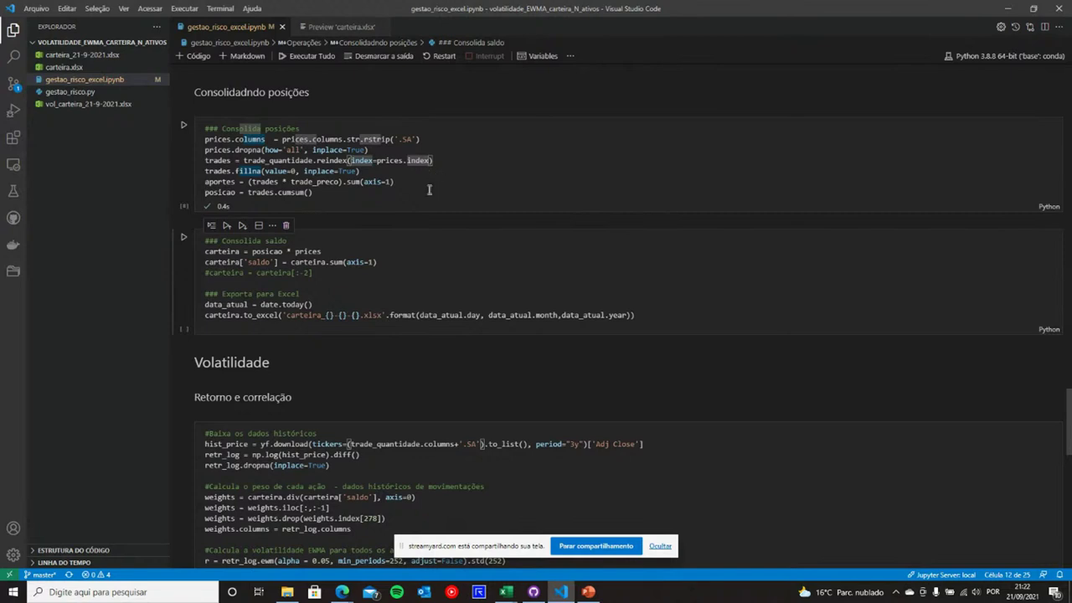
# Step: Review the Consolida saldo cell, which multiplies posicao by prices, and run it to export carteira to Excel
pyautogui.click(400, 294)
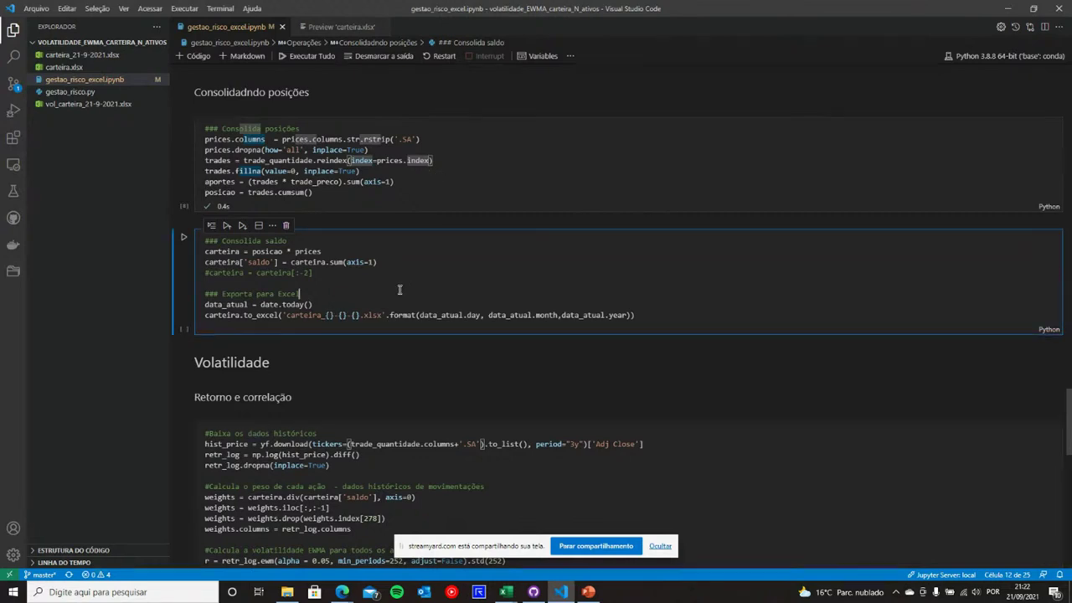
pyautogui.doubleClick(264, 251)
pyautogui.doubleClick(307, 251)
pyautogui.click(395, 290)
pyautogui.tripleClick(353, 317)
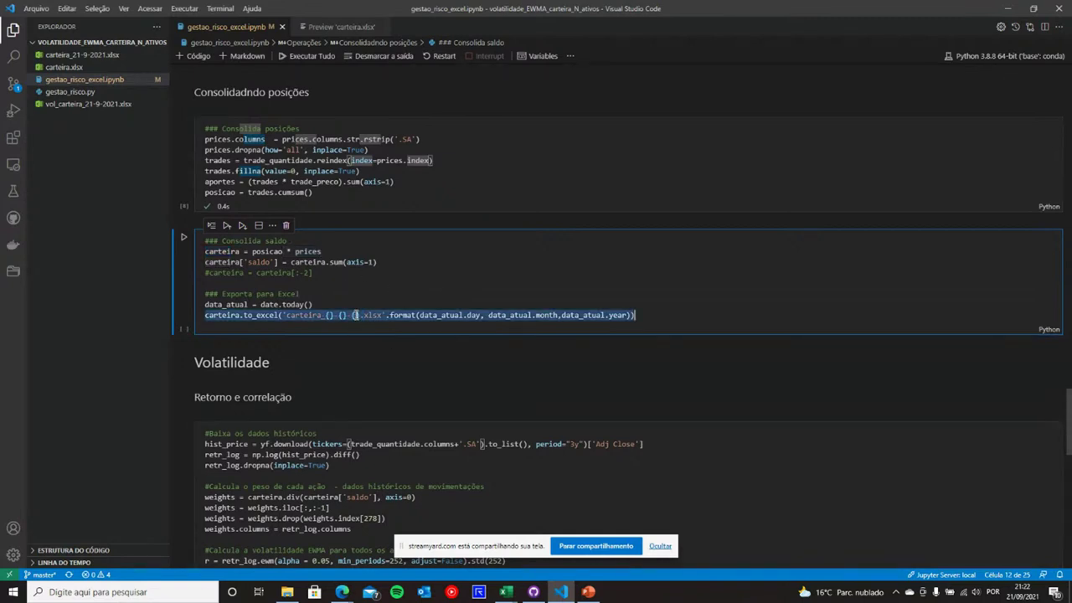
pyautogui.click(395, 290)
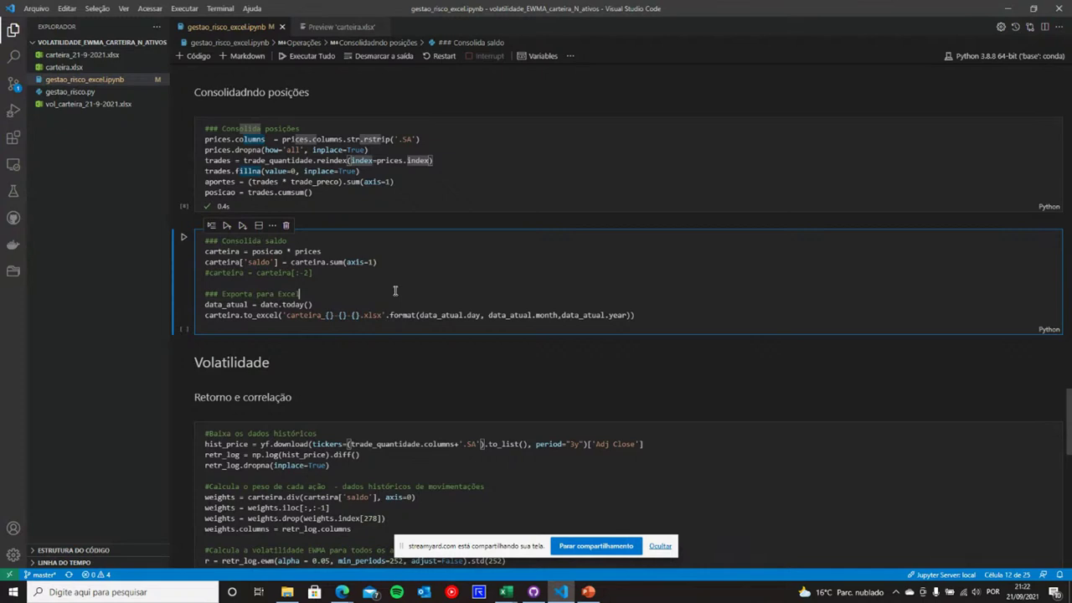
pyautogui.hotkey('shift', 'Return')
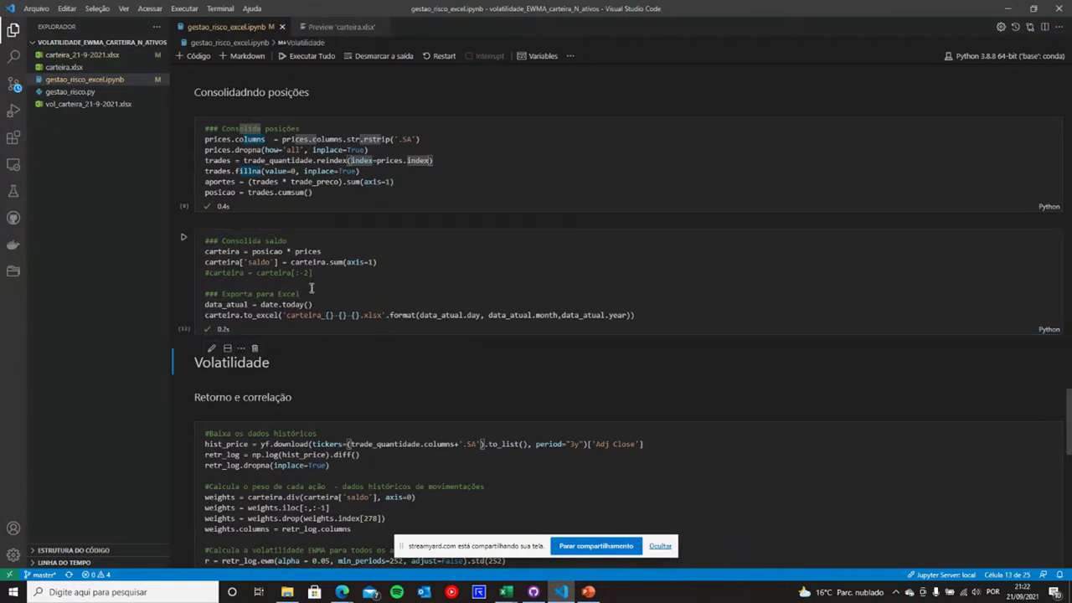
# Step: Open a preview of carteira_21-9-2021.xlsx and examine the daily value per ticker and the saldo column from first to last date
pyautogui.click(328, 314)
pyautogui.click(341, 316)
pyautogui.click(129, 110)
pyautogui.rightClick(94, 55)
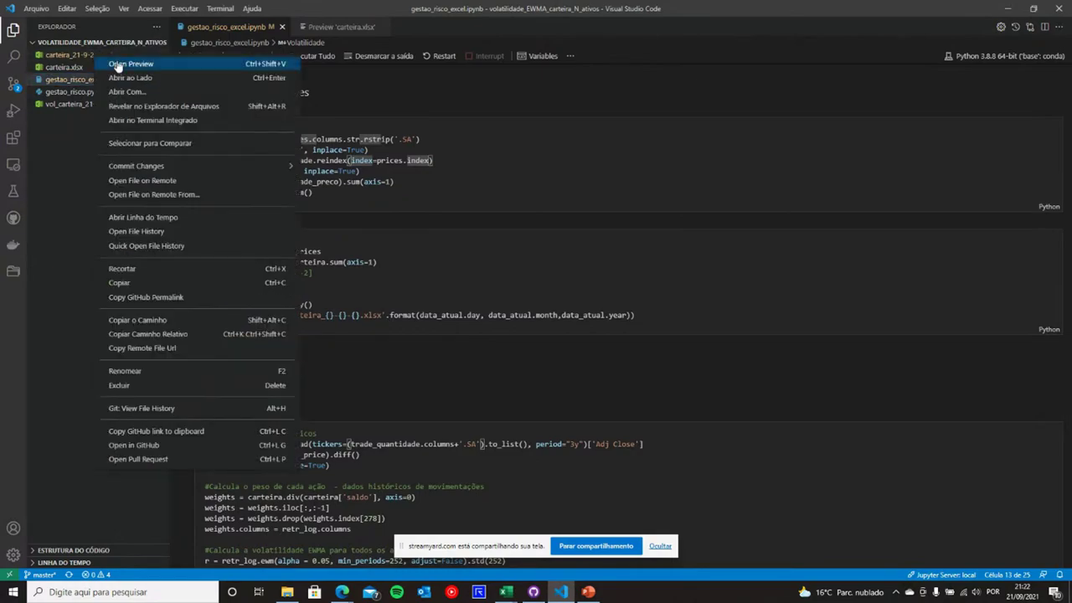
pyautogui.click(105, 64)
pyautogui.scroll(-20, 494, 227)
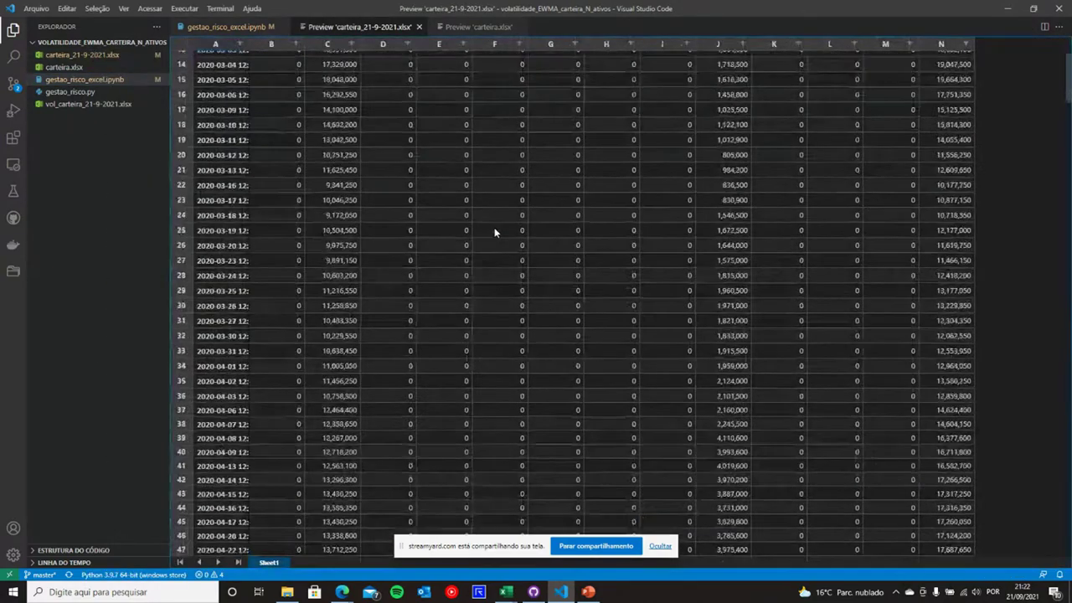
pyautogui.scroll(-20, 494, 227)
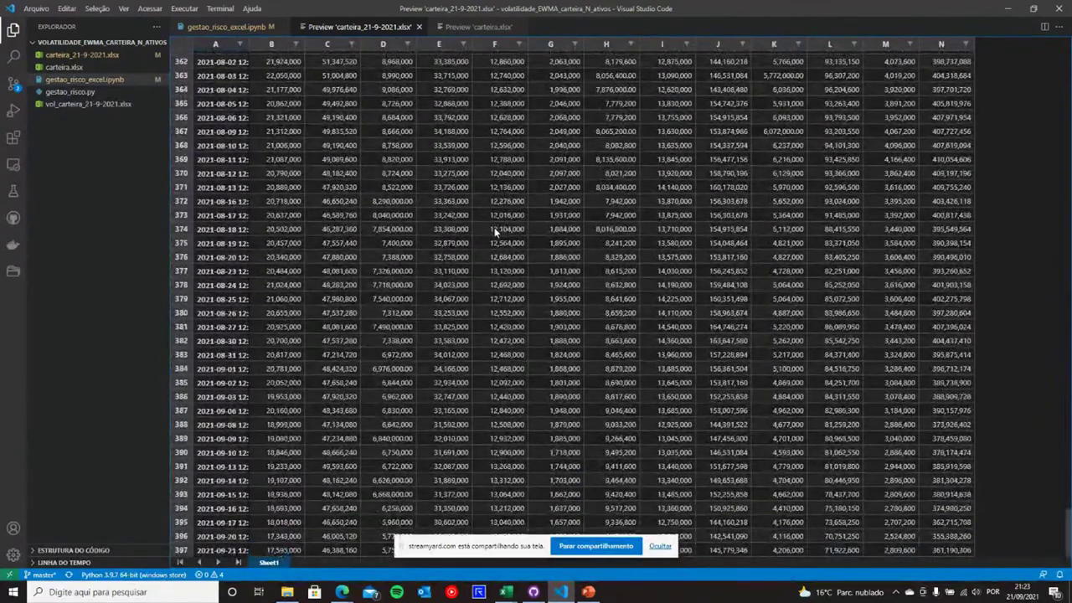
pyautogui.click(767, 396)
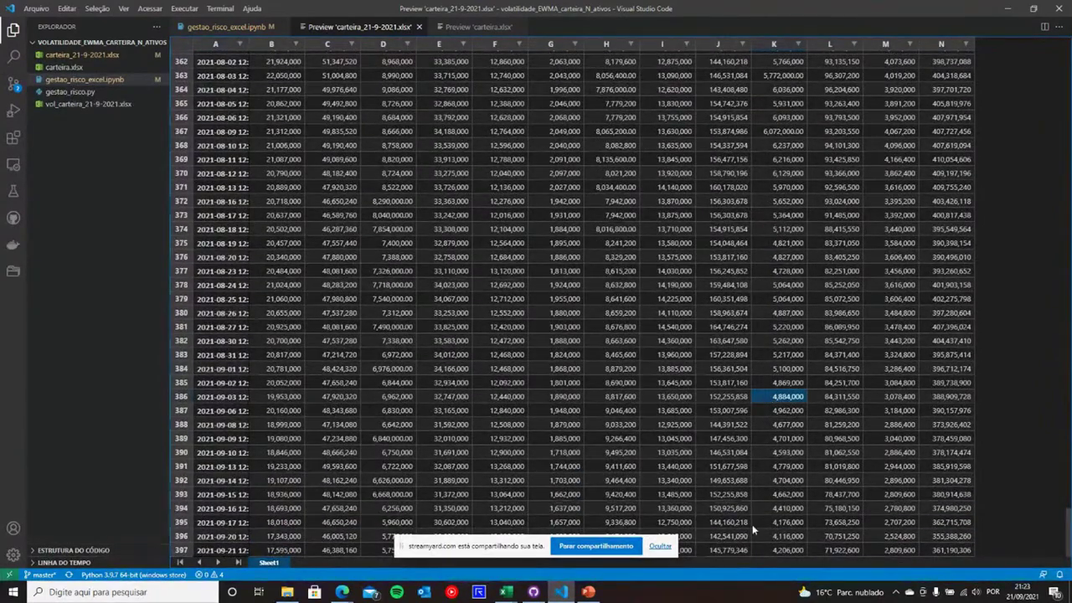
pyautogui.scroll(20, 798, 439)
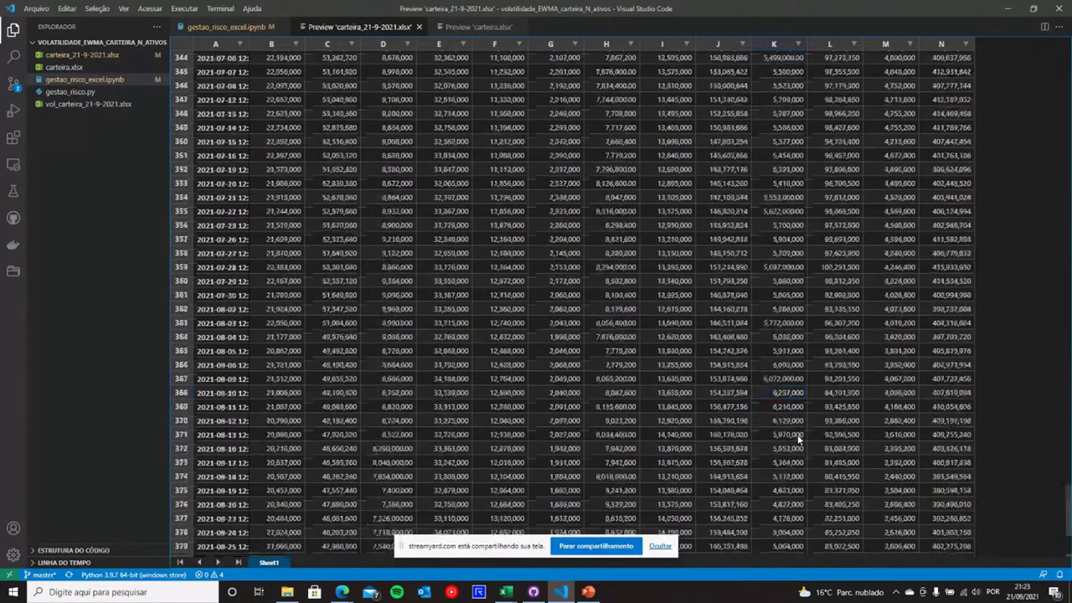
pyautogui.scroll(5, 798, 438)
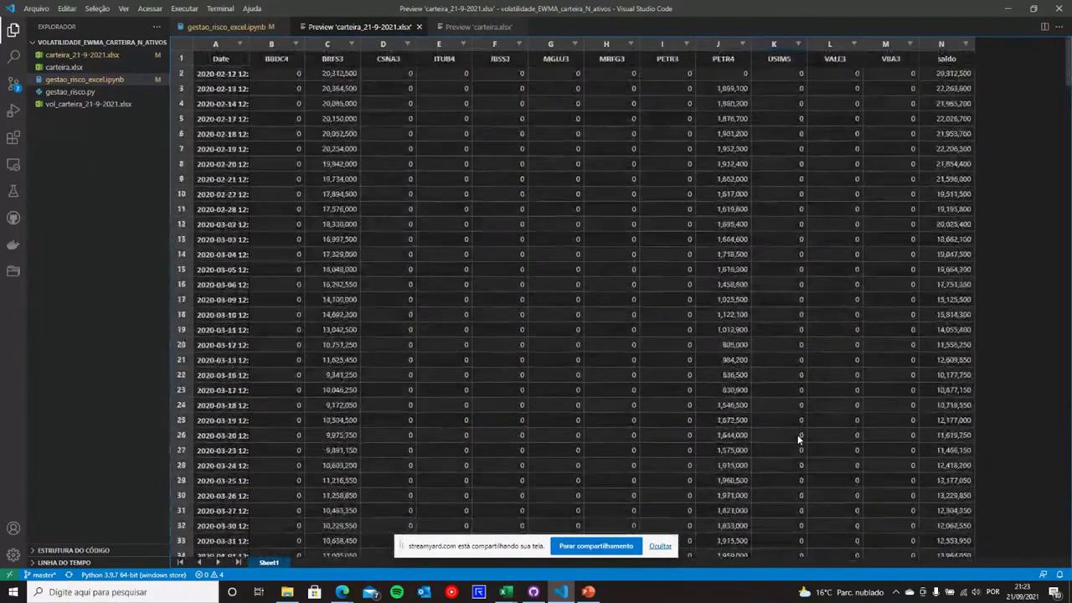
# Step: Return to gestao_risco_excel.ipynb and review the Volatilidade section, including the lines that download historical prices and compute log returns
pyautogui.click(92, 81)
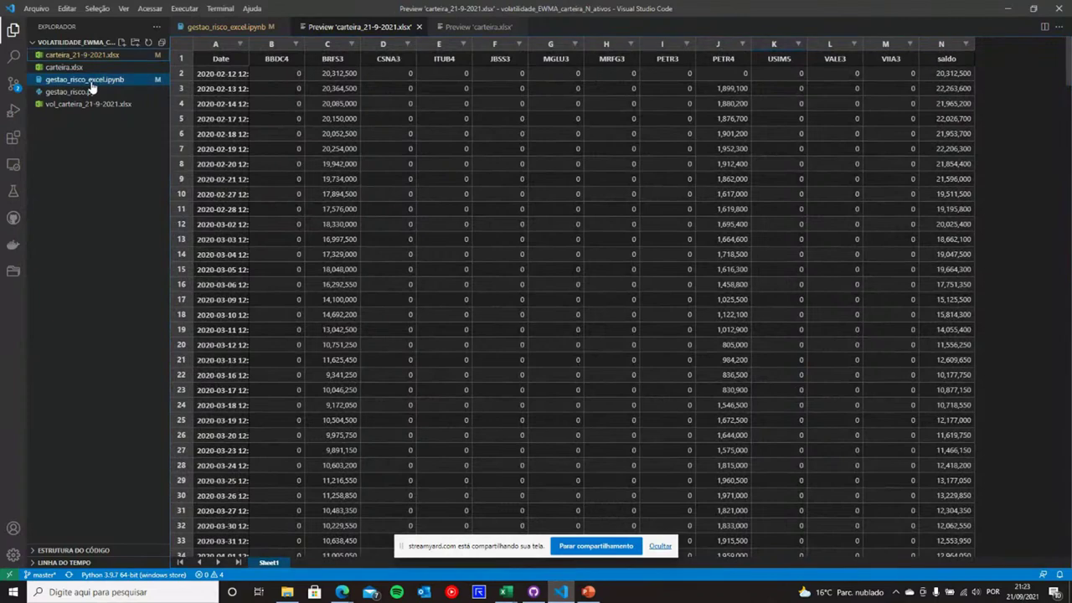
pyautogui.scroll(-1, 541, 395)
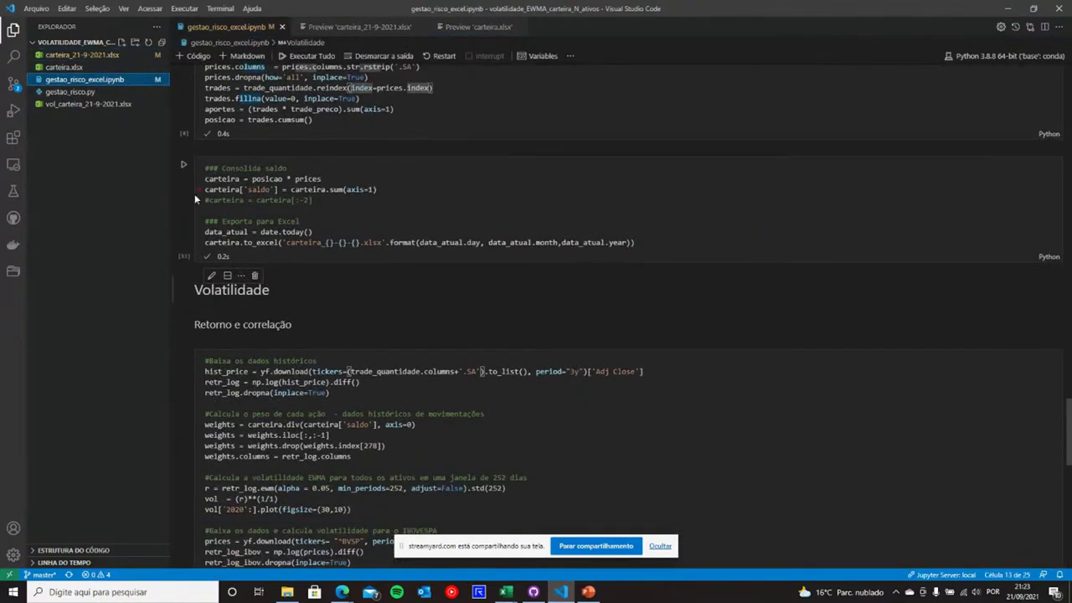
pyautogui.click(184, 290)
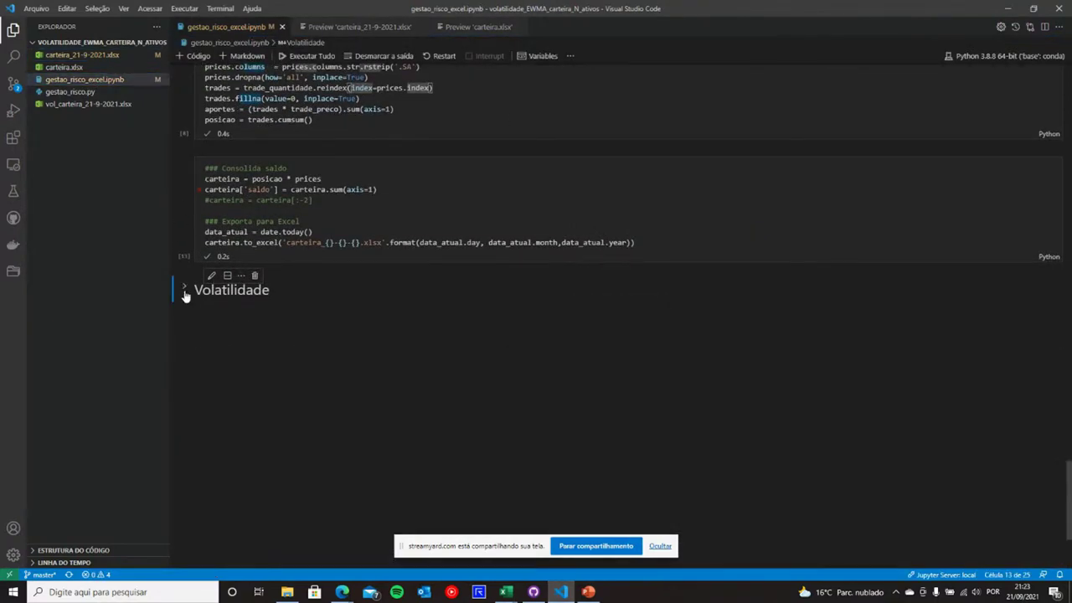
pyautogui.click(184, 289)
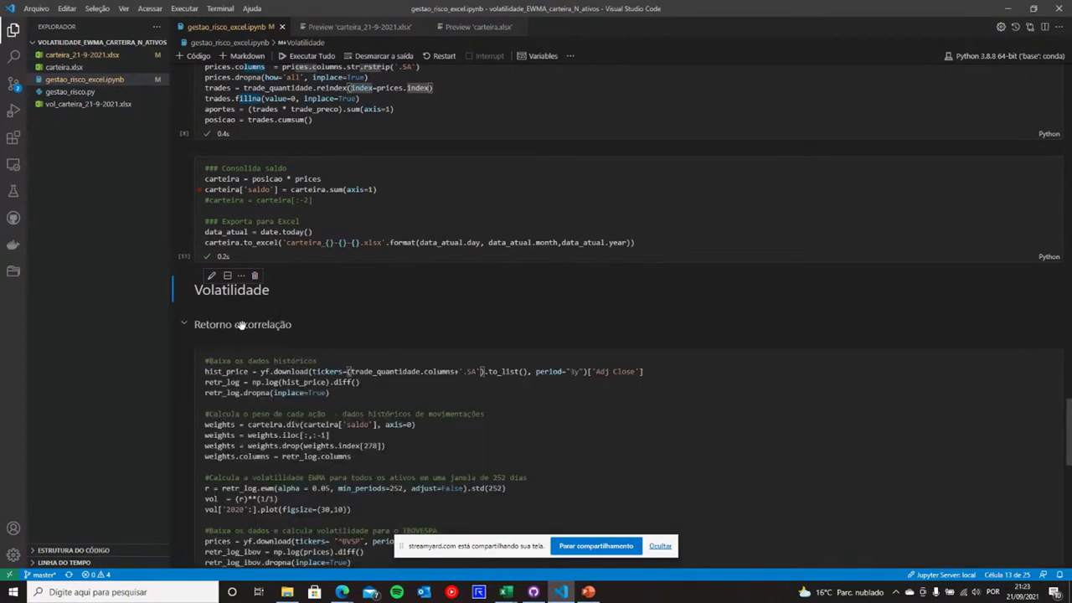
pyautogui.scroll(-2, 390, 345)
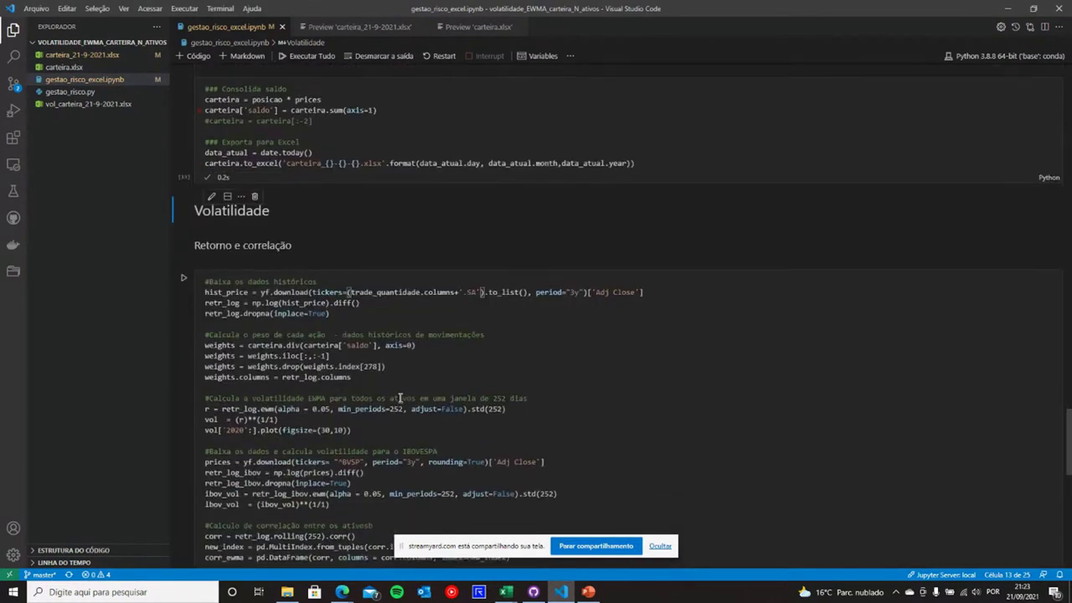
pyautogui.click(181, 246)
pyautogui.click(181, 246)
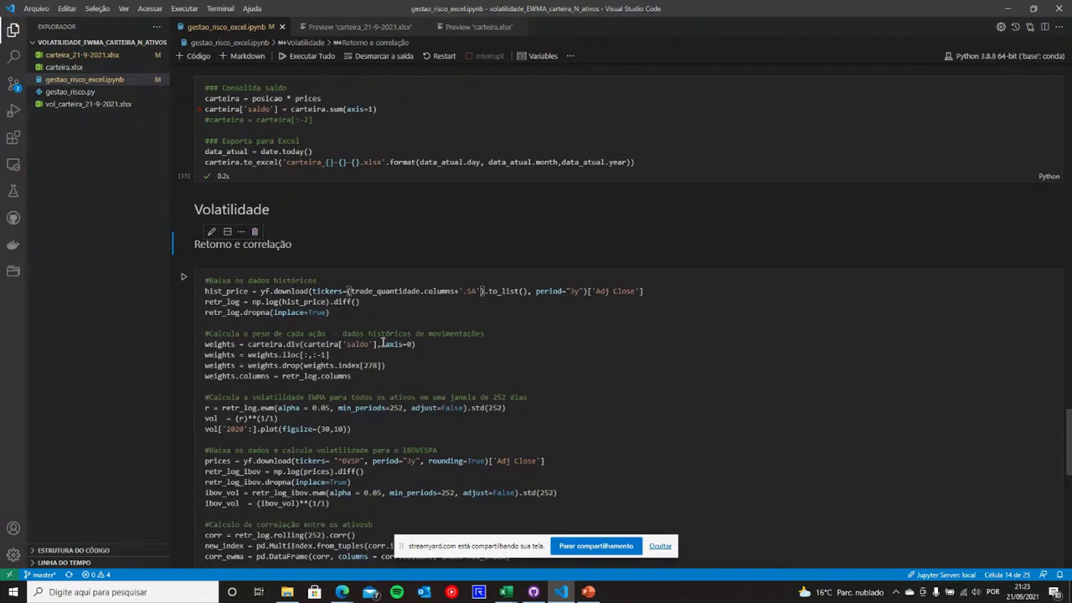
pyautogui.scroll(-1, 382, 342)
pyautogui.scroll(-1, 382, 342)
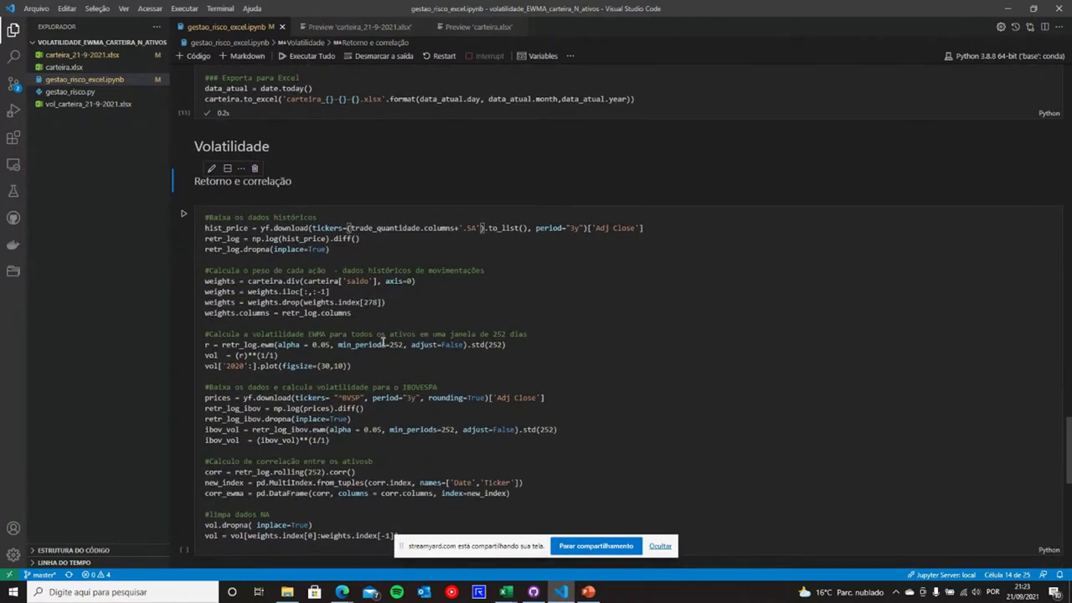
pyautogui.scroll(-1, 382, 344)
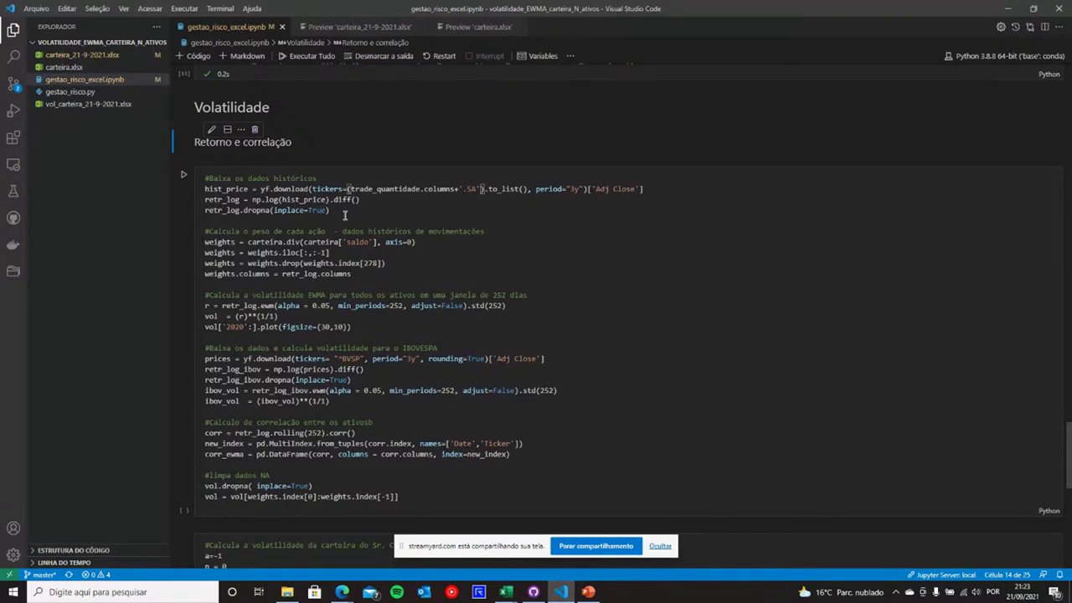
pyautogui.moveTo(344, 210); pyautogui.dragTo(204, 179)
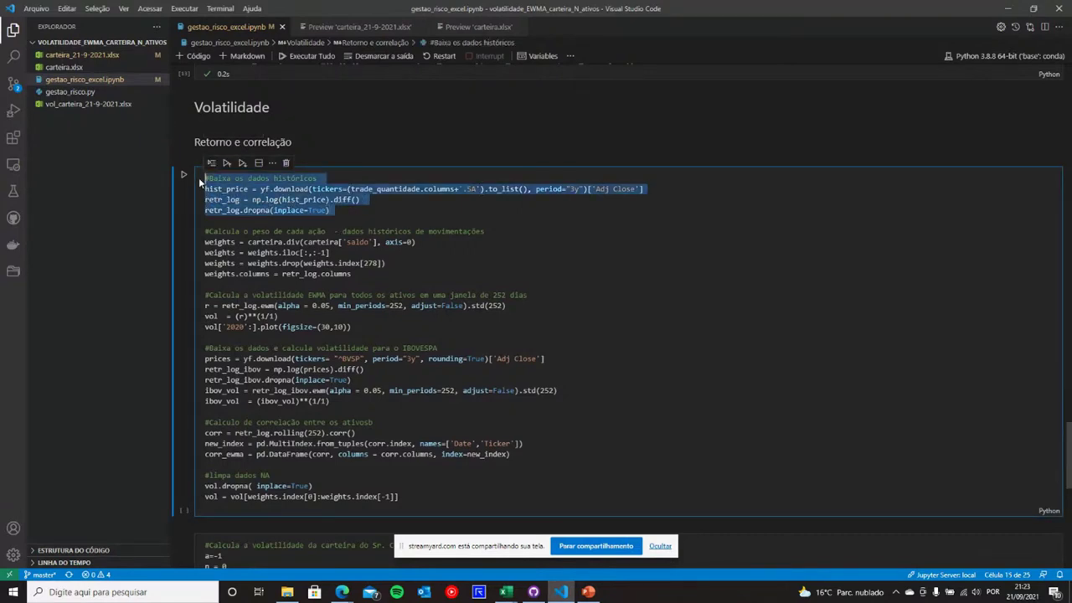
pyautogui.click(277, 206)
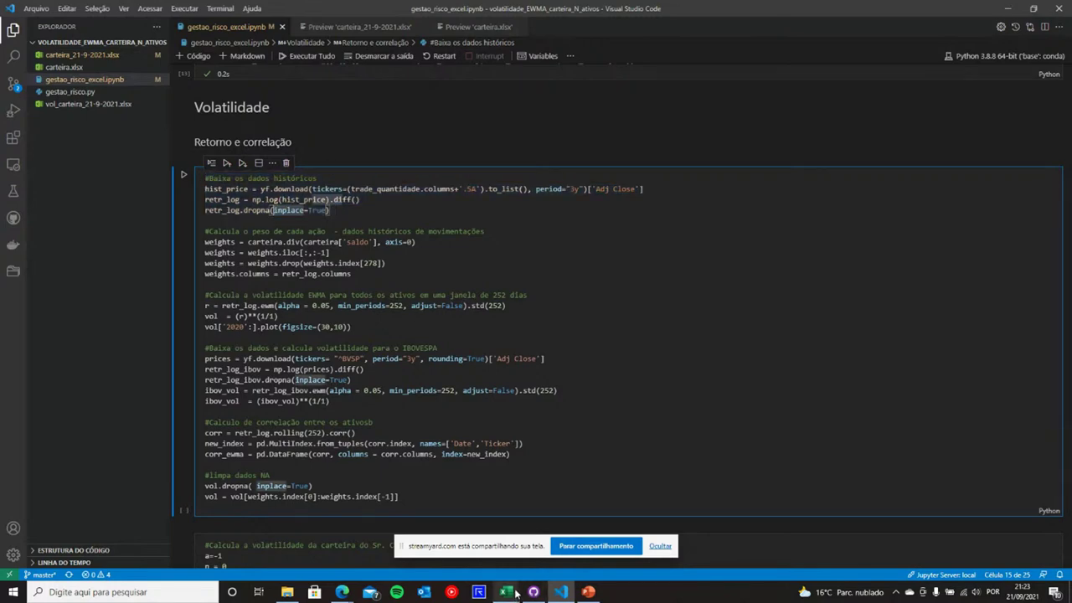
# Step: Switch to volatility-ewma.xlsx in Excel and inspect the day 1 formulas for Price Relative and Daily Return
pyautogui.moveTo(517, 592)
pyautogui.click(536, 549)
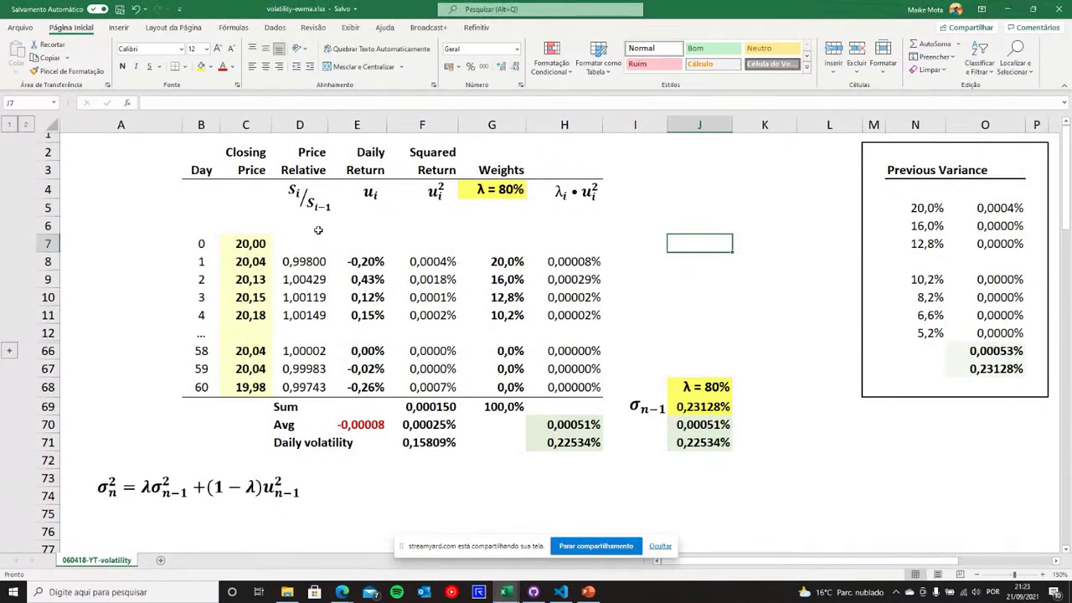
pyautogui.click(300, 263)
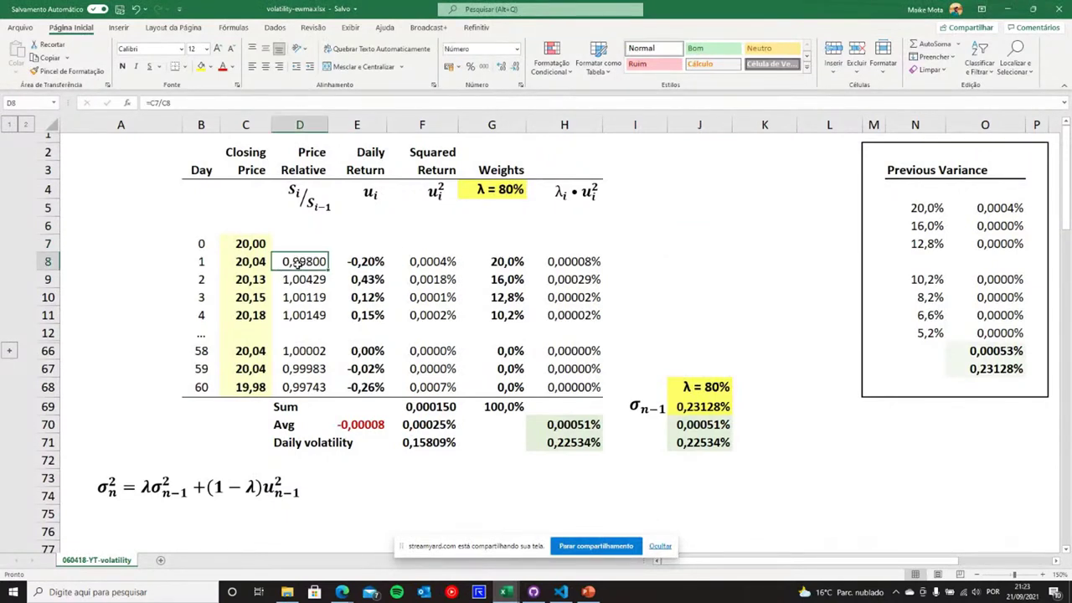
pyautogui.press('Right')
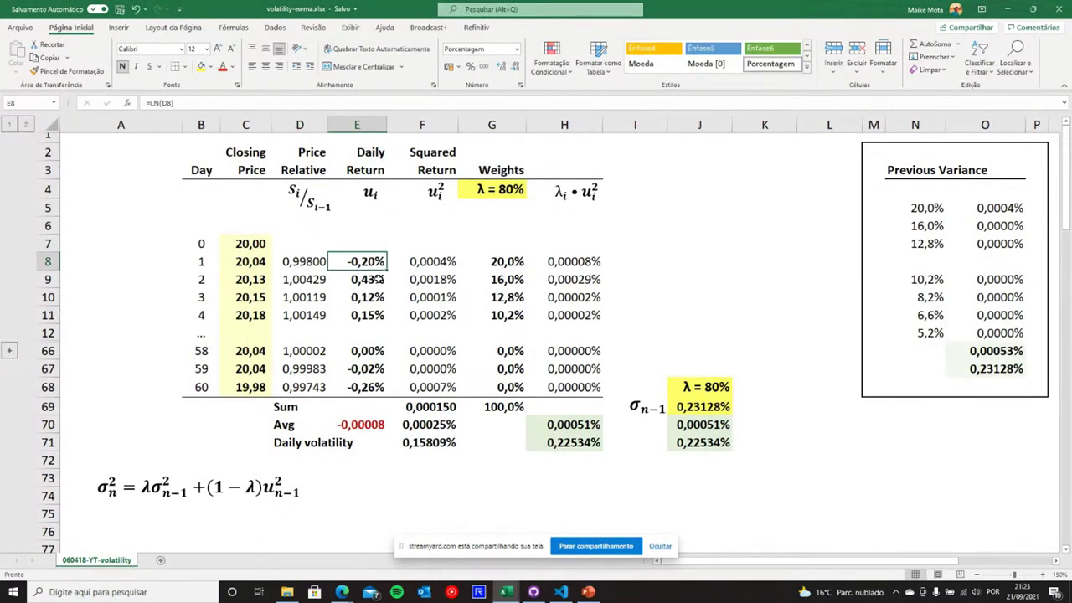
pyautogui.moveTo(374, 261); pyautogui.dragTo(358, 387)
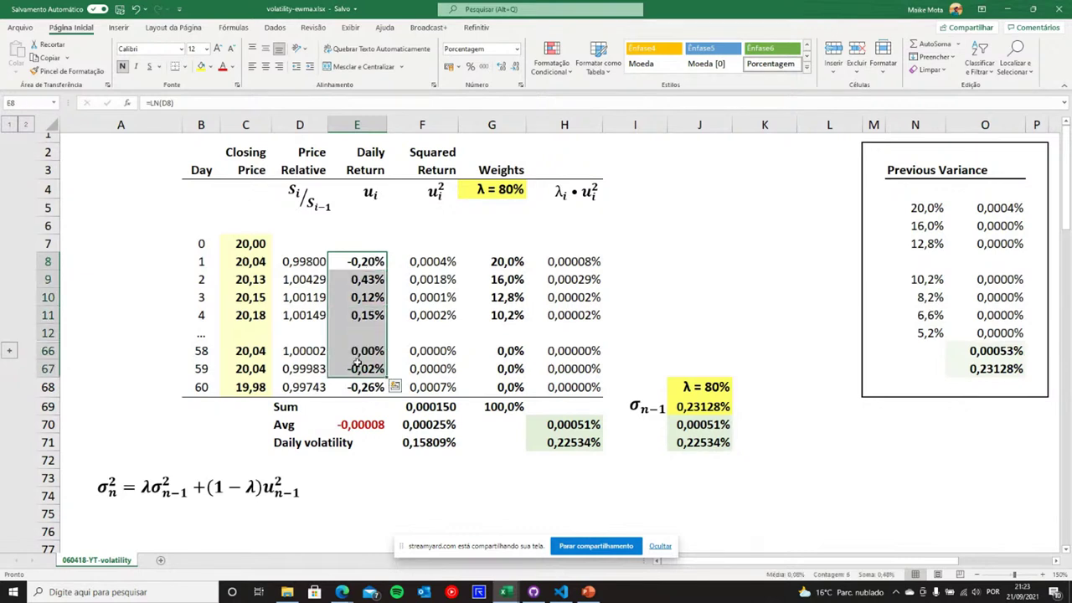
pyautogui.click(355, 262)
pyautogui.doubleClick(355, 262)
pyautogui.press('Escape')
pyautogui.click(306, 262)
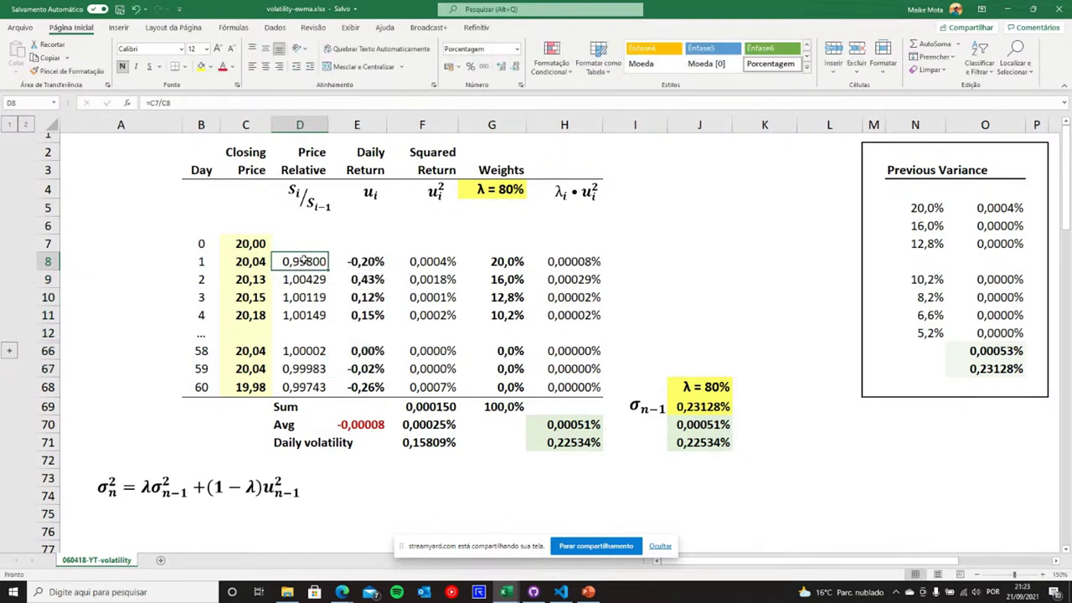
pyautogui.doubleClick(306, 263)
pyautogui.press('Escape')
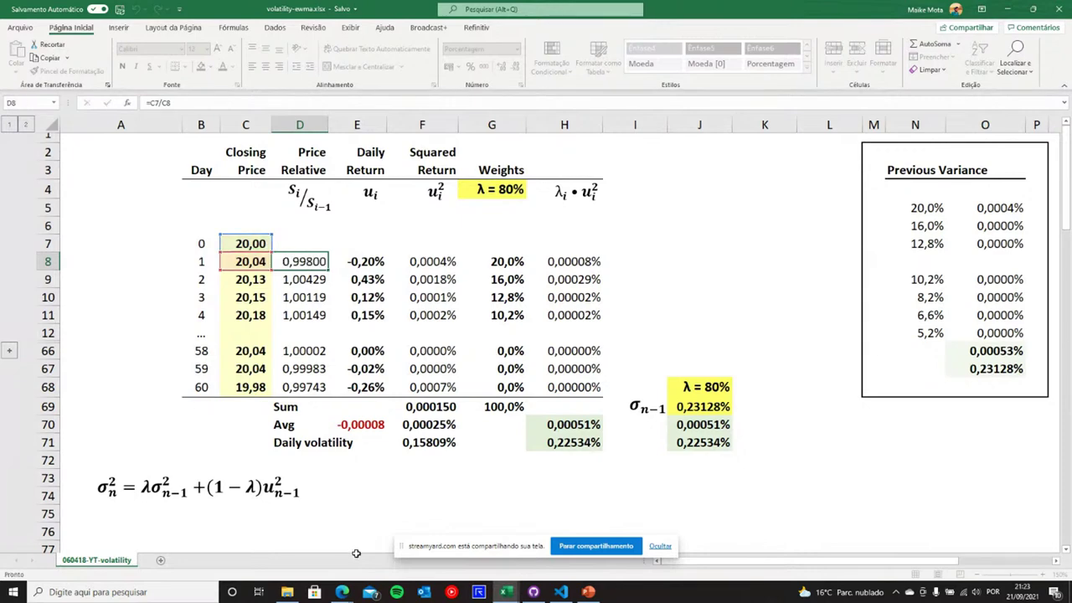
# Step: Switch back to the notebook in Visual Studio Code and examine the lines that calculate each stock's weights from carteira and saldo
pyautogui.click(343, 591)
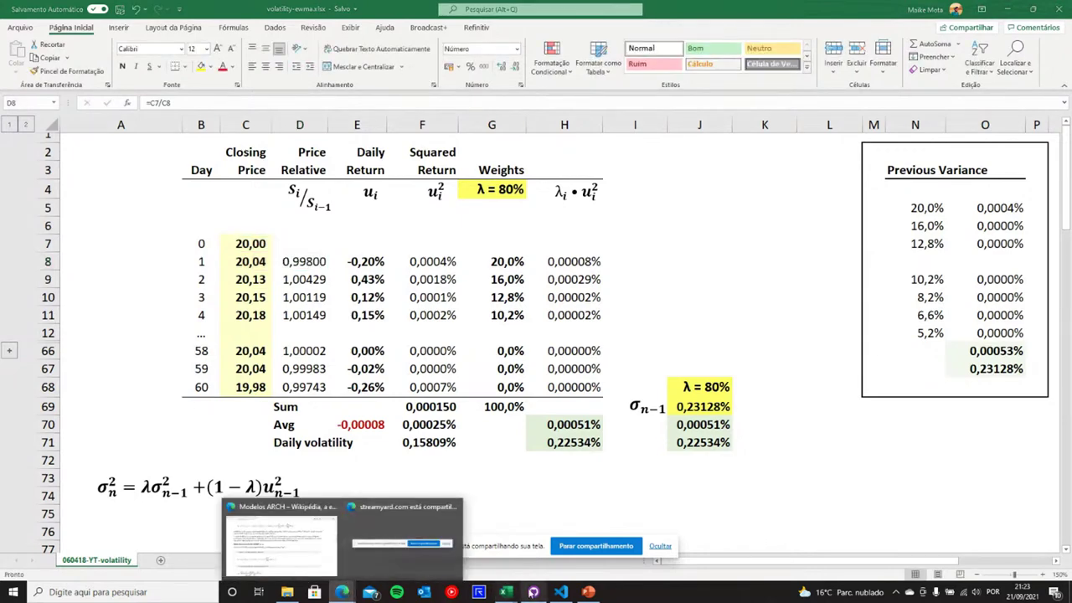
pyautogui.click(563, 592)
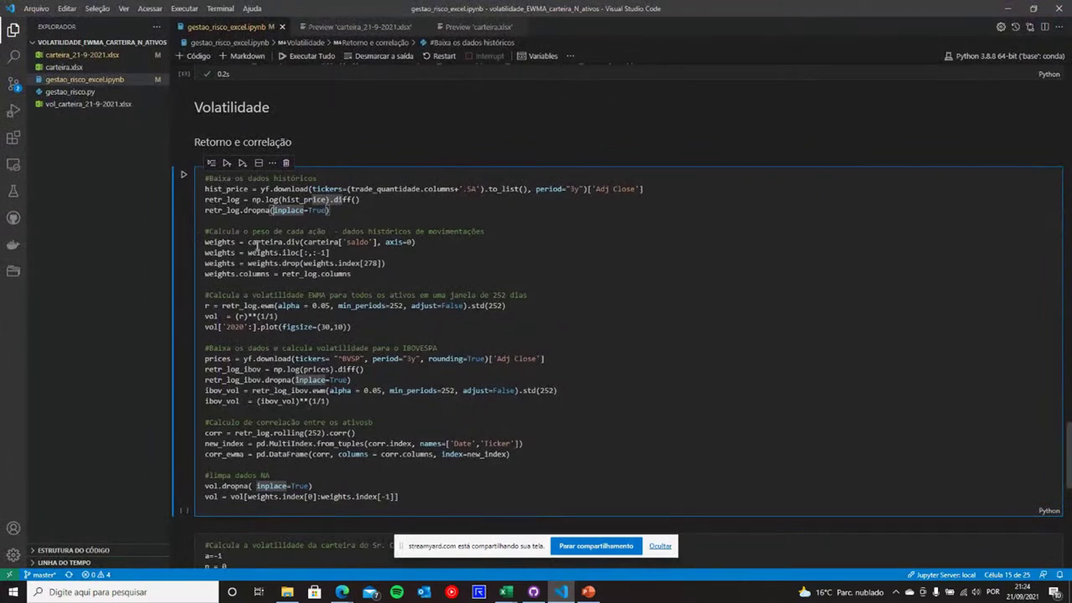
pyautogui.click(255, 243)
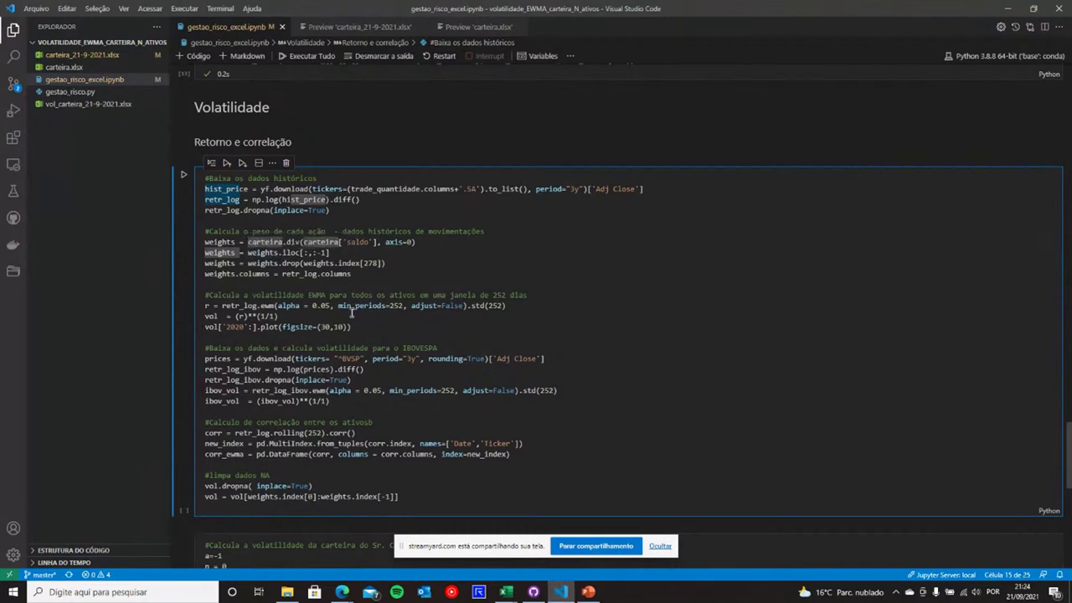
pyautogui.click(551, 278)
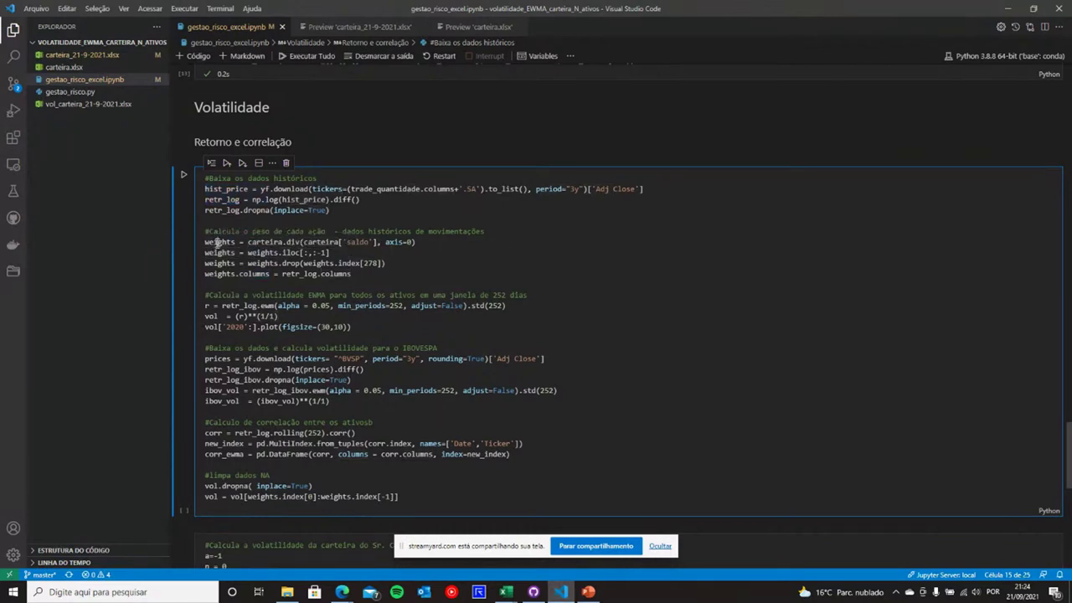
pyautogui.tripleClick(216, 242)
pyautogui.click(216, 243)
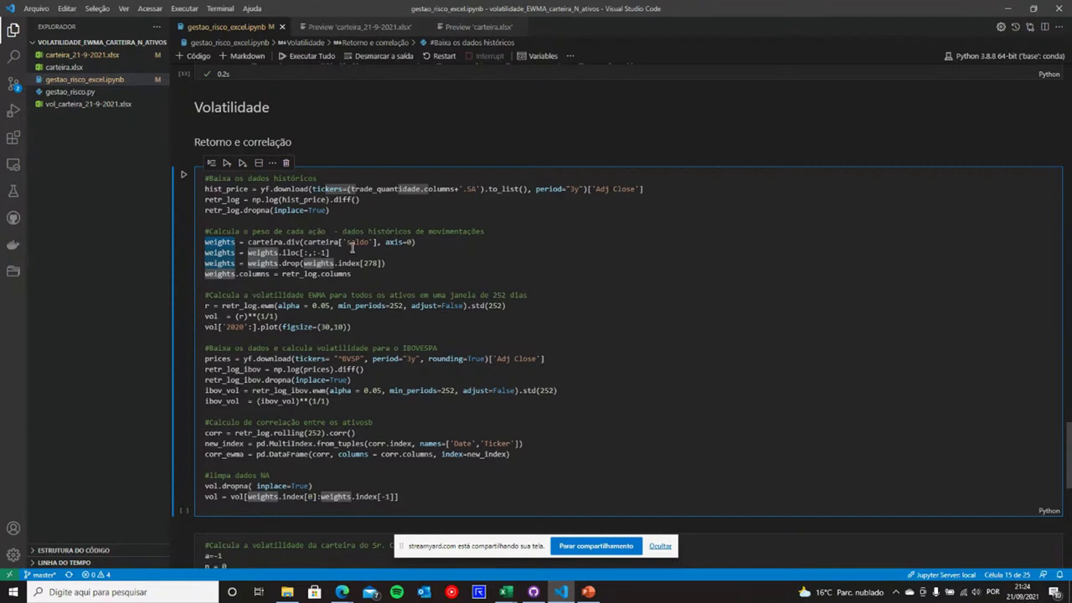
pyautogui.click(352, 251)
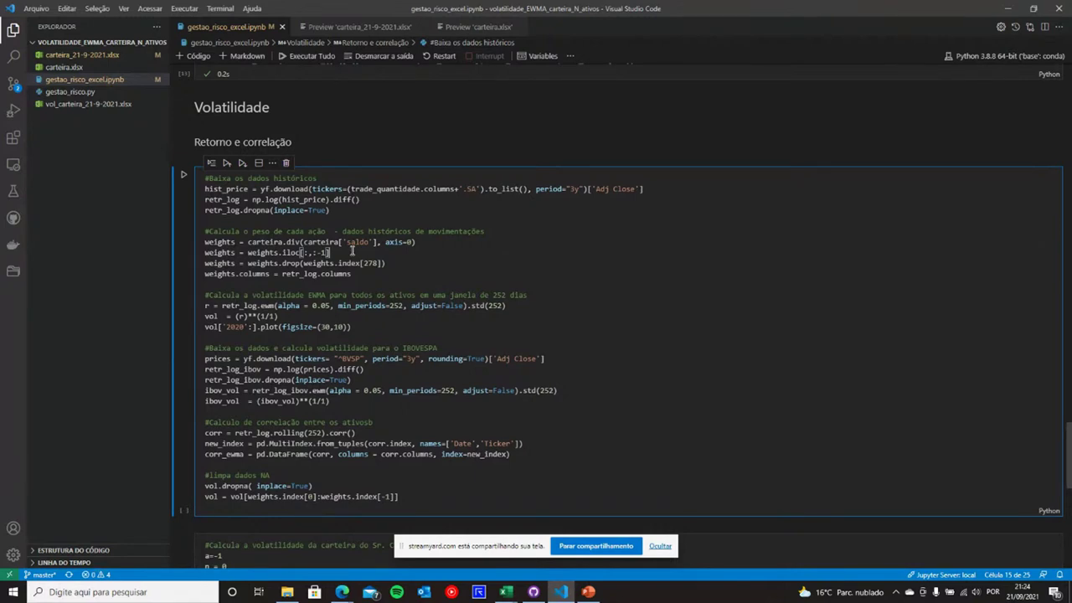
pyautogui.click(316, 242)
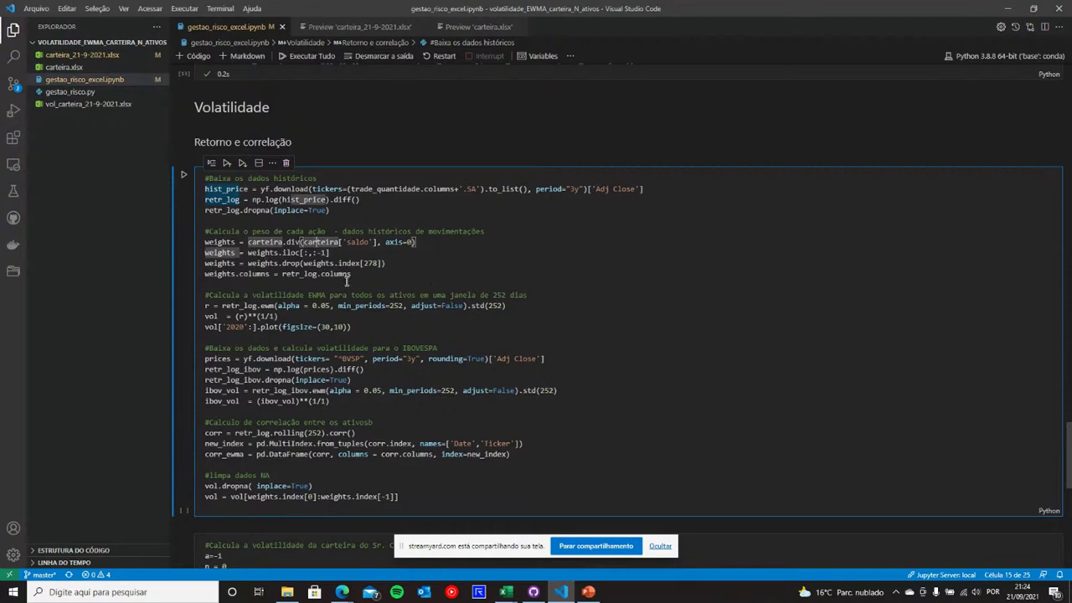
# Step: Review the rest of the weights block, including the line that assigns the retr_log column names to weights
pyautogui.click(346, 282)
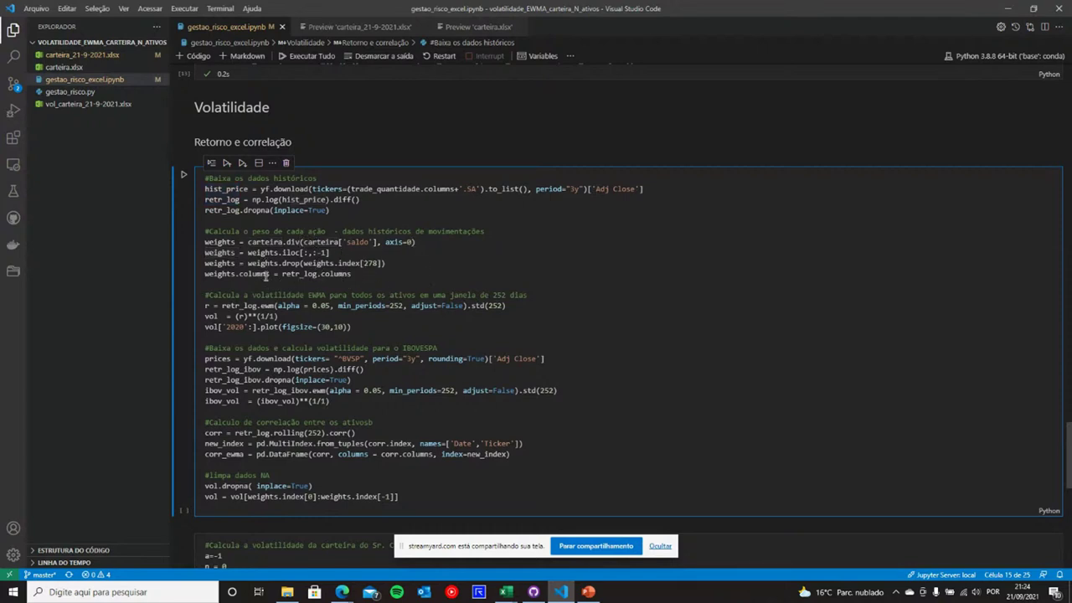
pyautogui.click(288, 274)
pyautogui.scroll(-1, 289, 274)
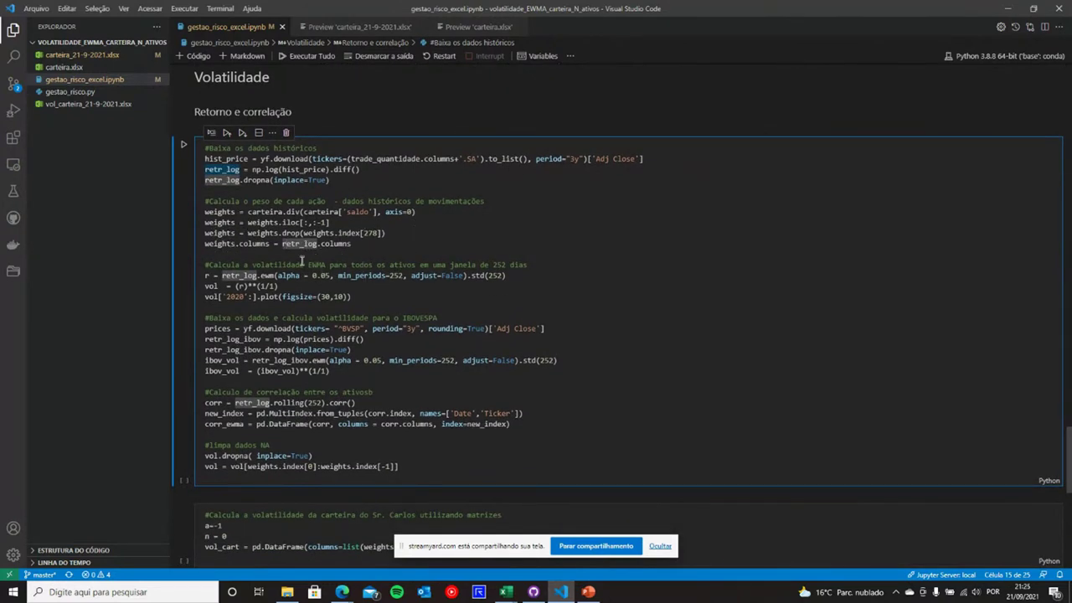
pyautogui.moveTo(352, 244); pyautogui.dragTo(250, 212)
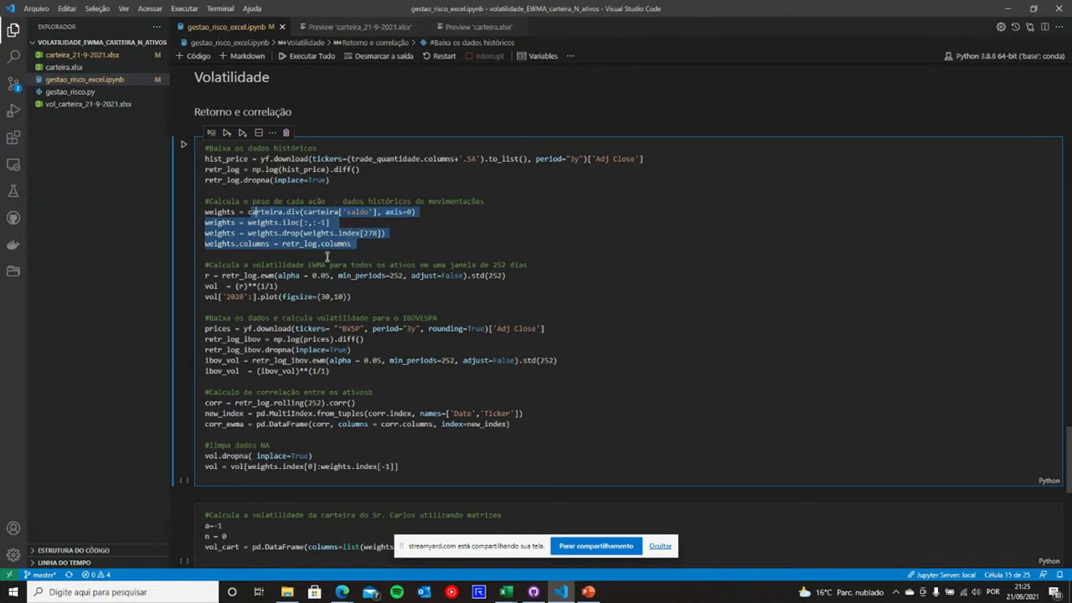
# Step: Examine the line that calculates EWMA volatility for all assets from retr_log, including its alpha and min_periods arguments
pyautogui.scroll(-1, 326, 255)
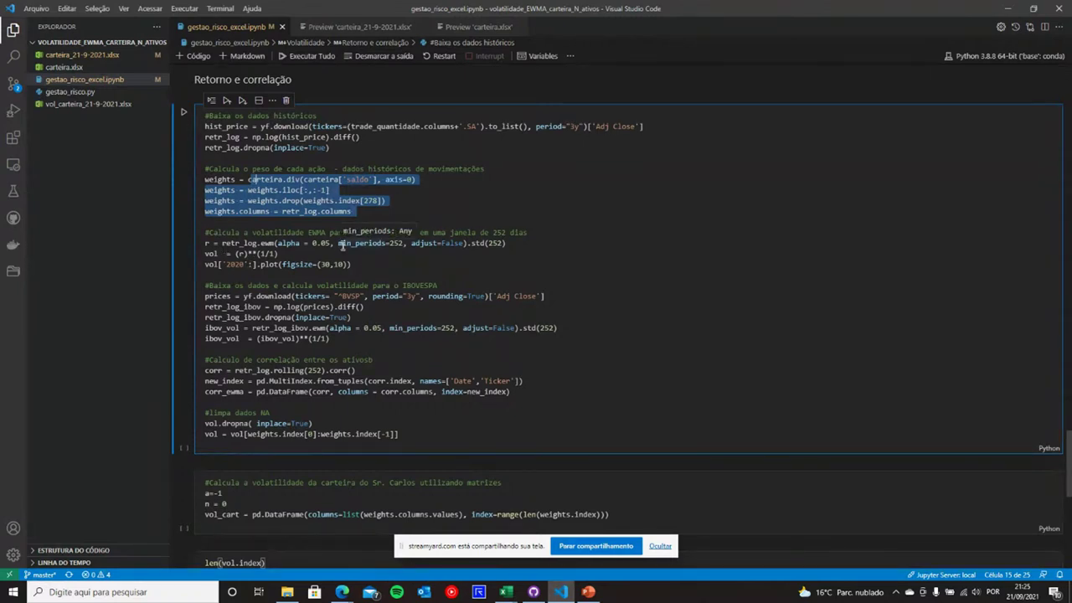
pyautogui.click(341, 243)
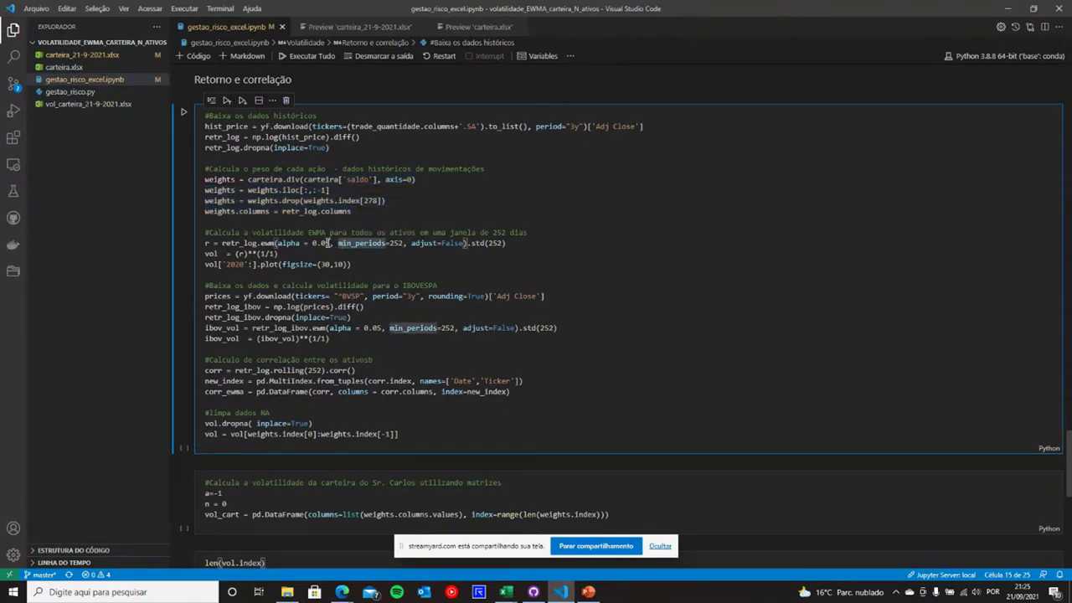
pyautogui.tripleClick(327, 243)
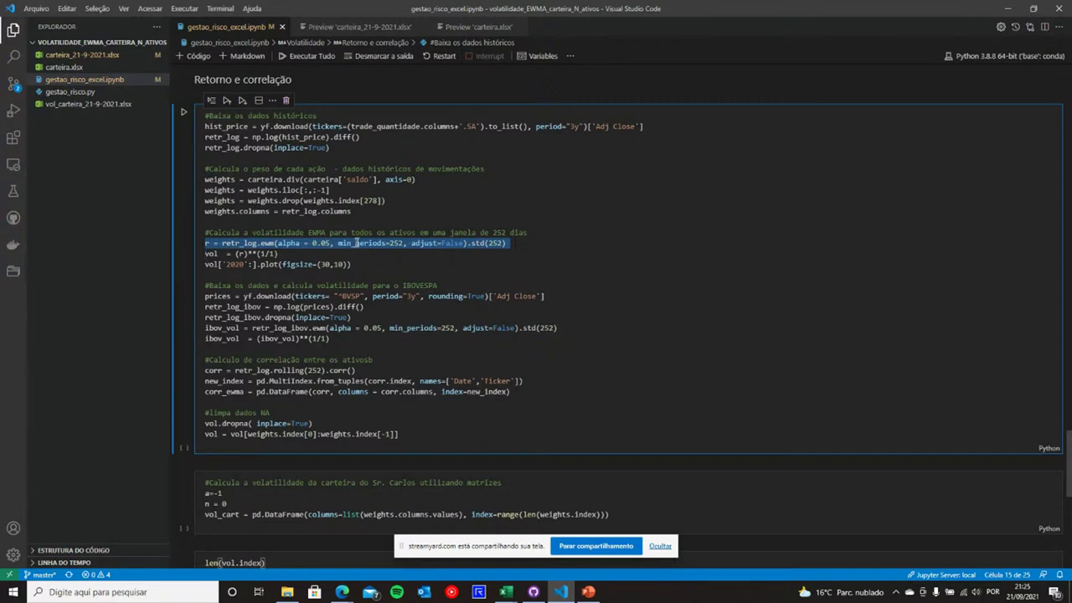
pyautogui.click(356, 243)
pyautogui.click(392, 243)
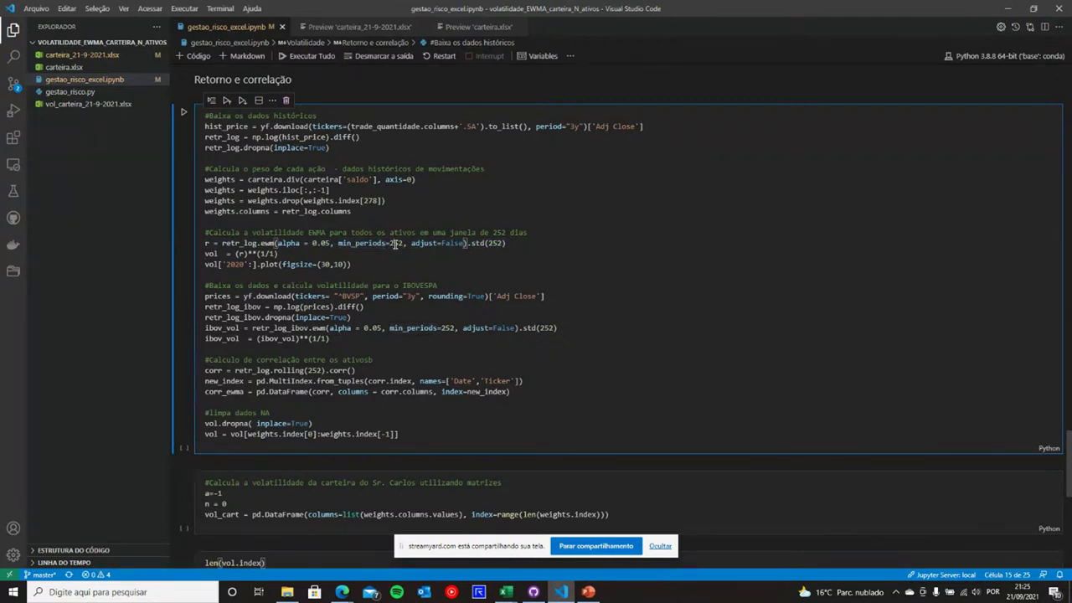